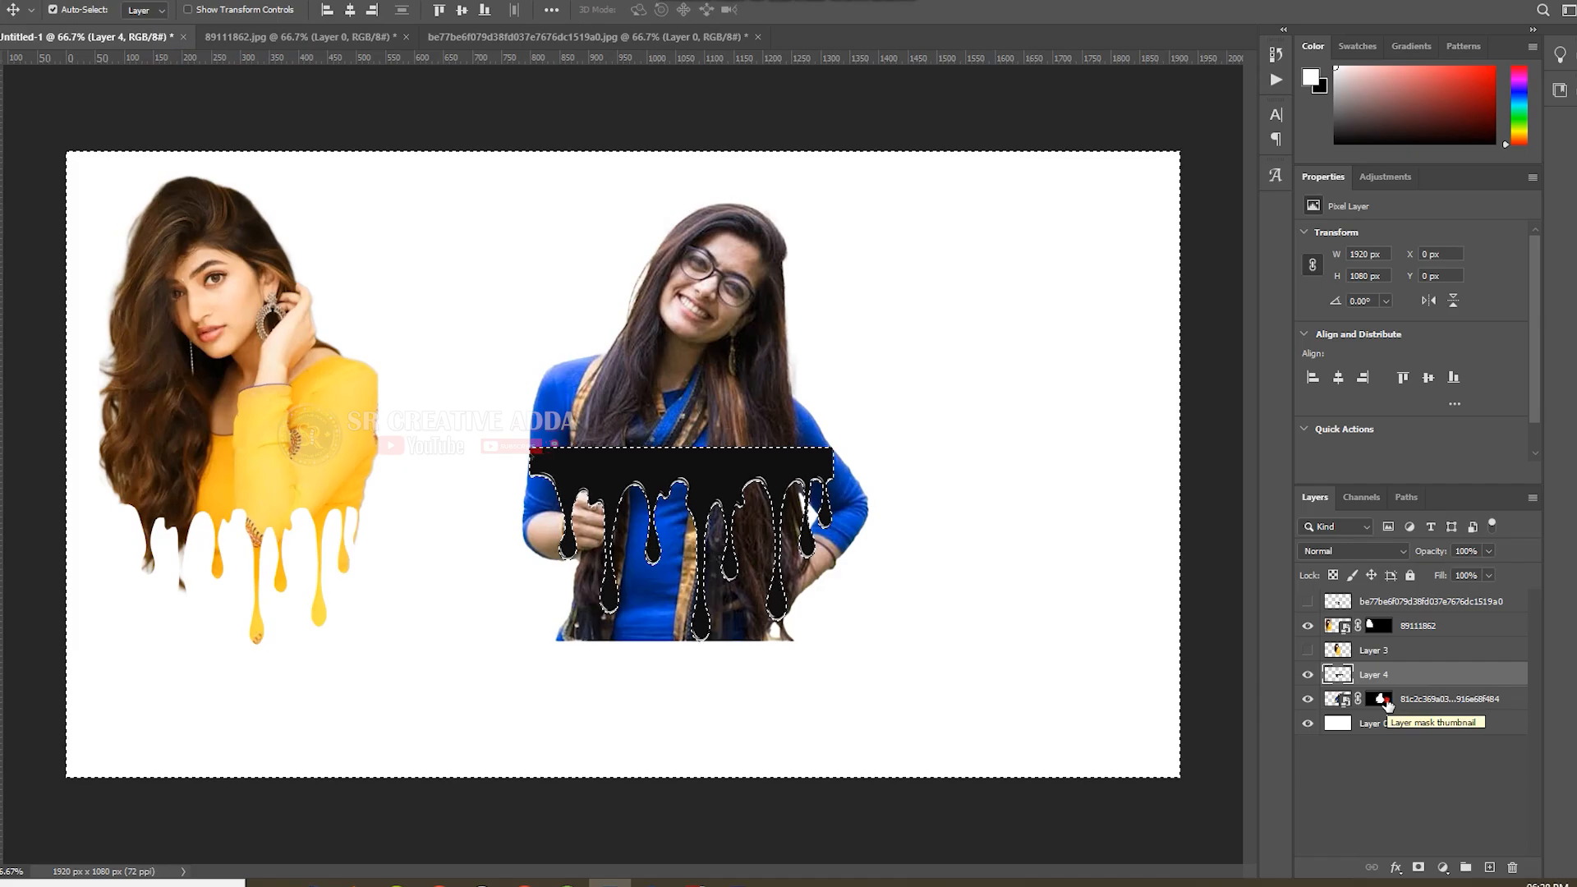
click(1379, 699)
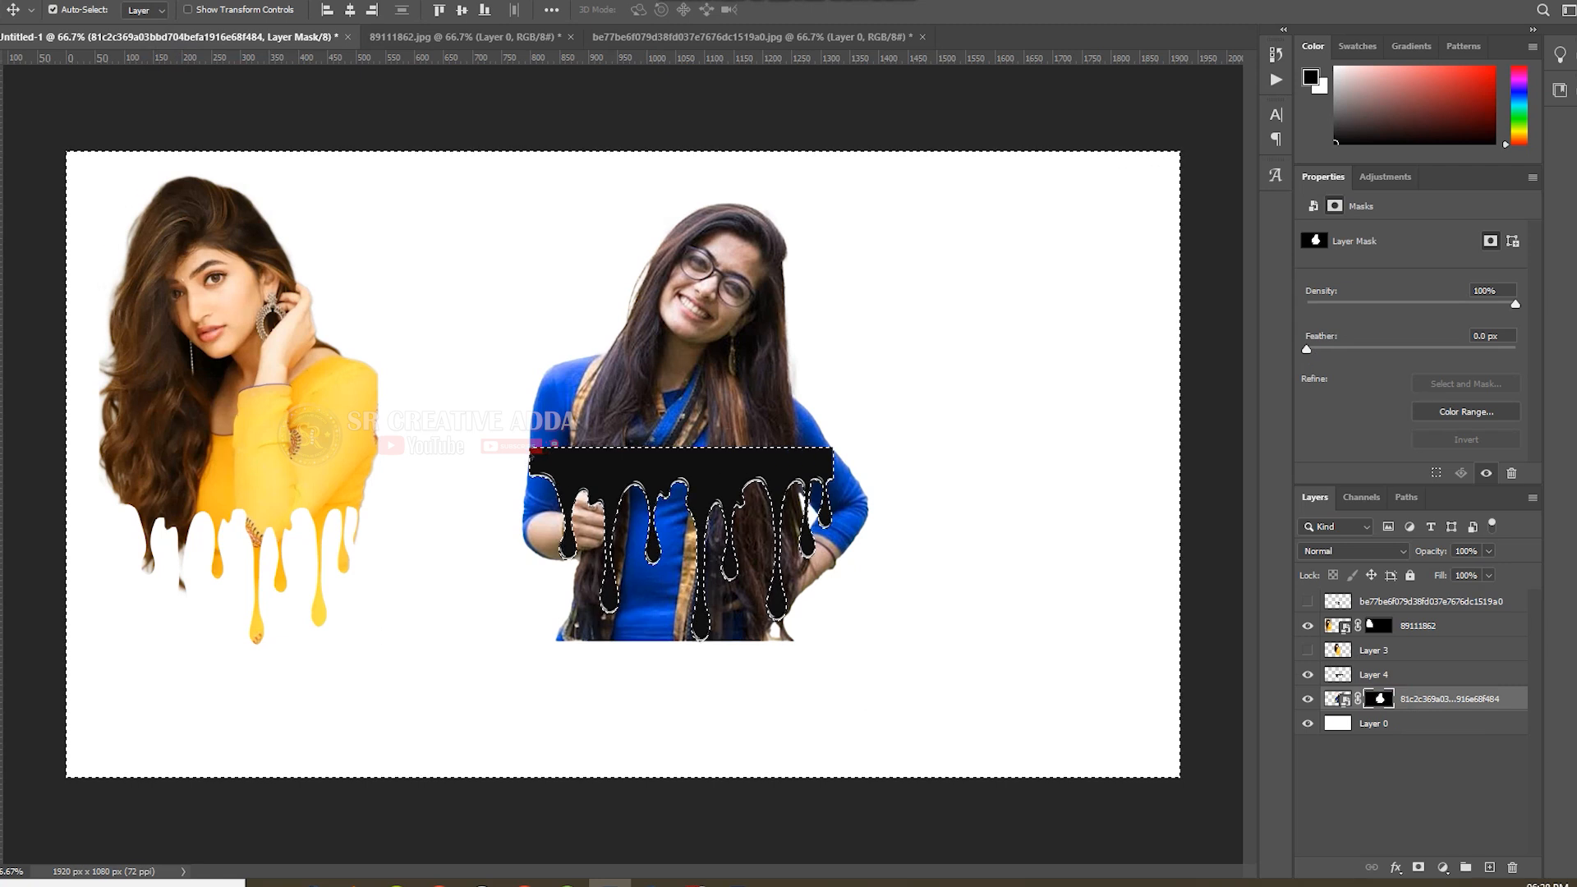
key(b)
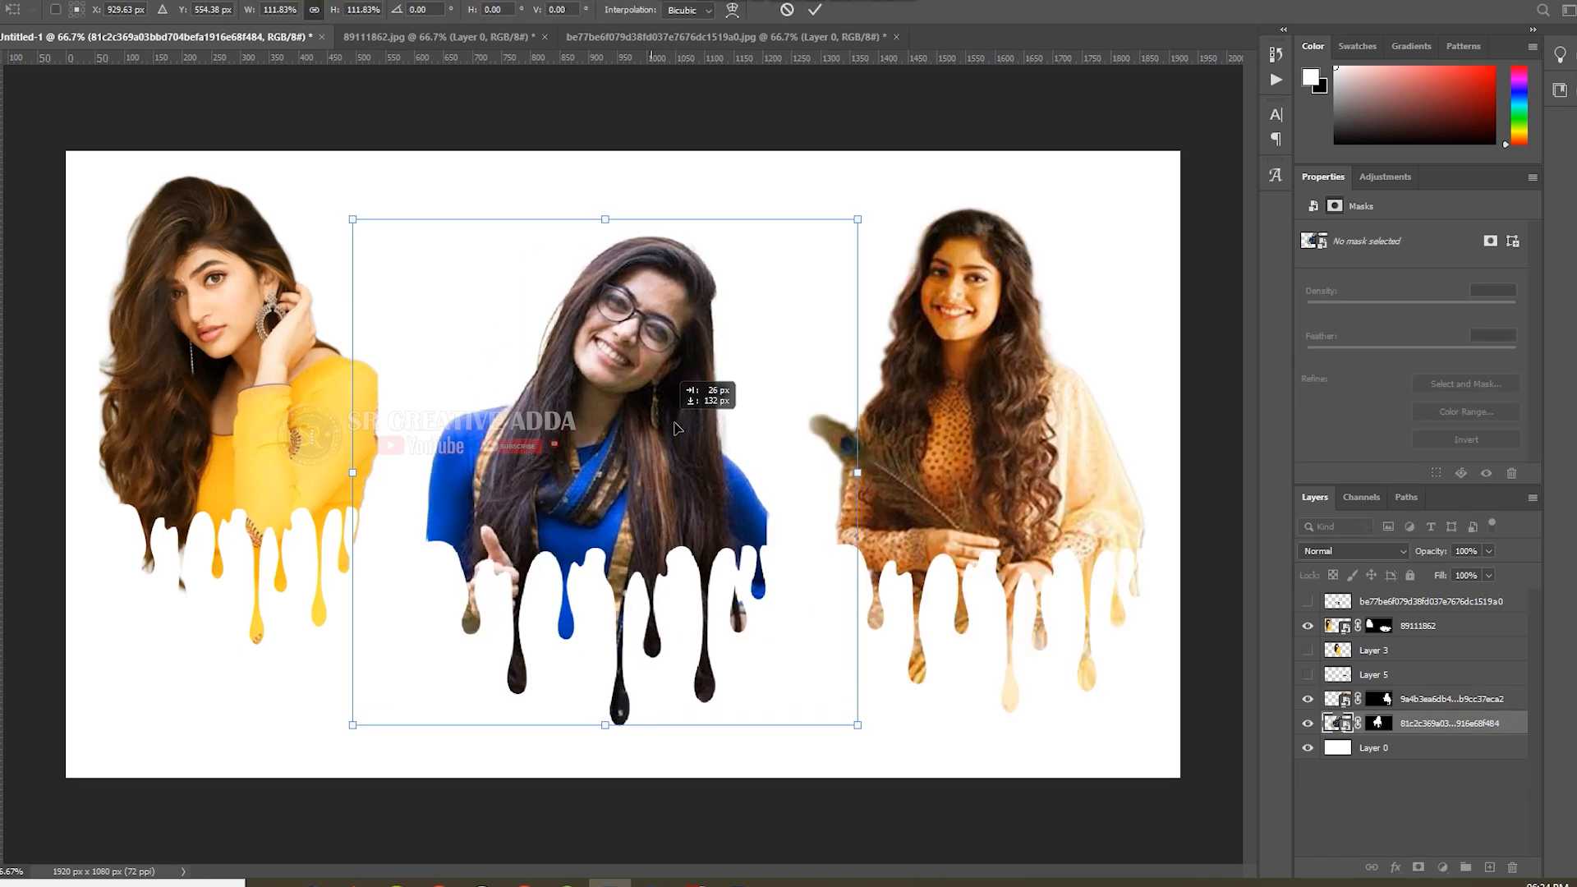
drag(704, 398, 711, 406)
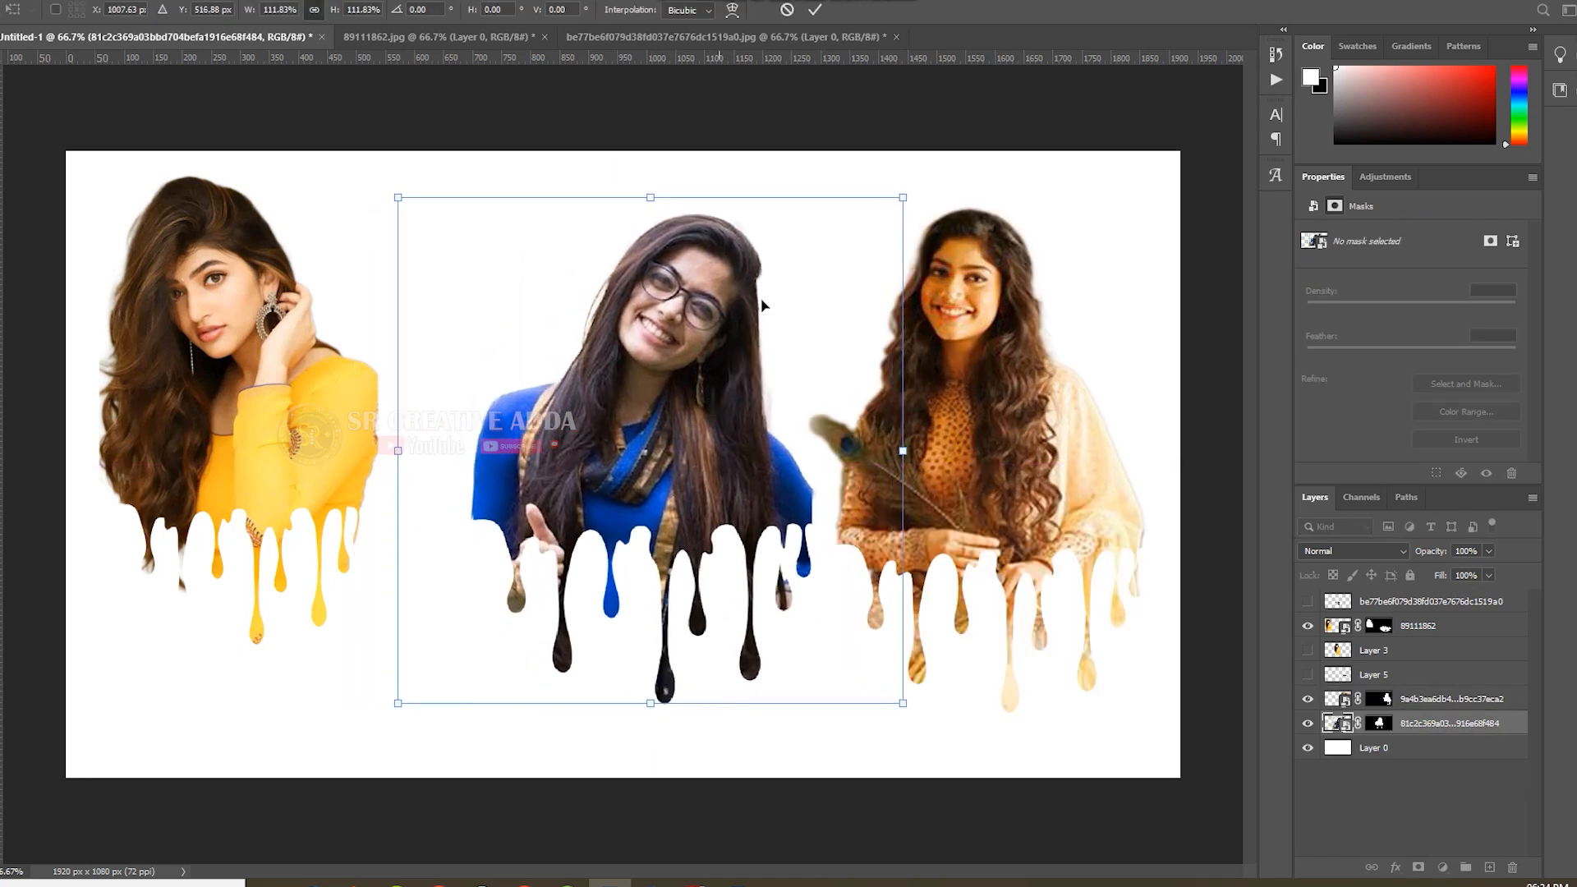
click(817, 10)
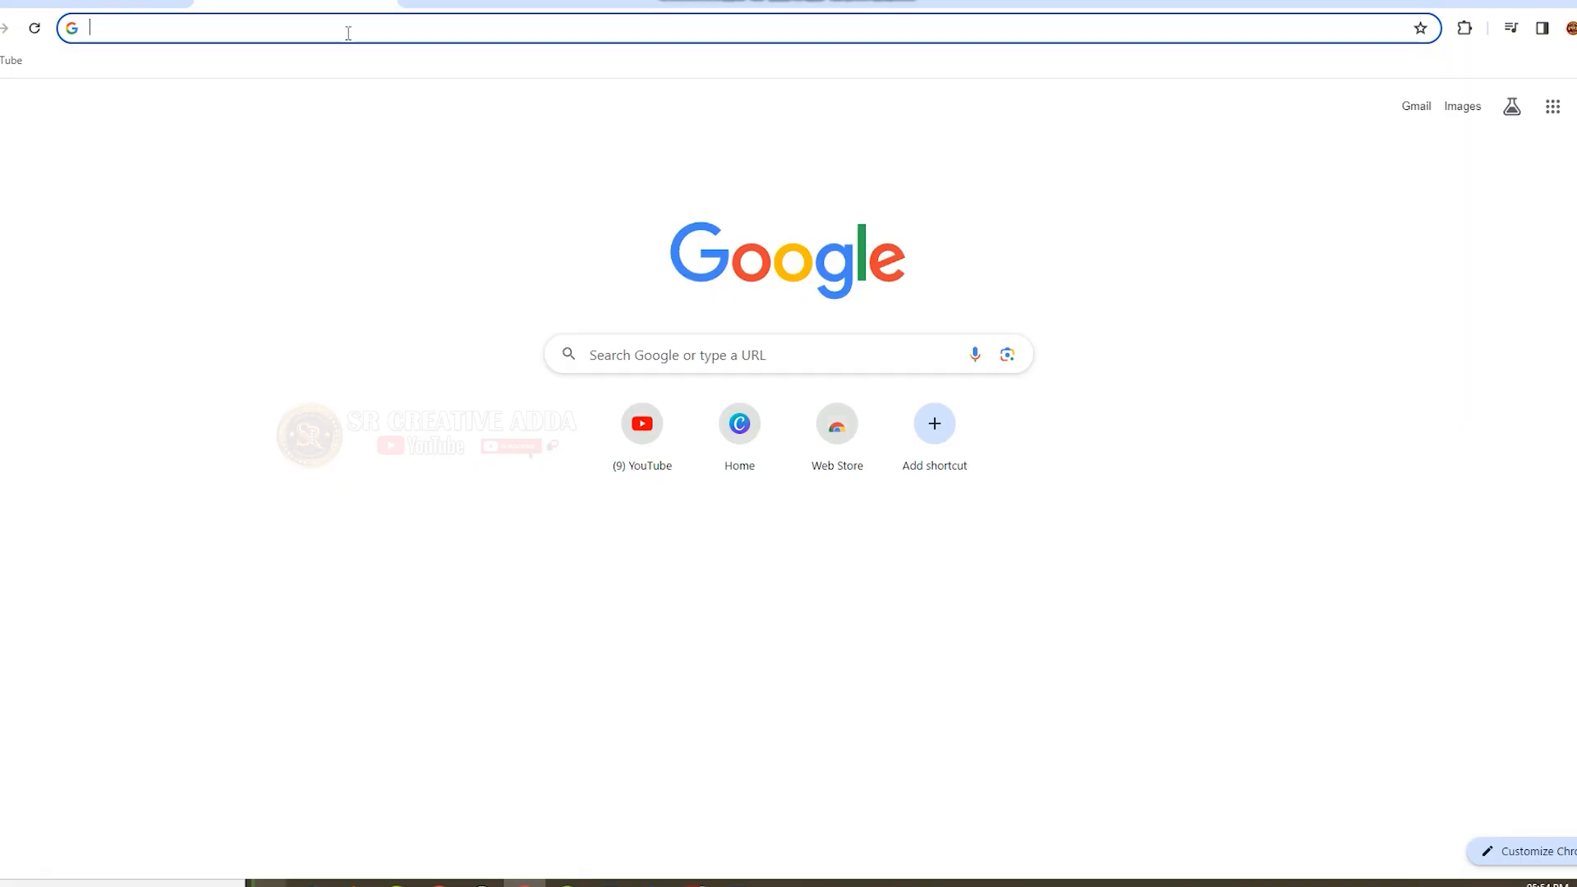
click(359, 26)
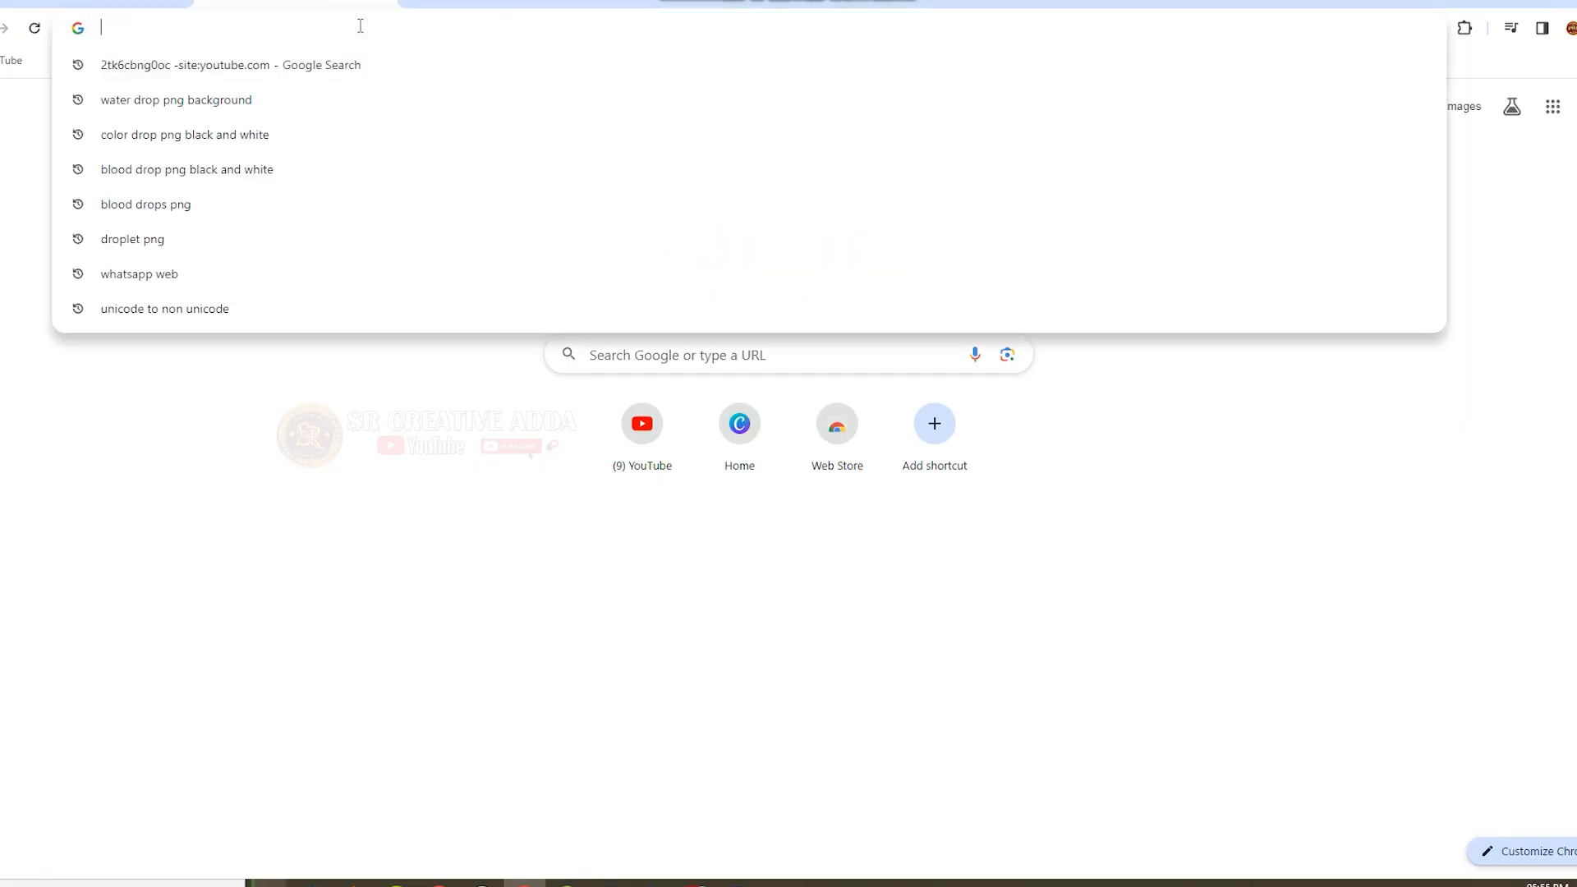
text(cp:pr)
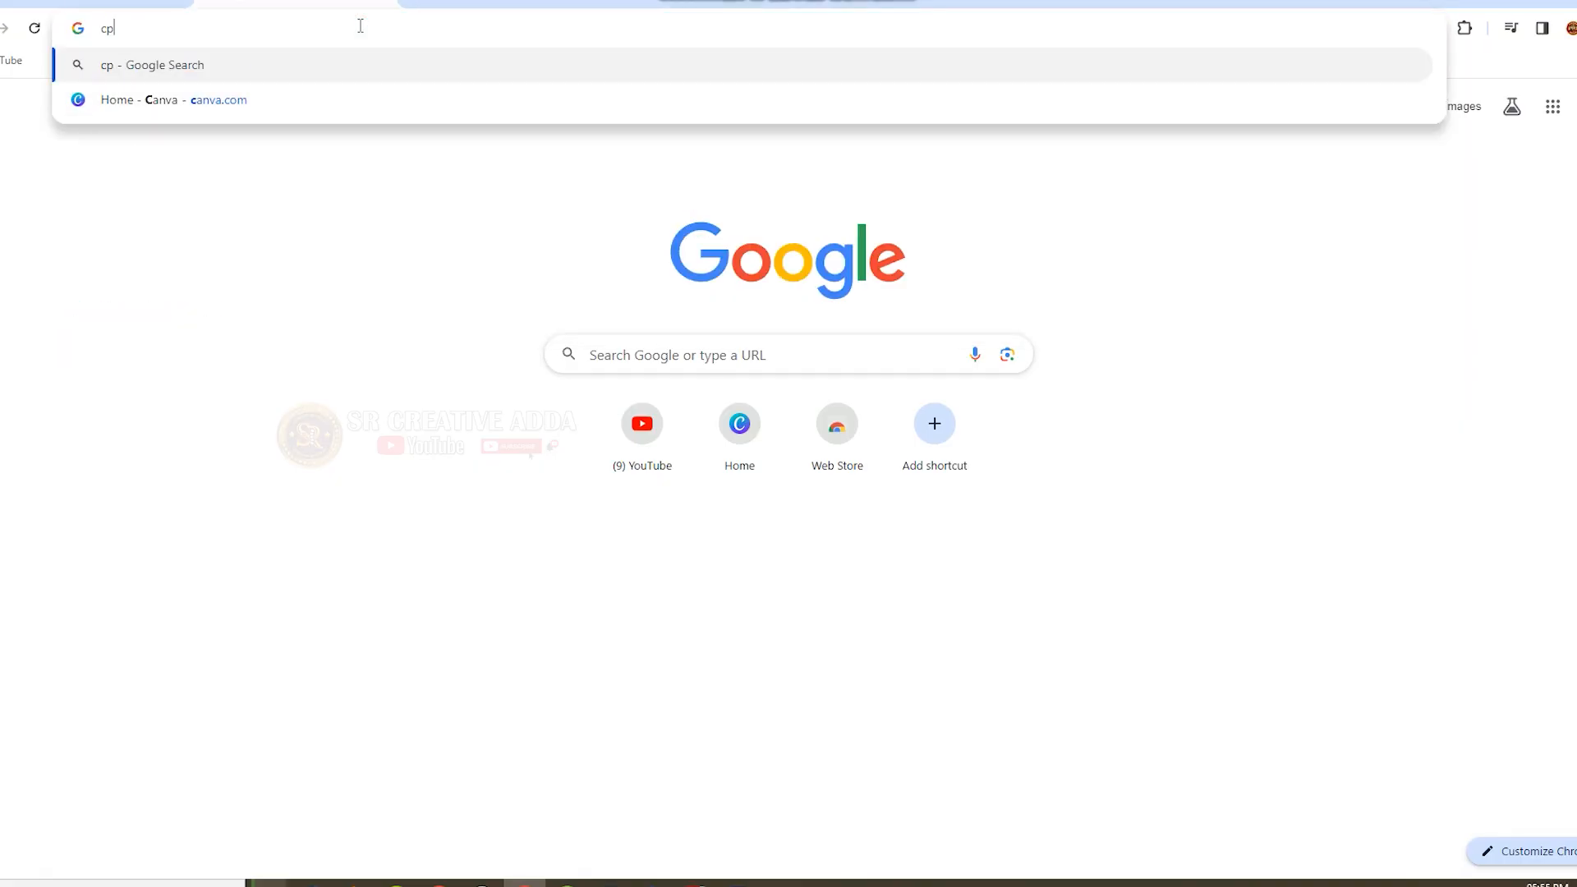
key(BackSpace)
key(BackSpace)
key(BackSpace)
key(BackSpace)
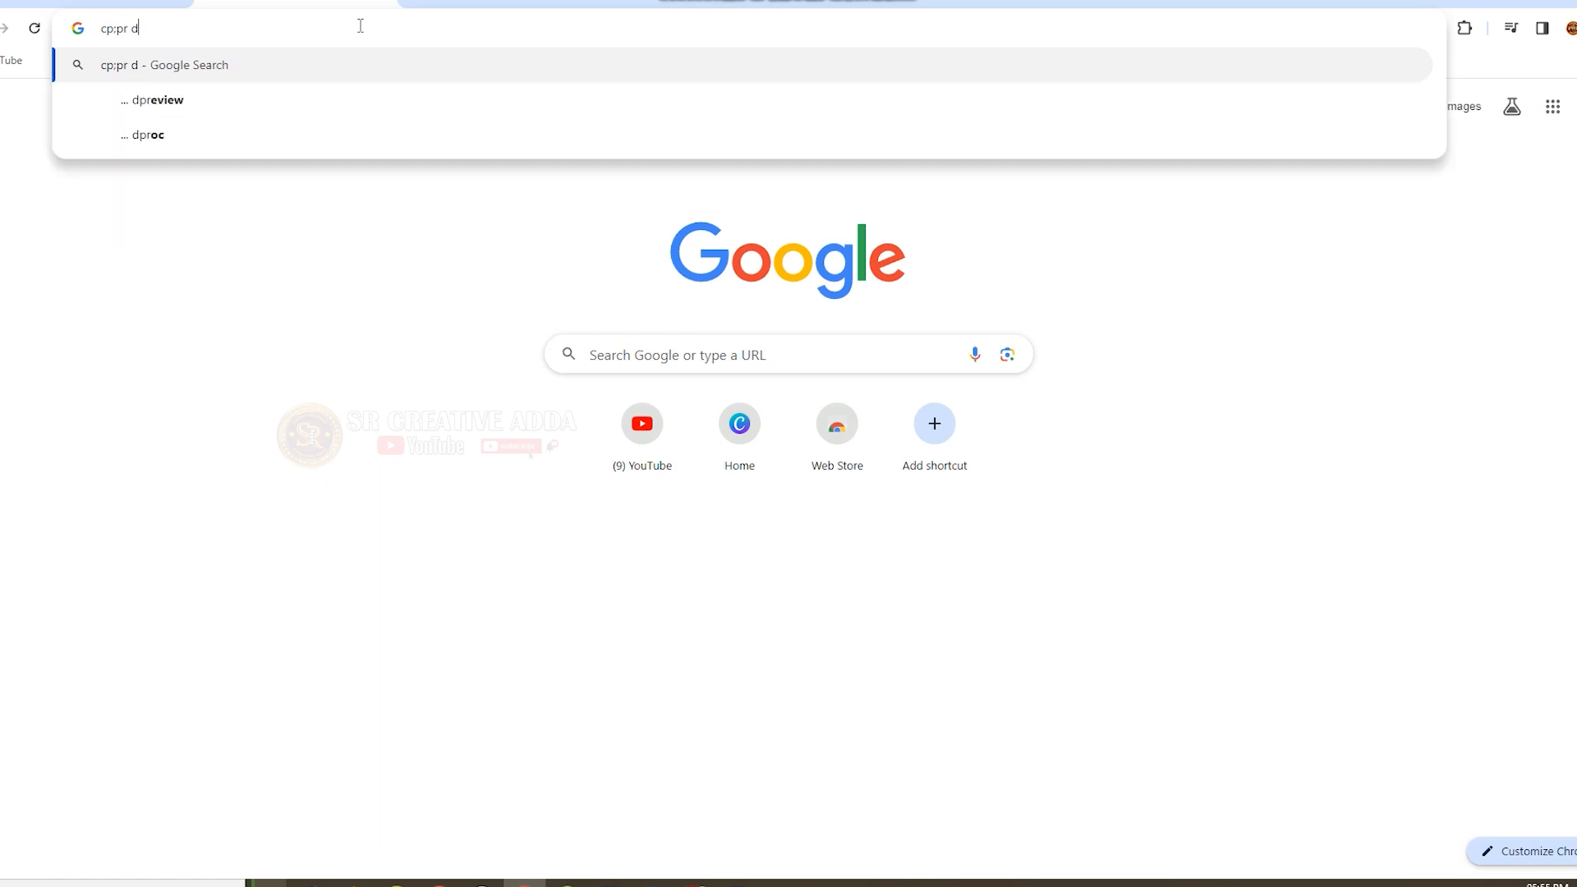
key(BackSpace)
key(BackSpace)
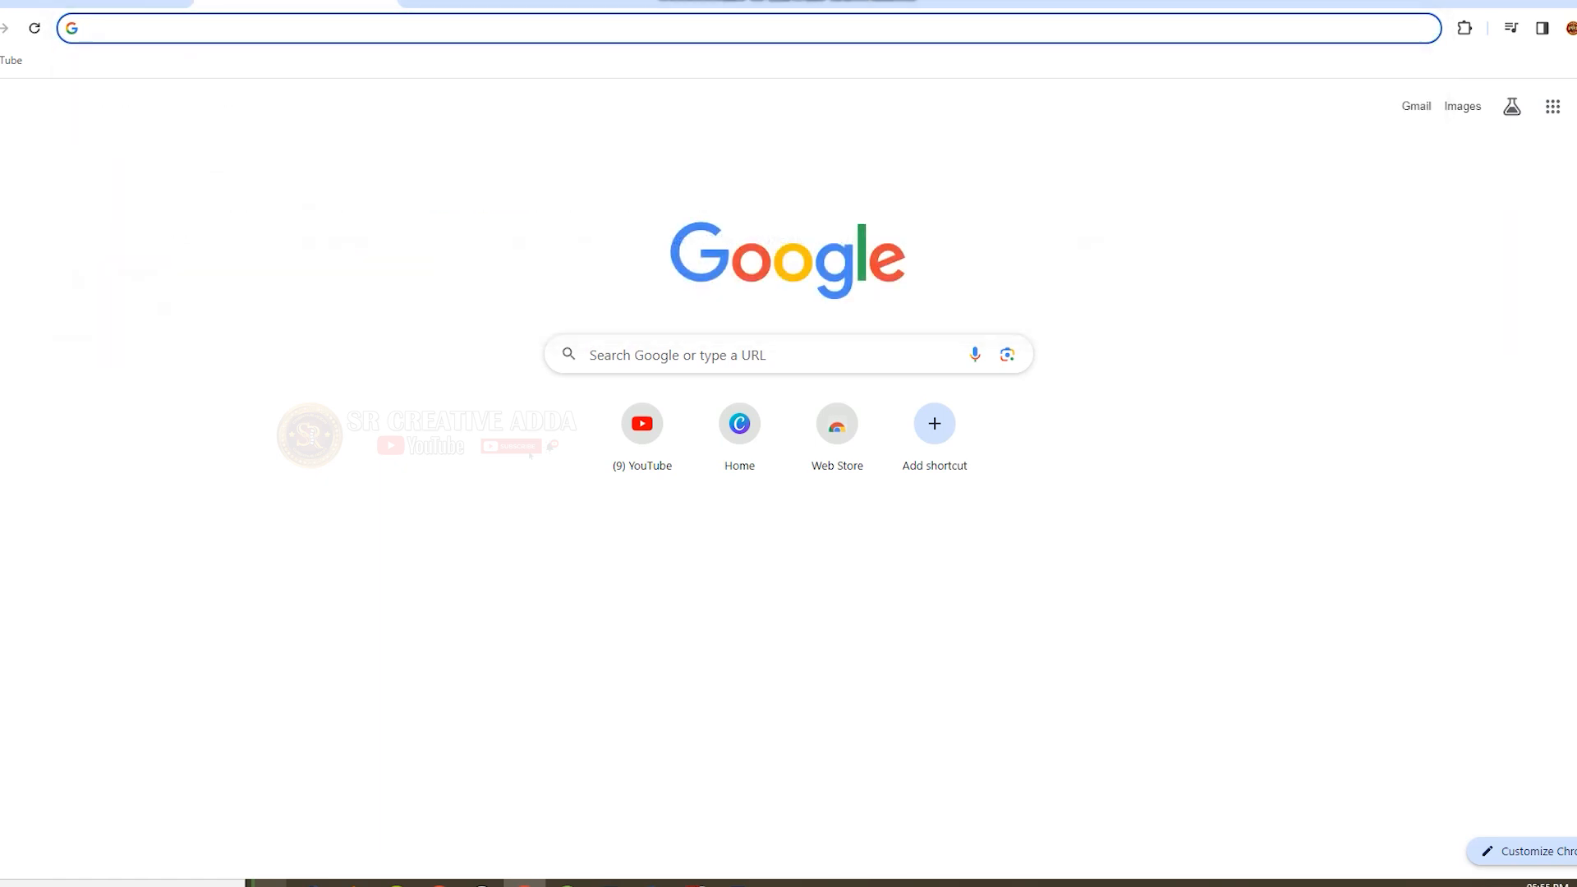
Search Google for "color drop png black and white".
text(color drops png back and white)
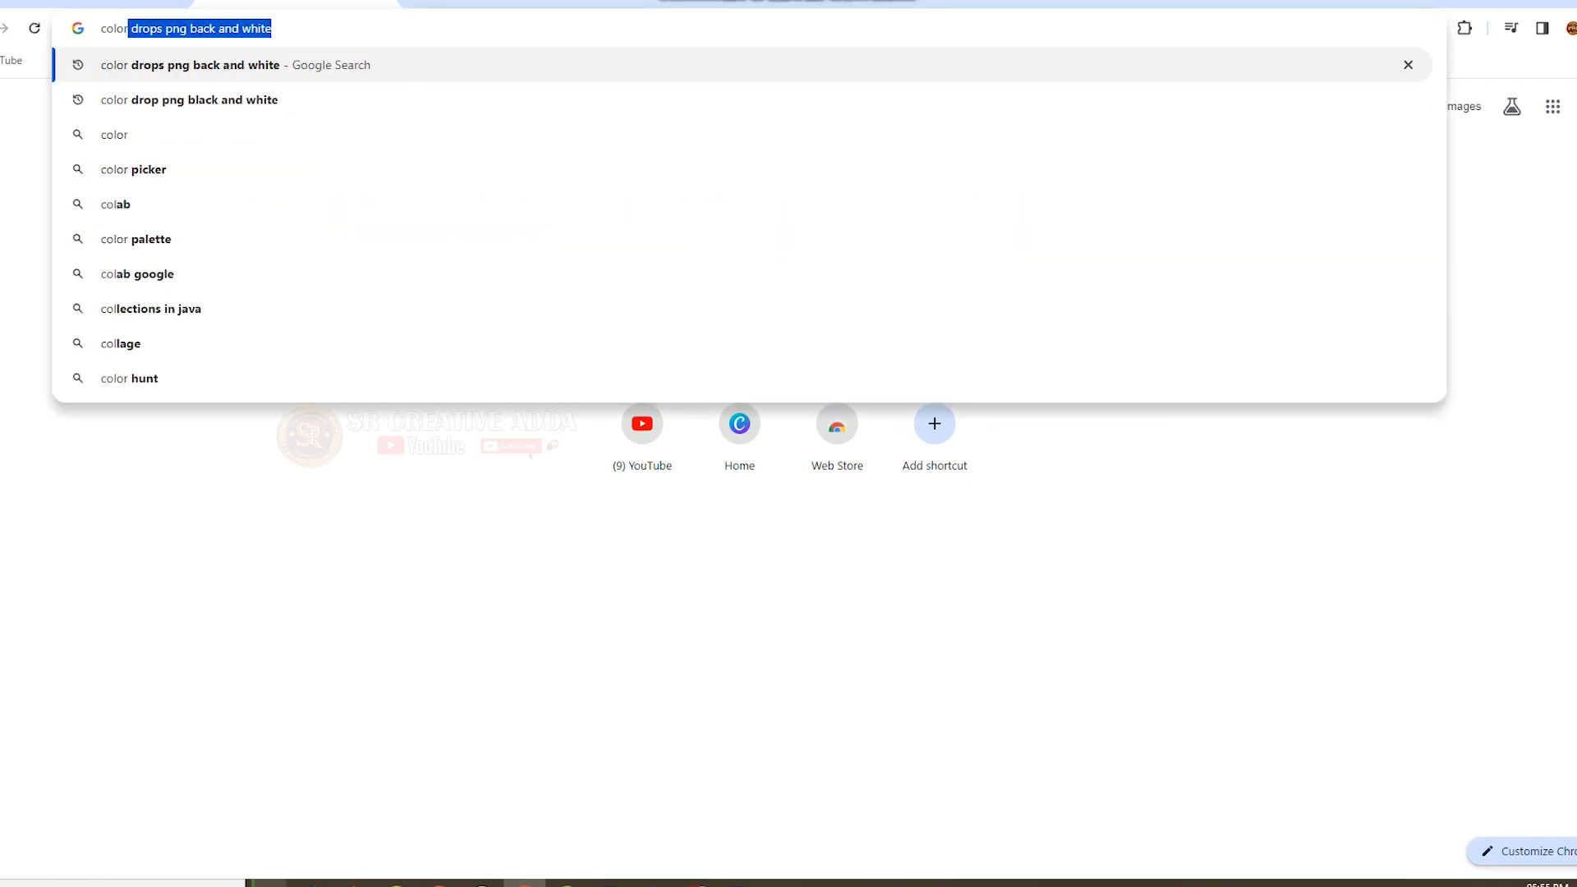
key(Return)
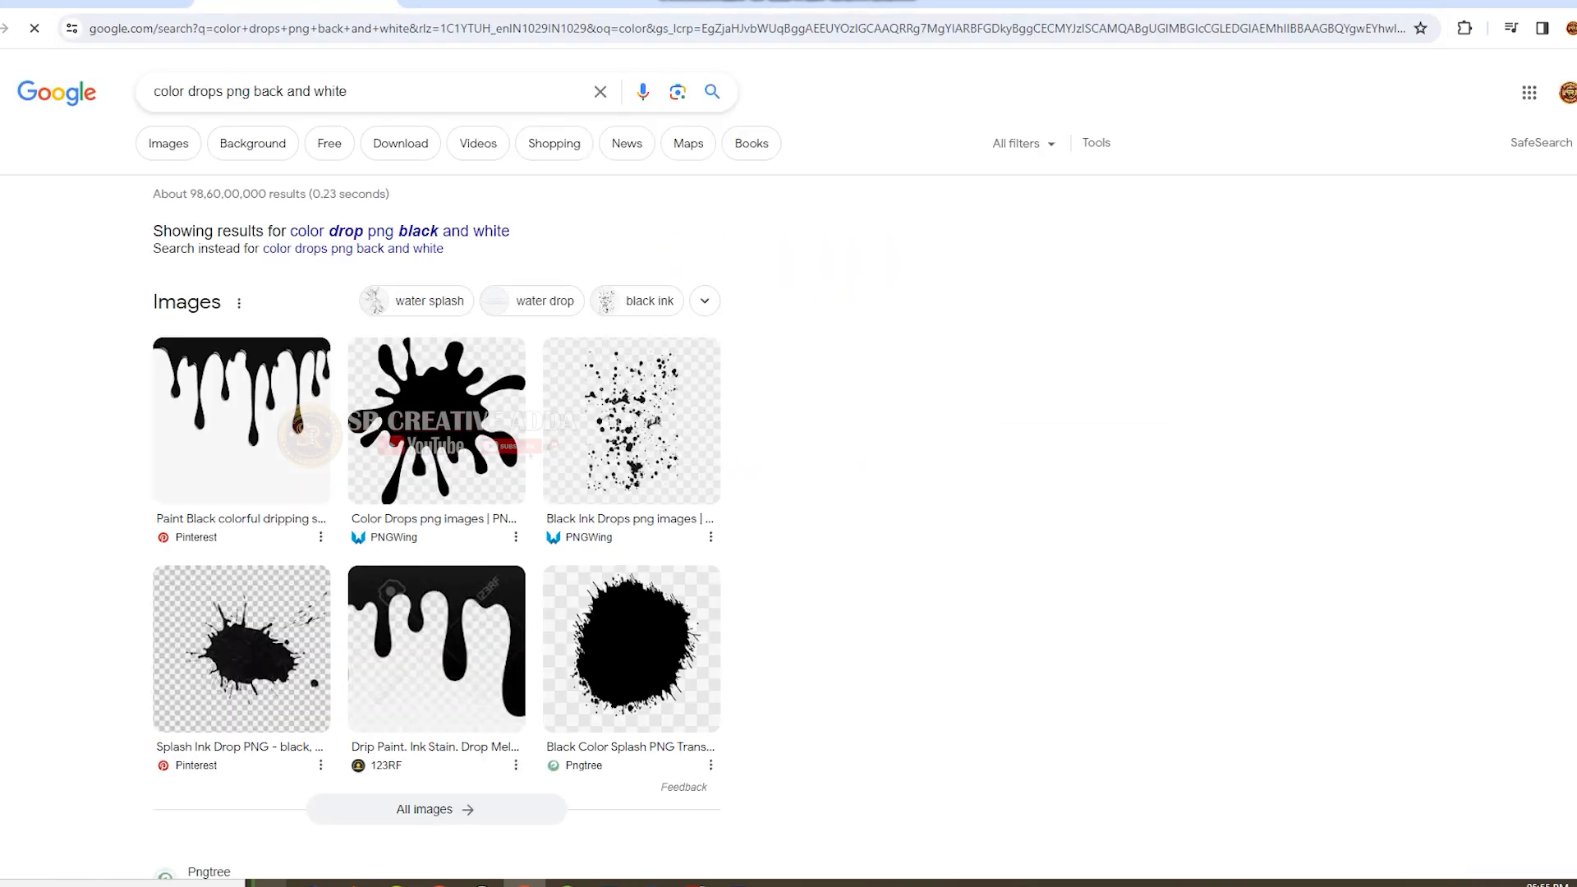
click(600, 93)
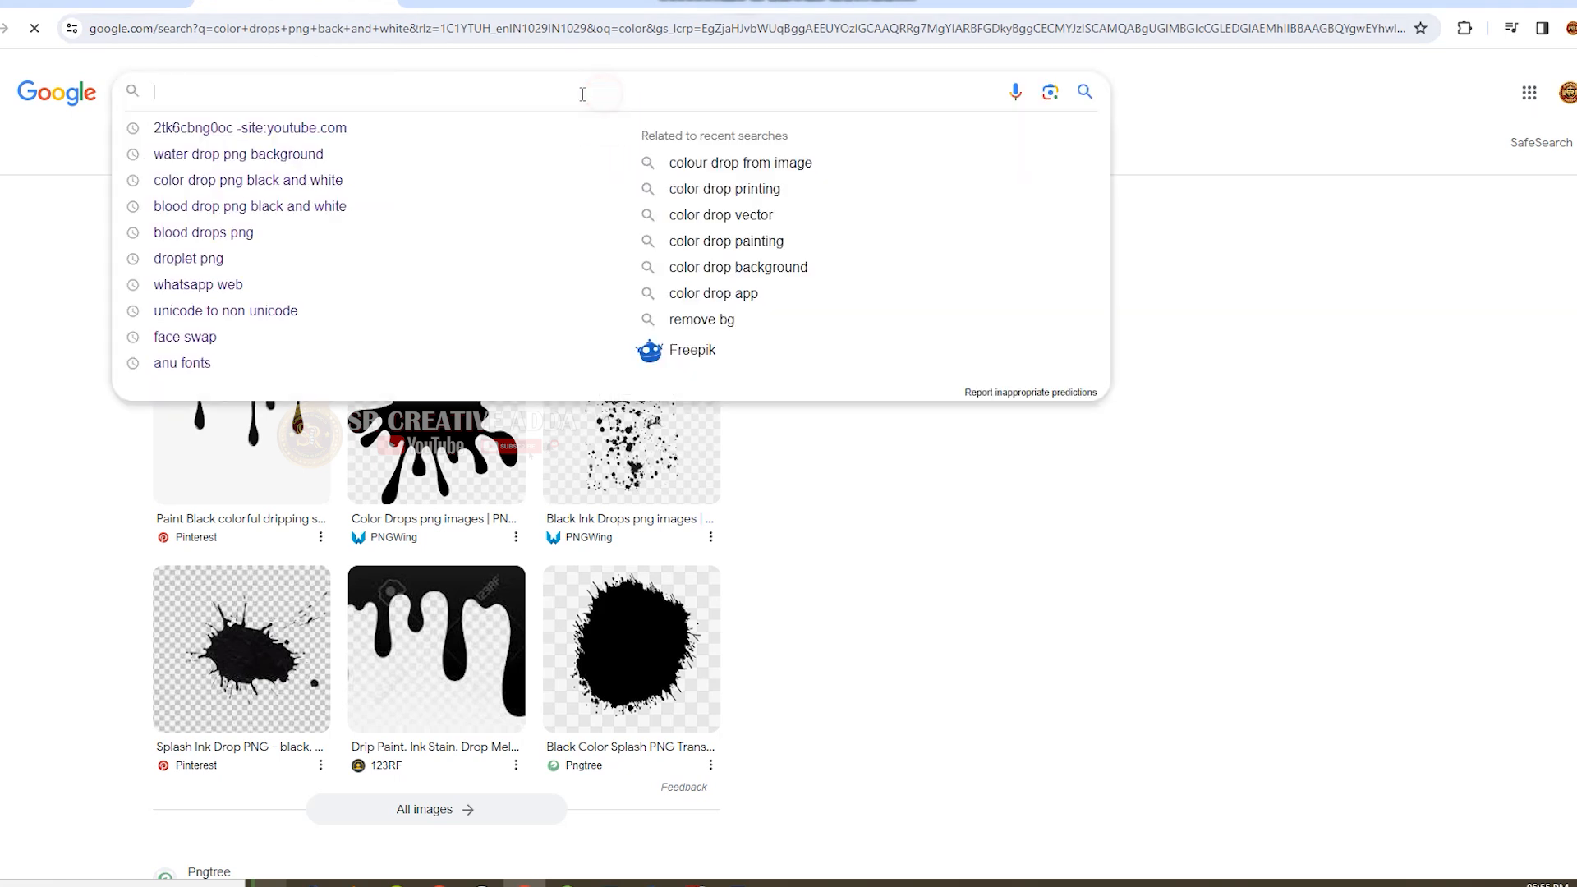
text(colo)
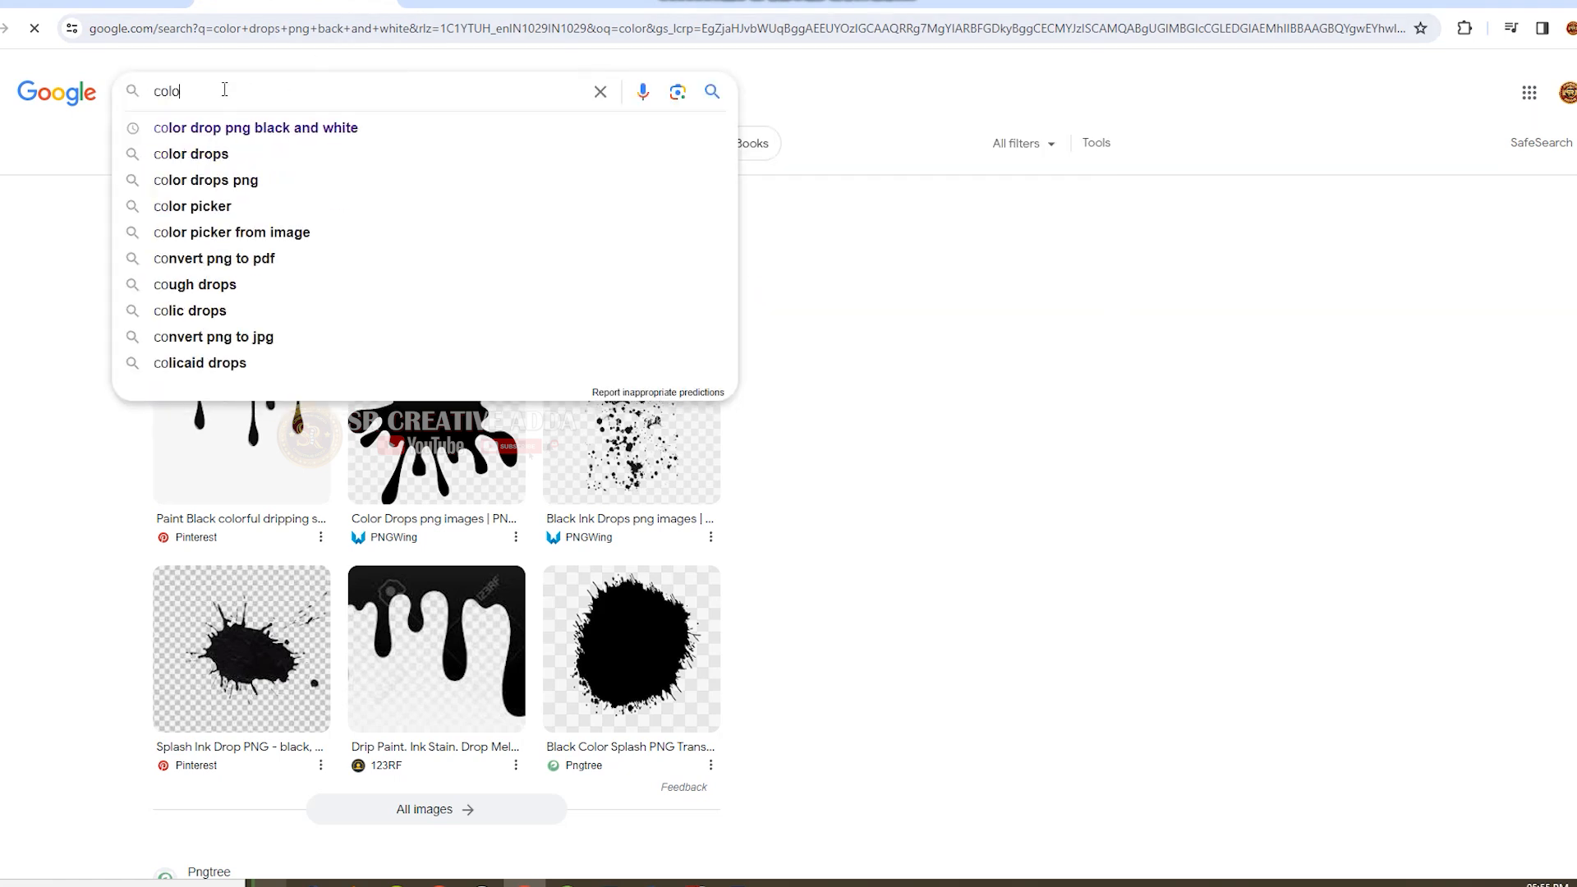
text(r drop png)
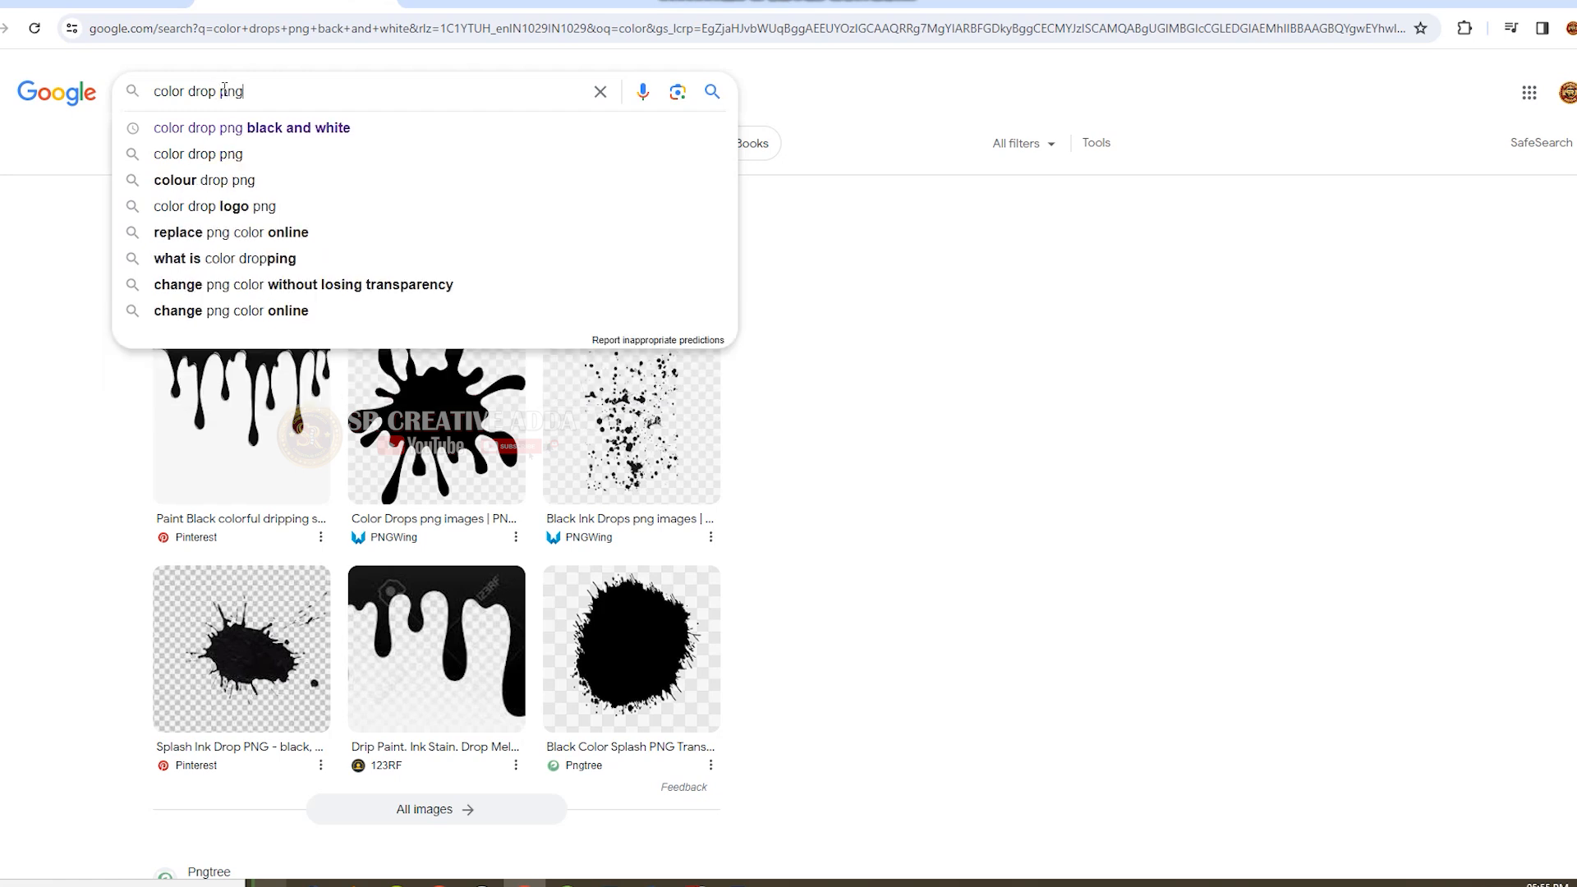
click(333, 130)
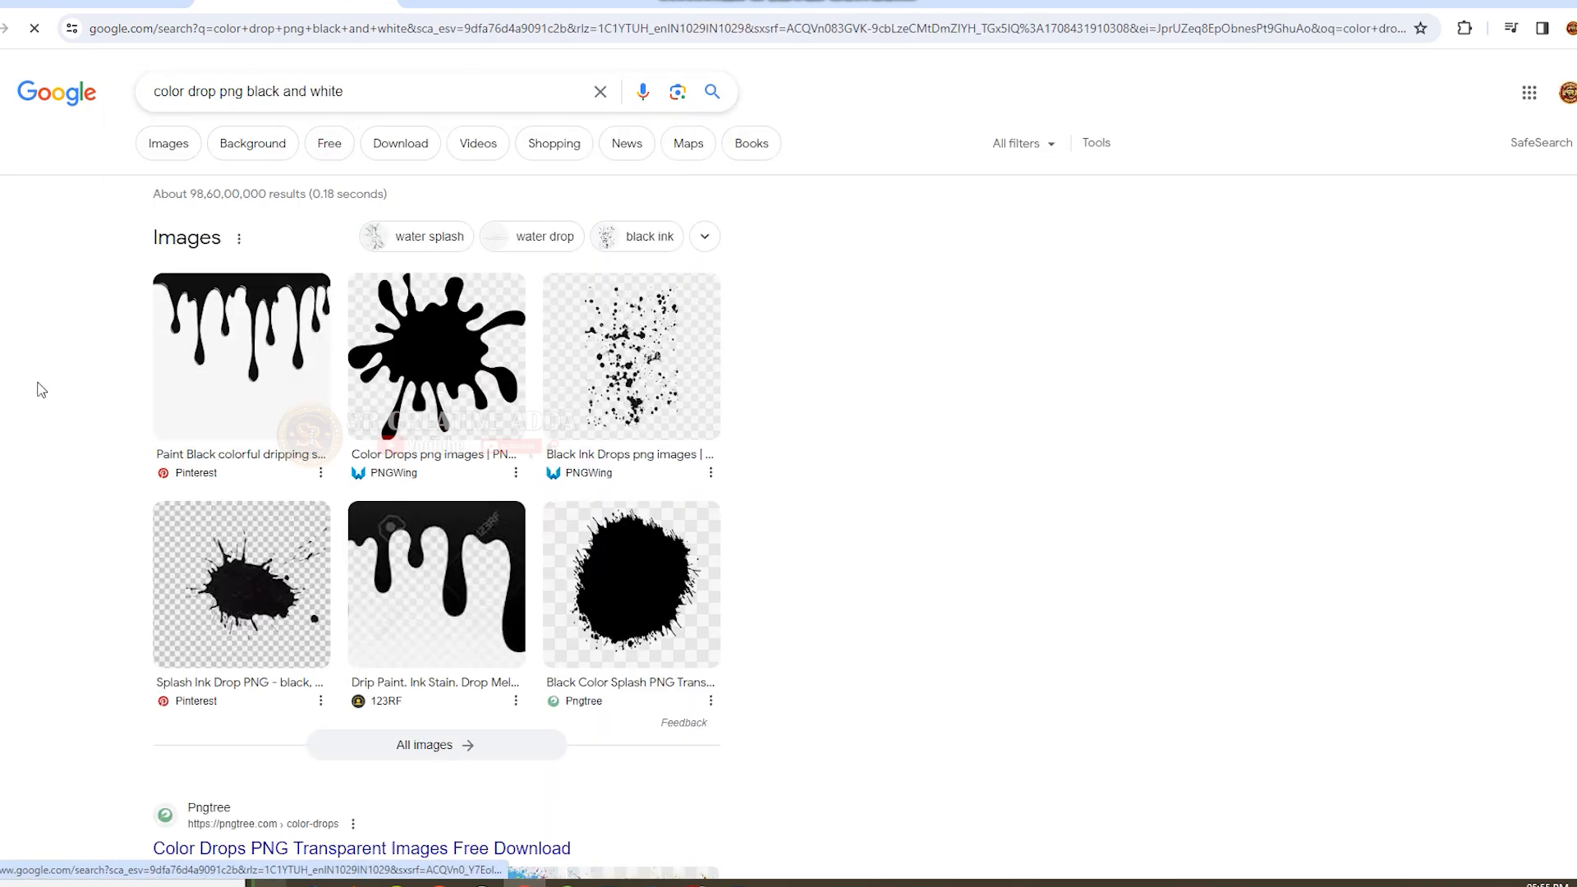
Save the Pinterest image of black dripping paint as a JPEG in a new Downloads folder named "color dripping".
click(230, 333)
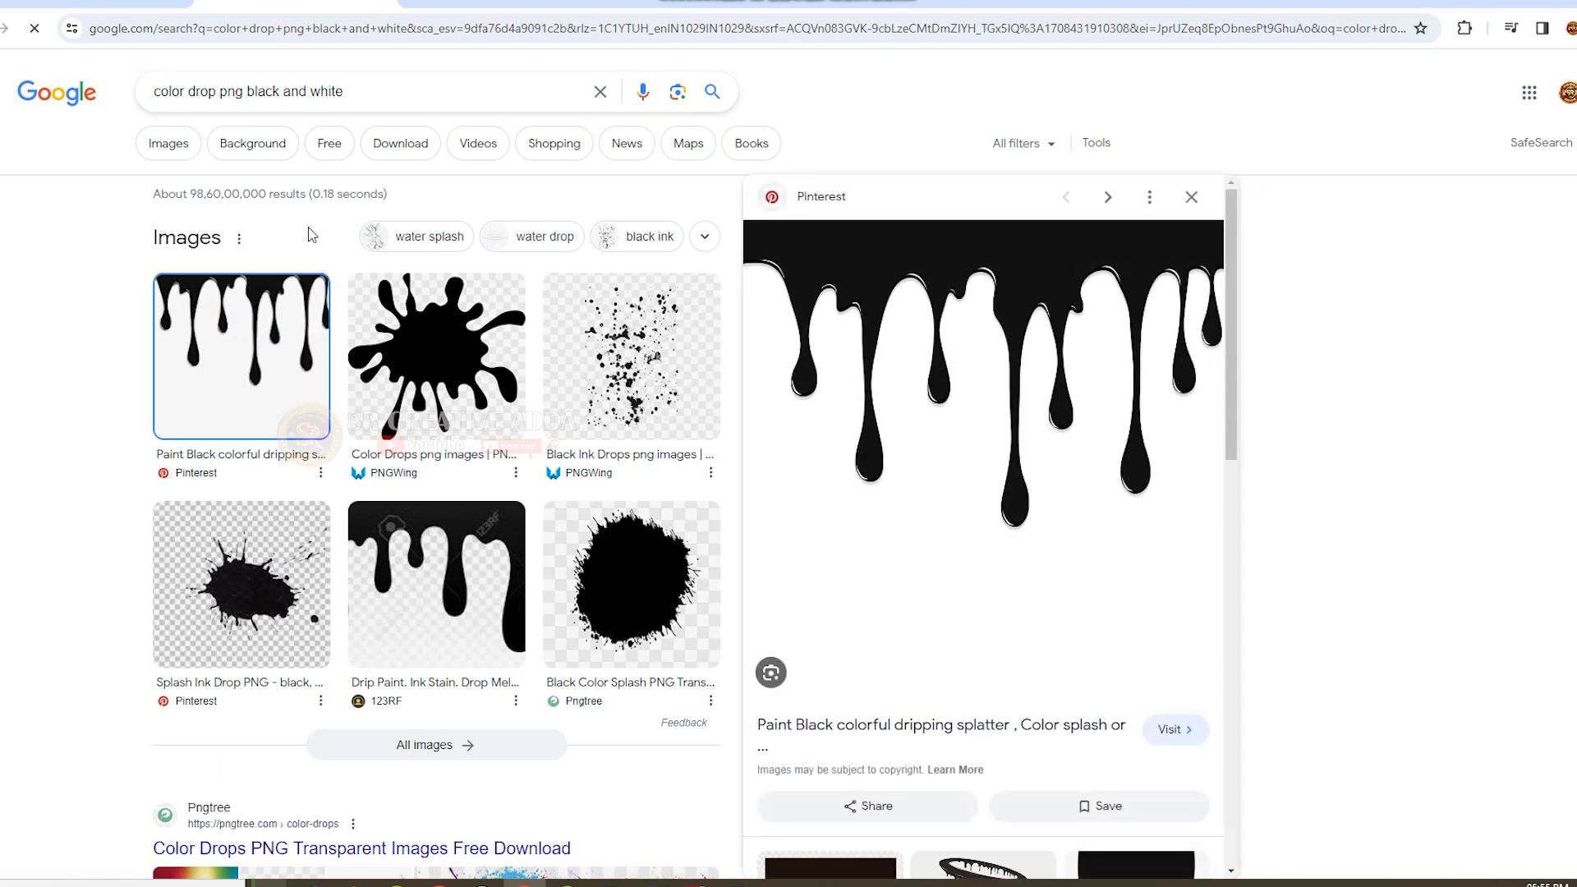
right_click(999, 376)
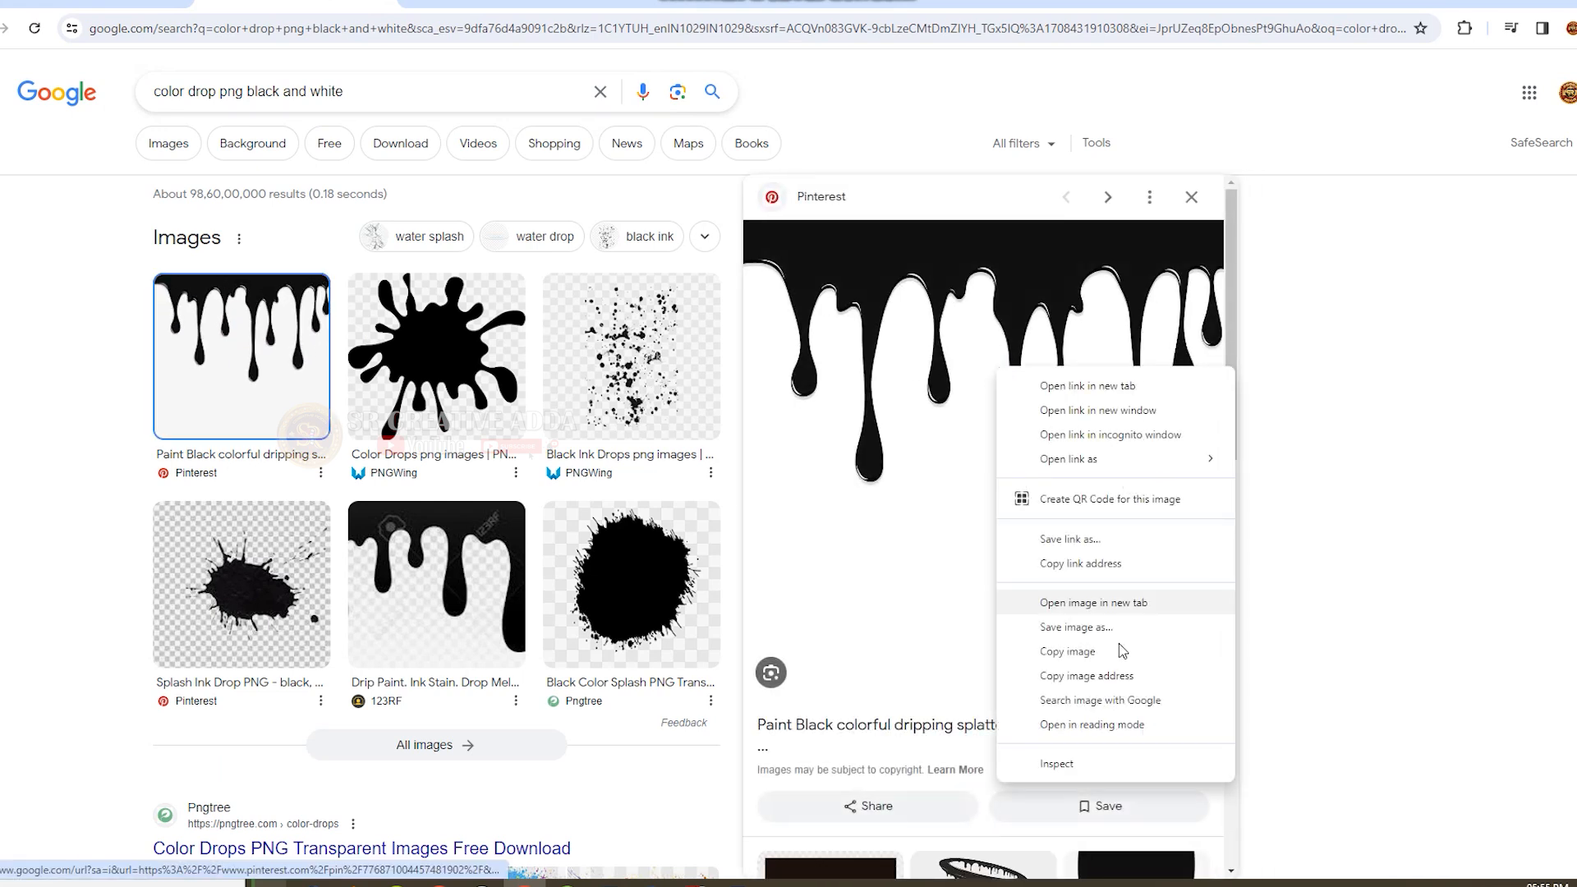
click(1087, 630)
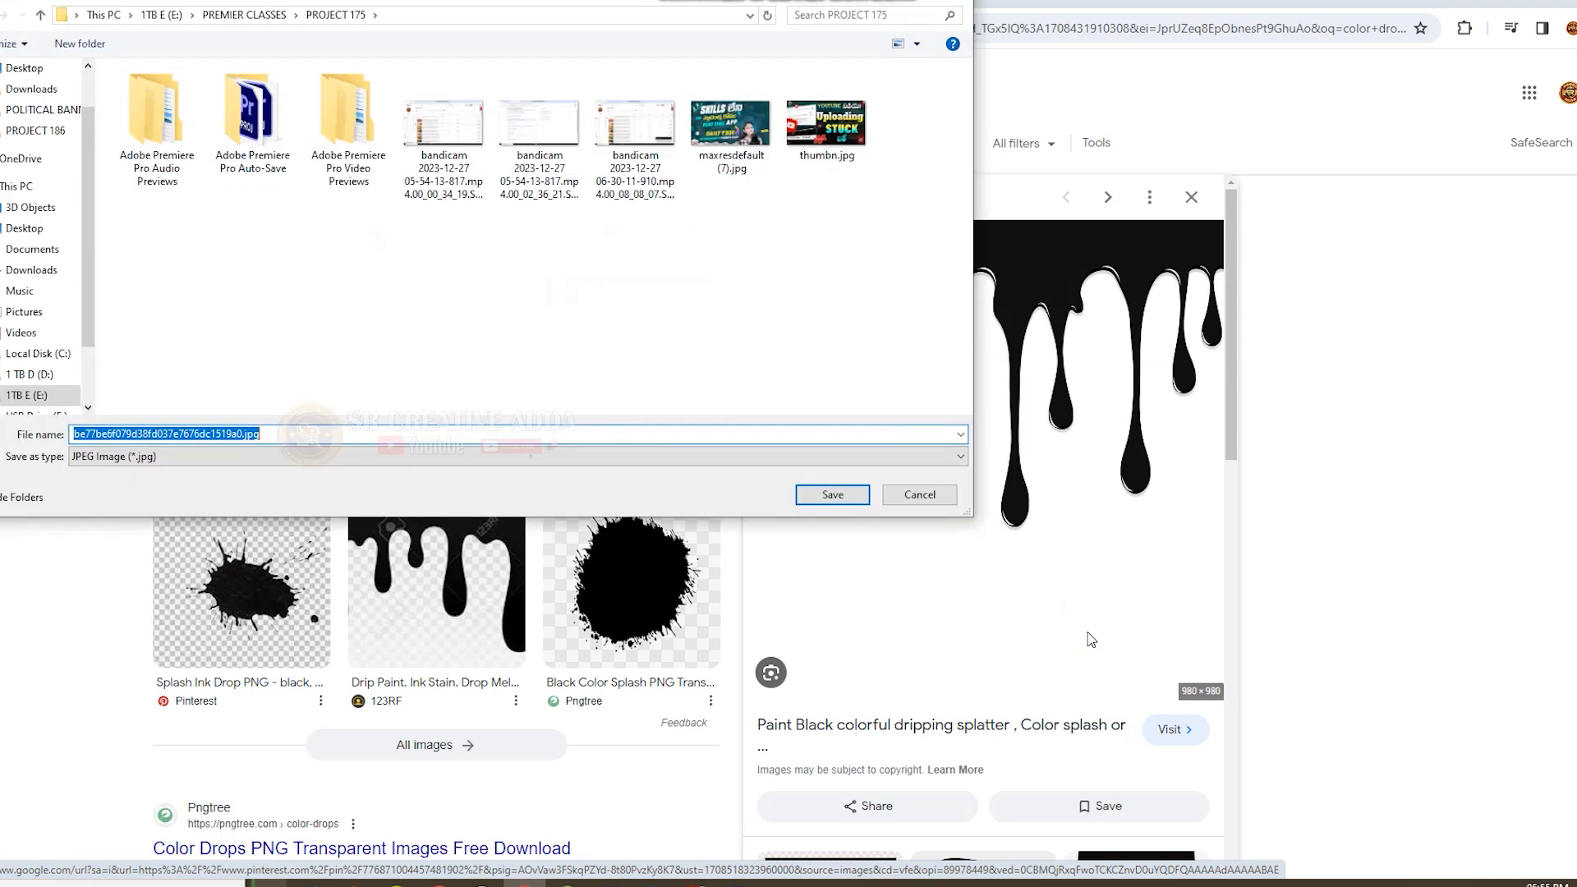
click(31, 88)
right_click(530, 146)
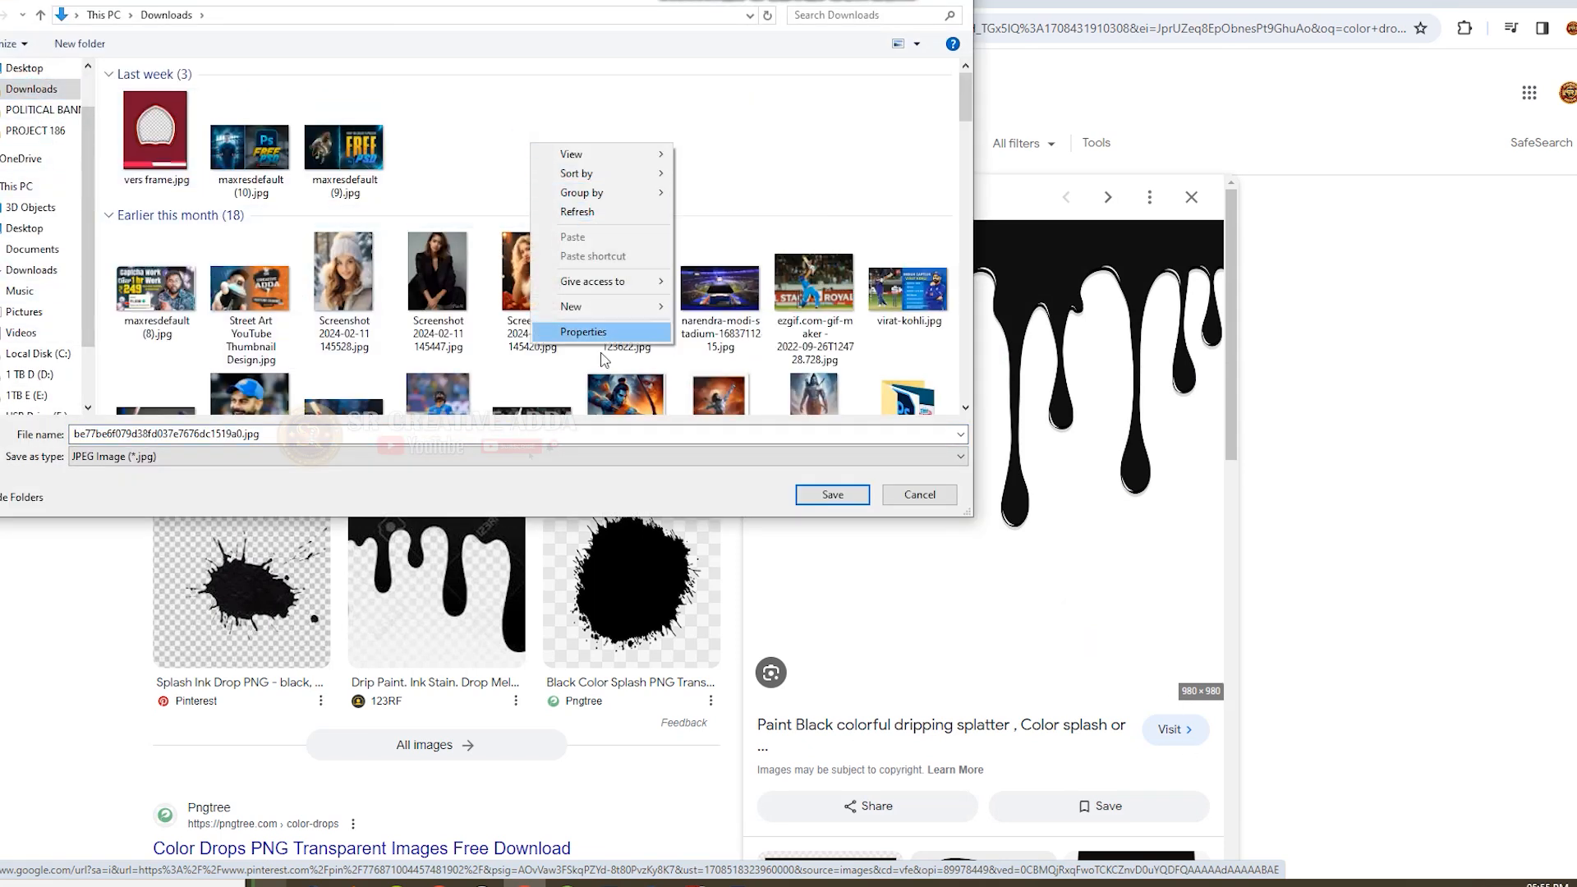
mouse_move(607, 323)
click(772, 312)
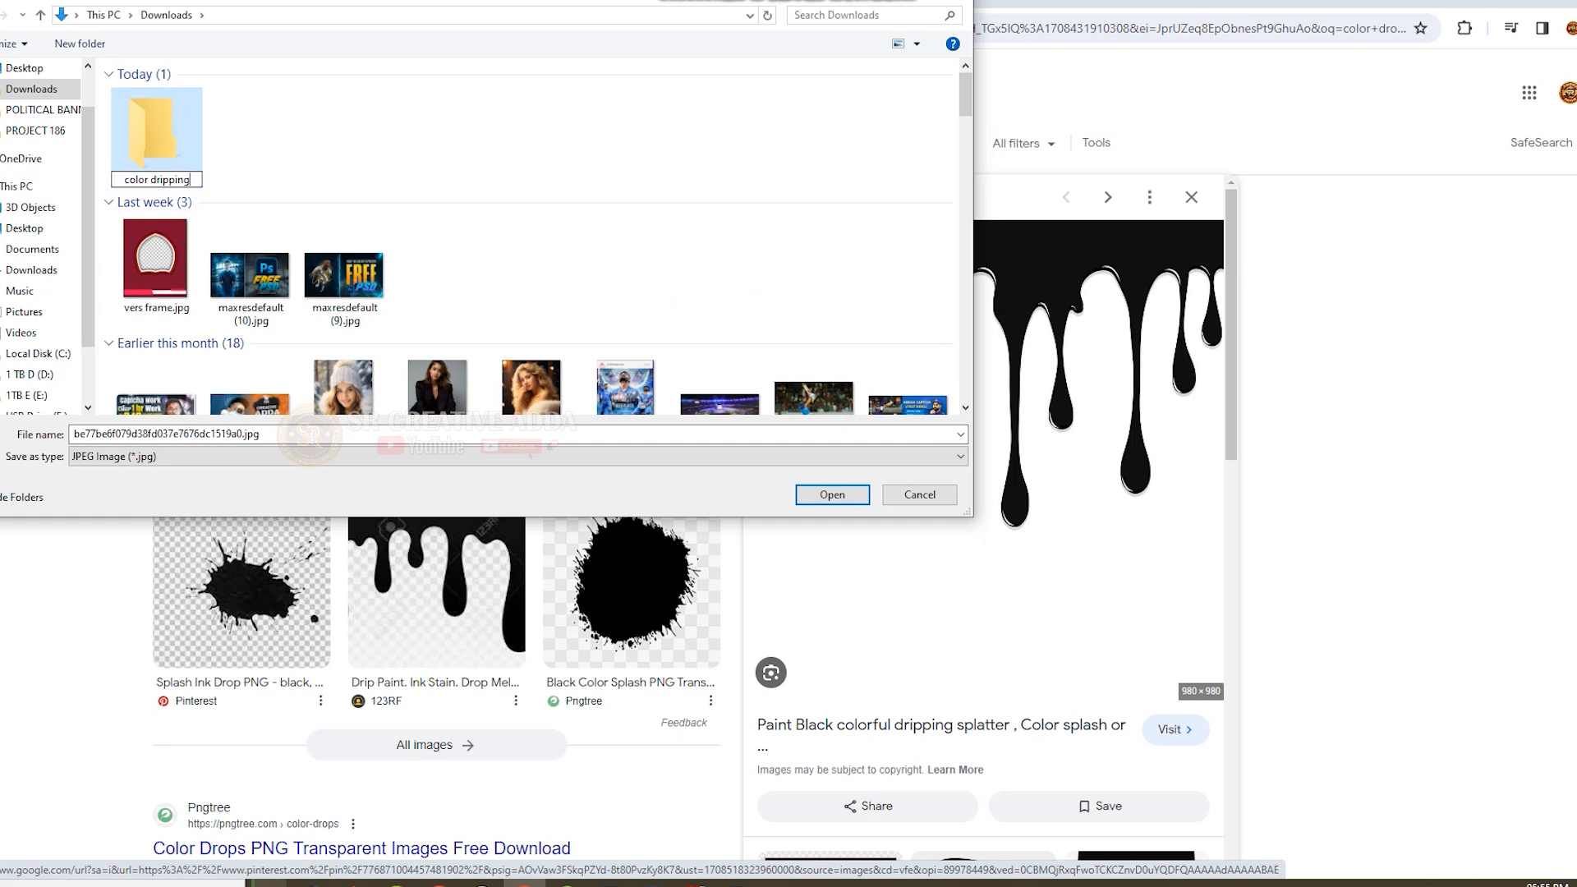
click(830, 495)
click(823, 495)
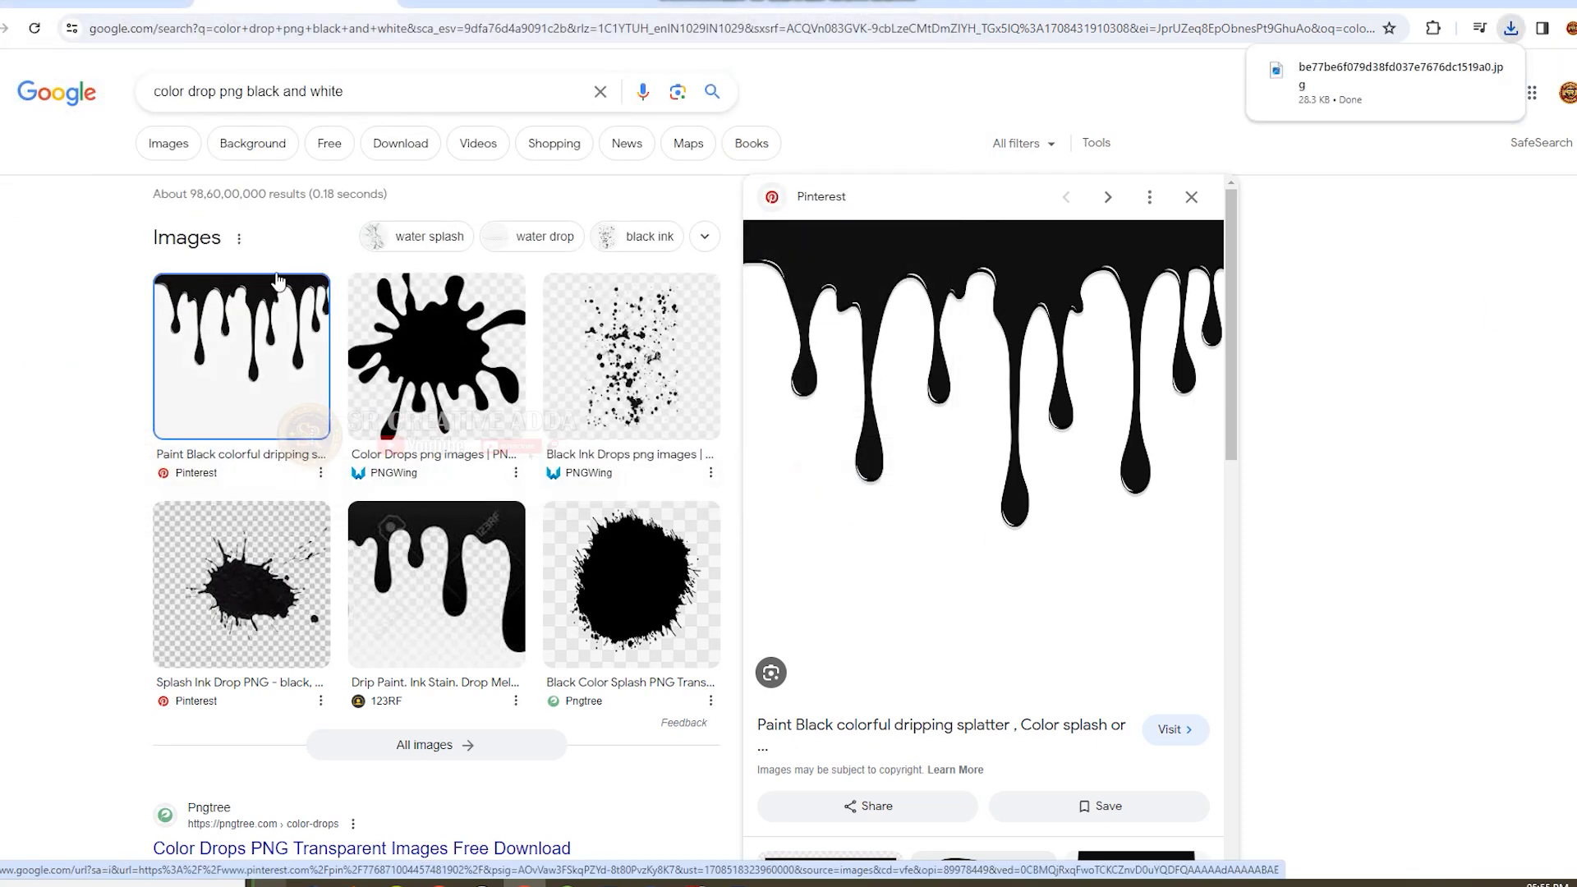
Search Google Images for "telugu heroin" and look through the results.
drag(355, 95, 82, 102)
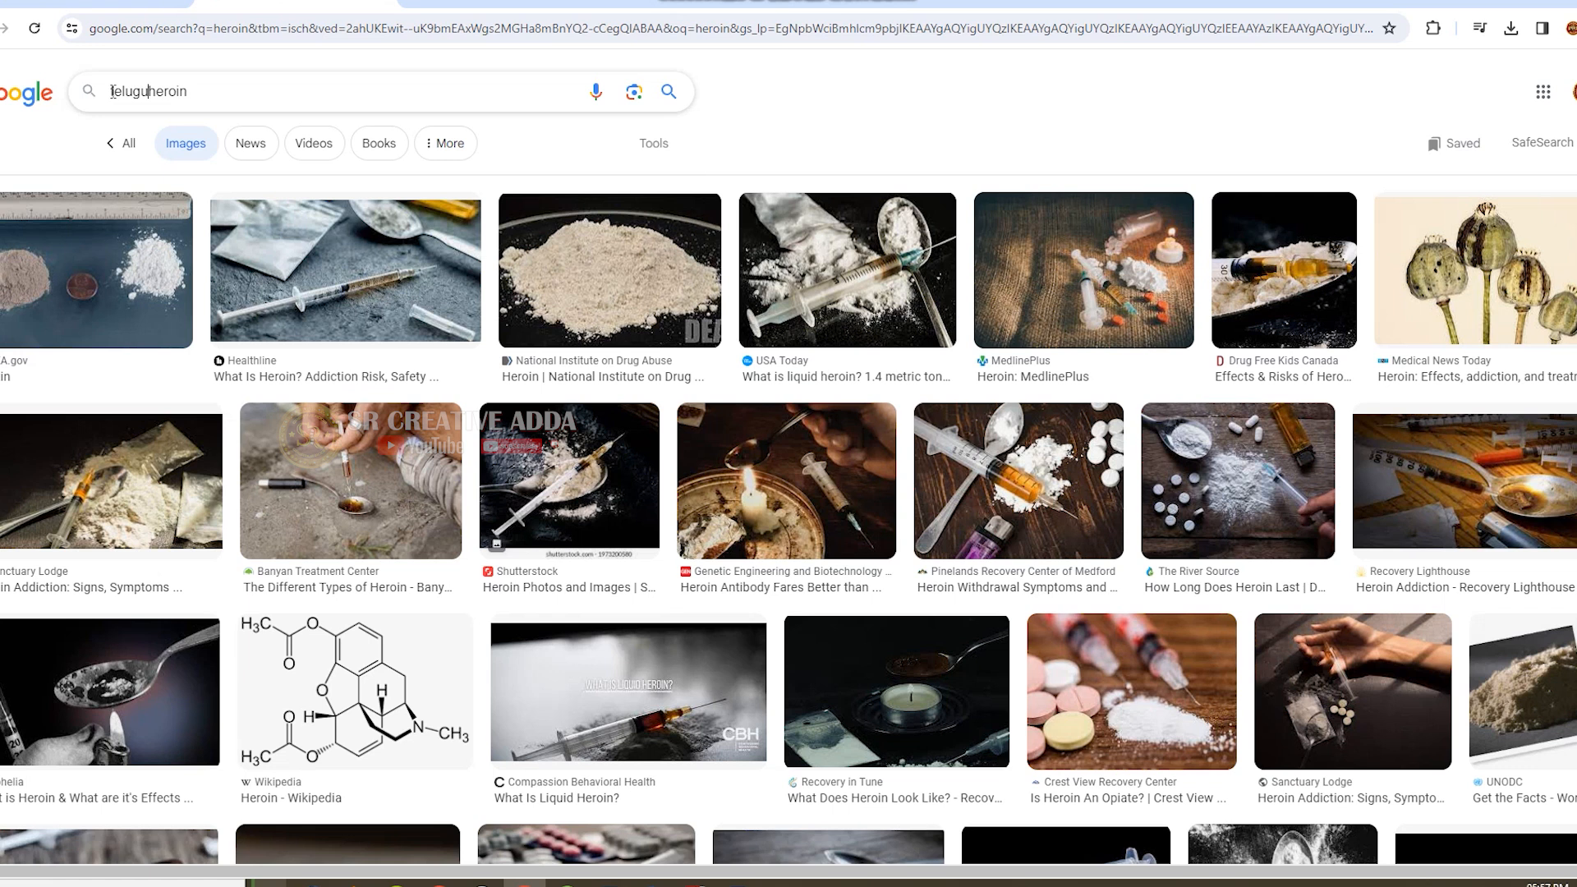
key(Return)
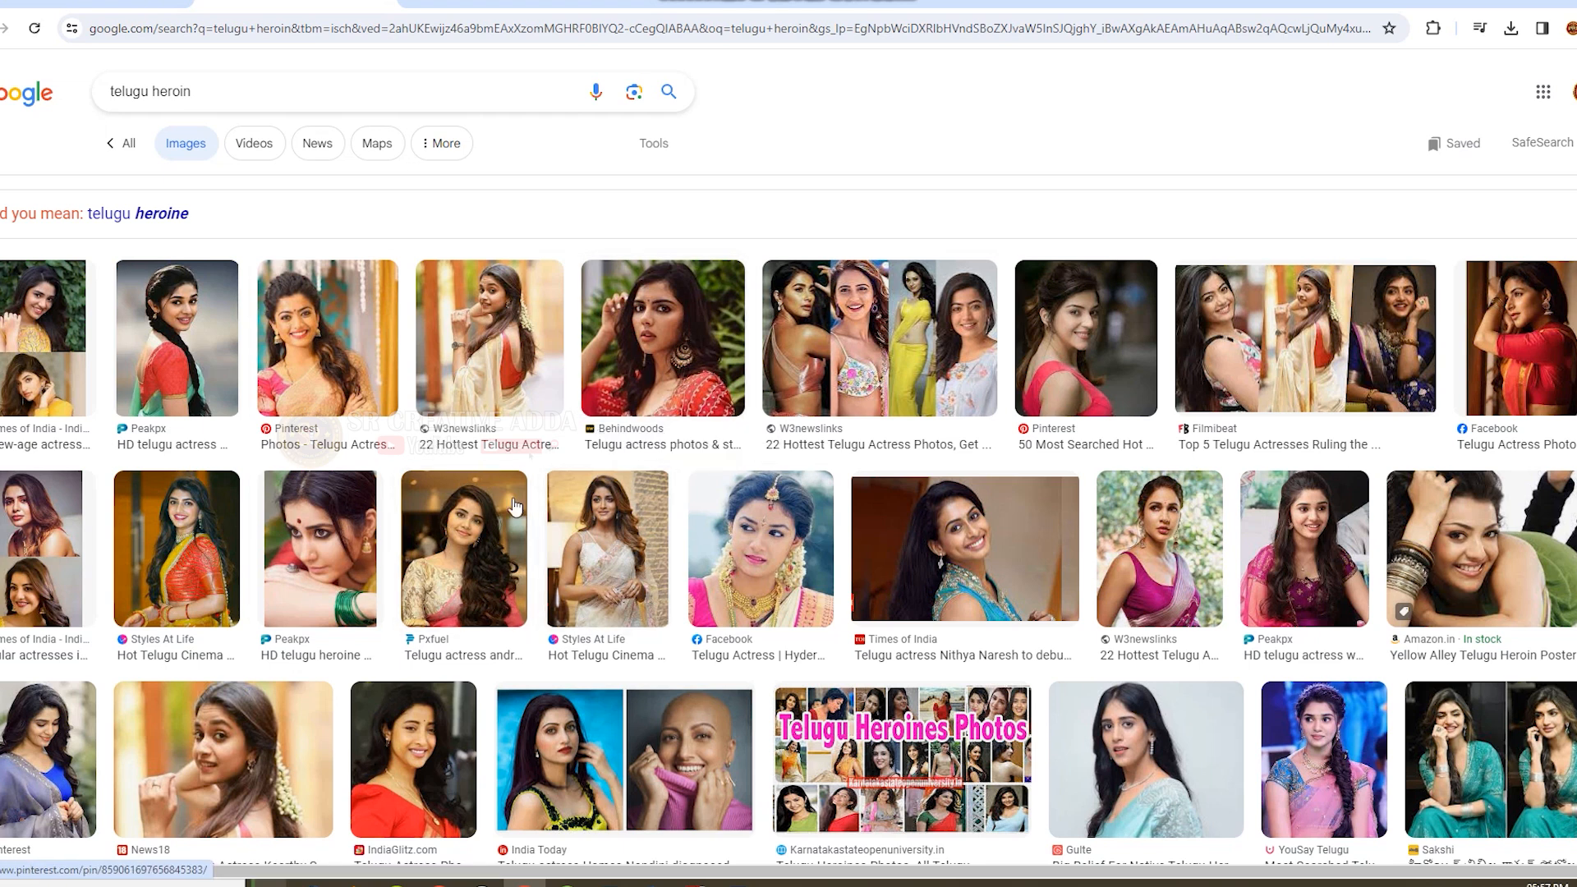
scroll(608, 526, down, 4)
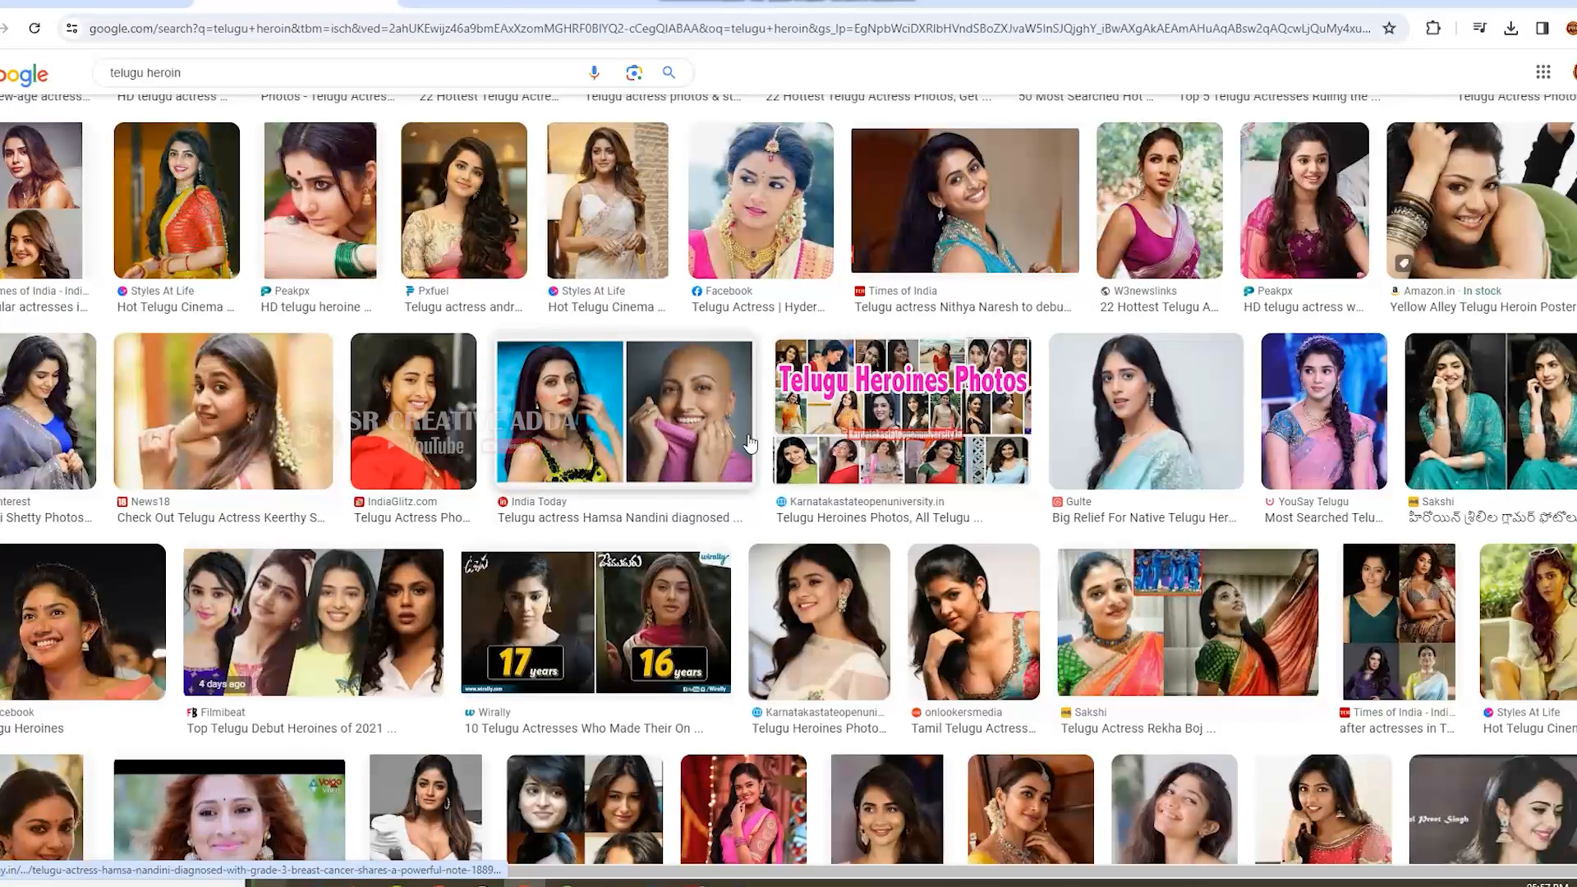
scroll(754, 443, down, 3)
scroll(754, 444, up, 7)
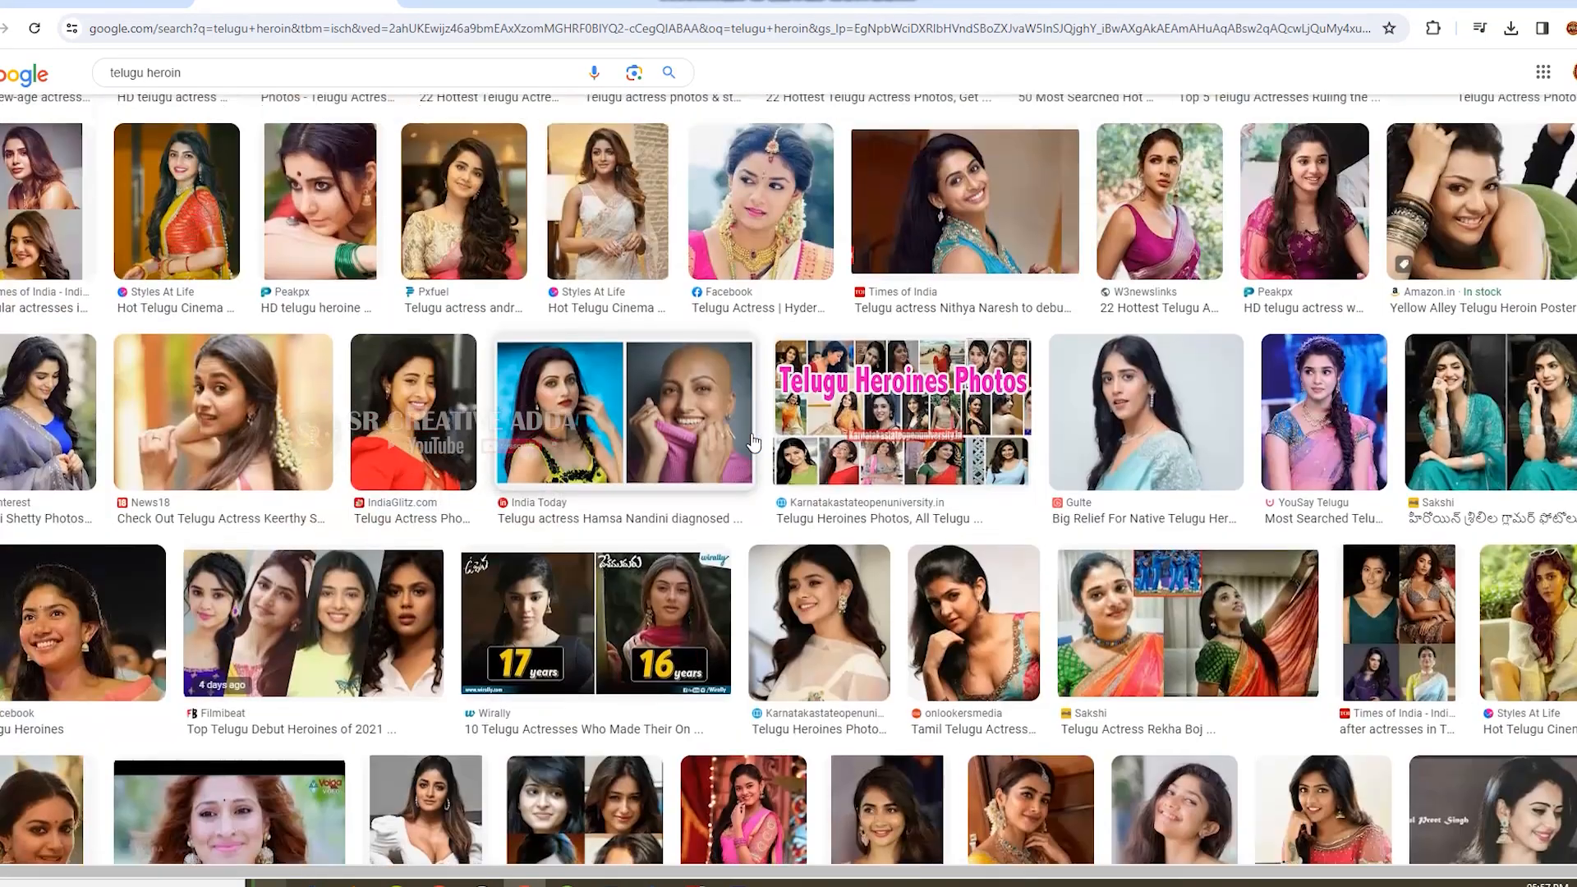
Preview the Pinterest saree portrait and open the Times of India yellow-dress portrait from its related images.
click(313, 318)
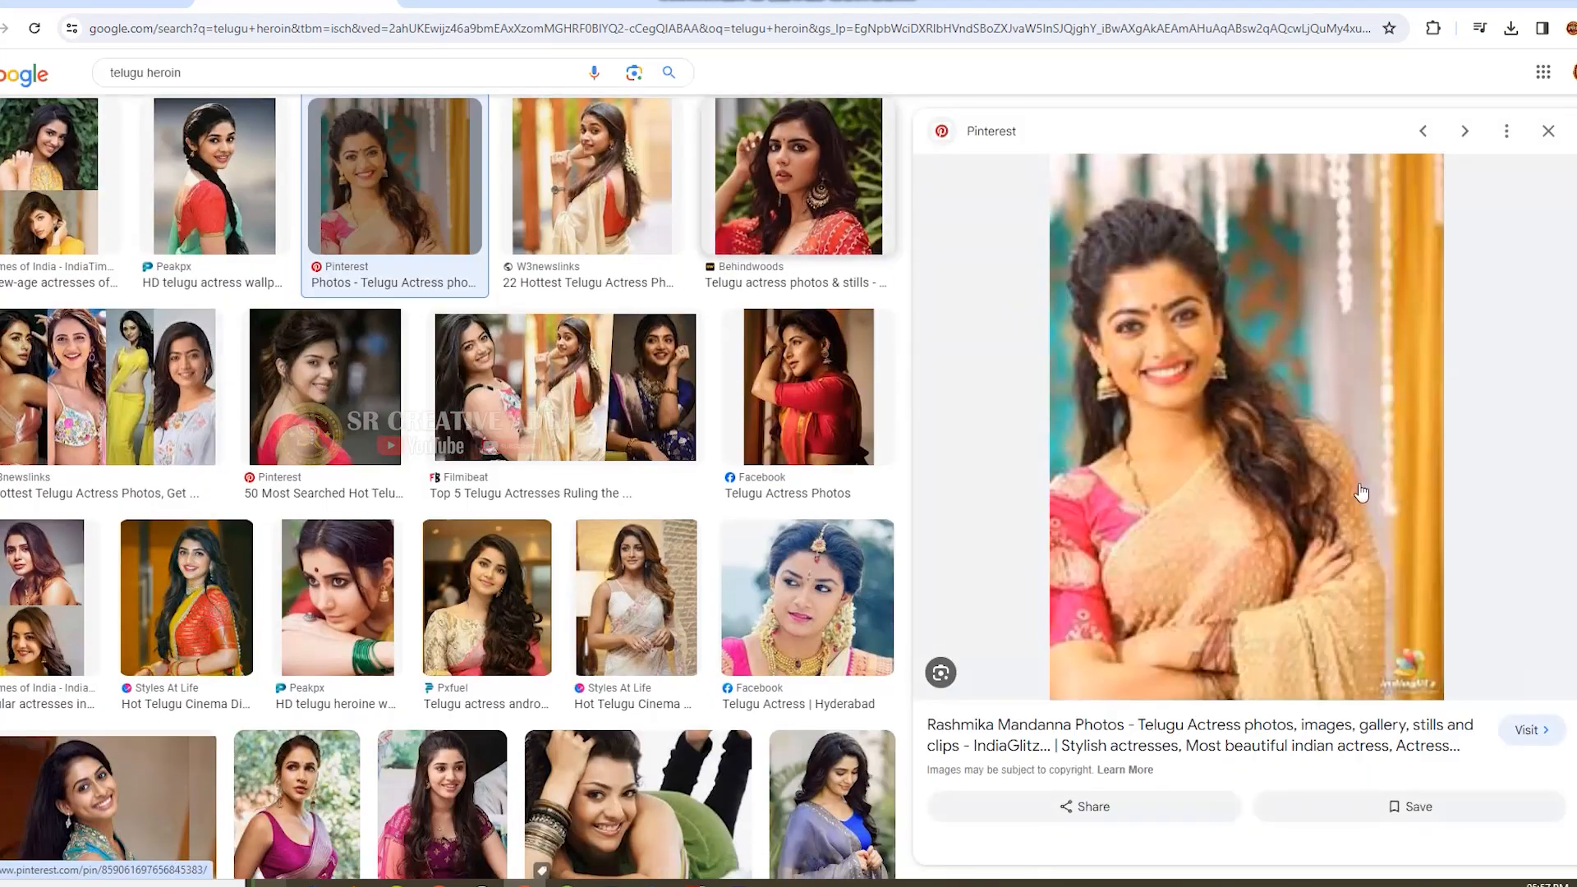
scroll(1192, 699, down, 10)
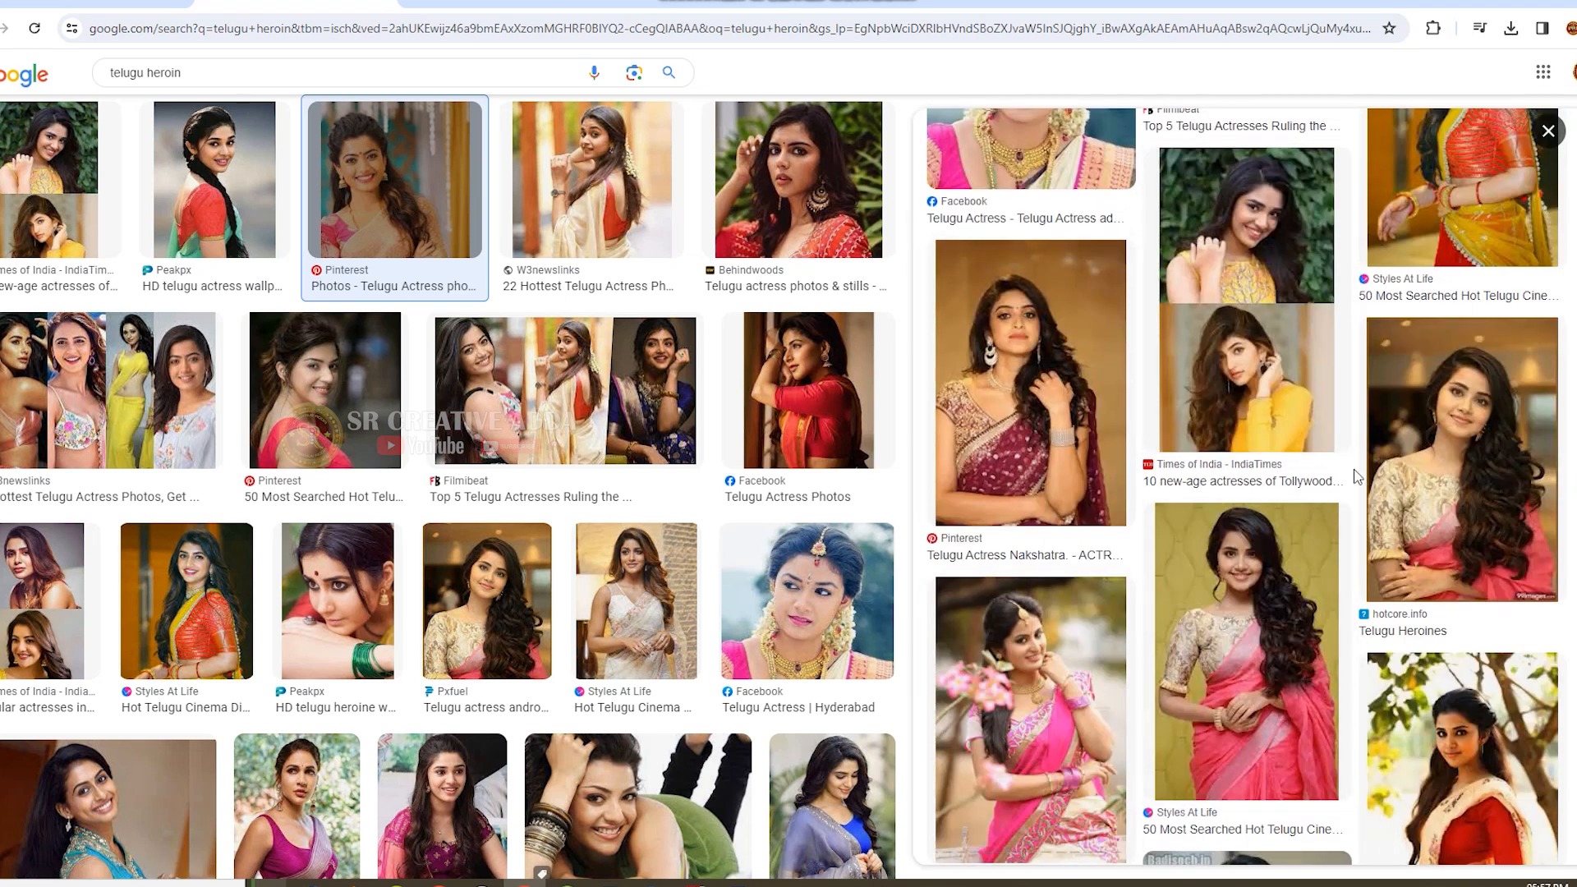
scroll(1296, 567, down, 2)
scroll(1296, 567, down, 2)
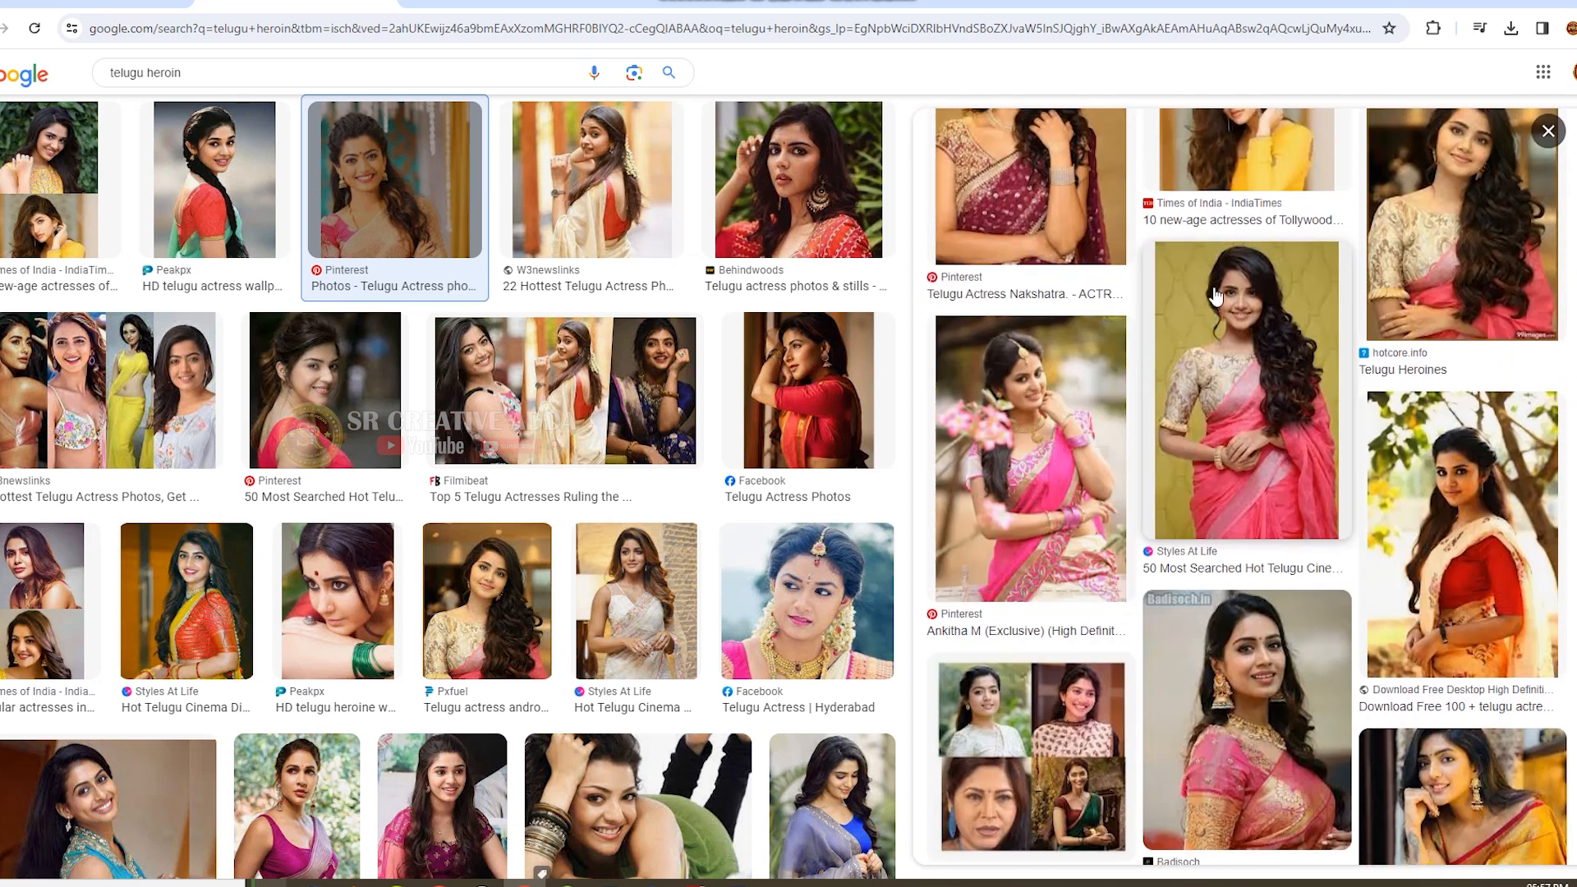
click(1235, 164)
scroll(1267, 635, down, 7)
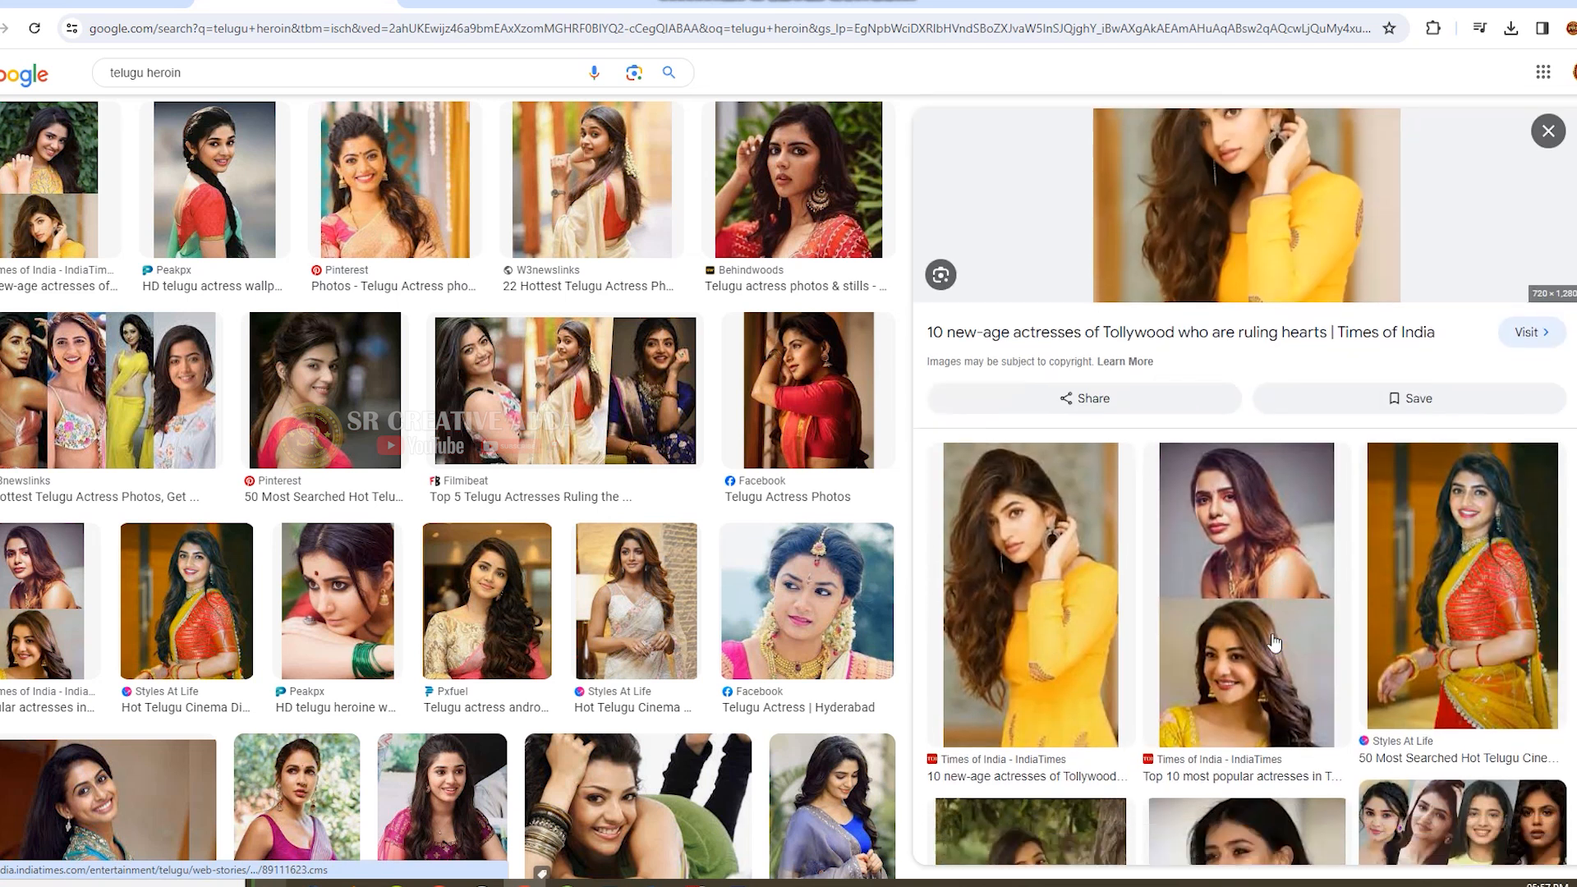
click(1097, 406)
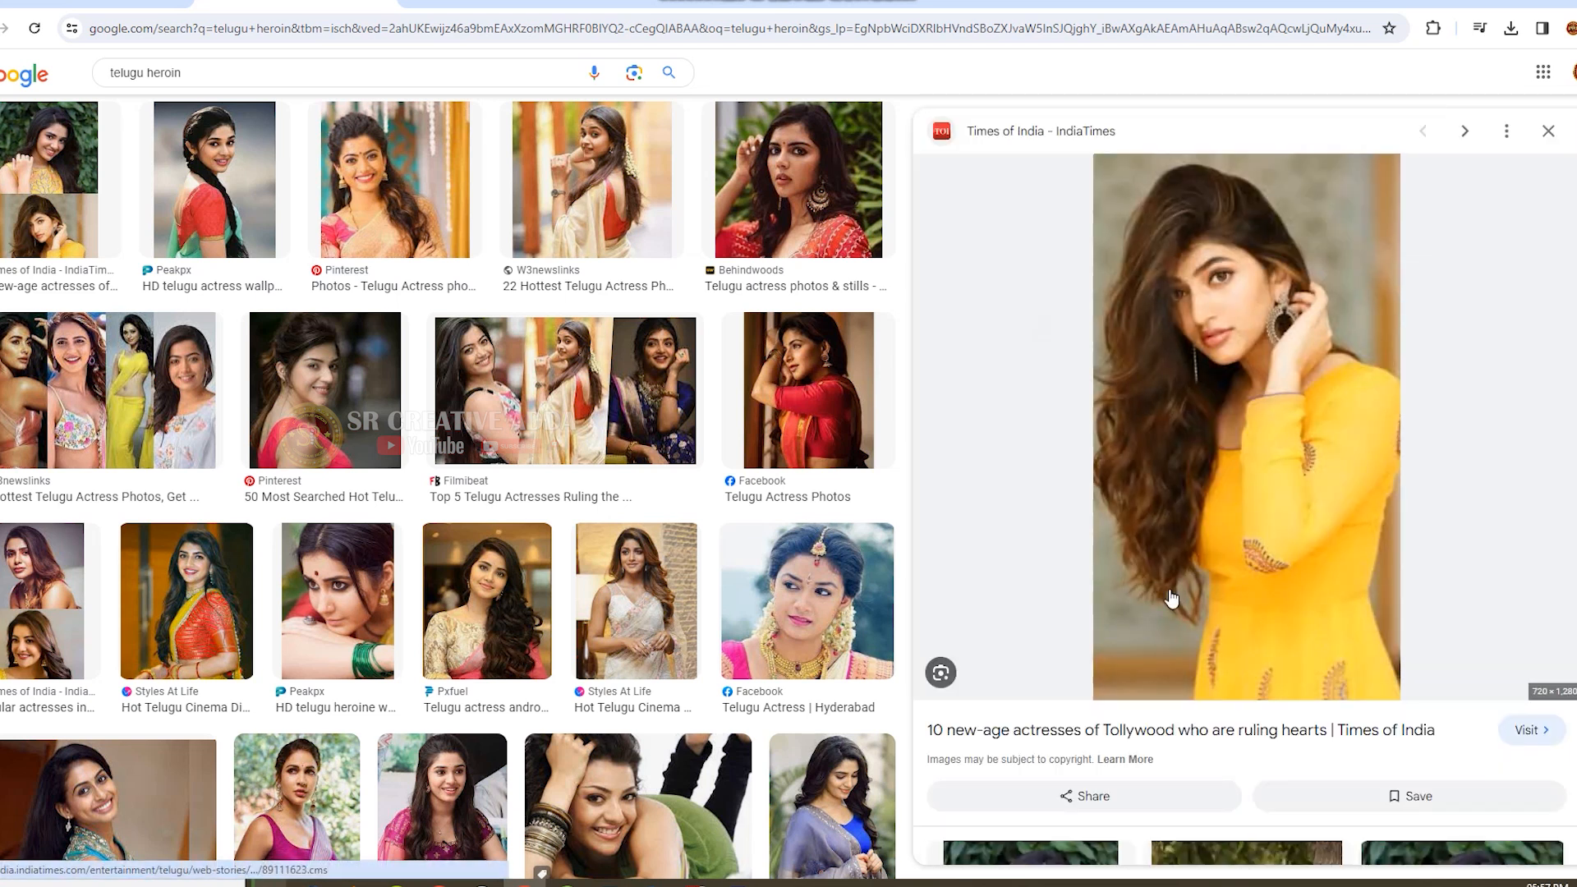
Examine the images related to the yellow-dress portrait, opening the full related-images page, for more portraits.
scroll(1251, 708, down, 5)
scroll(1252, 708, down, 3)
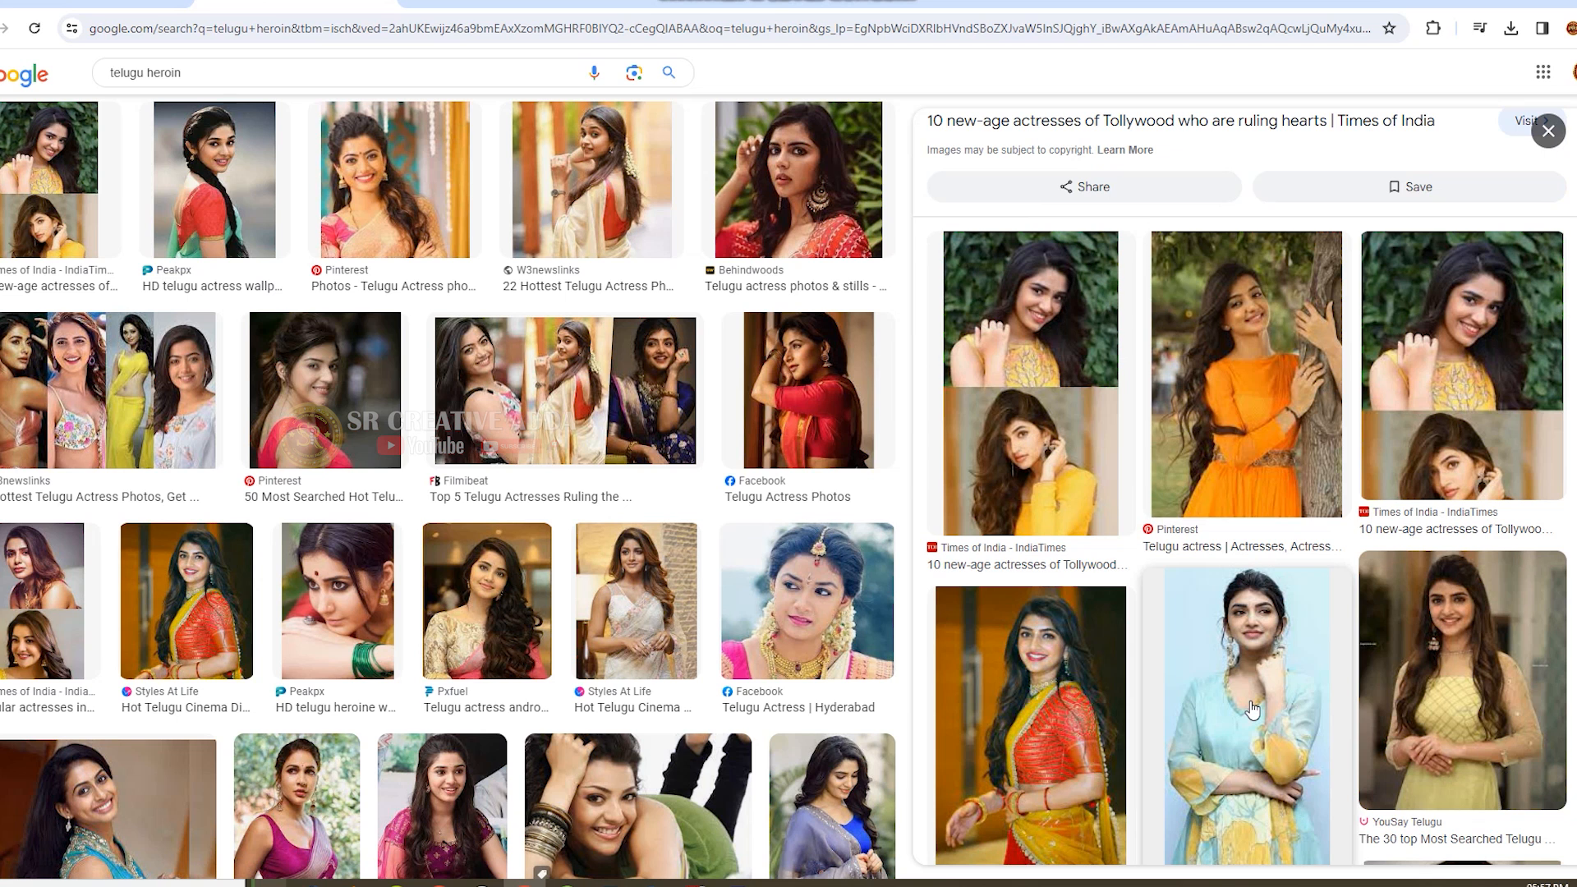
scroll(1252, 708, down, 4)
scroll(1251, 708, down, 5)
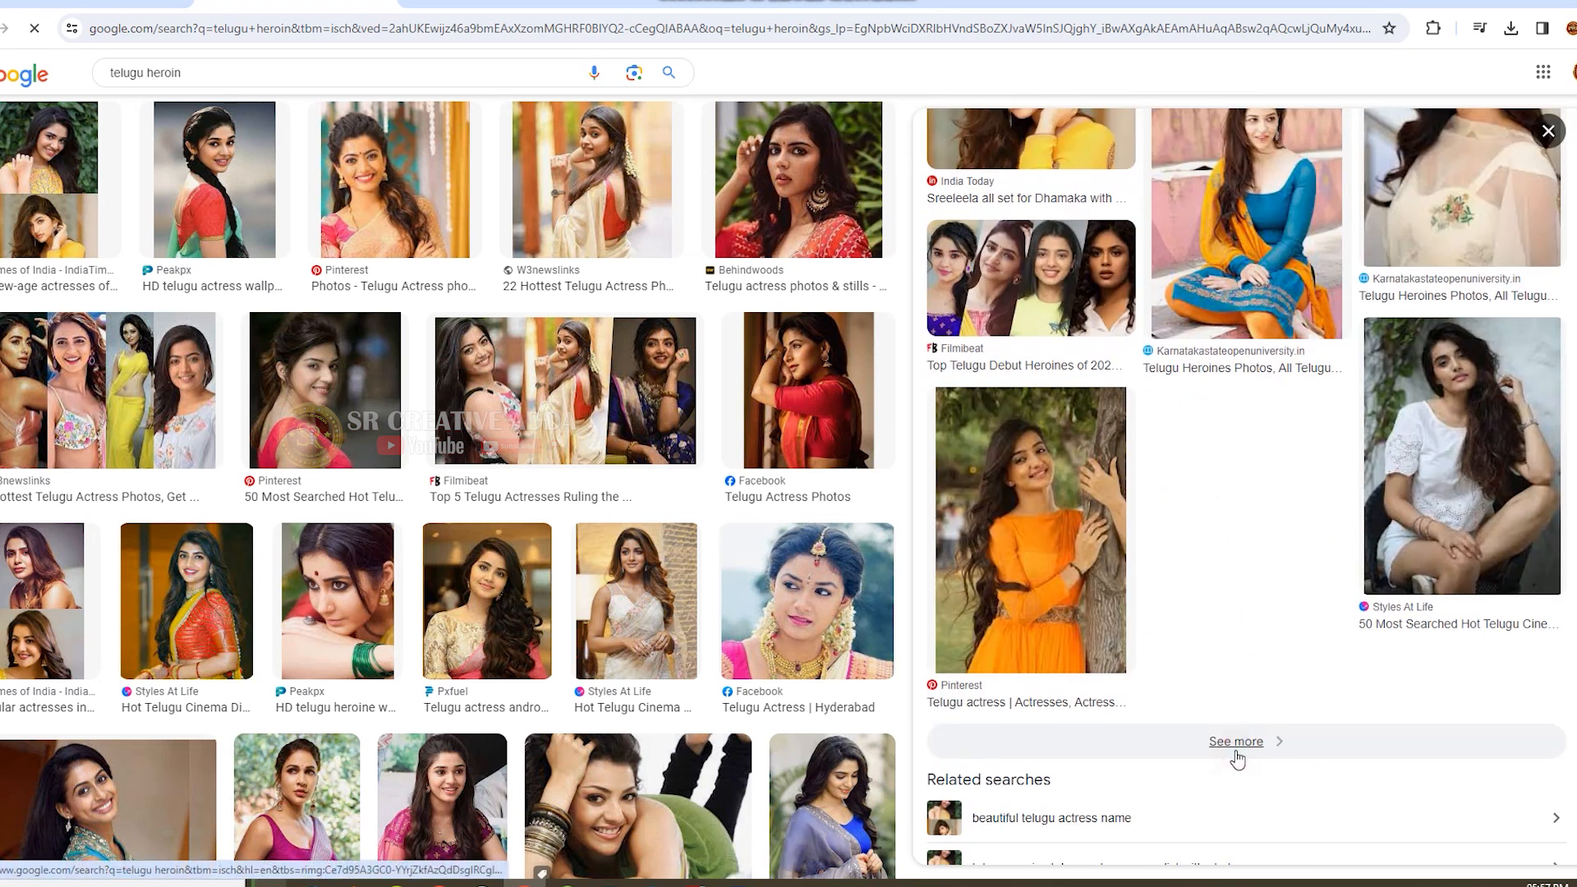
click(1232, 744)
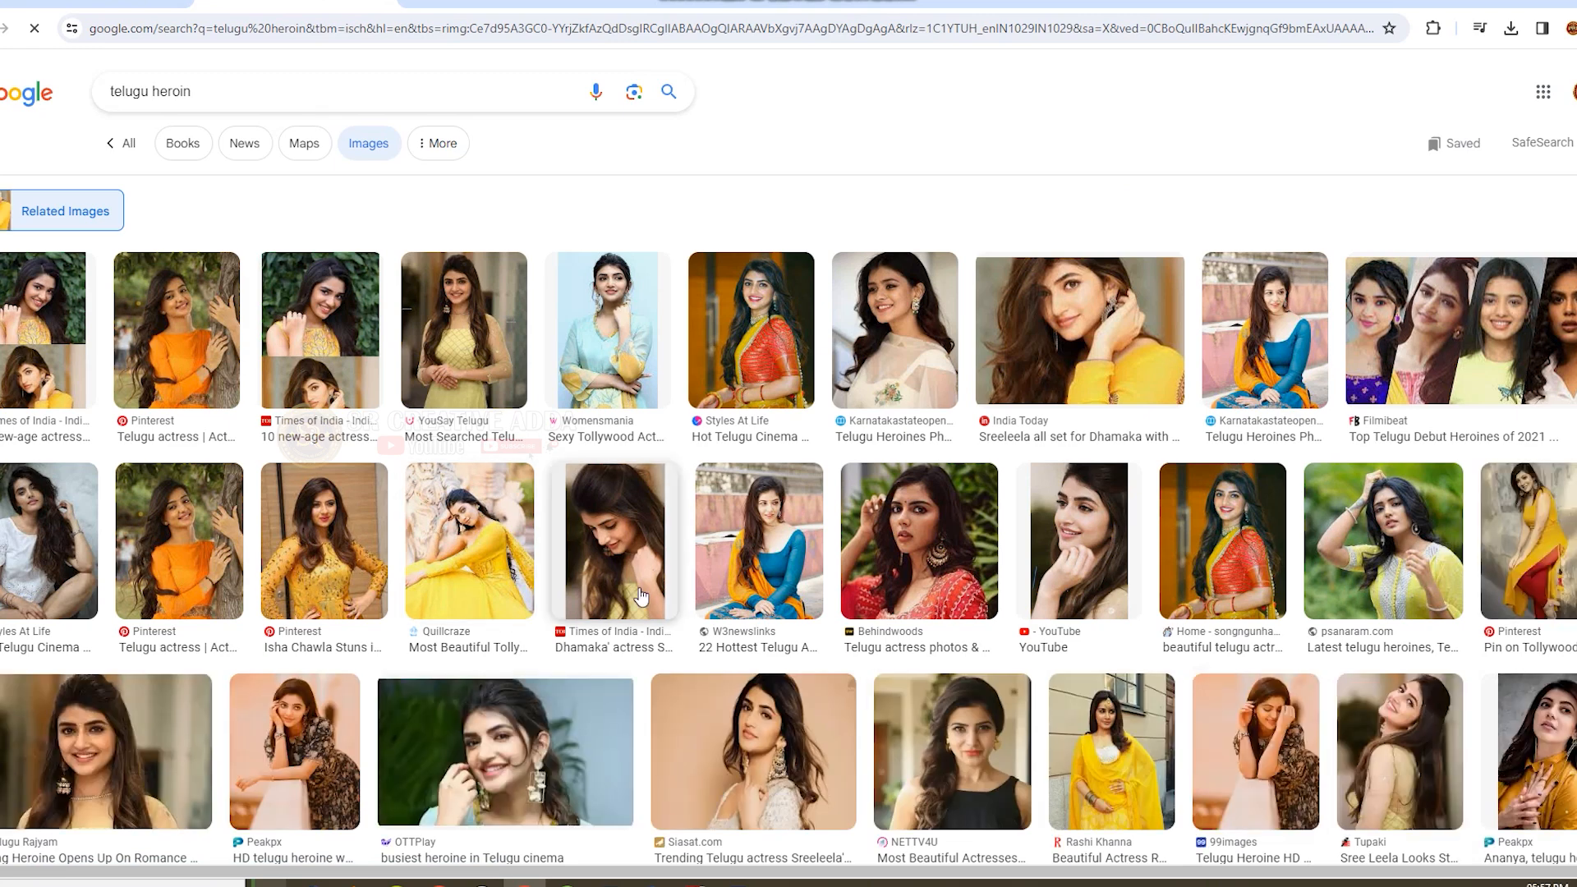
scroll(640, 597, down, 3)
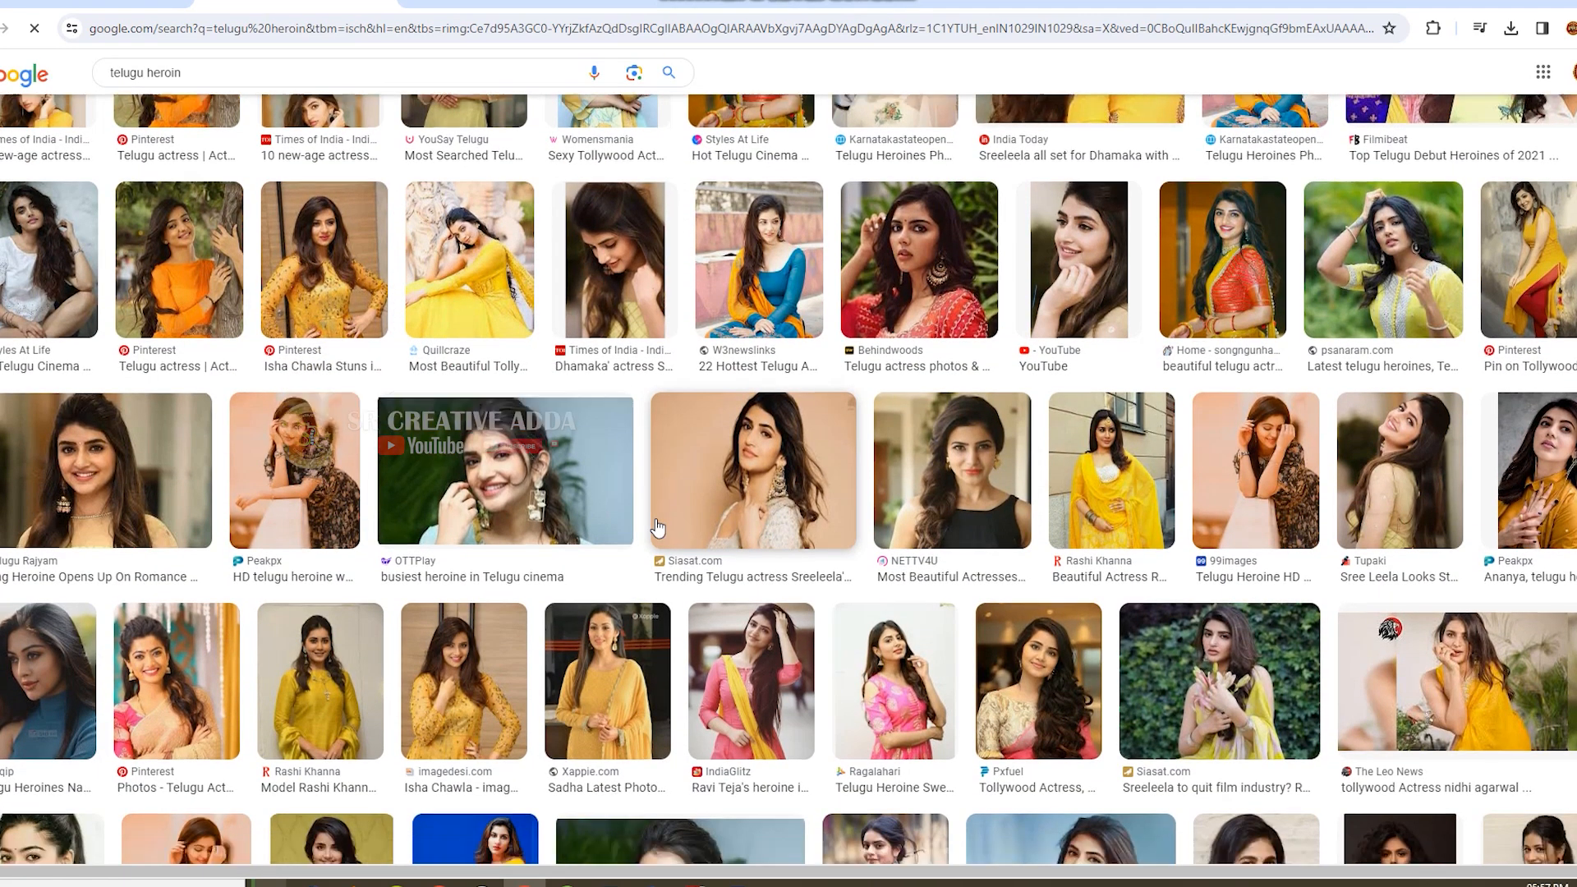
scroll(657, 528, down, 3)
click(656, 521)
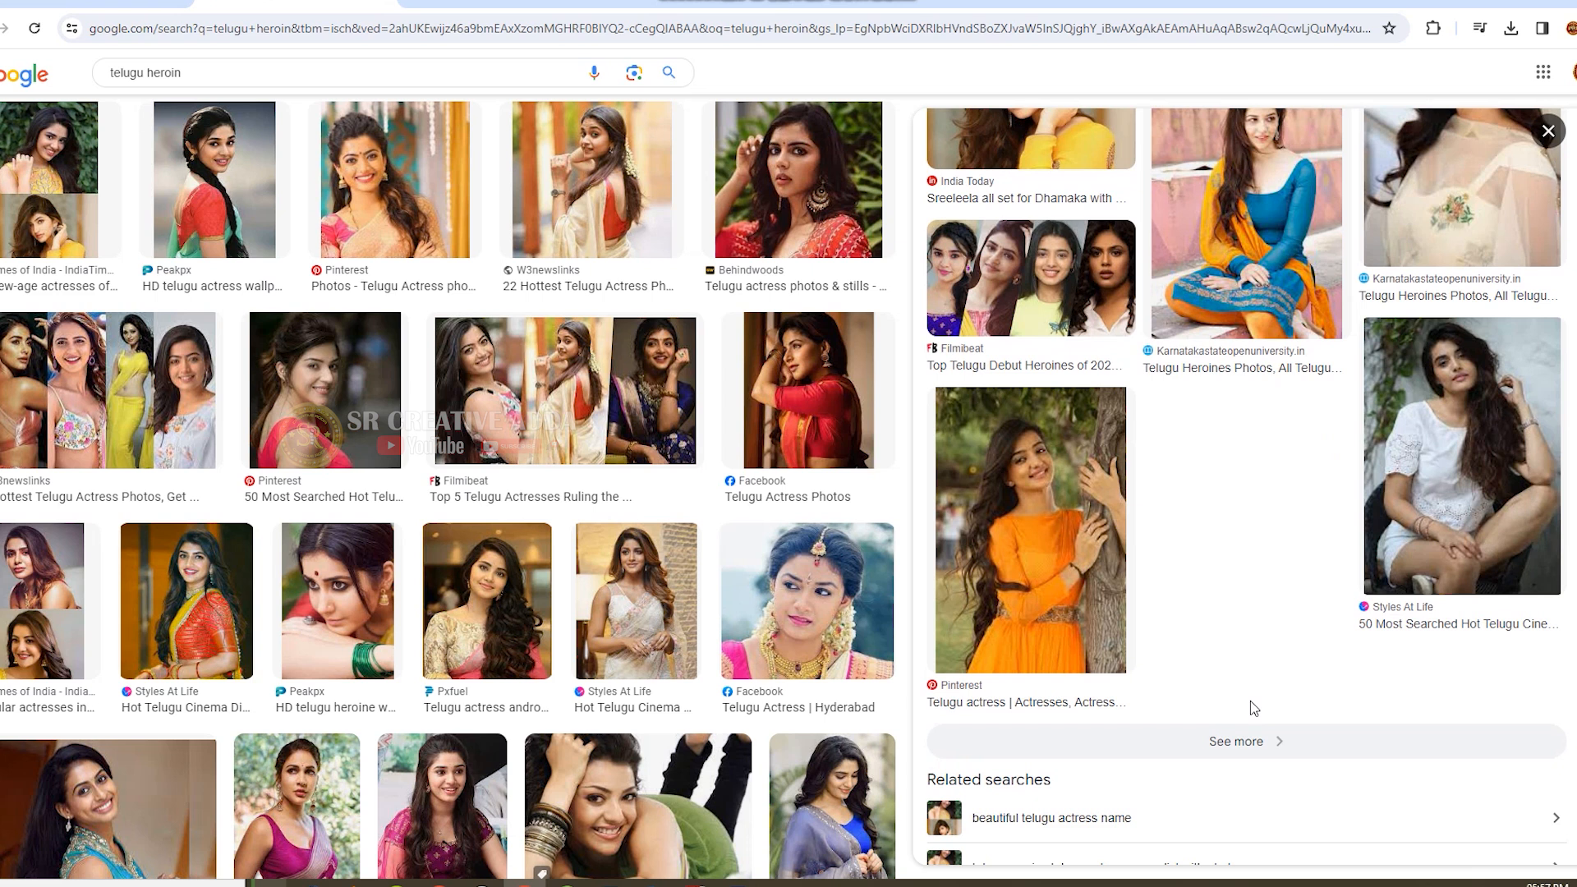
click(1238, 752)
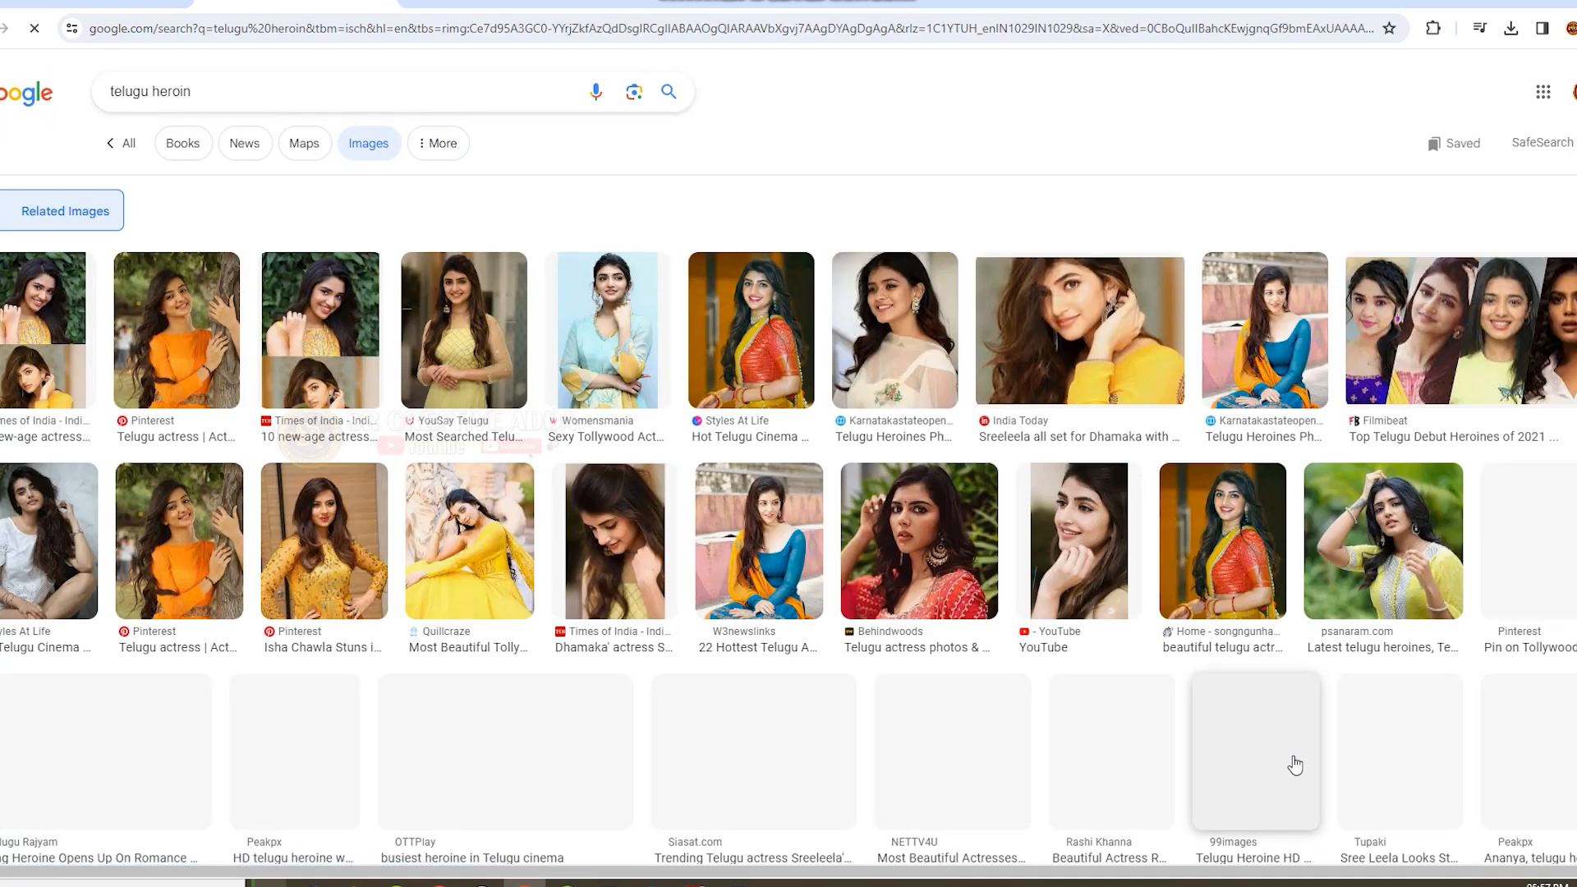
Look through the whole related-images page of the yellow-dress portrait for a suitable photo.
scroll(641, 597, down, 3)
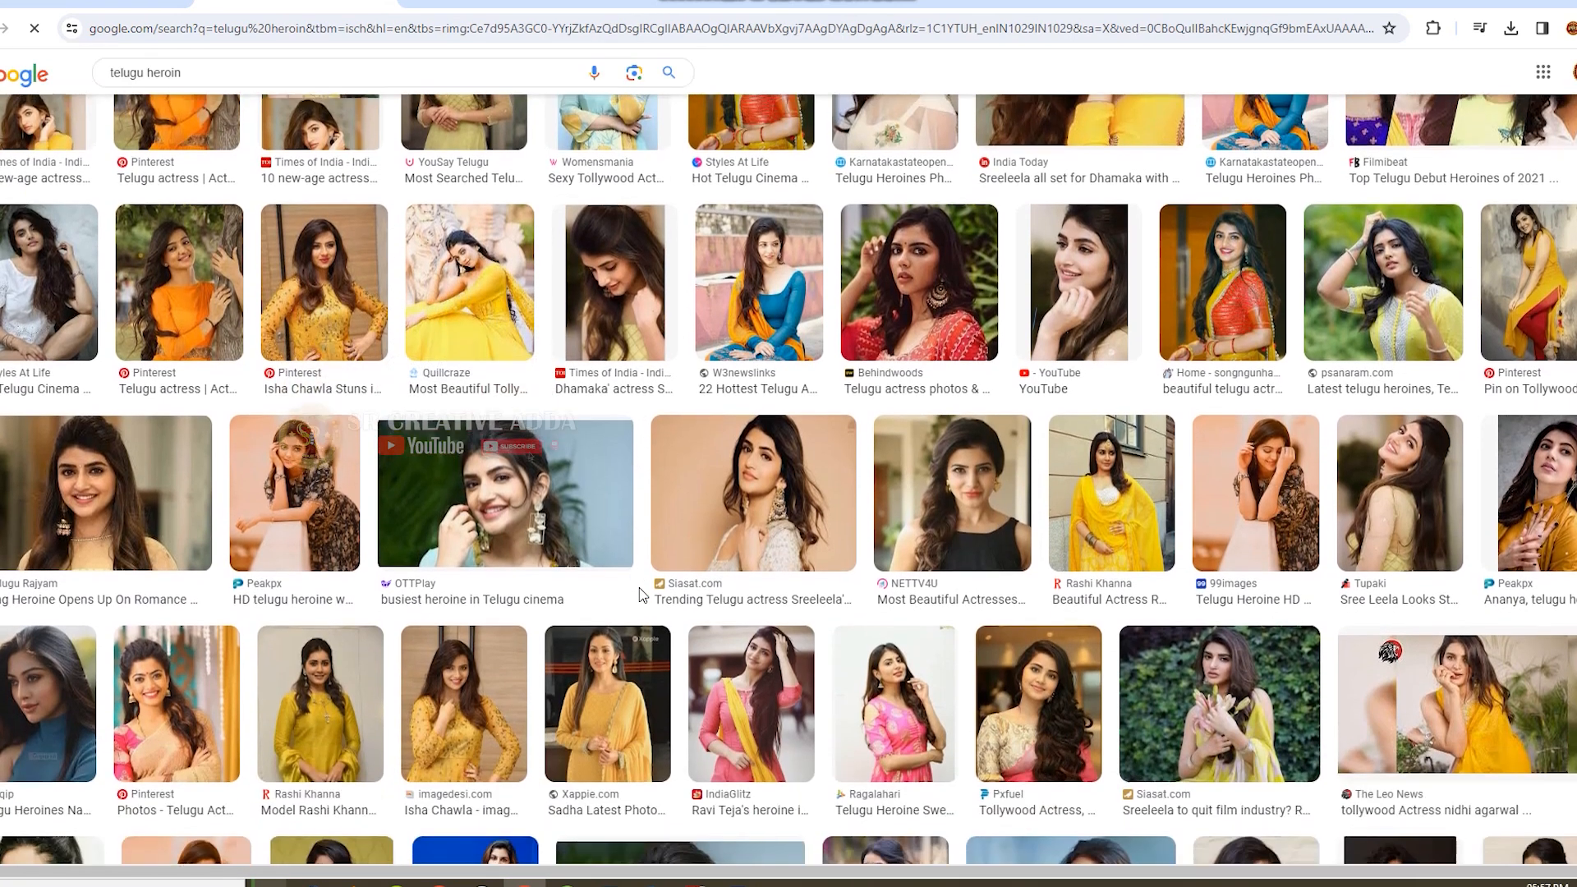
scroll(658, 526, down, 3)
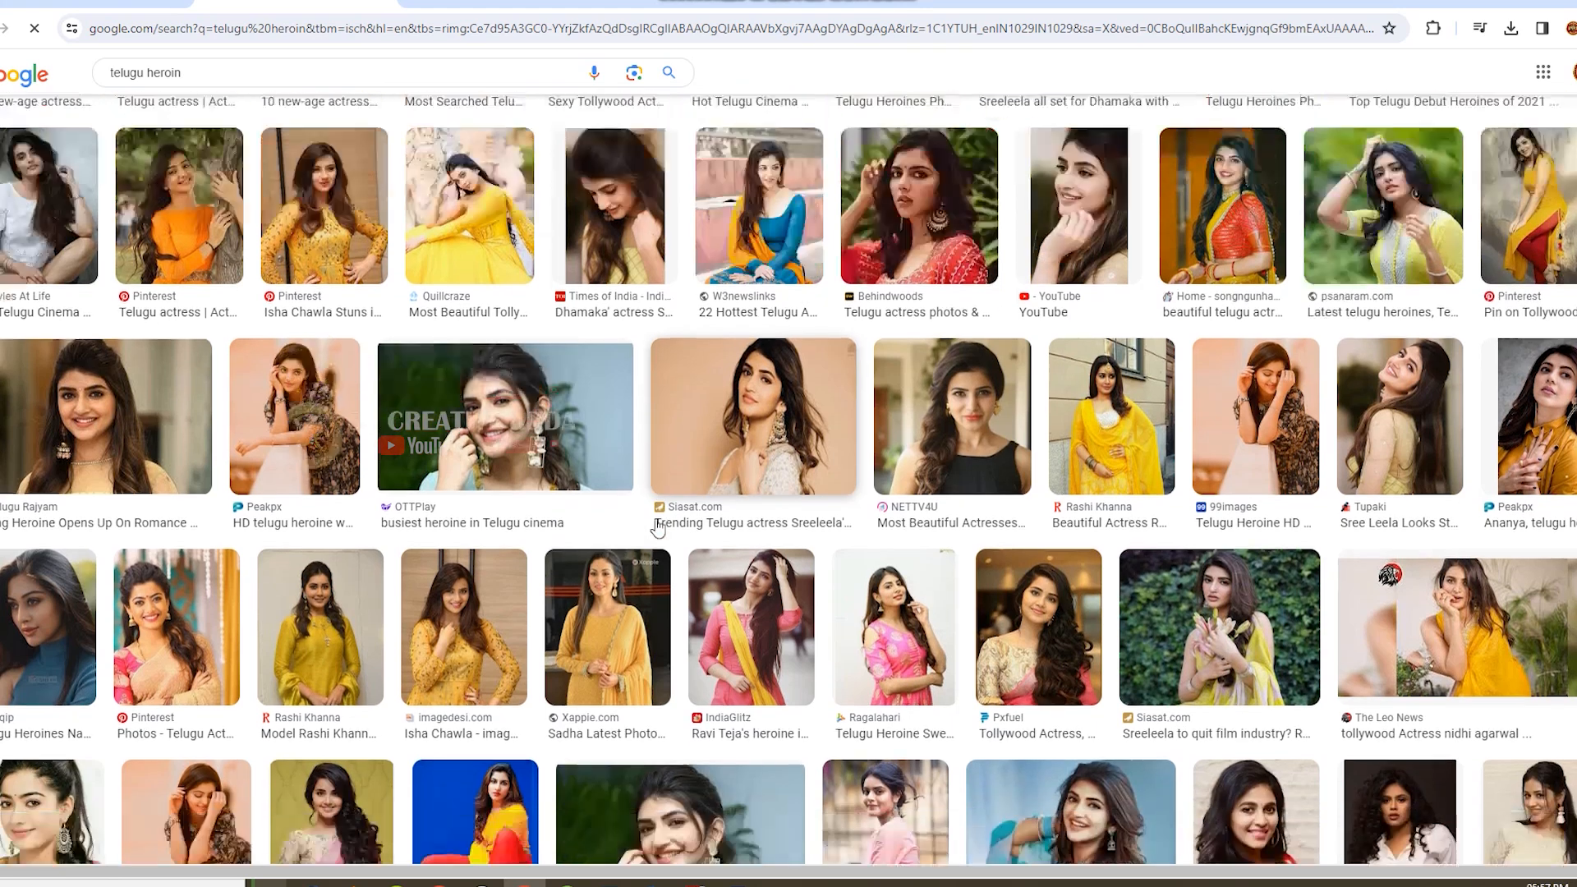
scroll(657, 525, down, 2)
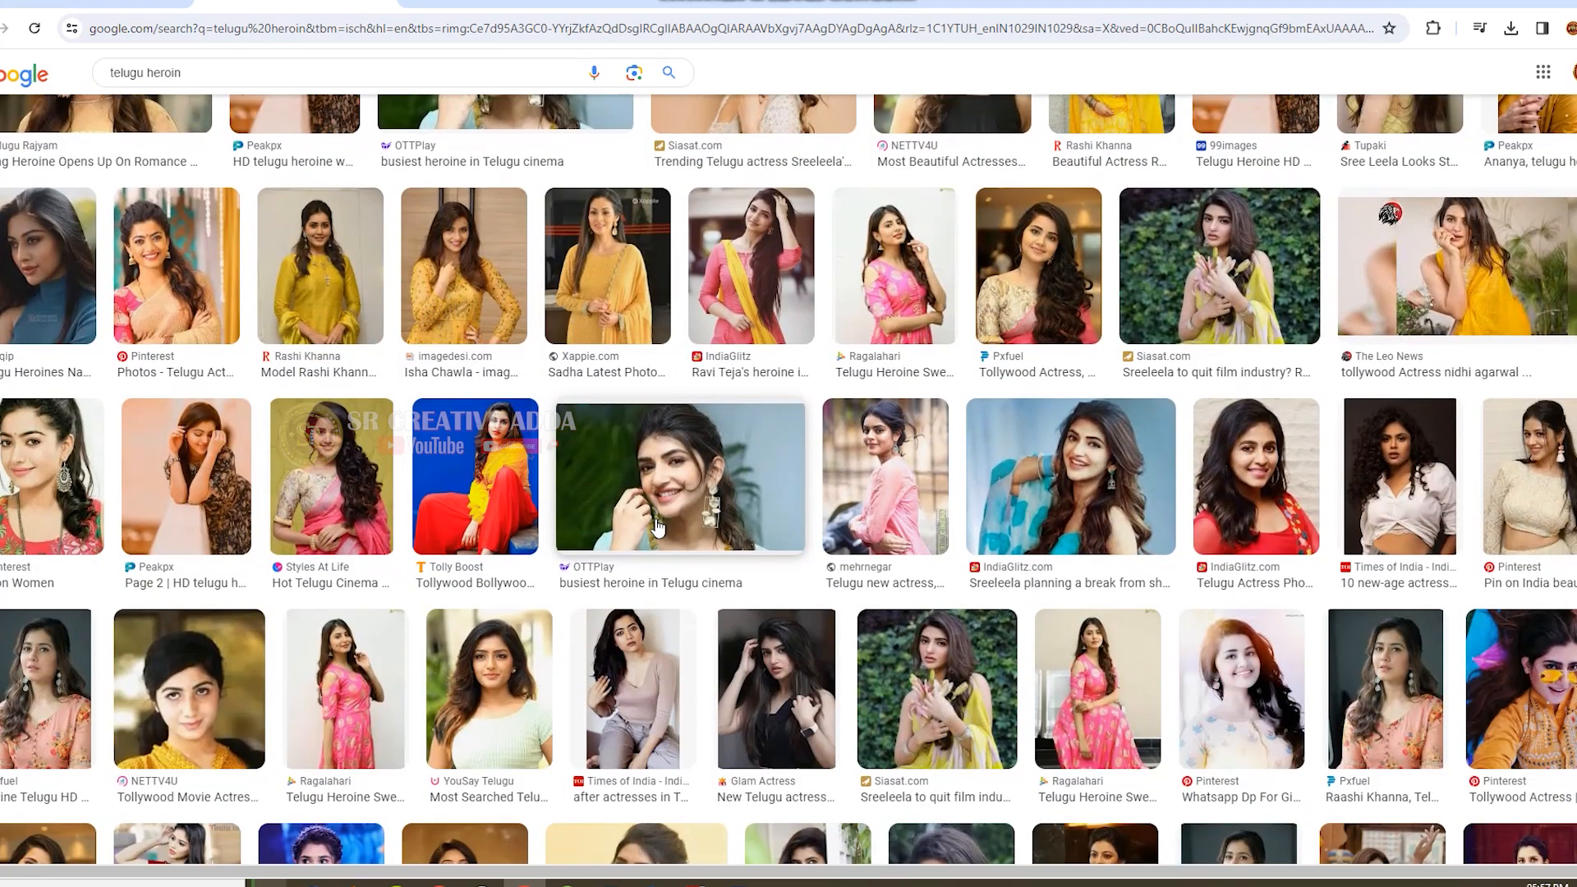
scroll(657, 526, down, 6)
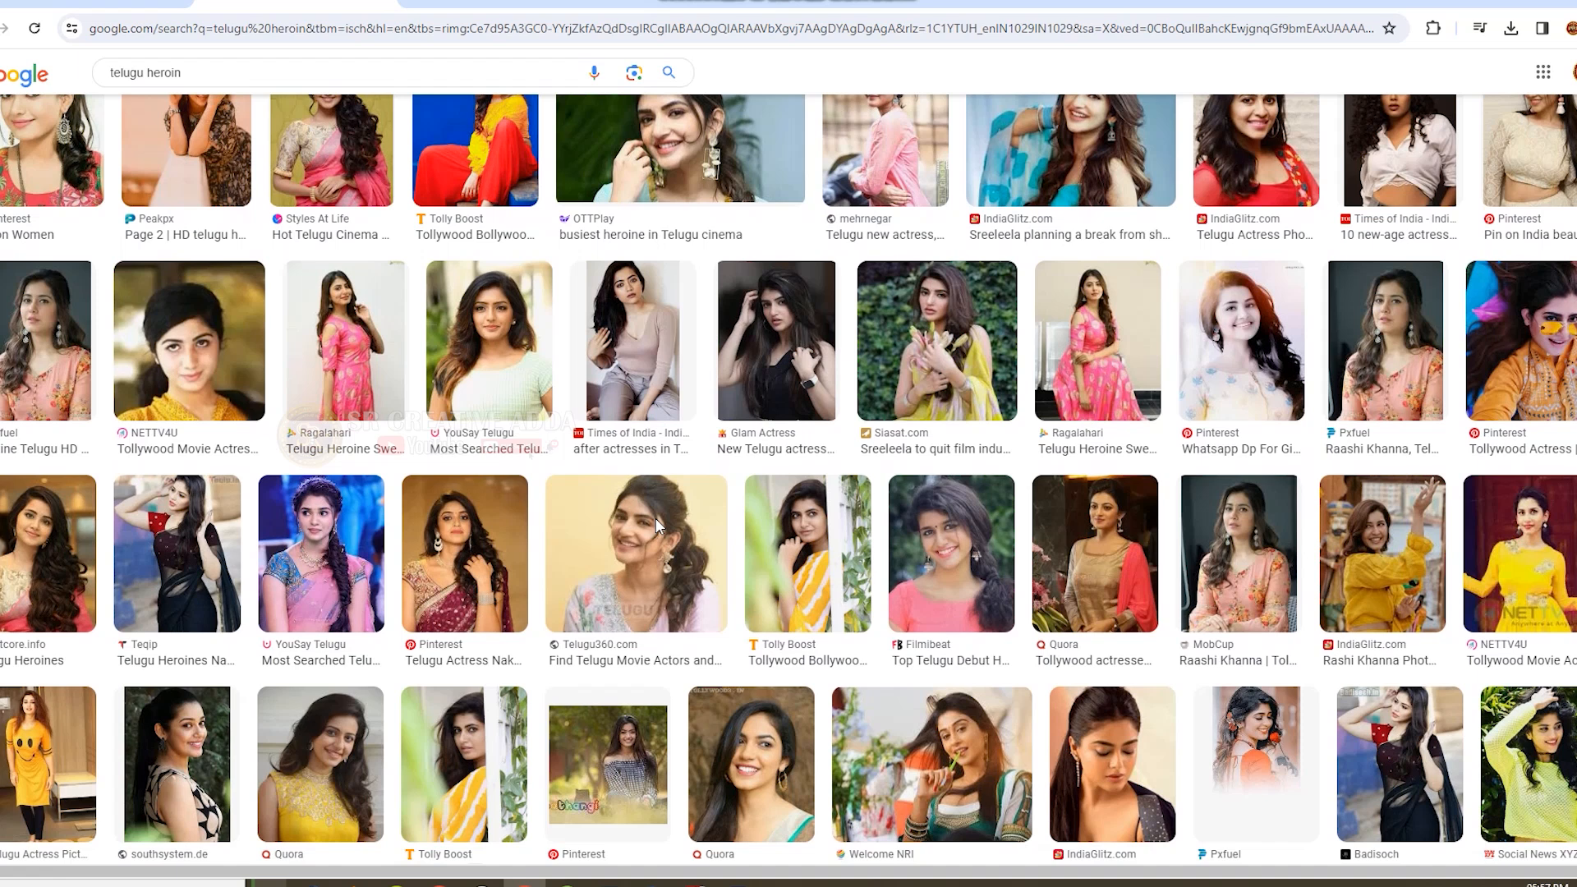
scroll(657, 526, down, 5)
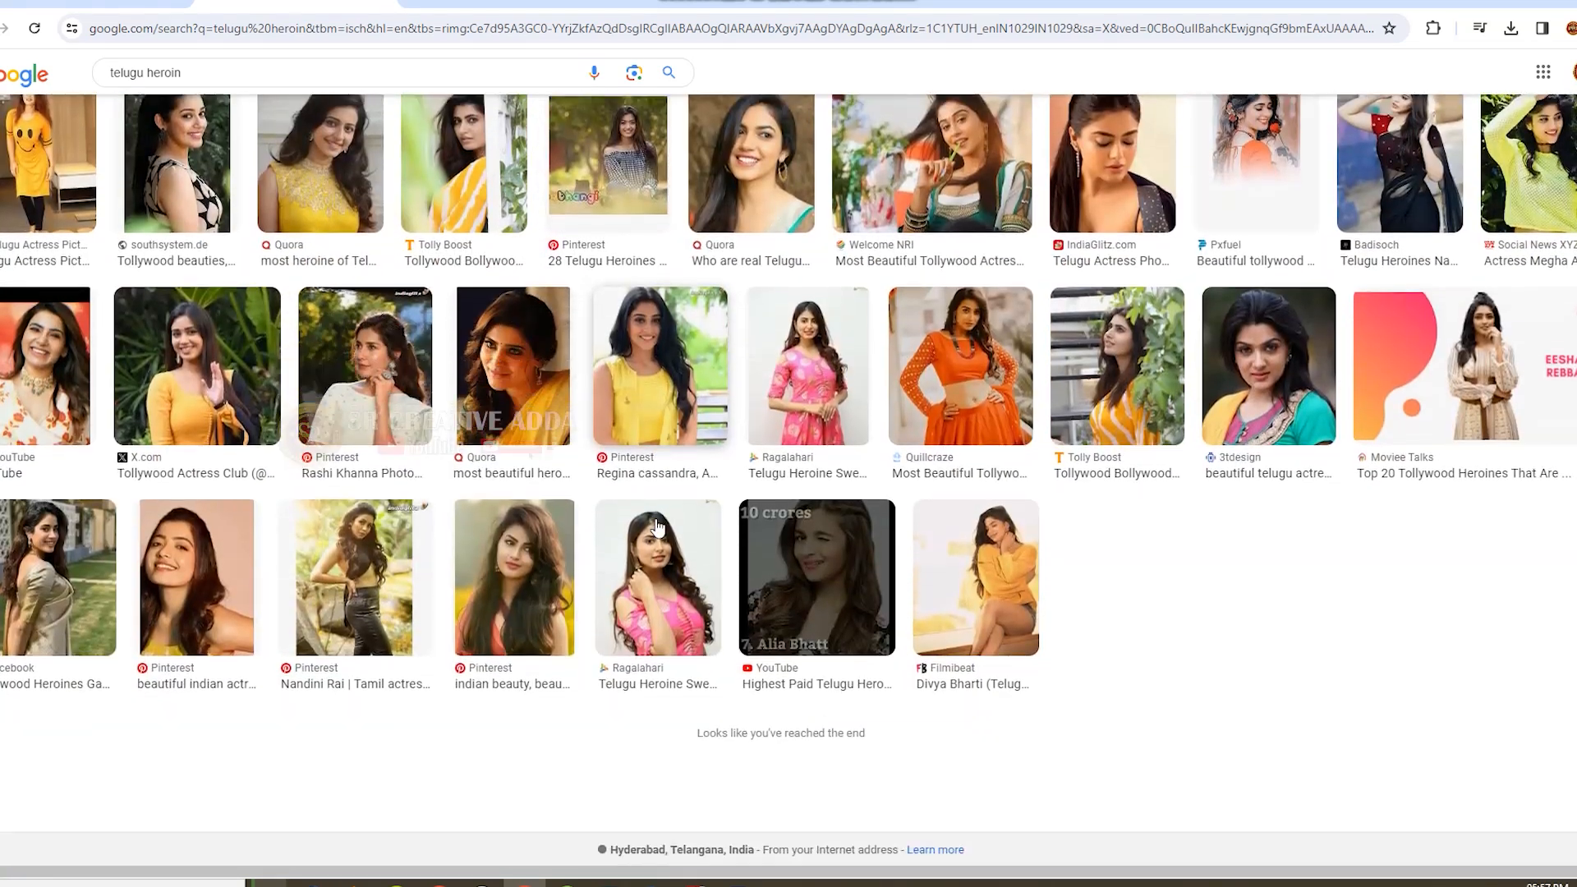
scroll(657, 525, up, 1)
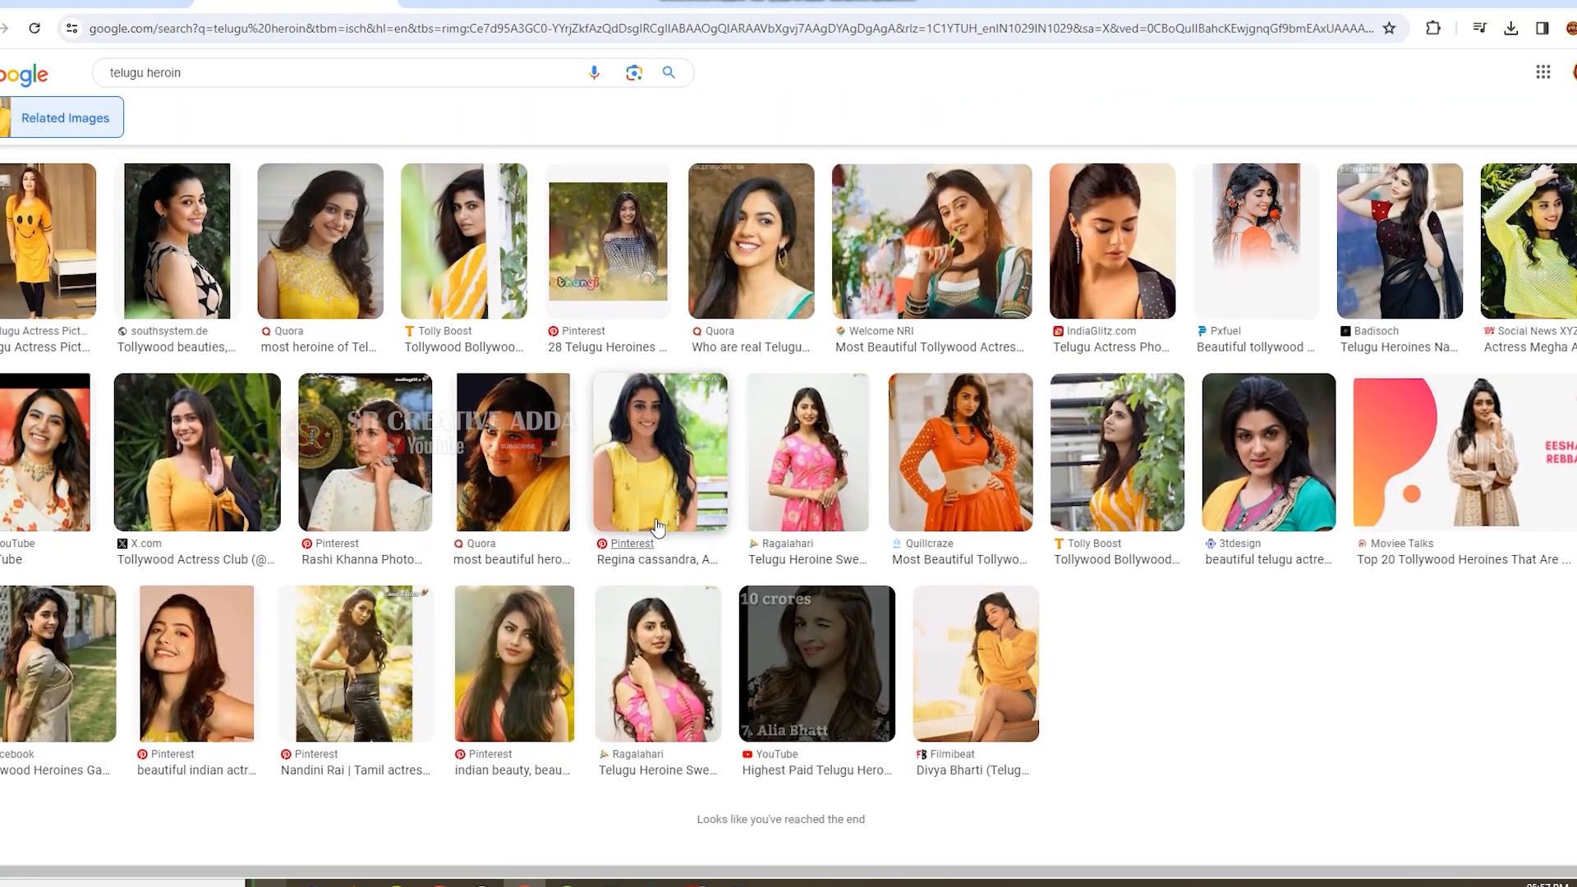
scroll(657, 526, up, 3)
scroll(657, 525, up, 6)
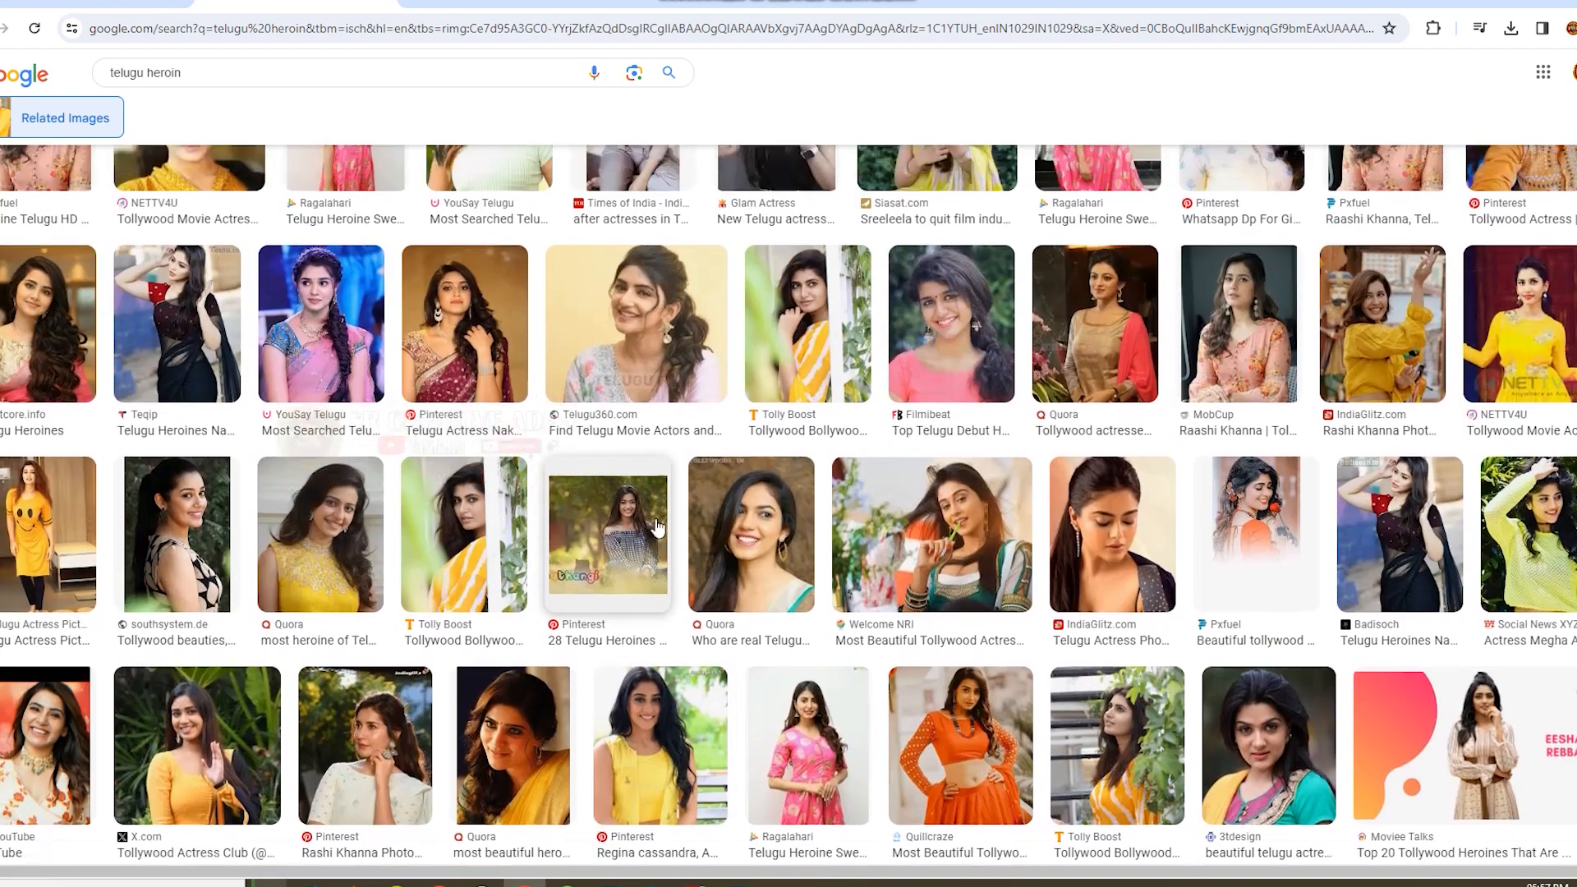
scroll(657, 528, down, 3)
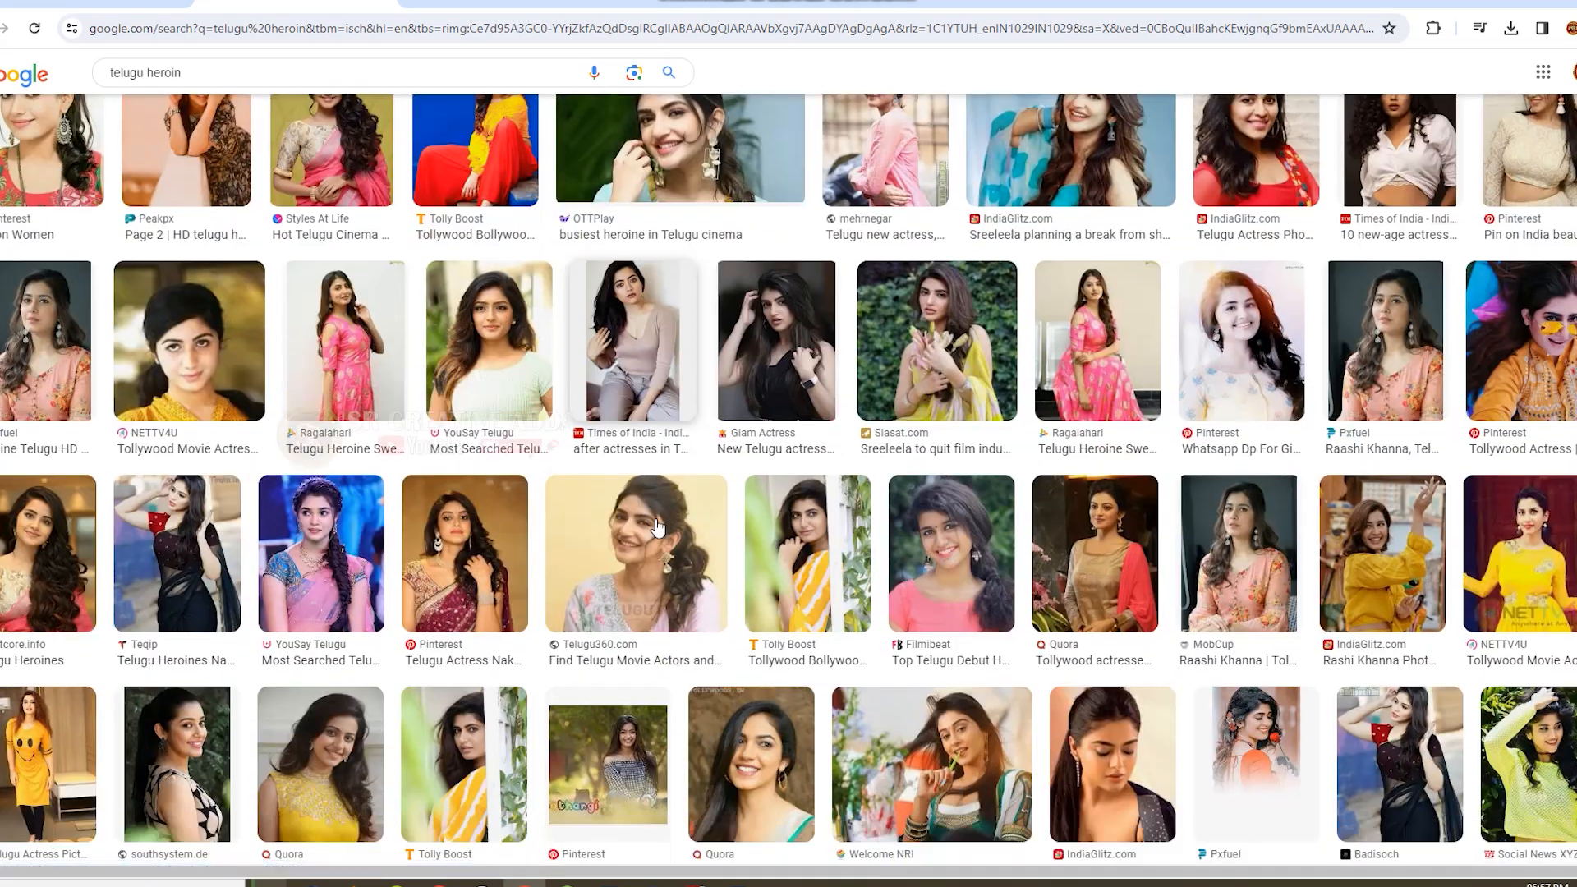
Preview the Telugu360 portrait and open the Times of India yellow-dress portrait from its related images.
click(657, 530)
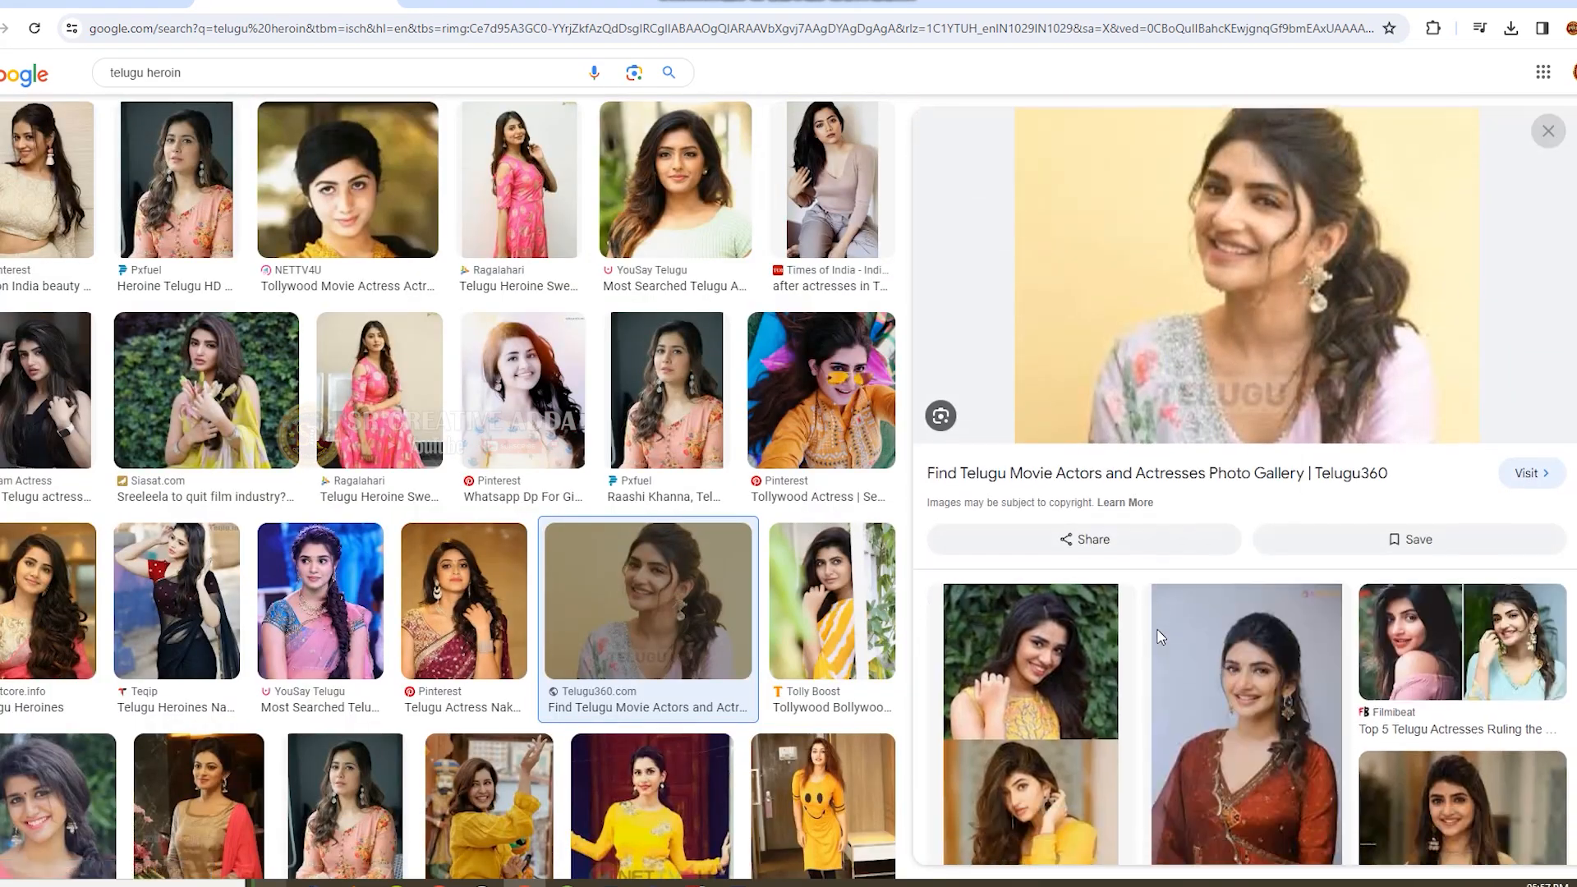
scroll(1165, 649, down, 7)
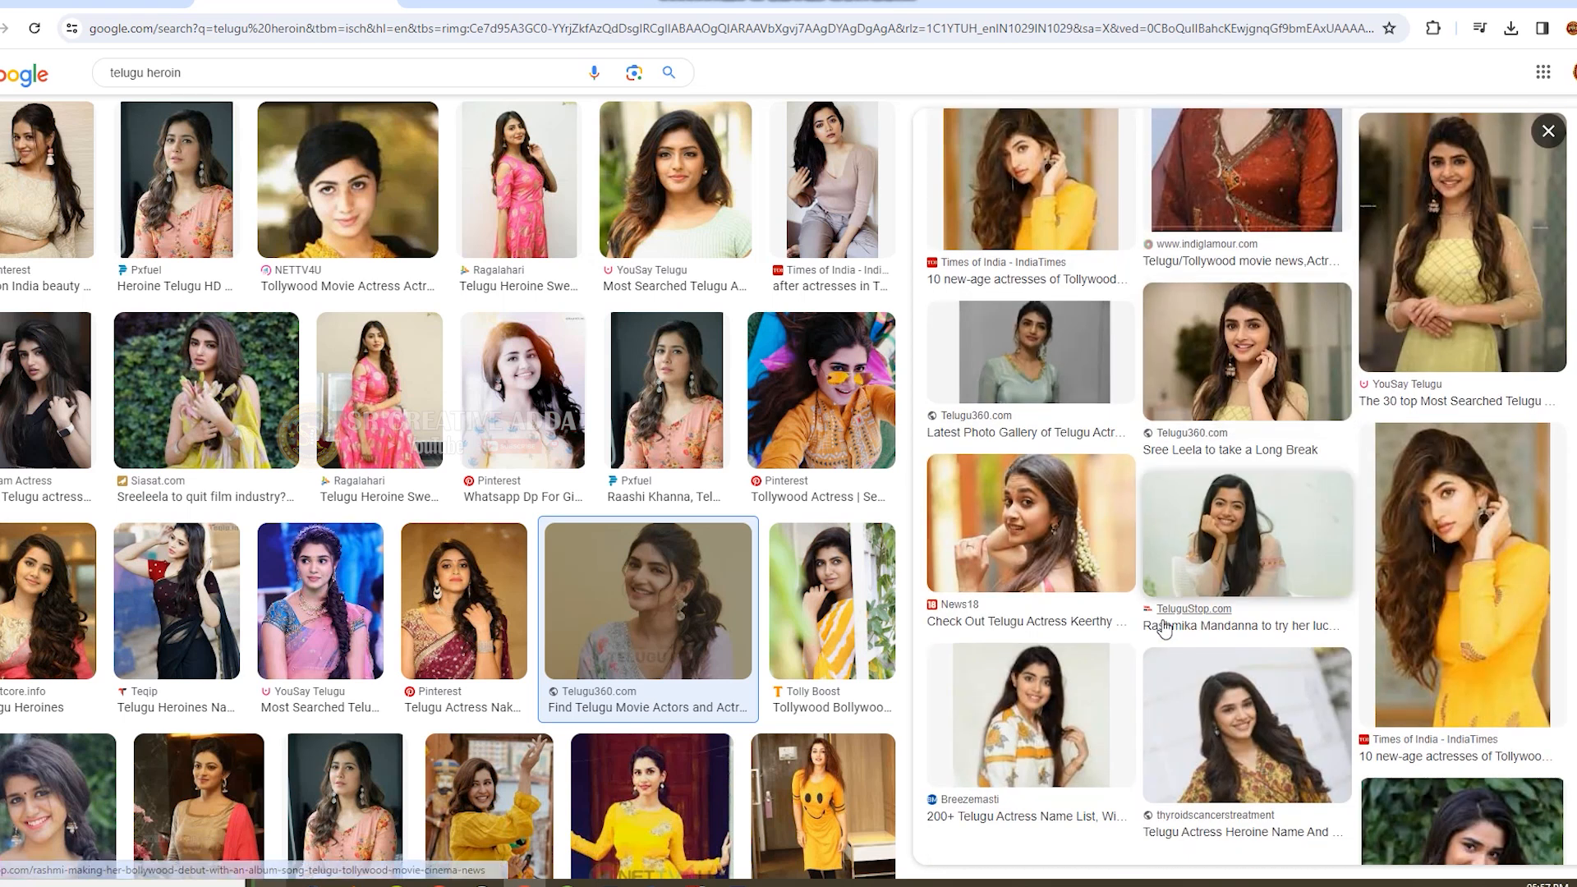
scroll(1165, 625, down, 4)
click(1481, 312)
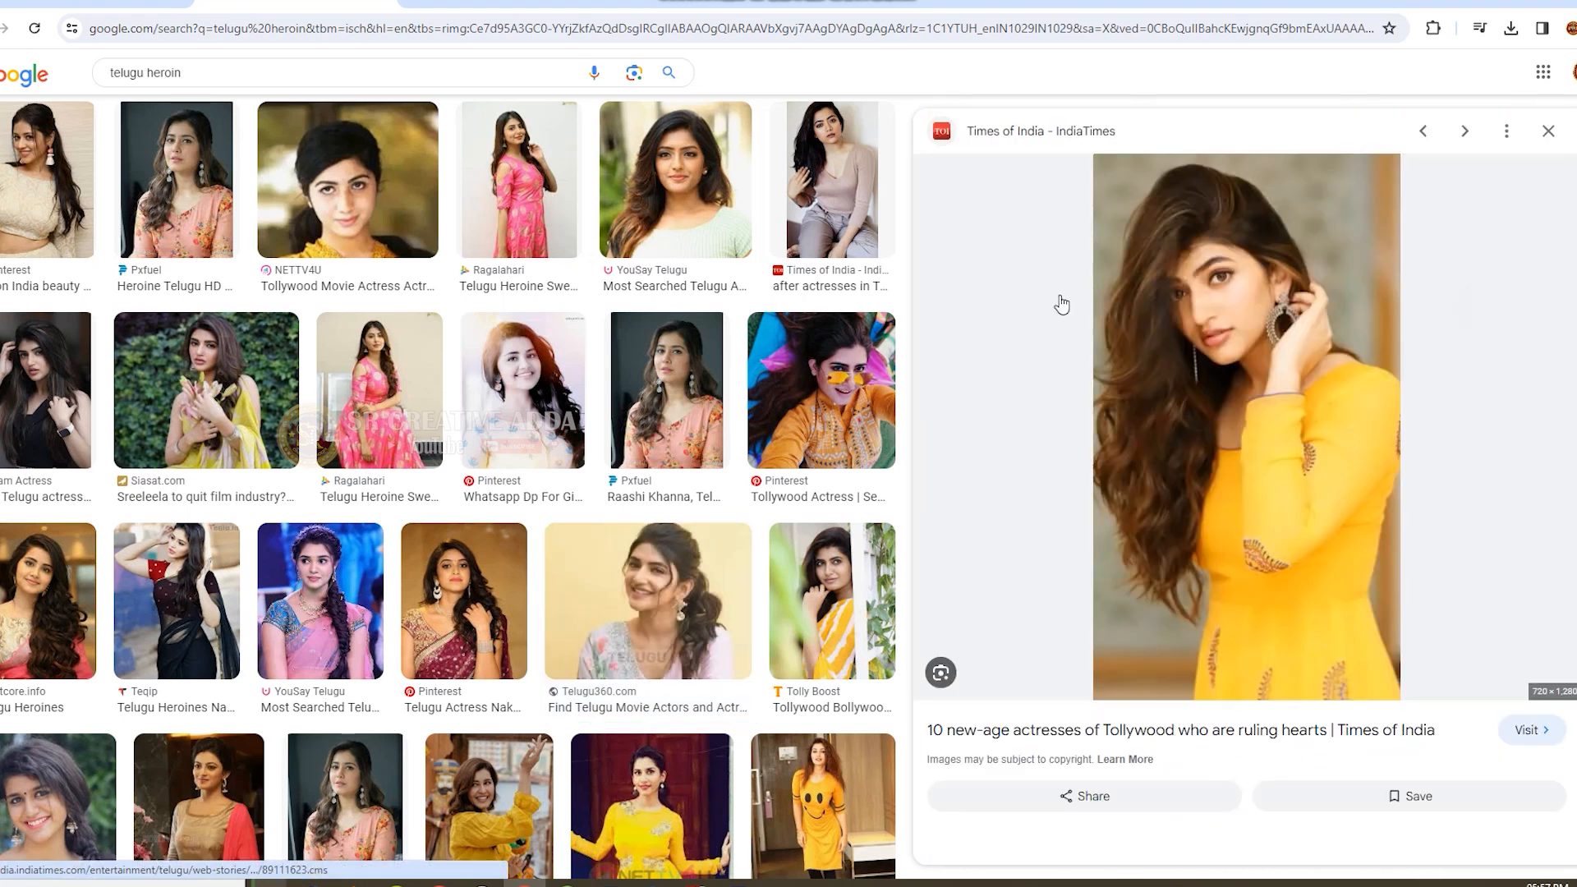
Save the yellow-dress portrait as the JPEG 89111862.jpg in the "color dripping" folder.
right_click(1294, 335)
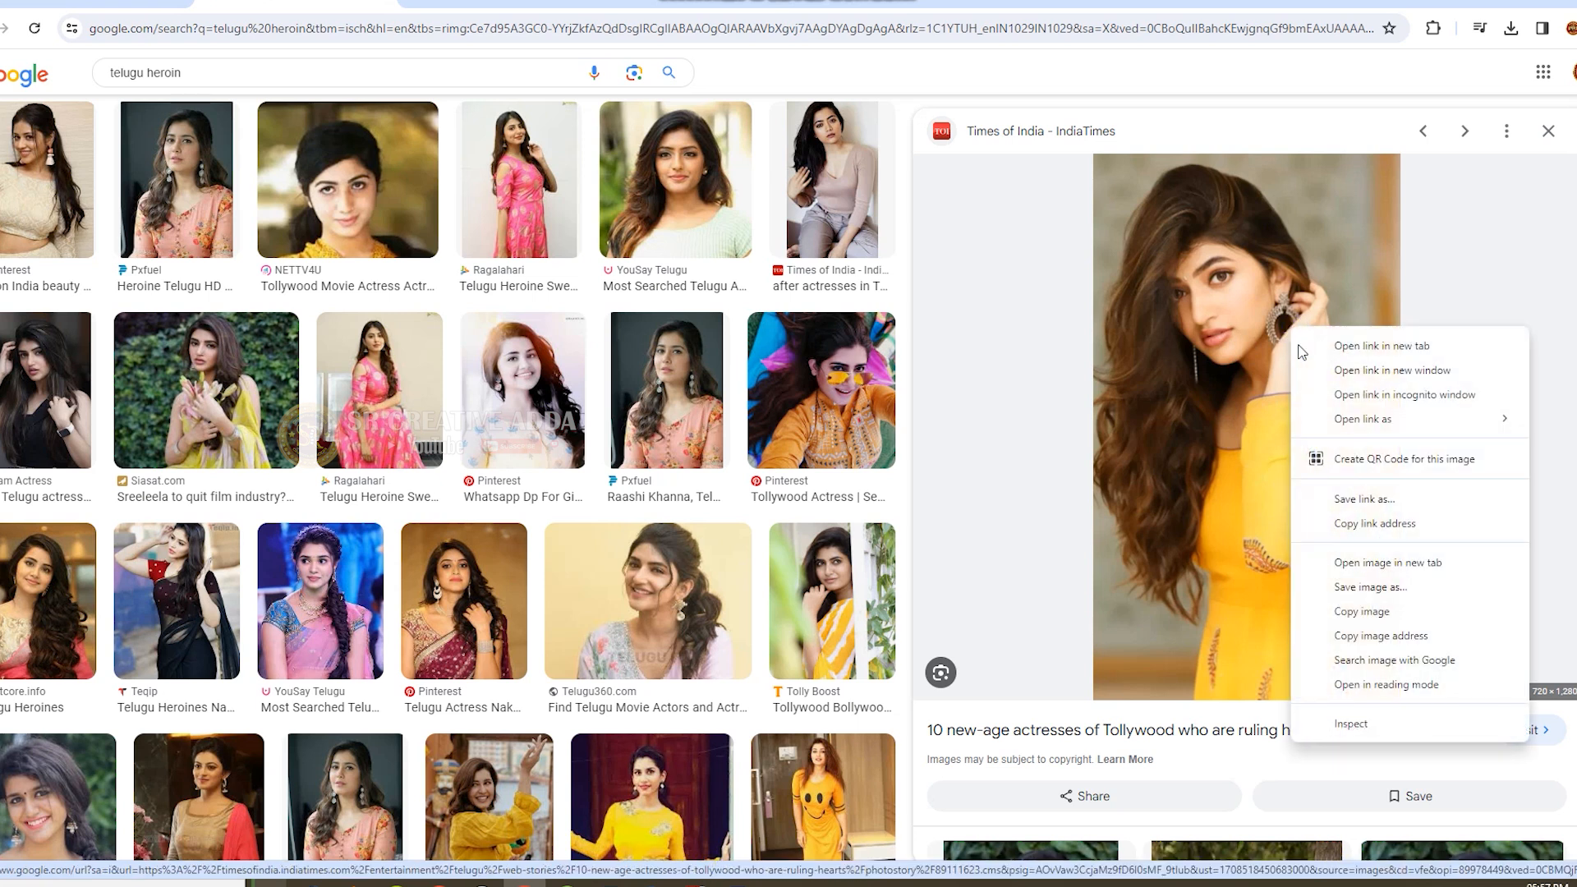
click(1352, 588)
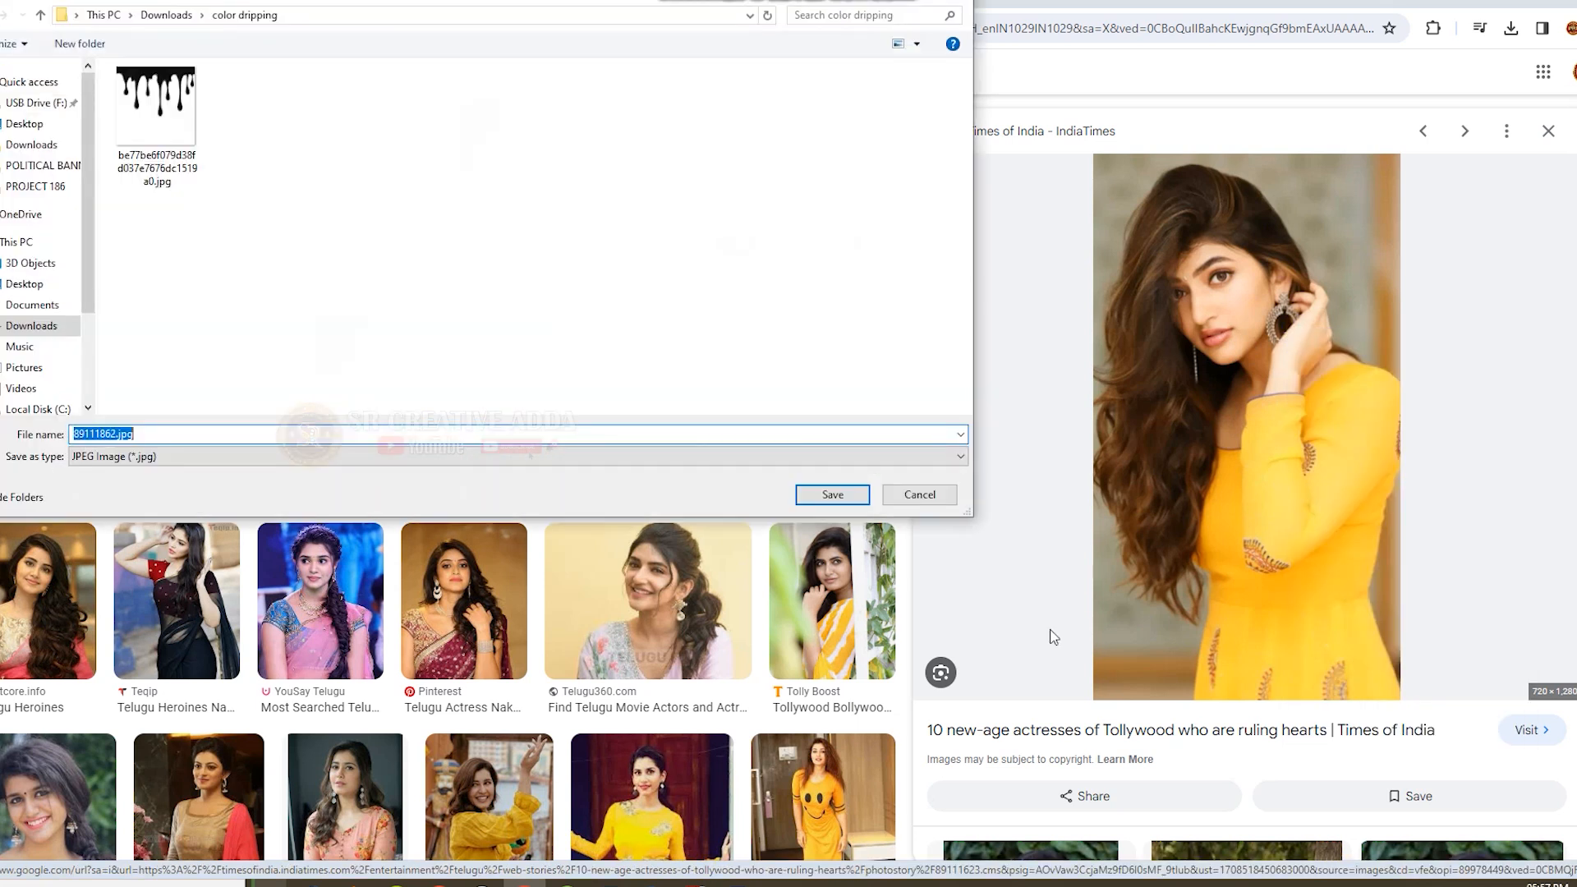
click(833, 494)
Look through the related portraits, previewing the Womensmania light-blue dress photo and its related images.
scroll(1177, 621, down, 7)
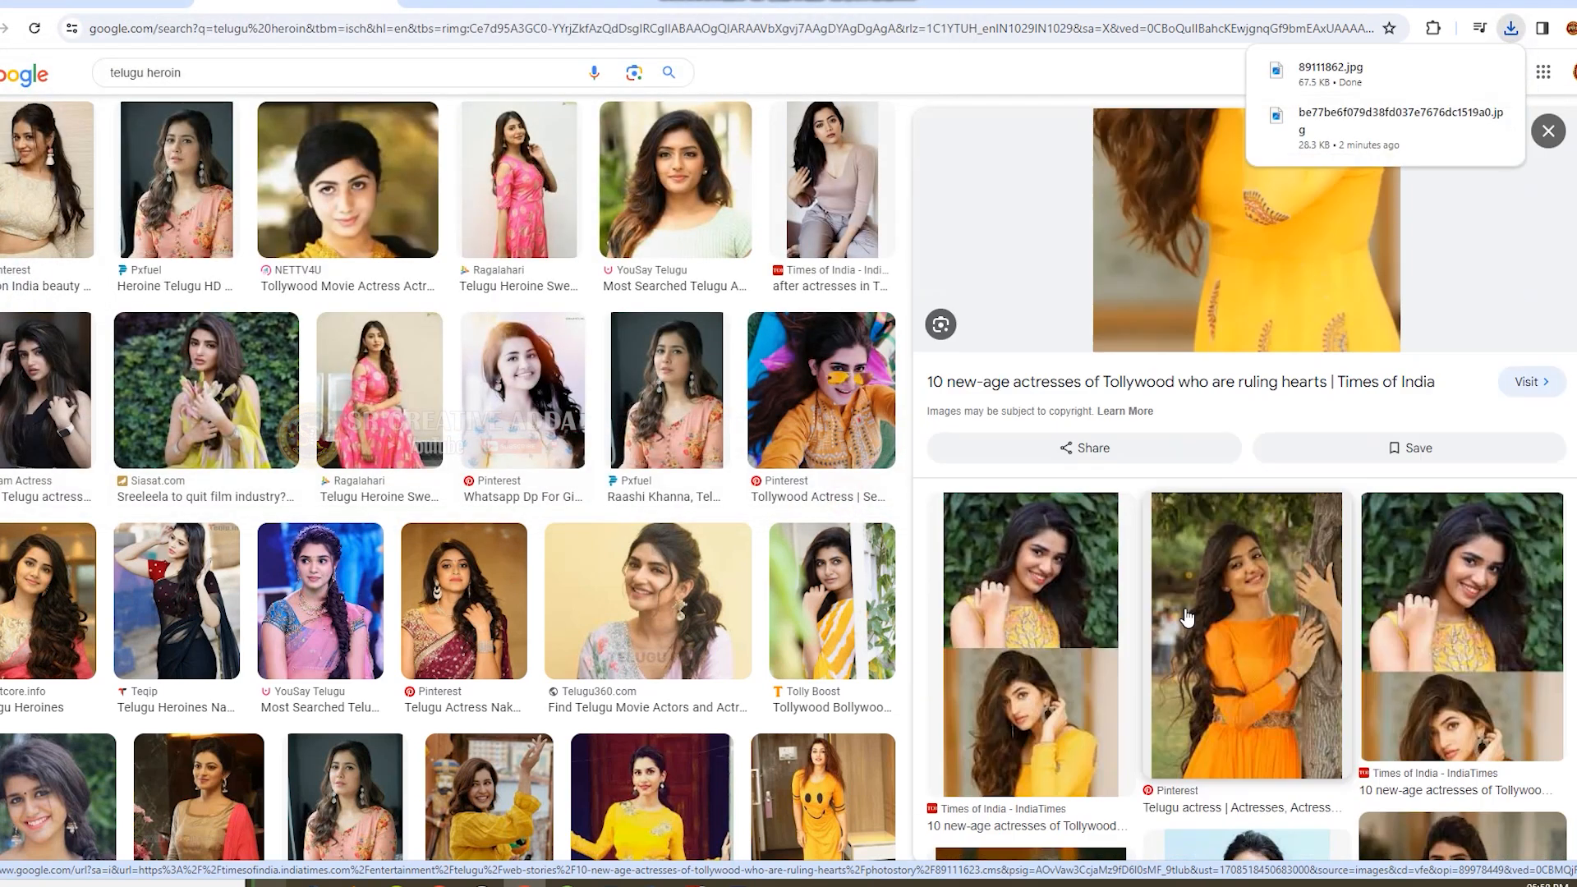
scroll(1177, 621, down, 3)
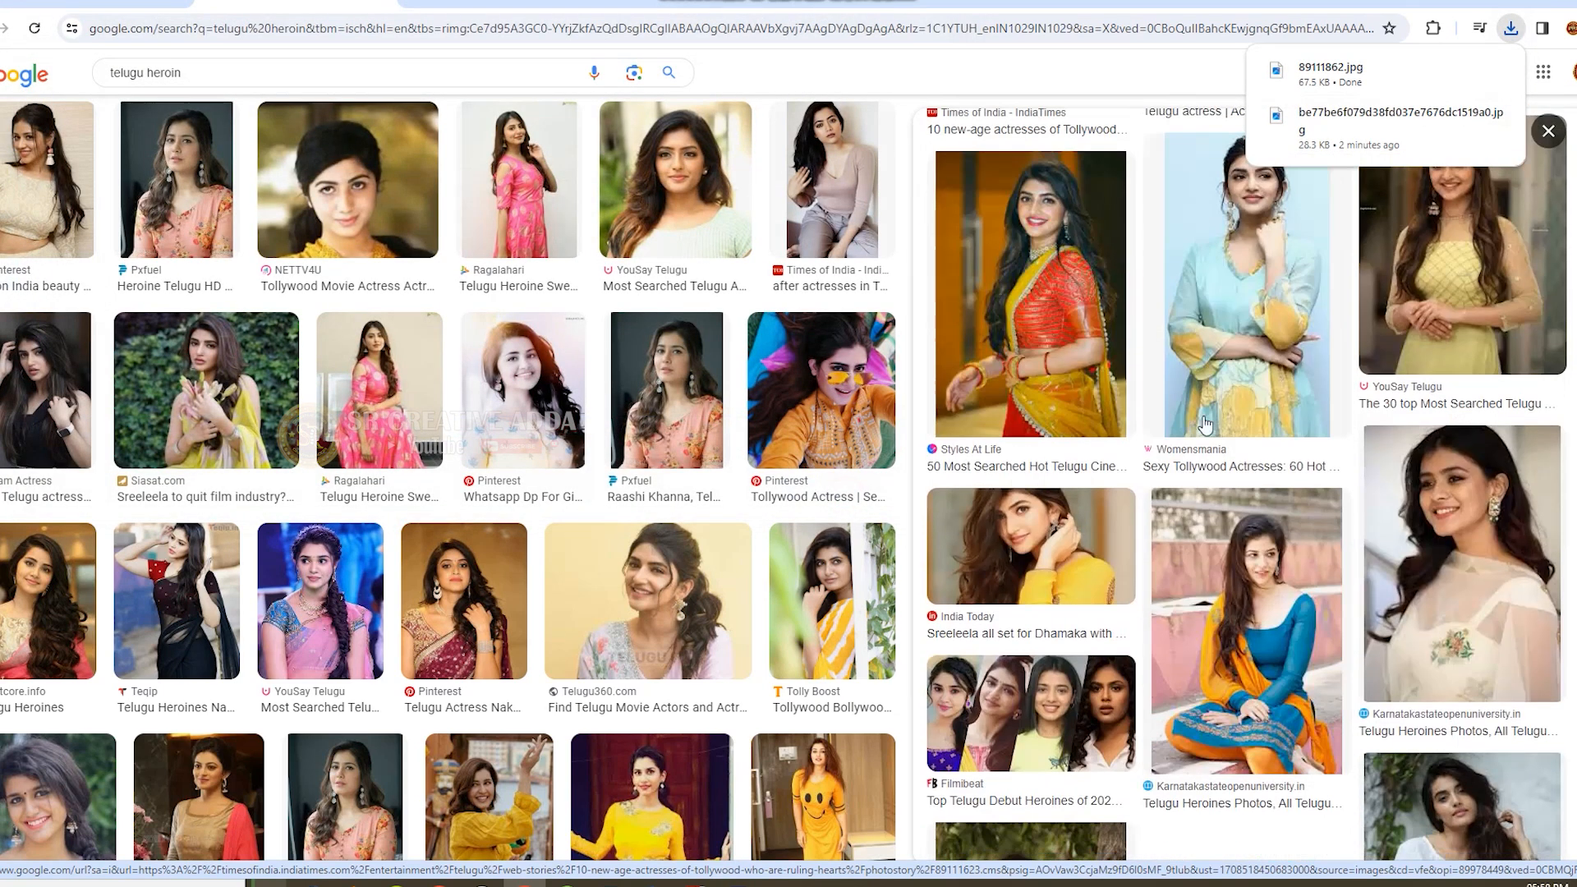
click(1214, 339)
scroll(1238, 639, down, 8)
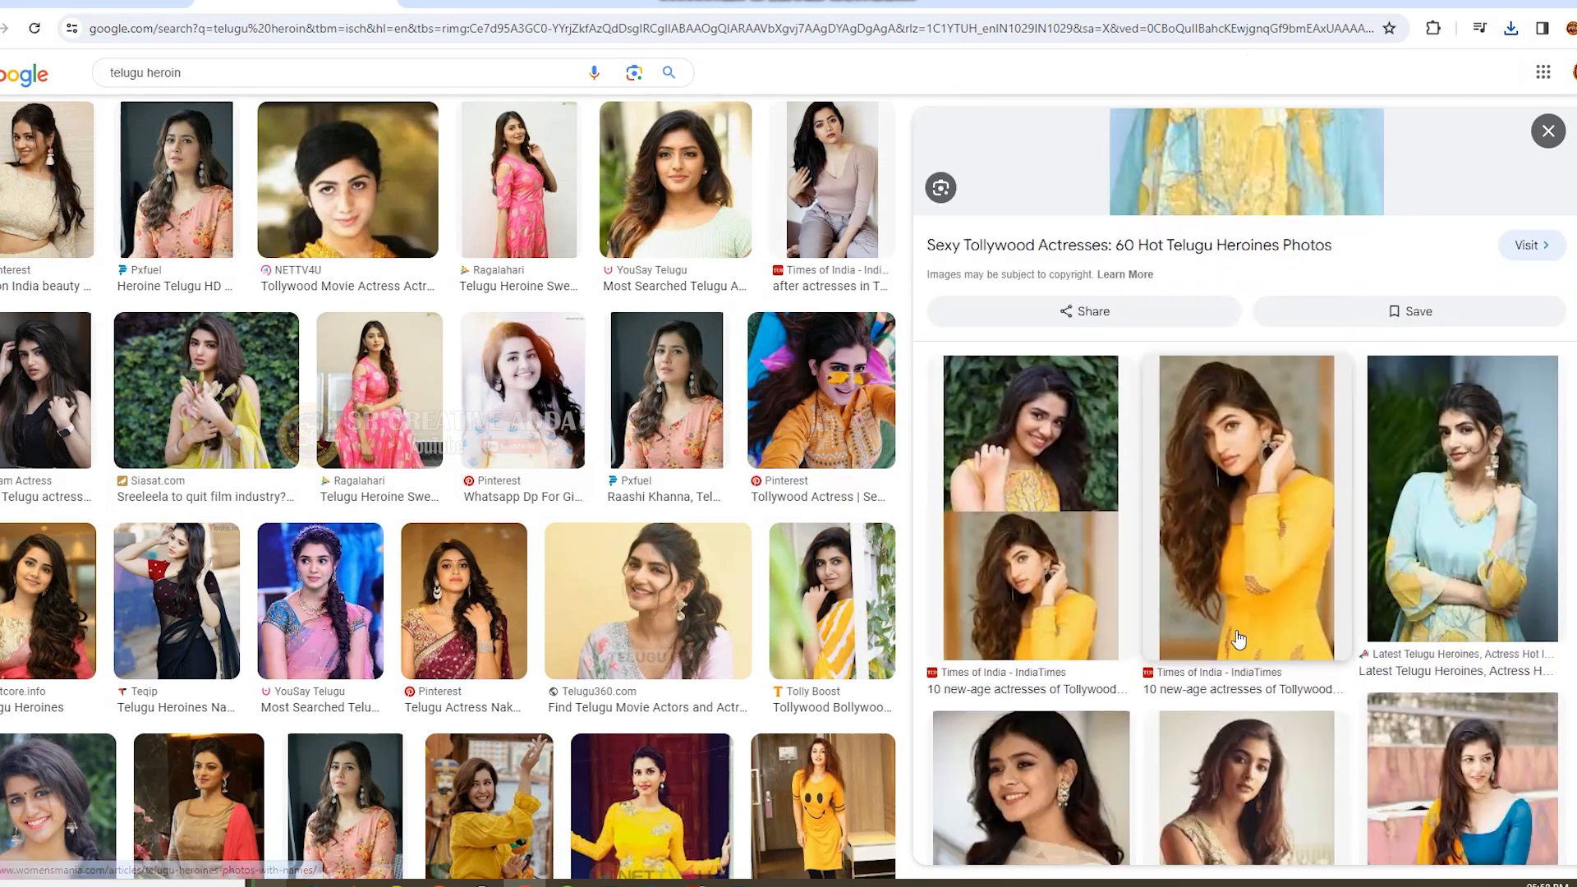
scroll(1238, 639, down, 5)
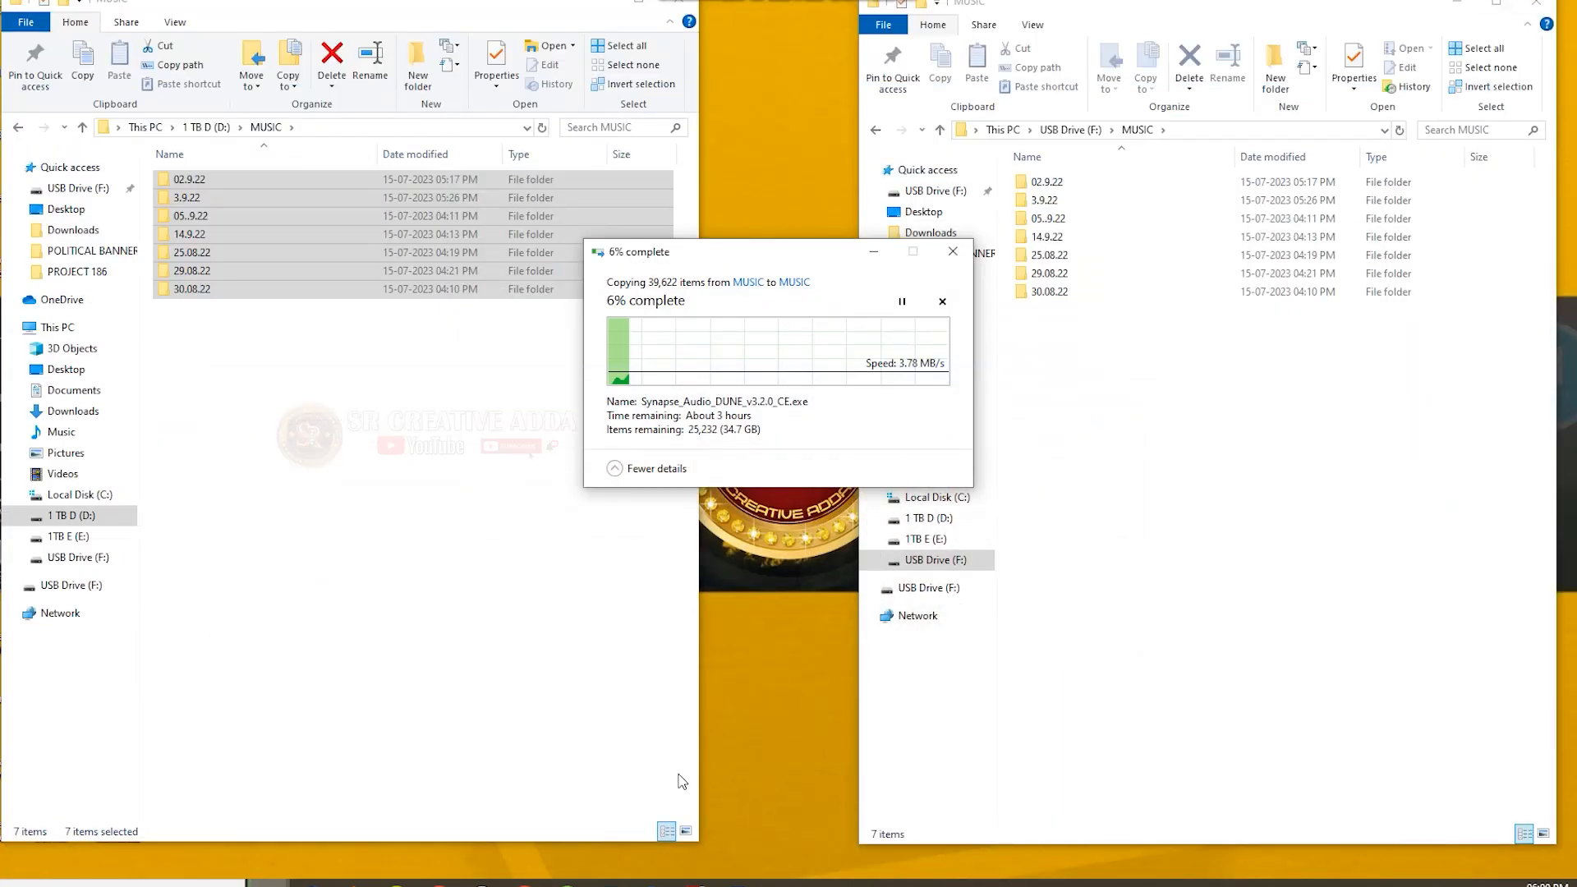
Start Photoshop, dismiss the Creative Cloud repair prompt and create a white 1920 x 1080 px RGB document at 72 ppi.
click(610, 884)
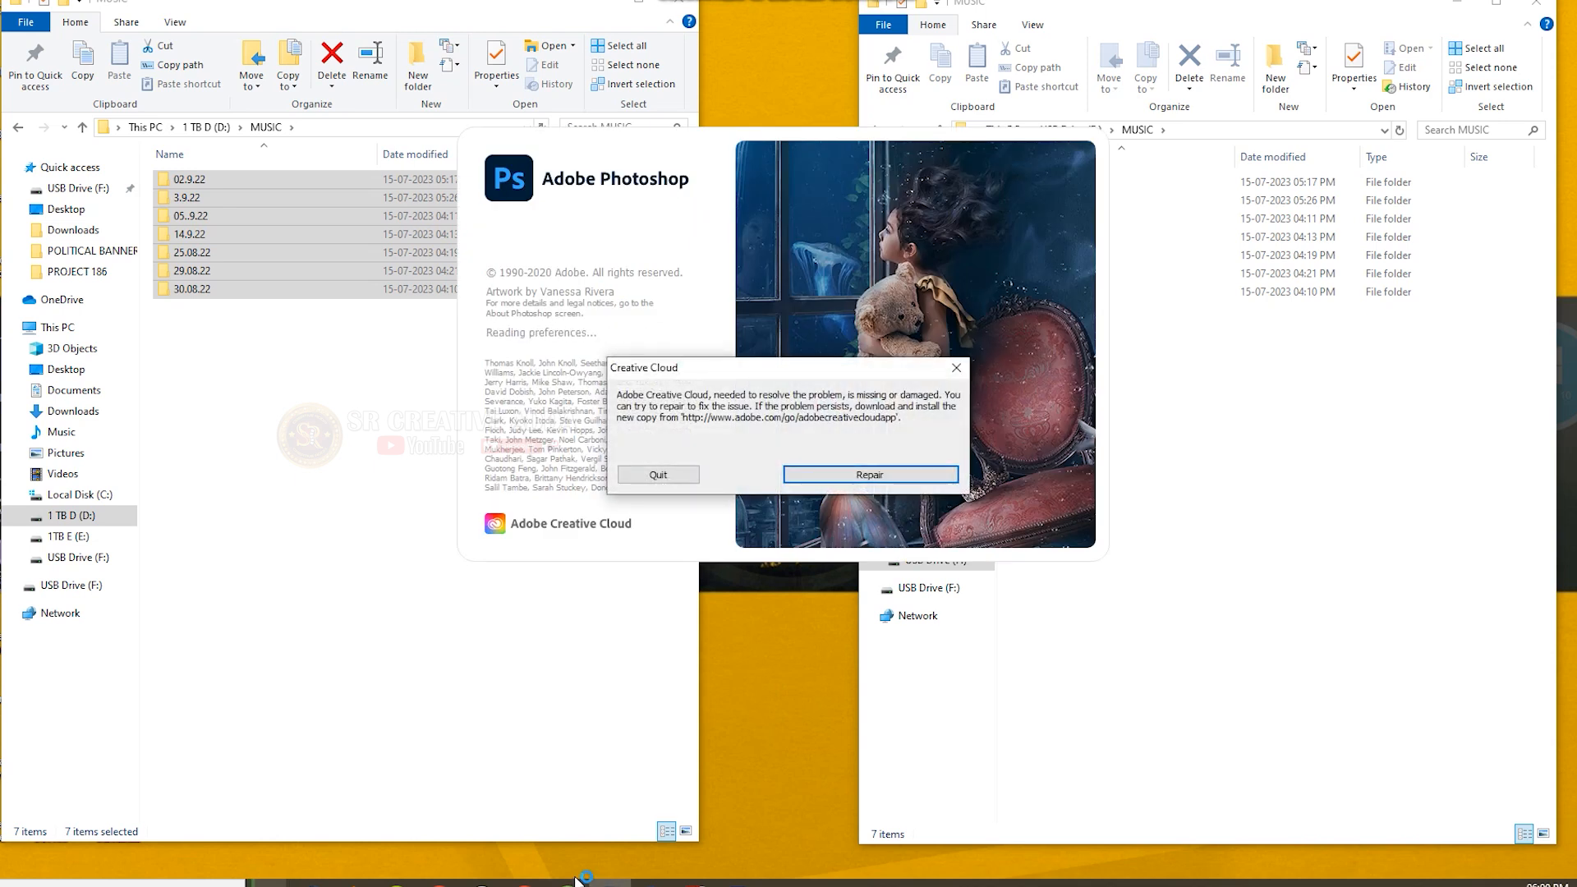
click(654, 473)
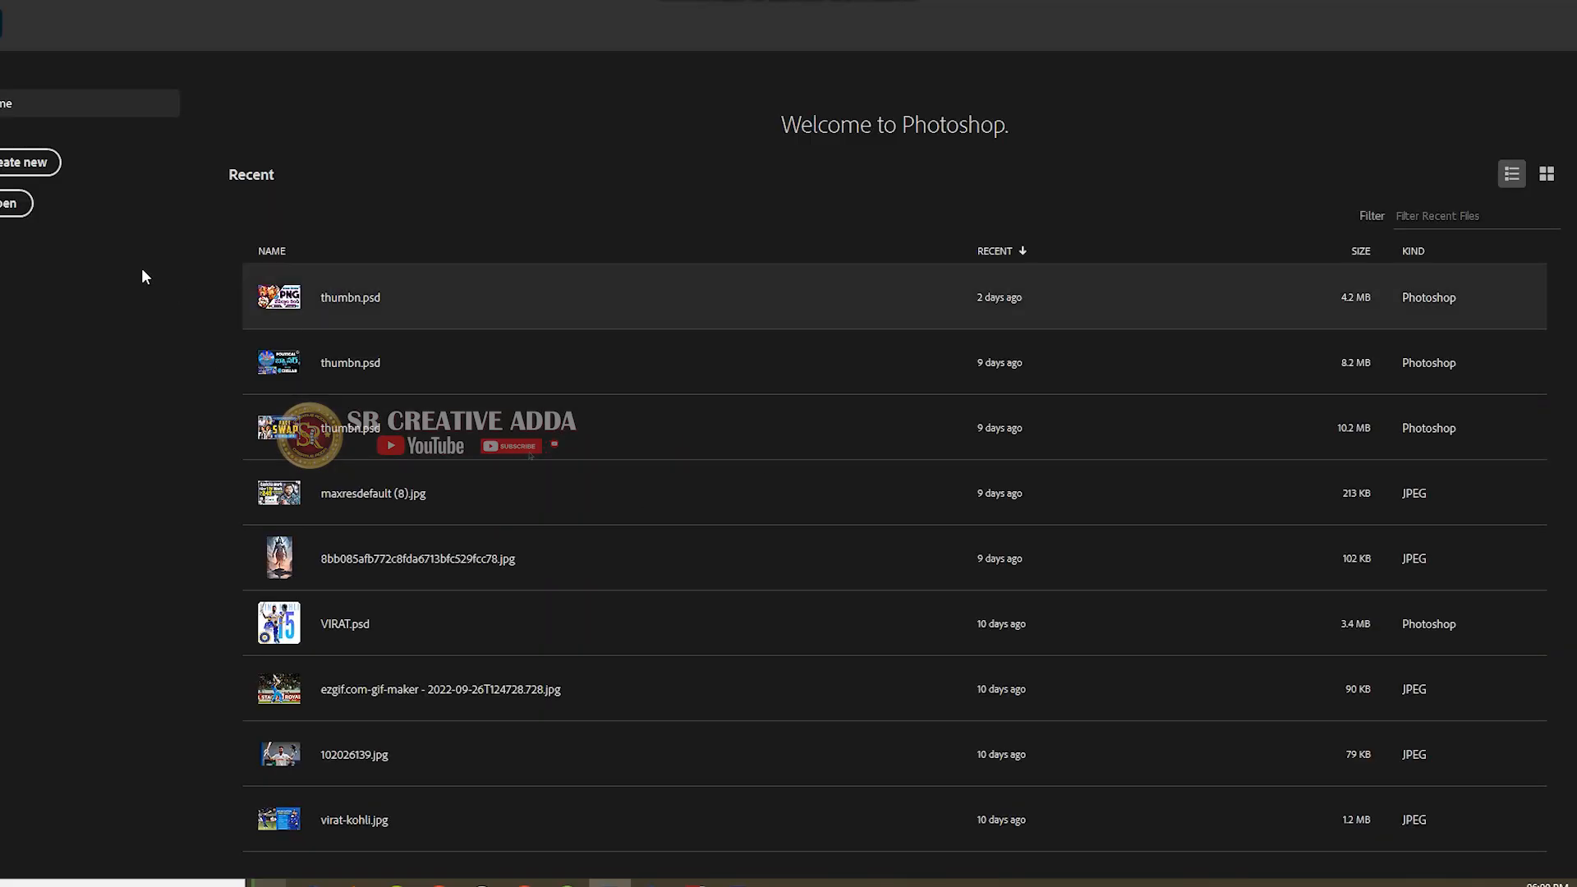
key(ctrl+n)
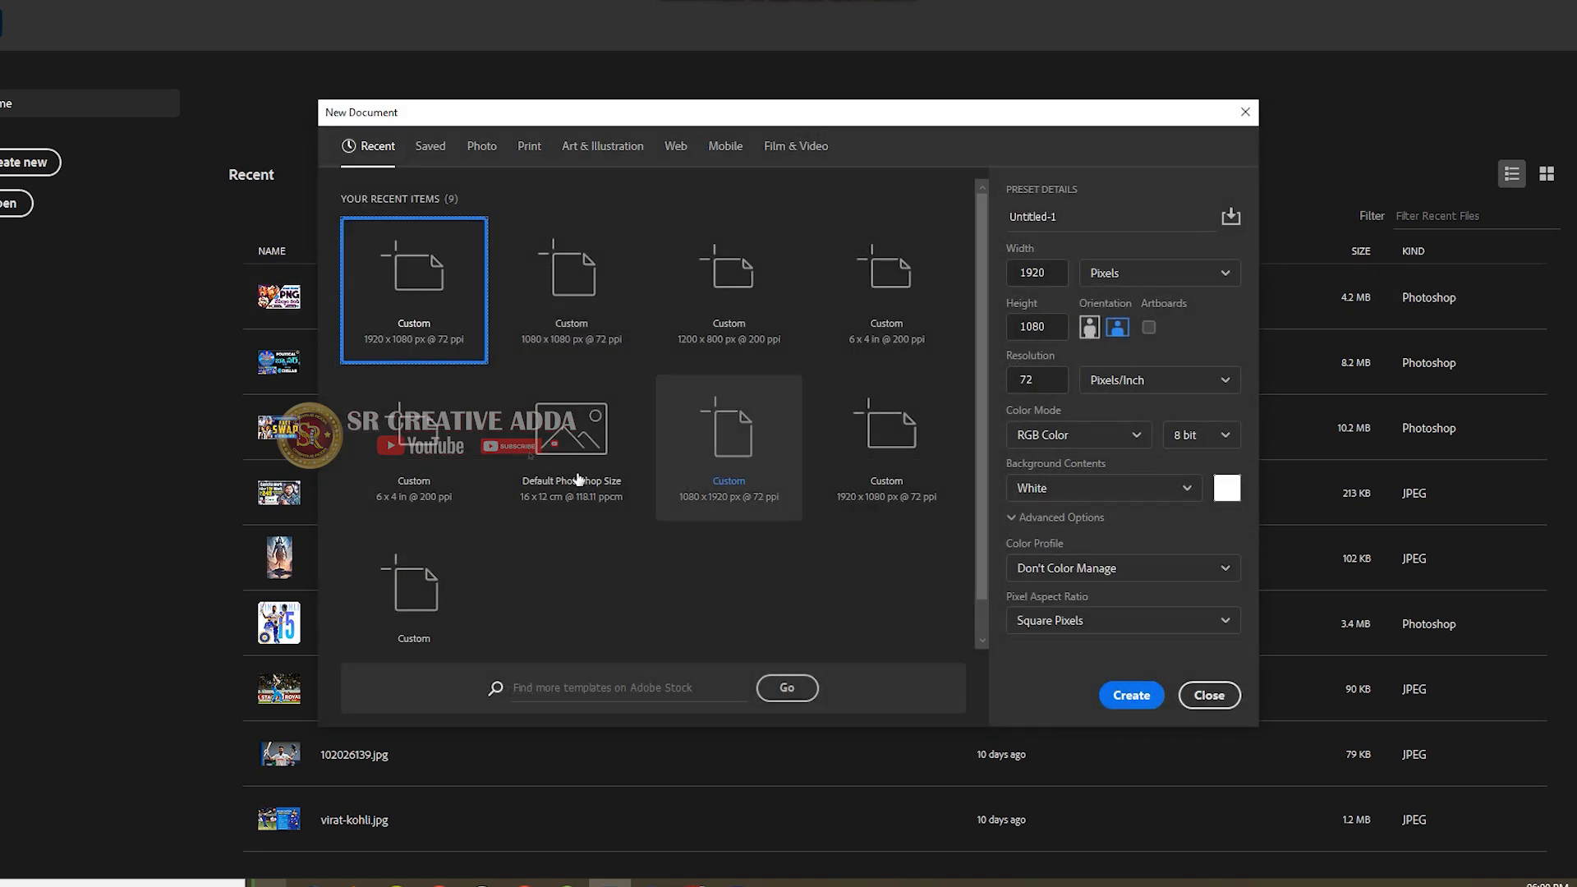
click(1133, 700)
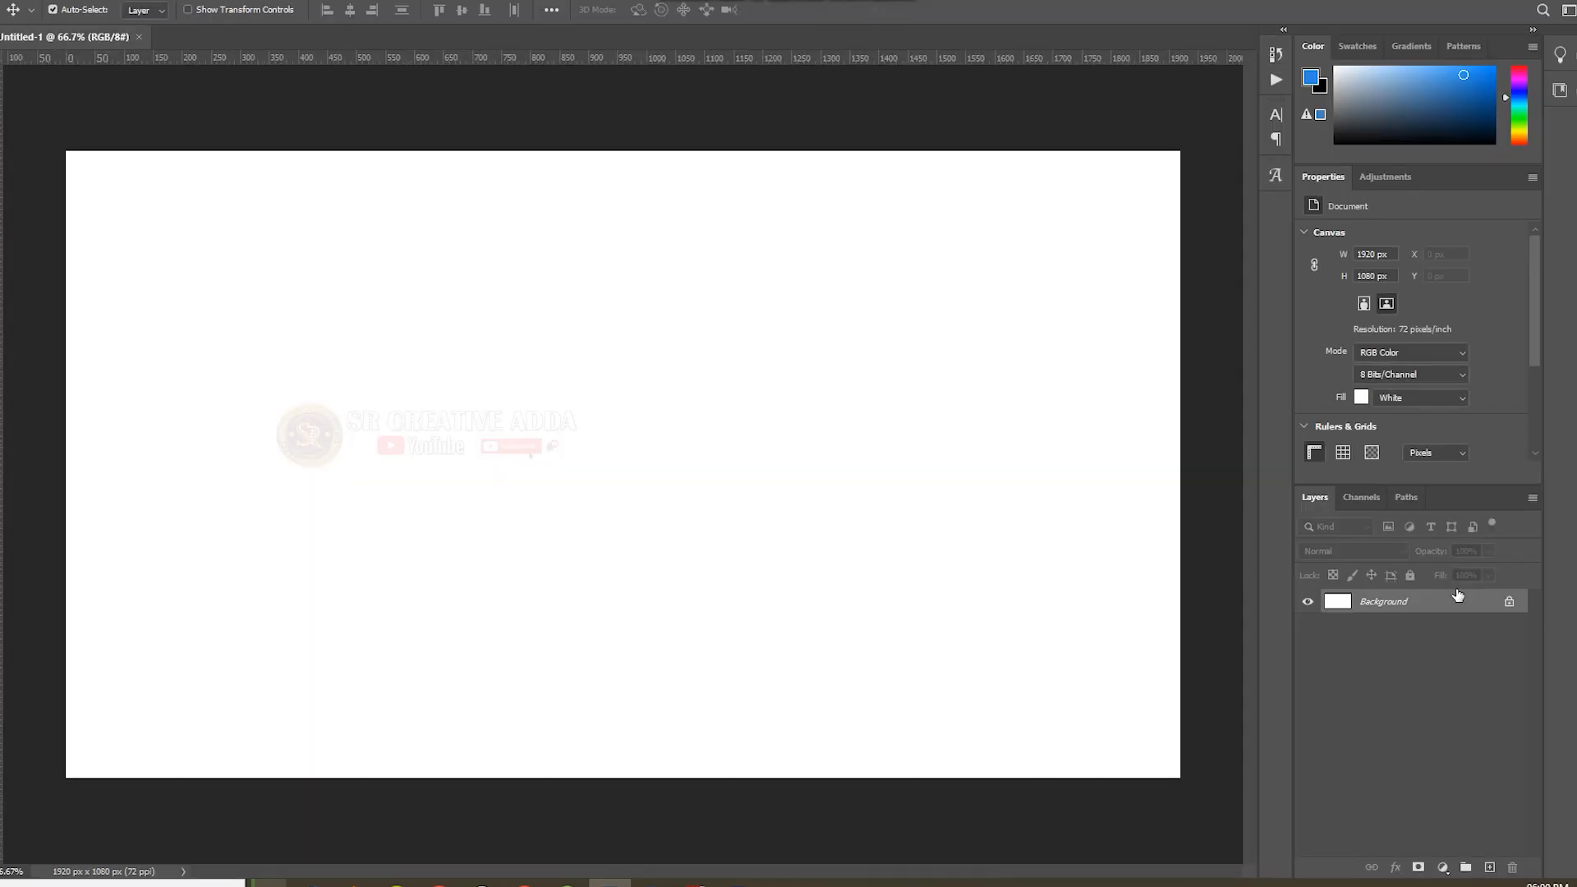
Convert the locked Background into a regular layer named Layer 0.
double_click(1456, 606)
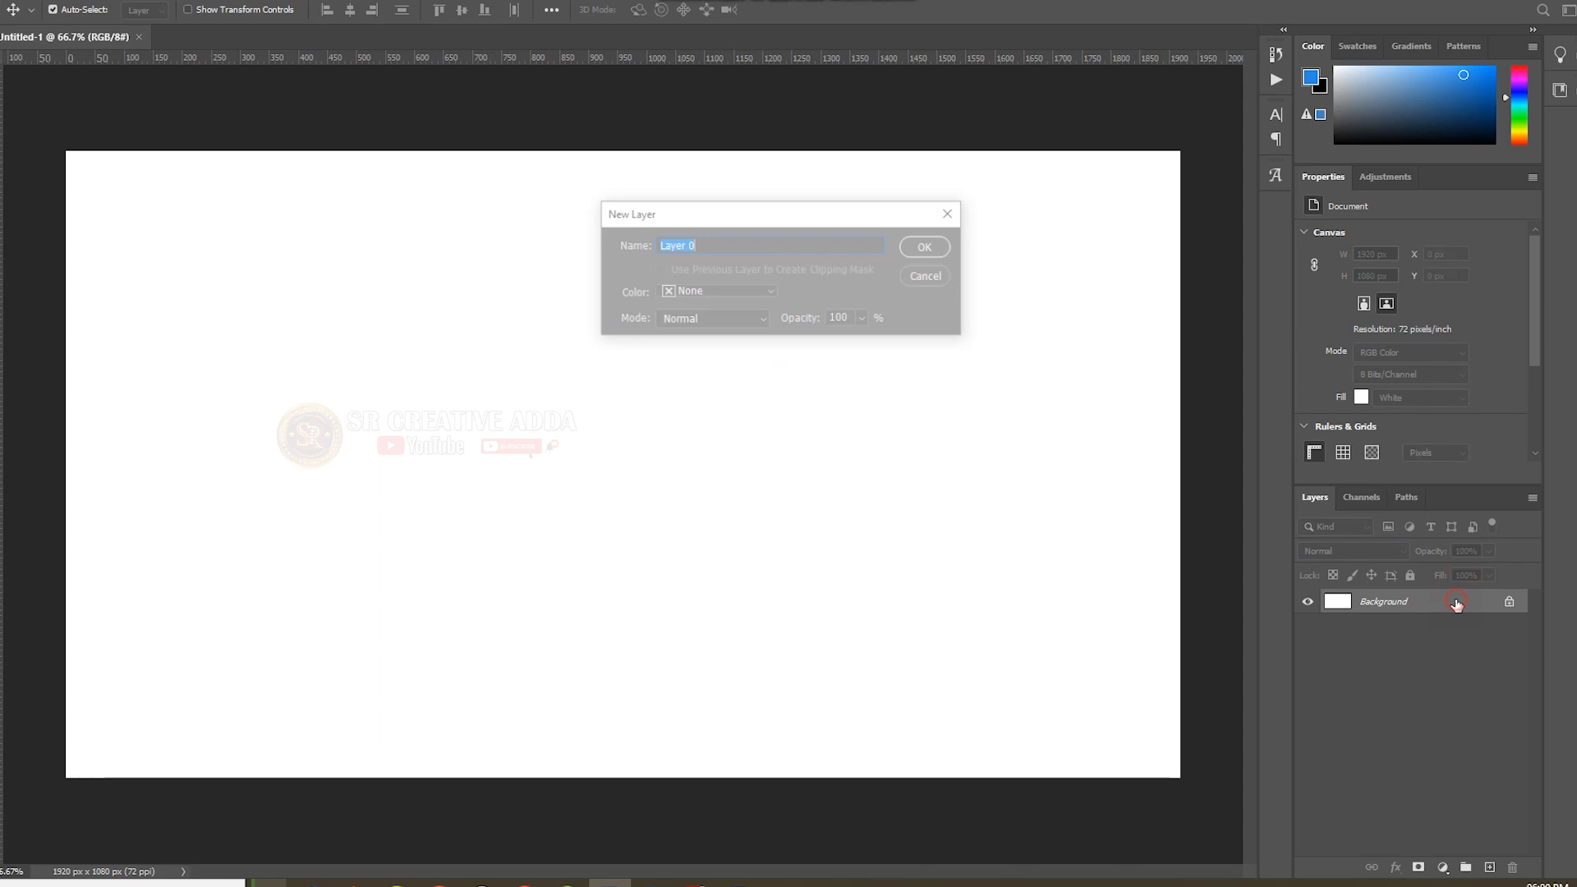
click(925, 248)
click(8, 1)
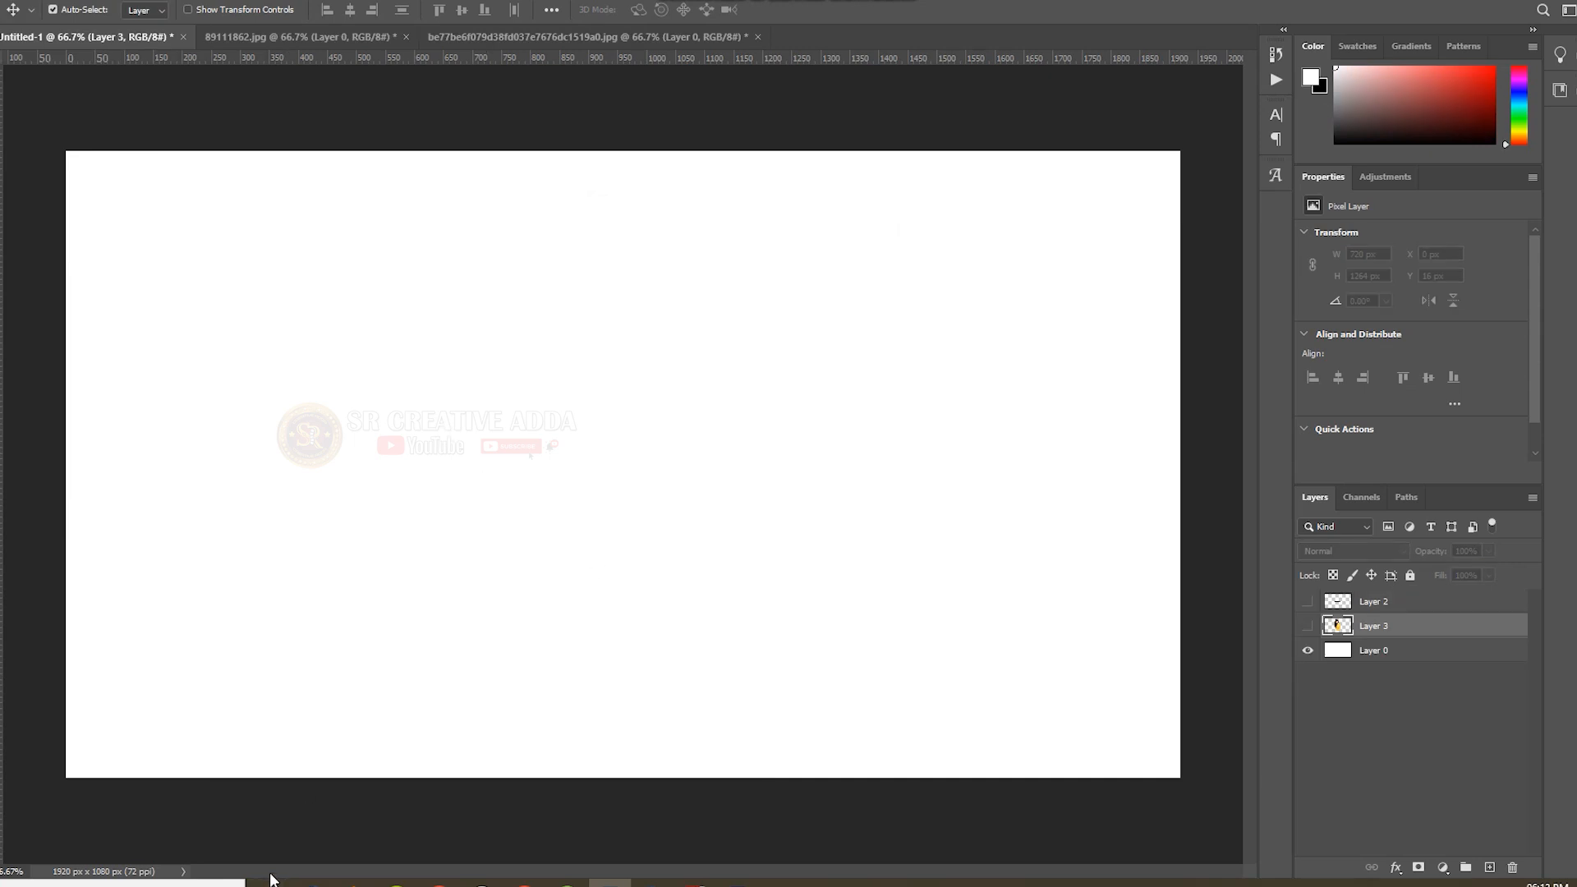
Place 89111862.jpg from the "color dripping" folder into the Untitled-1 document at its fitted size.
mouse_move(267, 883)
click(364, 843)
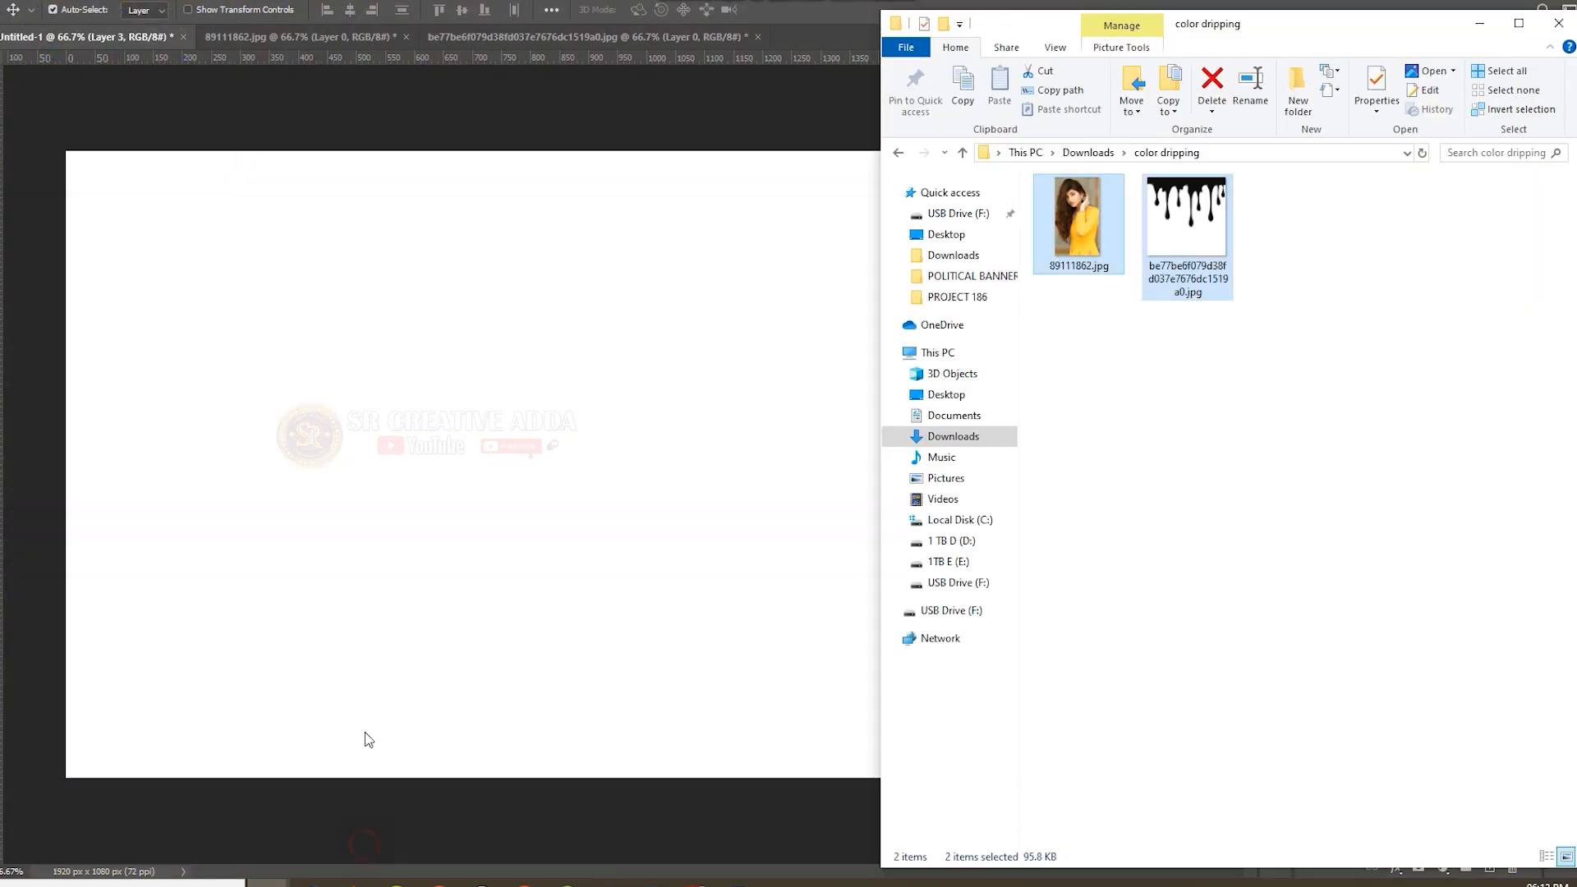
click(1103, 362)
drag(1081, 242, 484, 408)
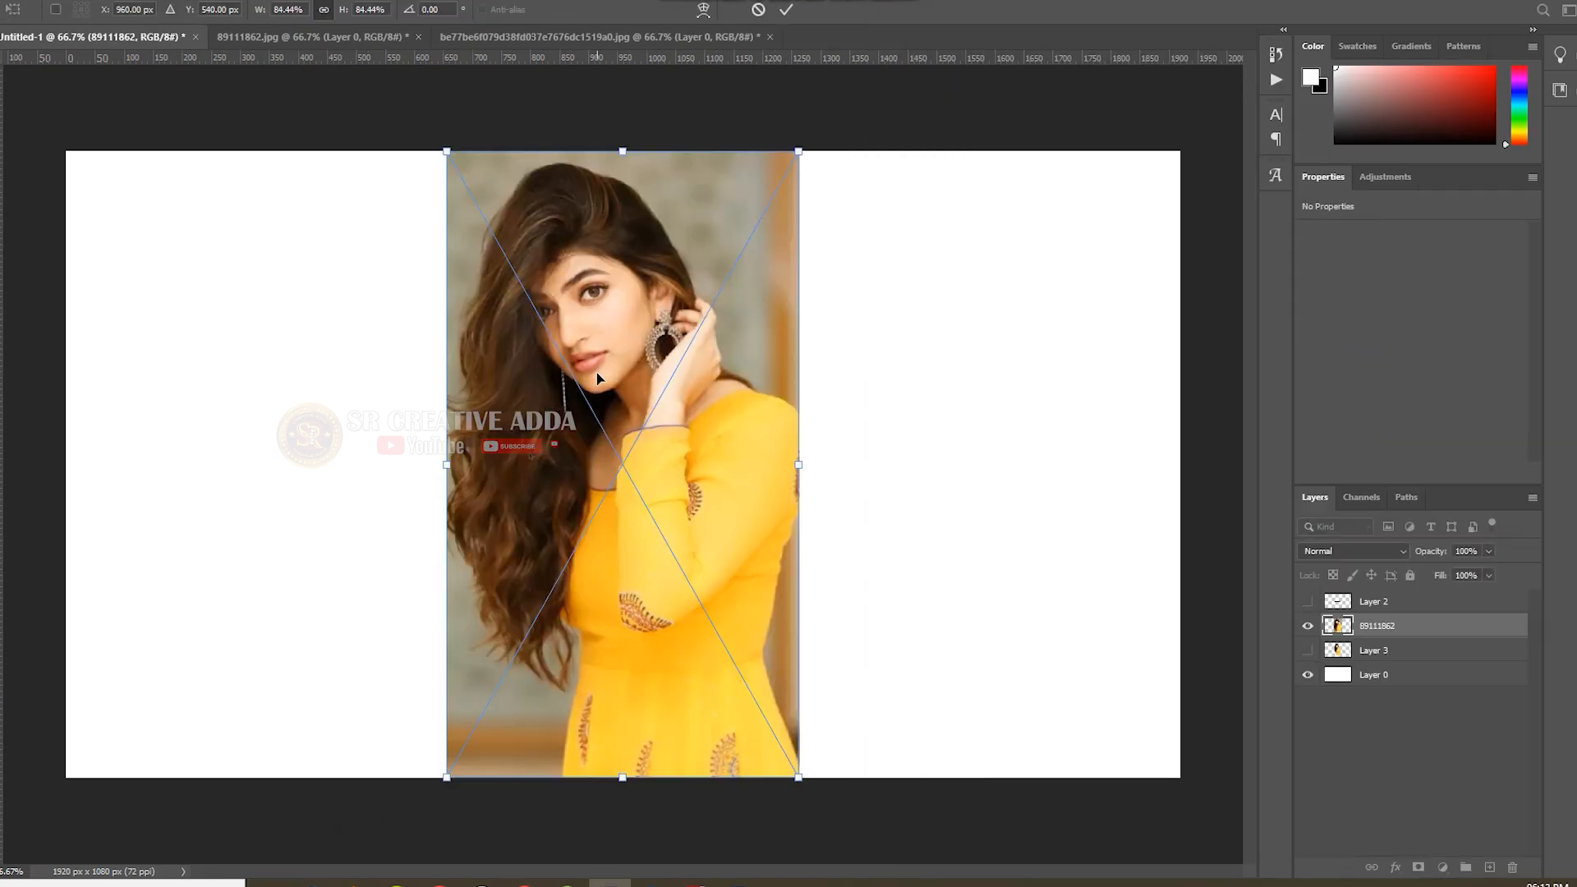
click(786, 10)
Select the woman with the Quick Selection tool, feather the selection and hide the photo's background with a layer mask.
key(w)
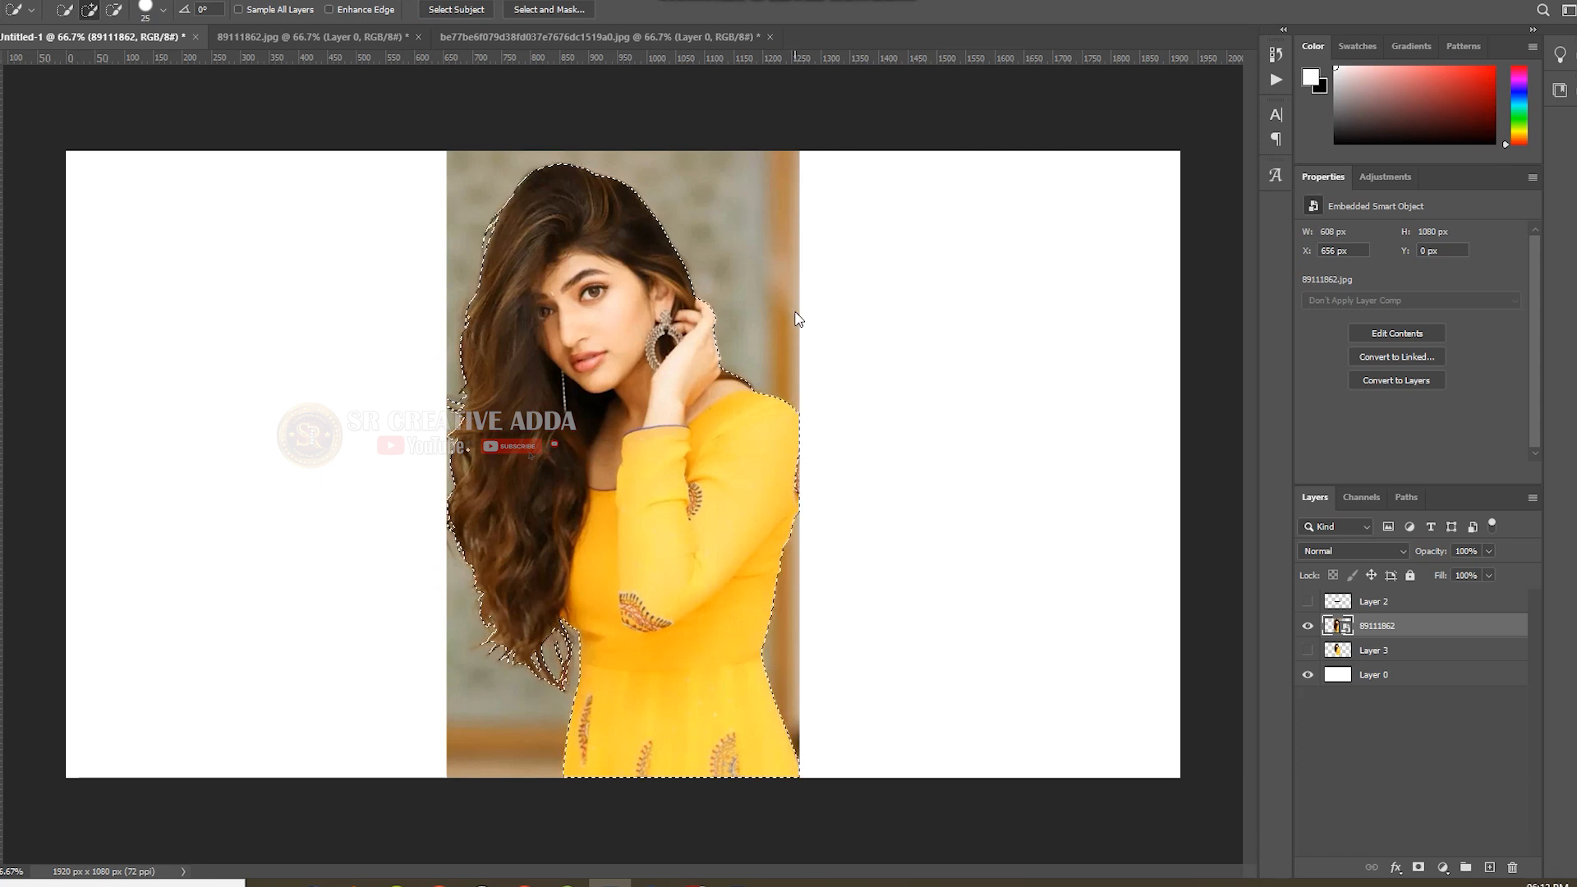
key(shift+F6)
click(861, 260)
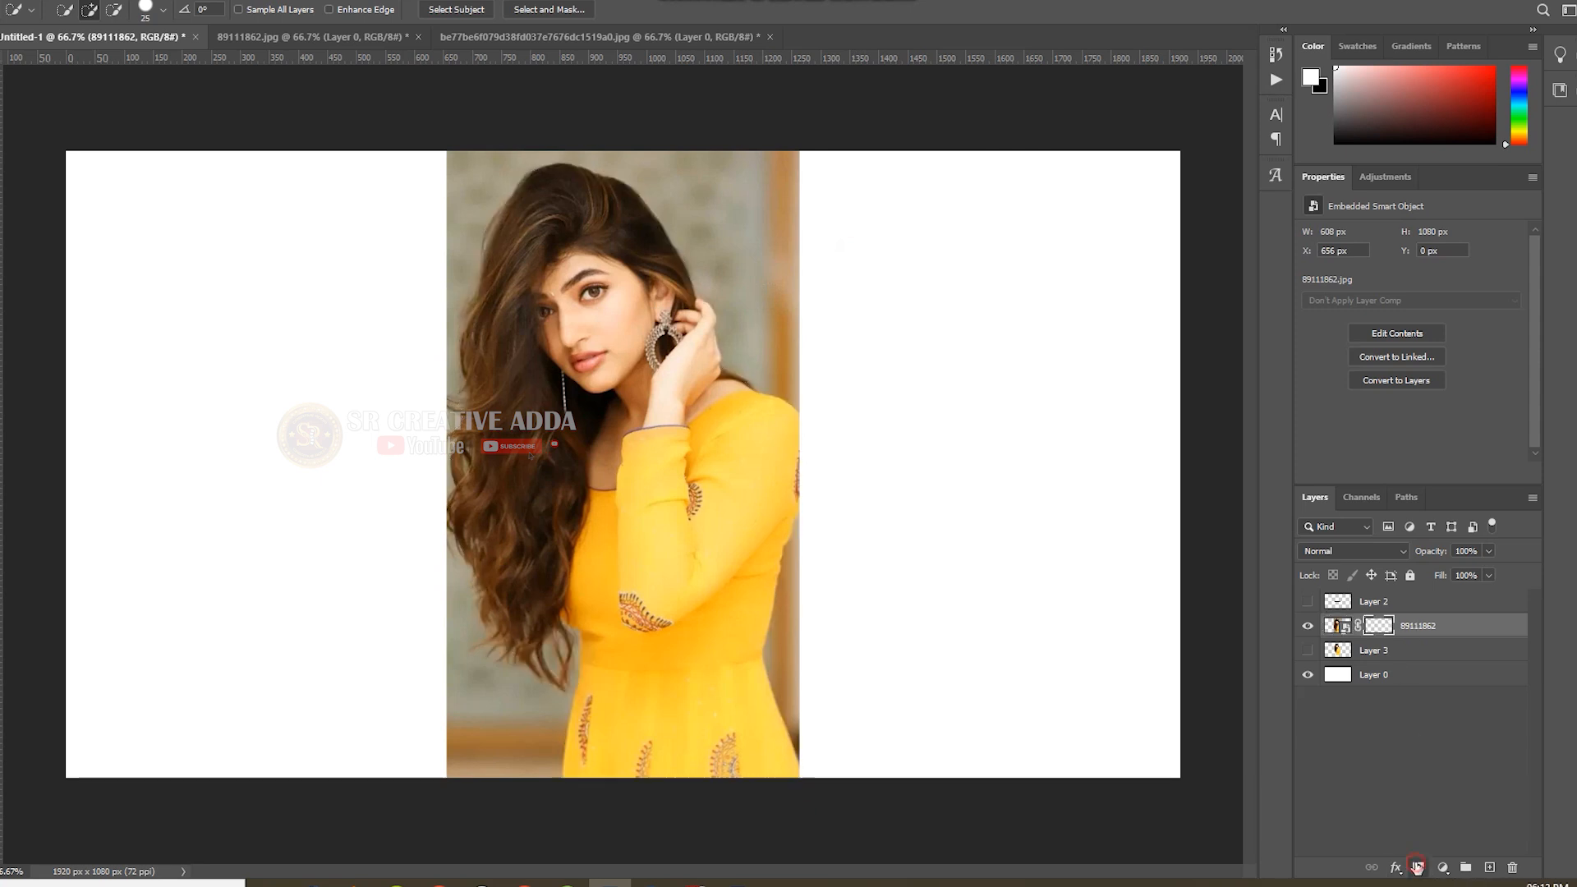
click(1418, 867)
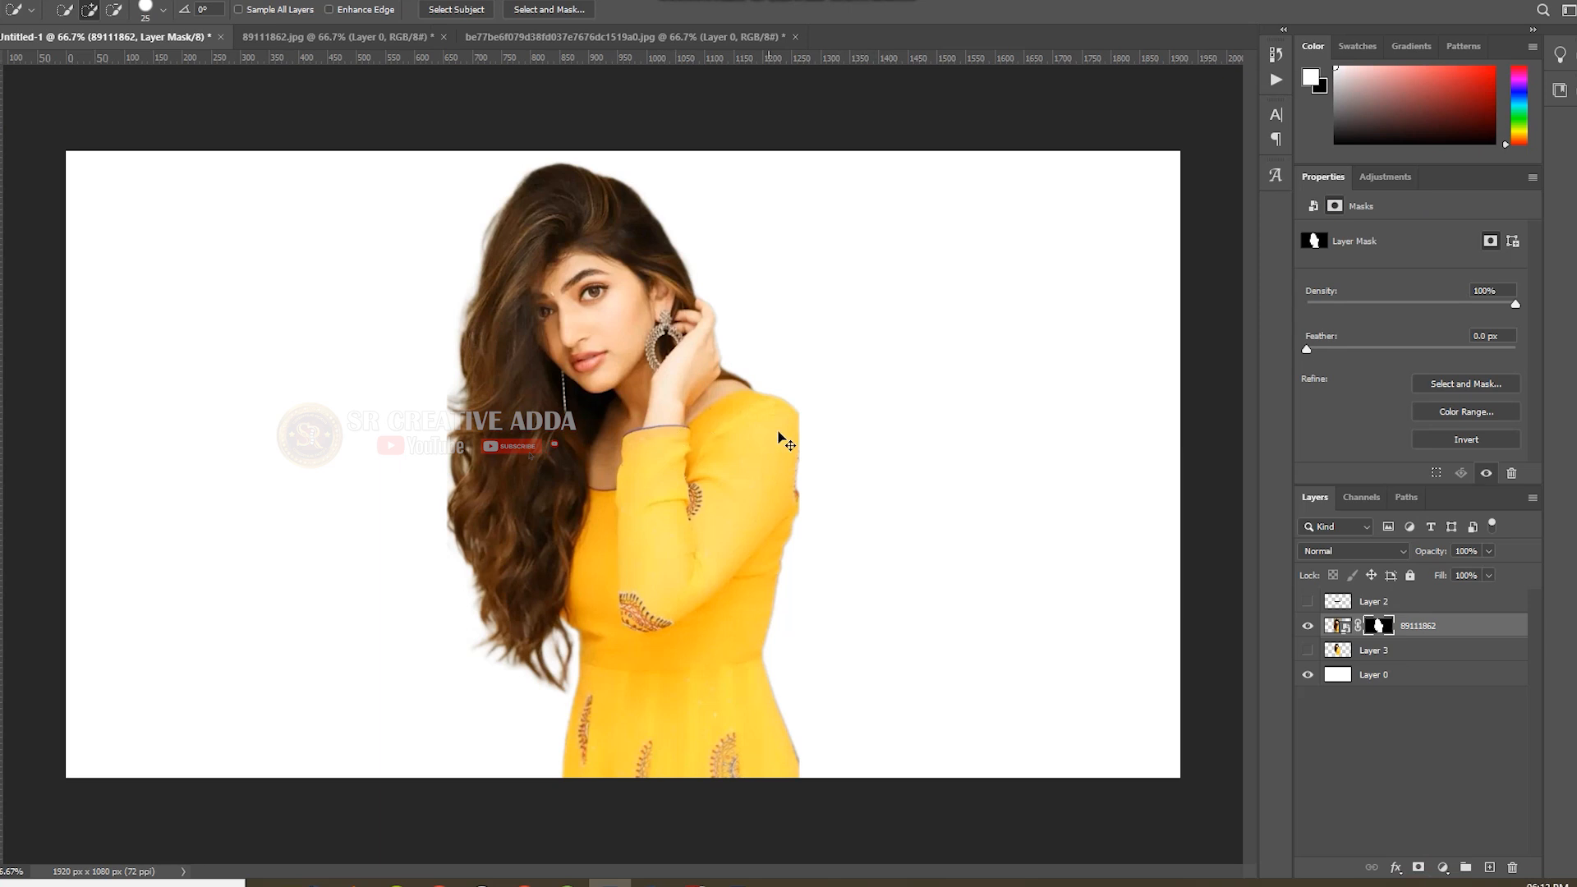
Scale down the masked portrait and move it up to the upper part of the canvas.
key(ctrl+t)
drag(806, 144, 728, 274)
drag(616, 493, 628, 366)
click(817, 12)
Place the black paint-drip JPEG from the "color dripping" folder above the portrait layer.
mouse_move(269, 883)
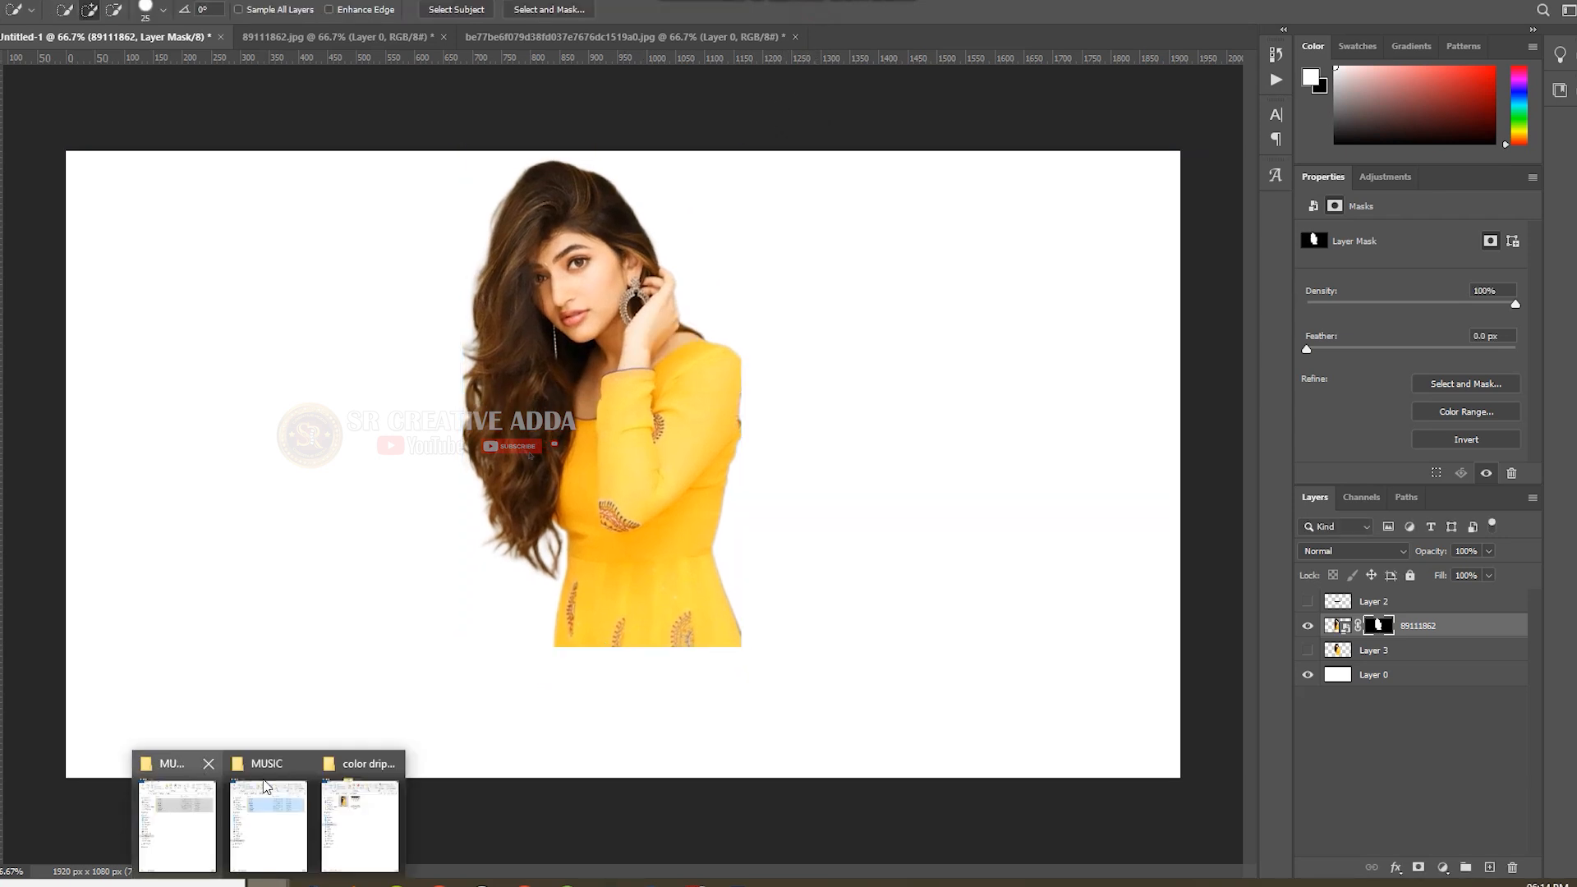
click(362, 813)
click(1157, 227)
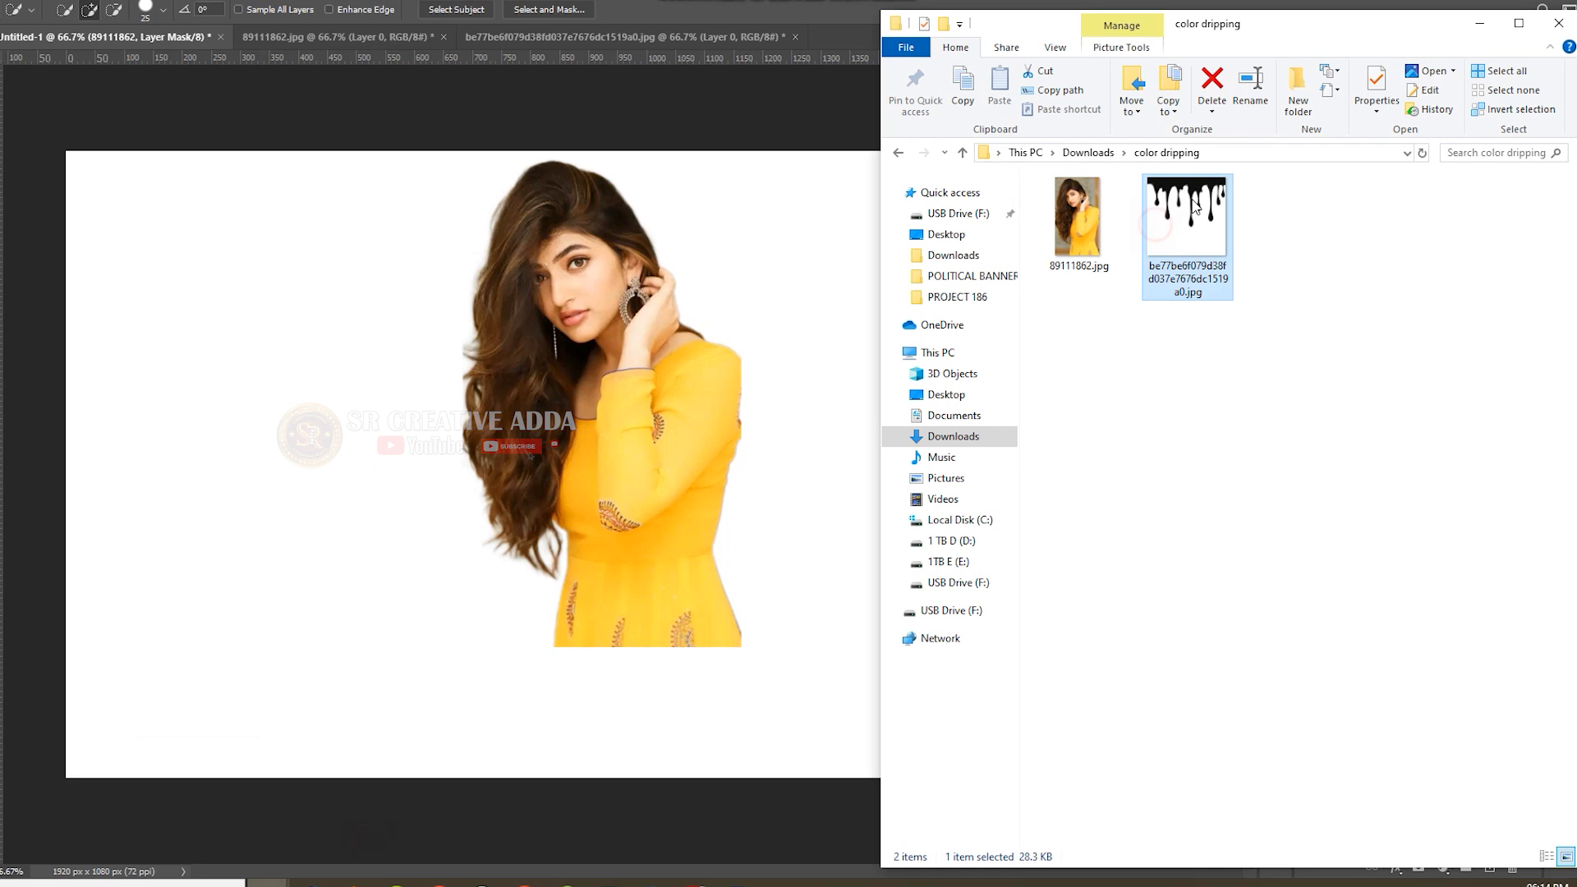
drag(1194, 207, 612, 427)
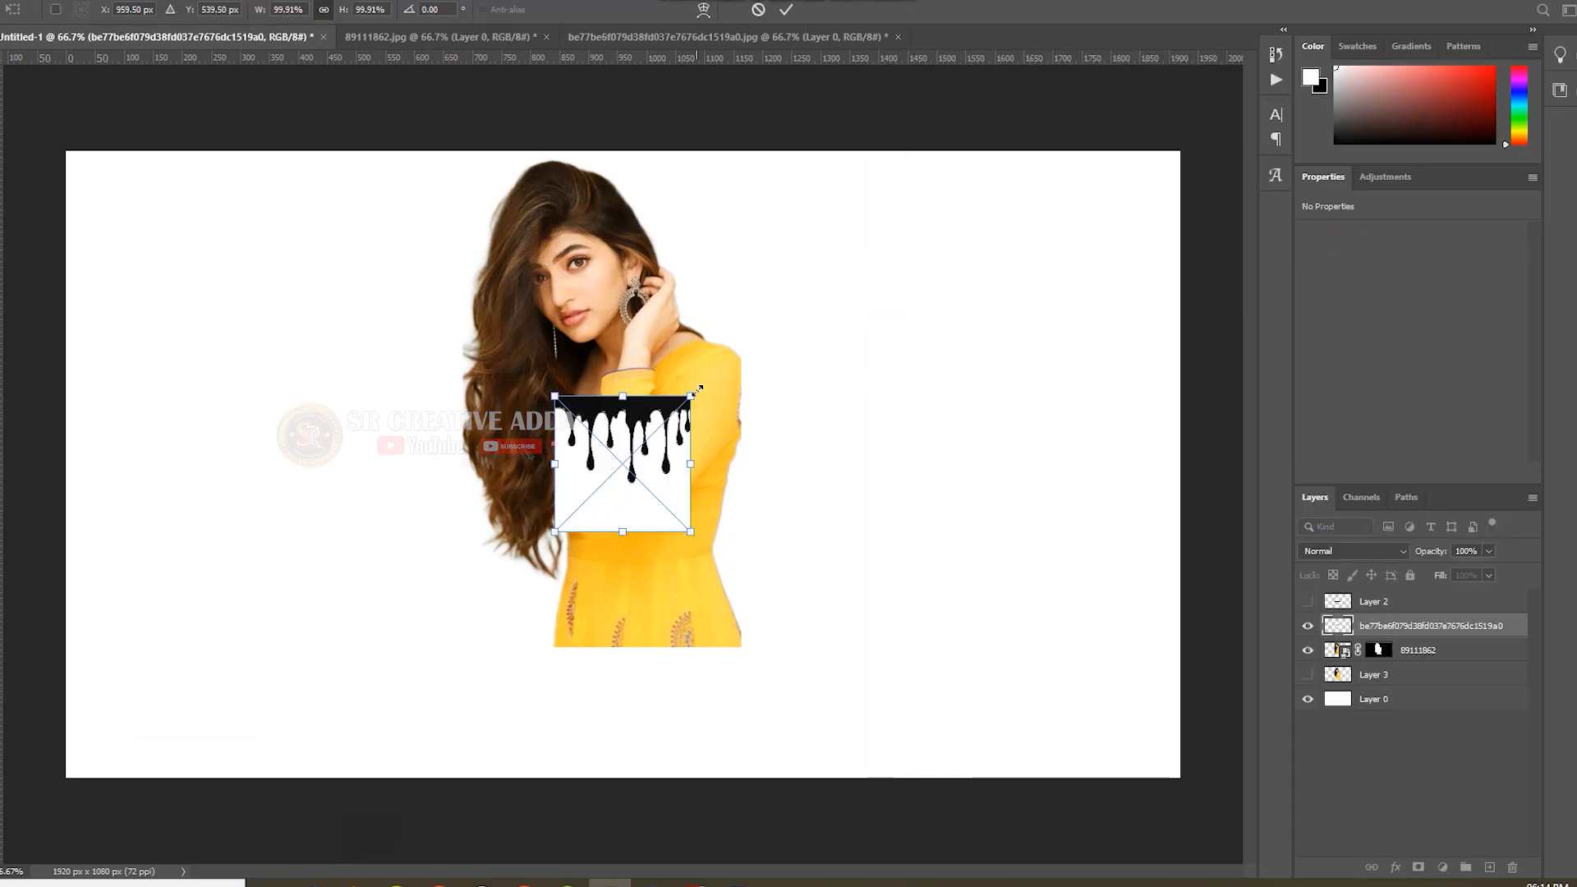
Enlarge the unrotated drip image to about 205% and position it across the woman's torso, matching the portrait's width.
drag(699, 400, 892, 266)
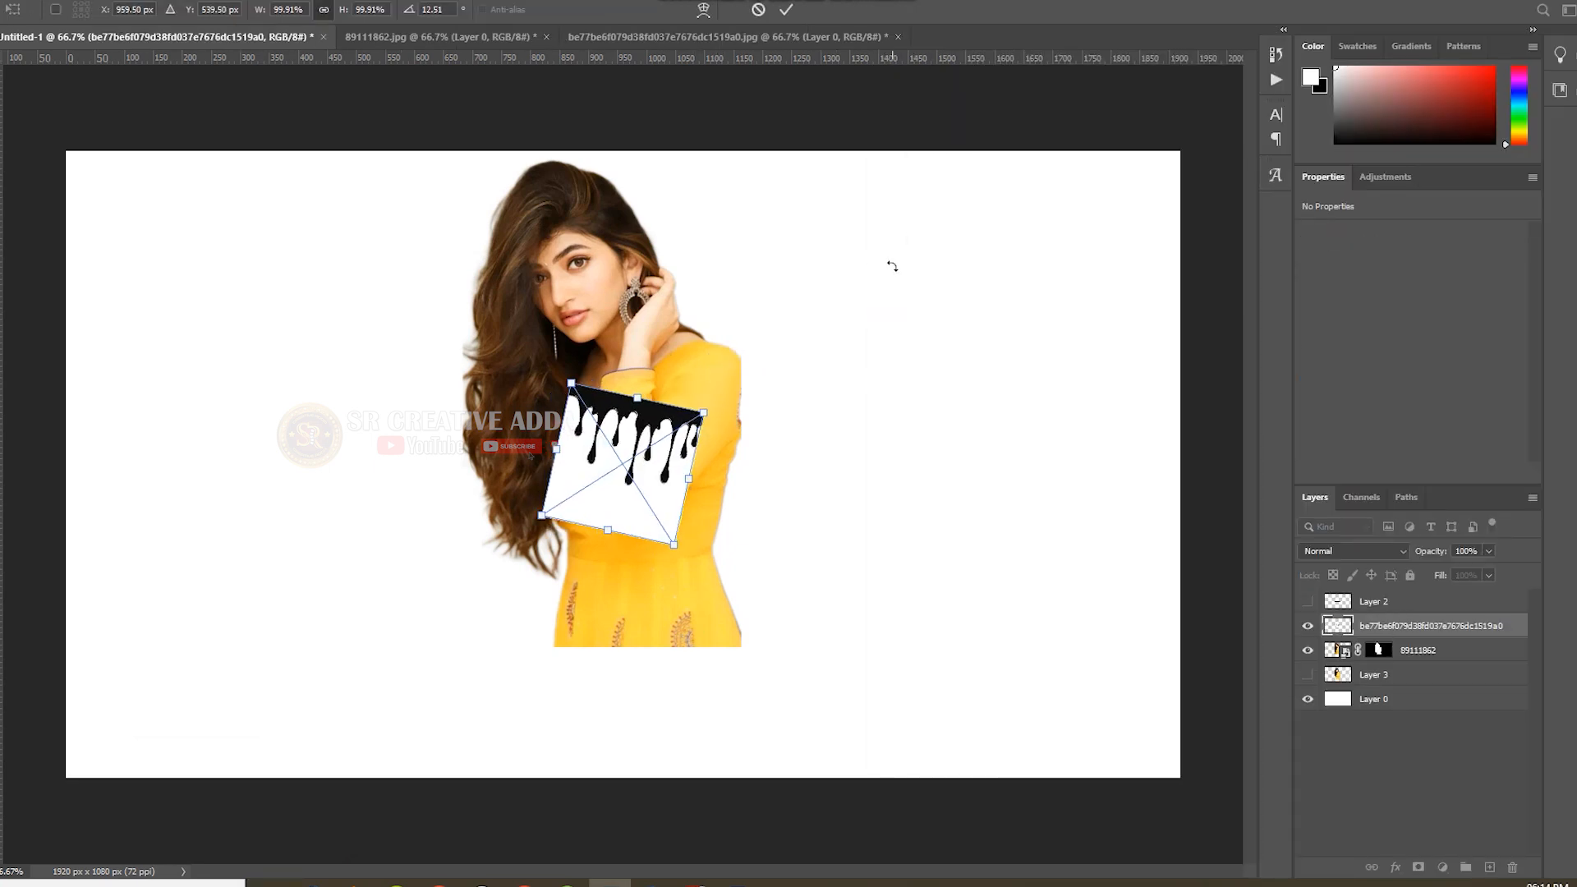
key(ctrl+z)
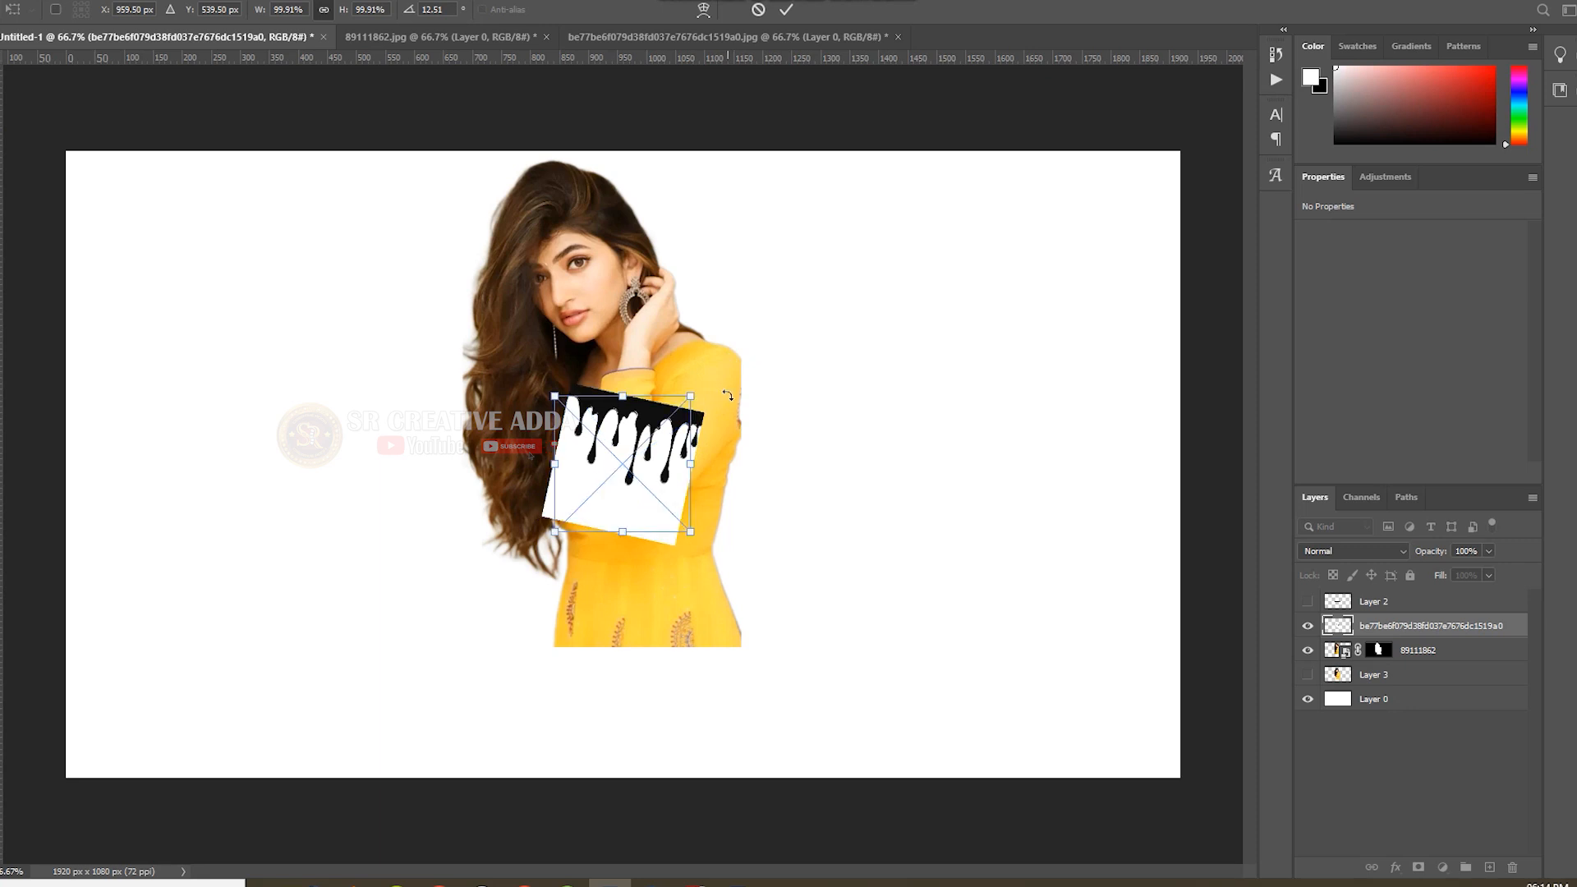
drag(693, 397, 846, 240)
drag(739, 393, 637, 575)
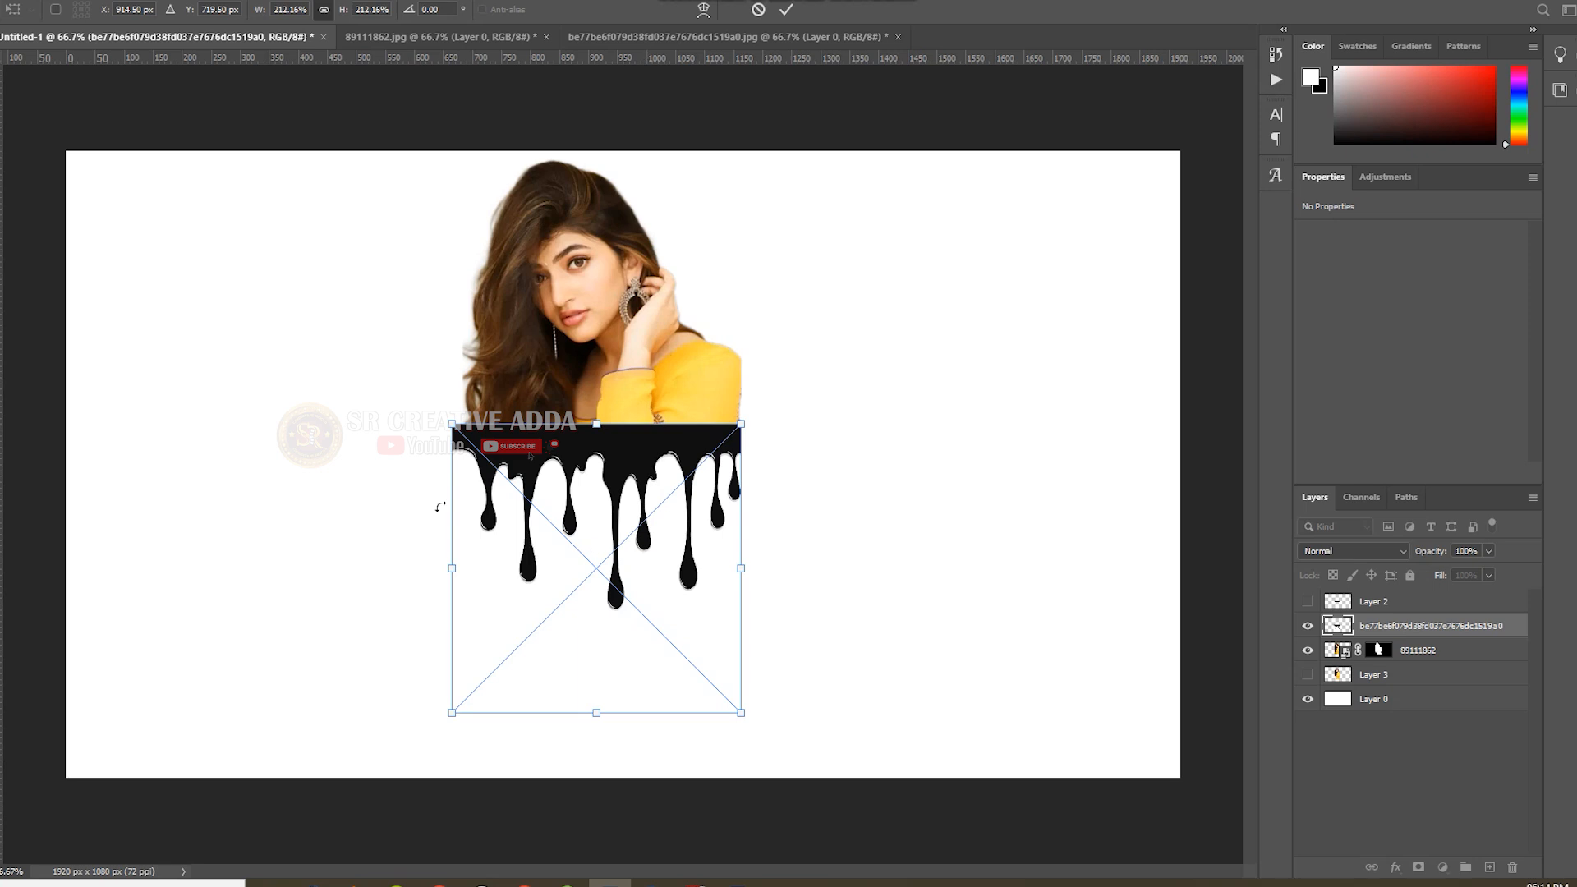
drag(454, 570, 464, 568)
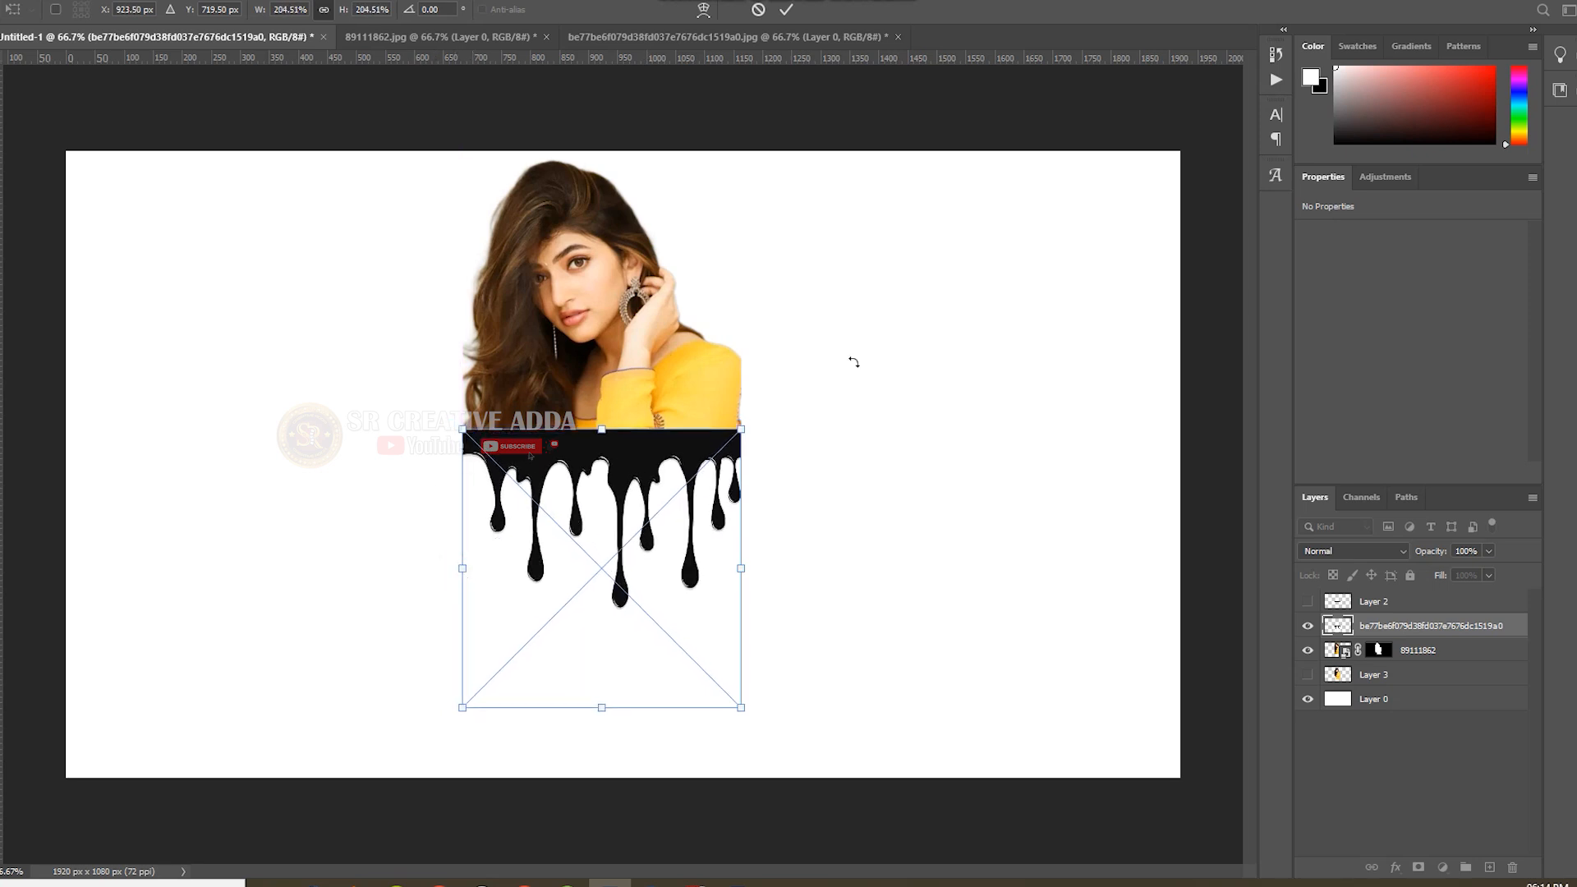
Commit the drip image's placement, select its white background with the Magic Wand and try to delete the selected area.
click(787, 10)
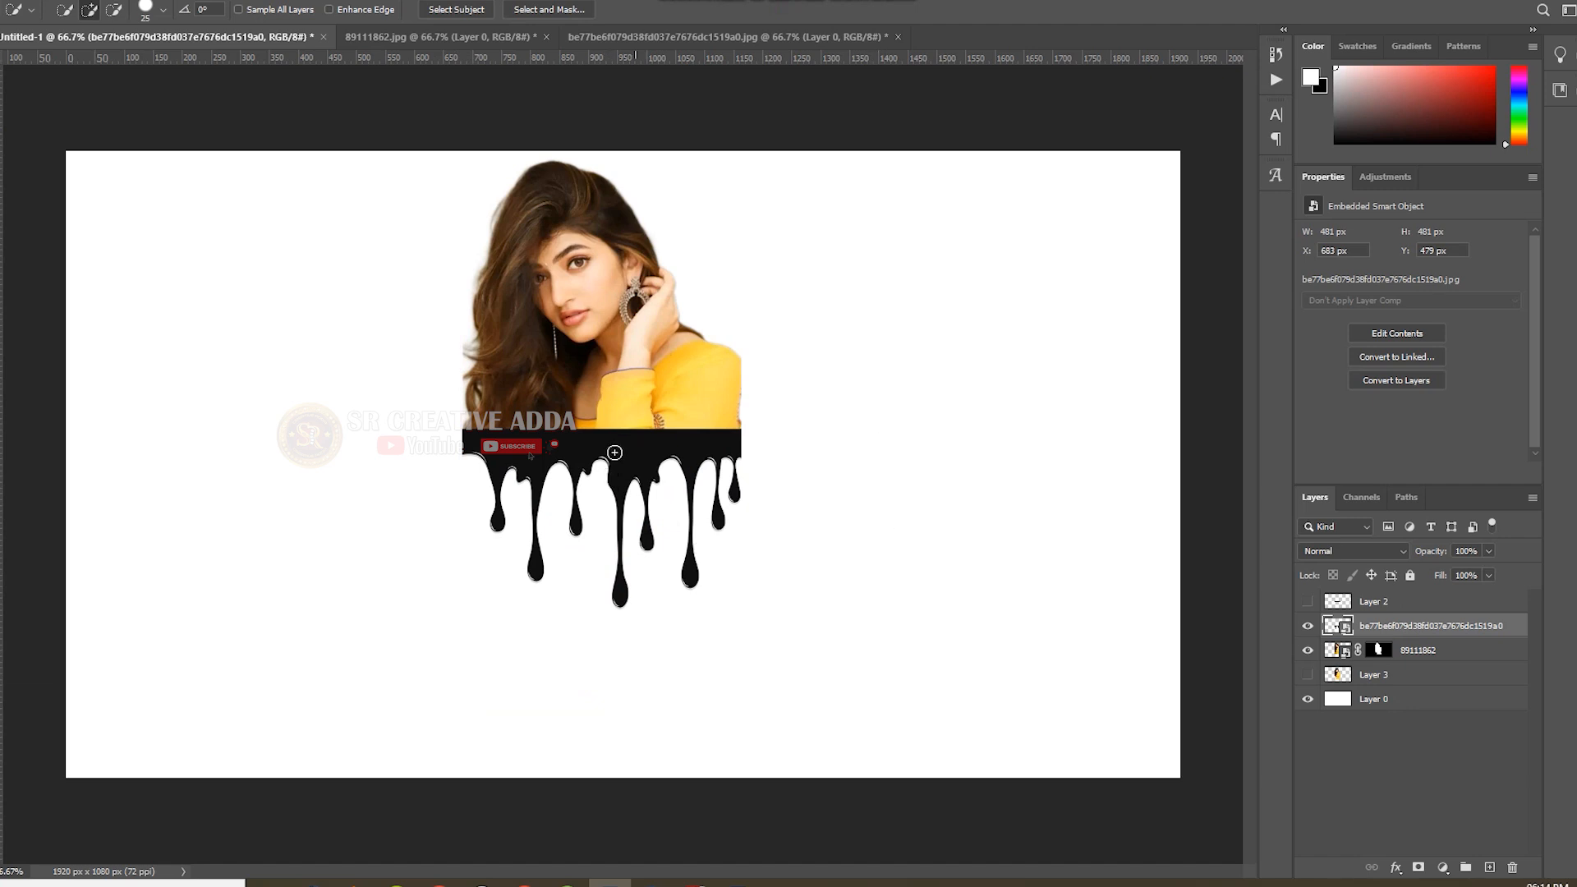
key(shift+w)
click(574, 567)
key(Delete)
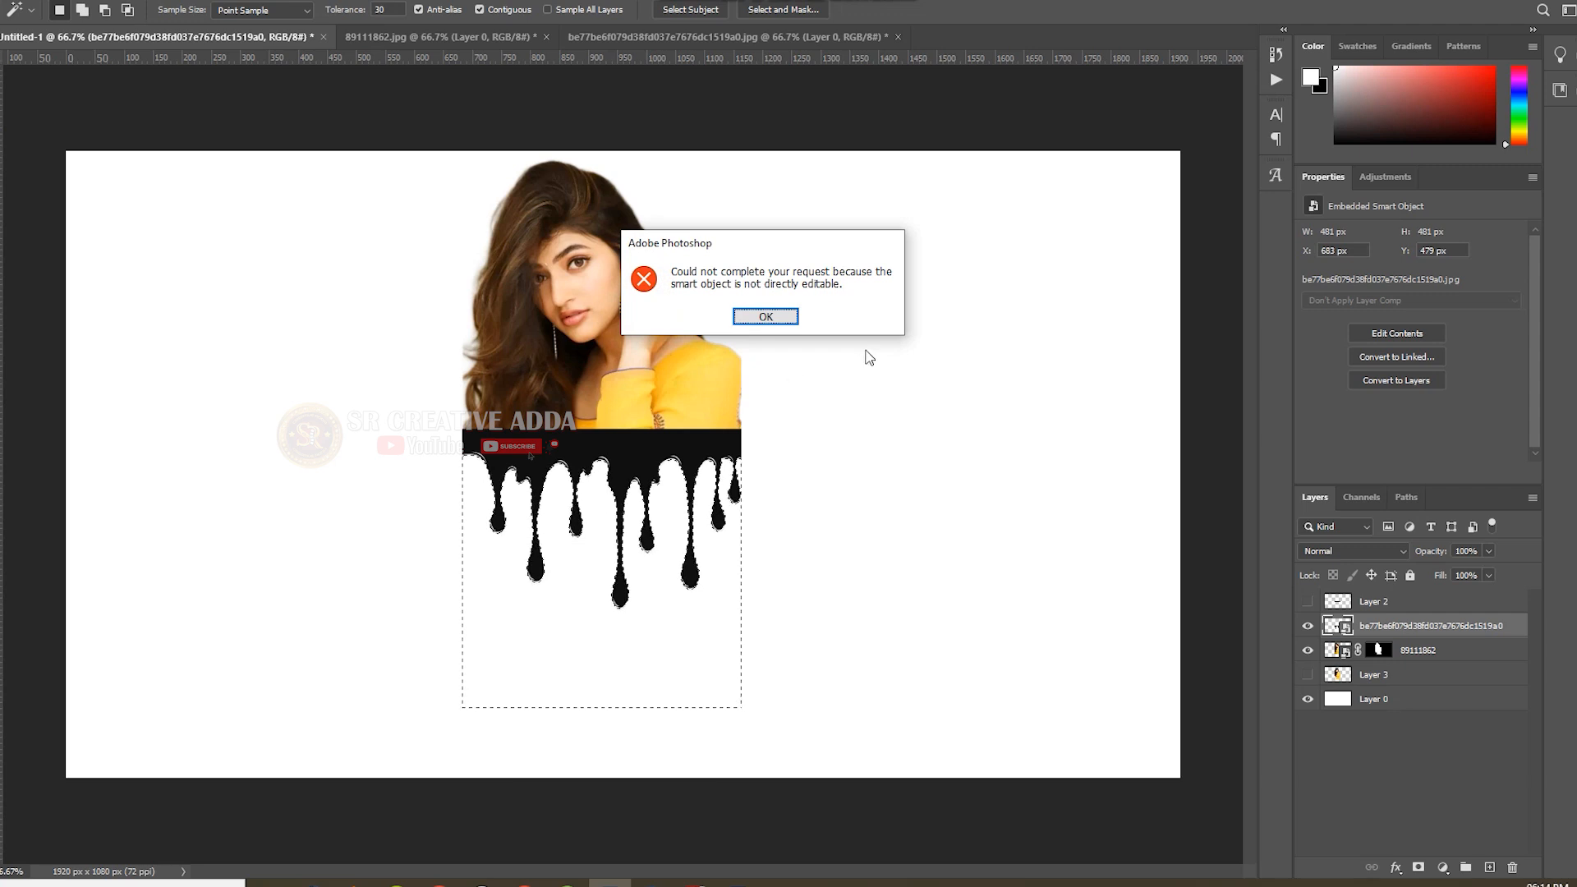
click(756, 319)
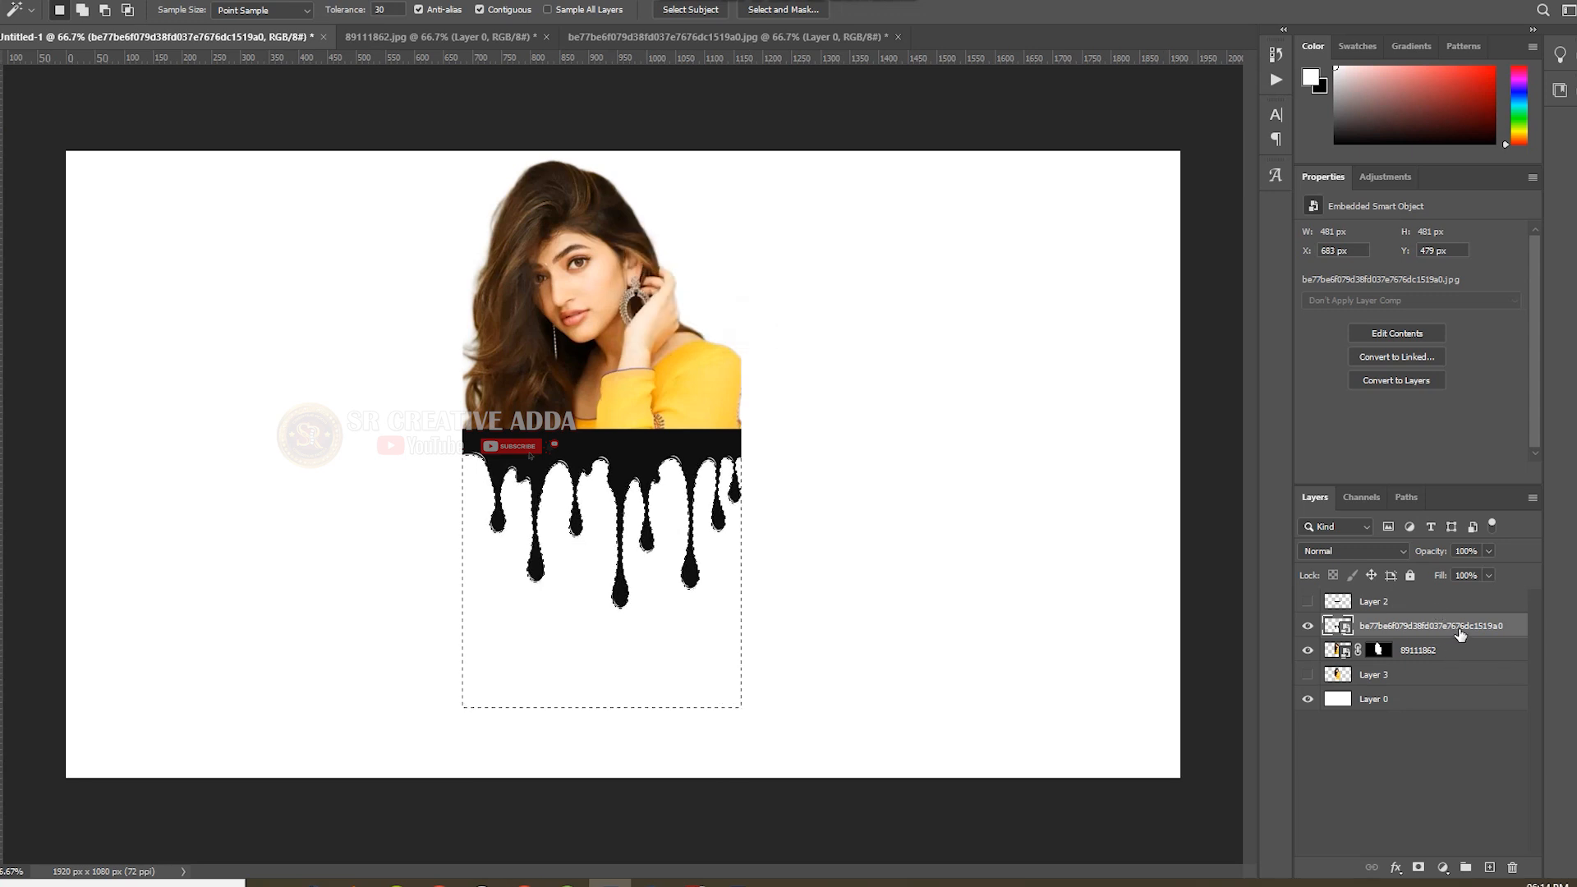
Rasterize the drip image layer, delete its selected white background and clear the selection.
right_click(1459, 632)
click(1269, 447)
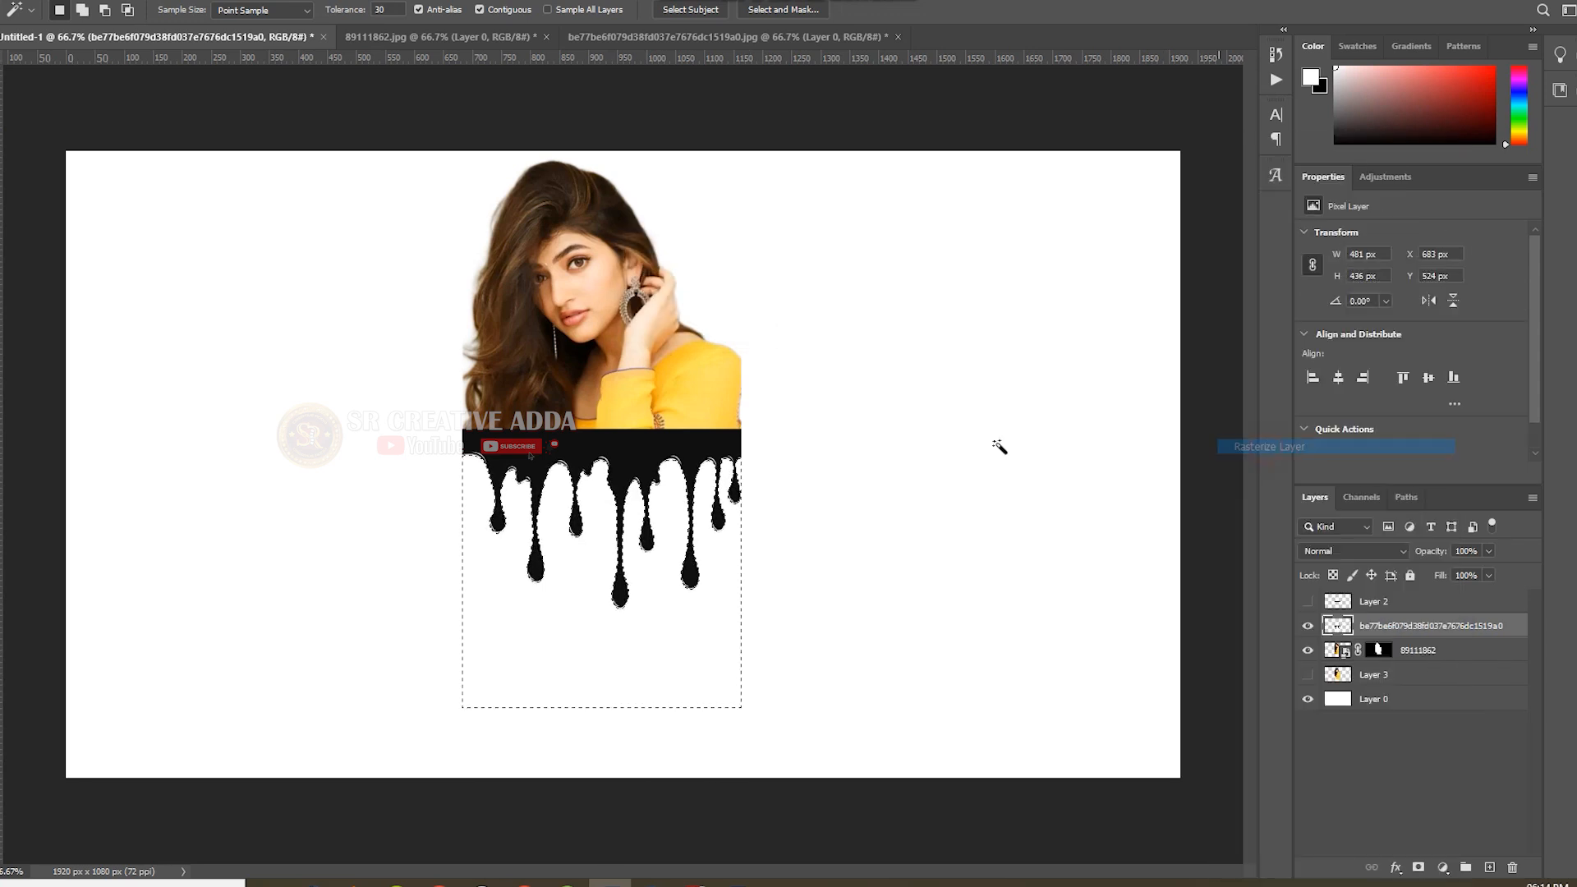
key(Delete)
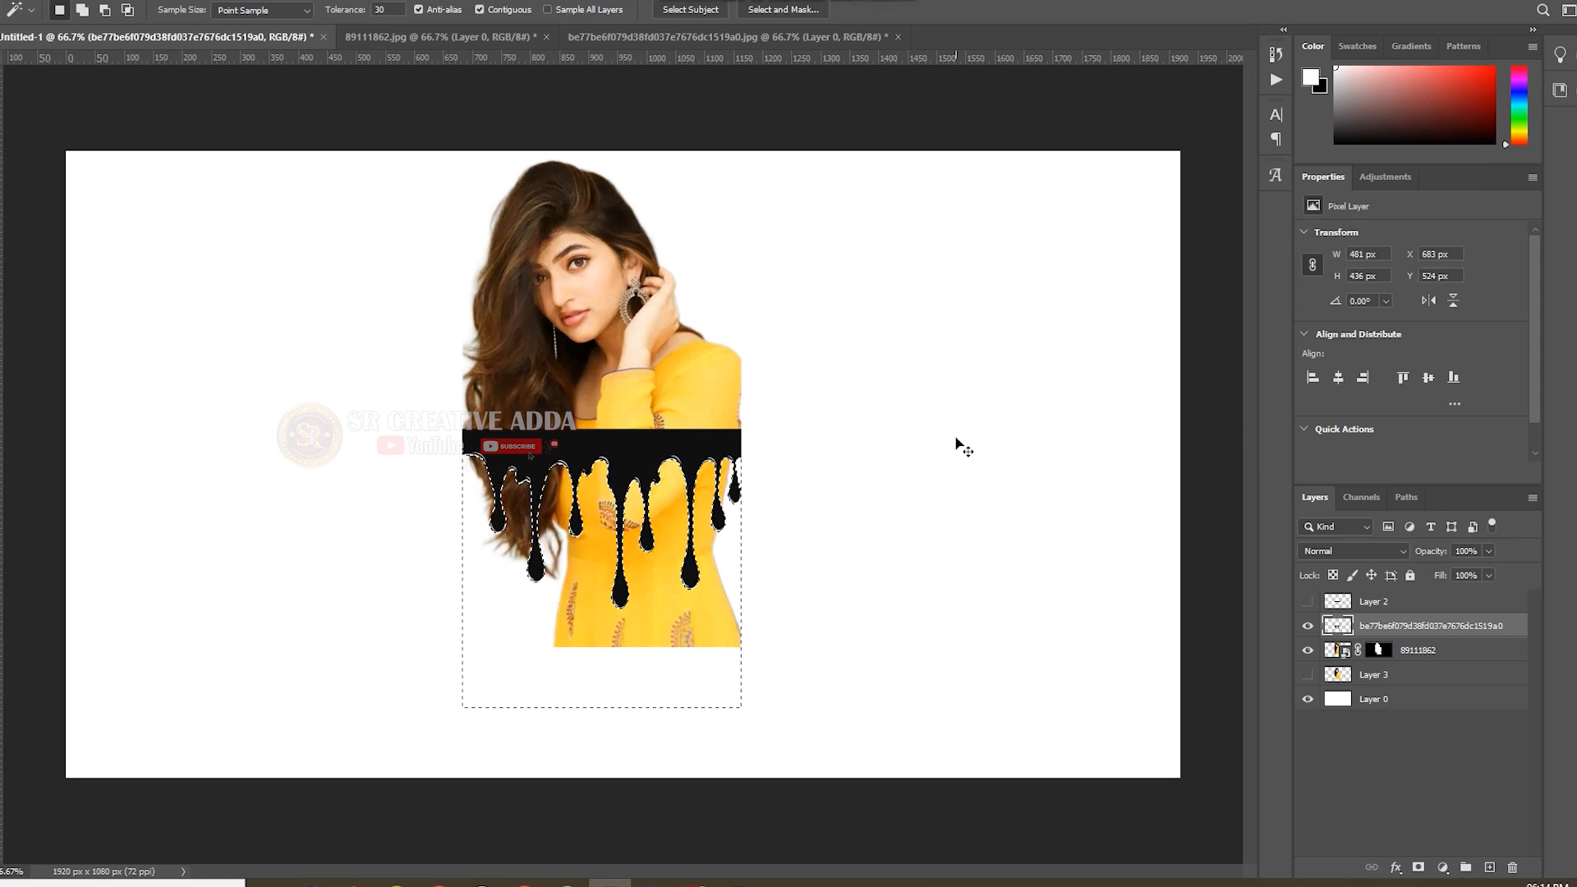
key(ctrl+d)
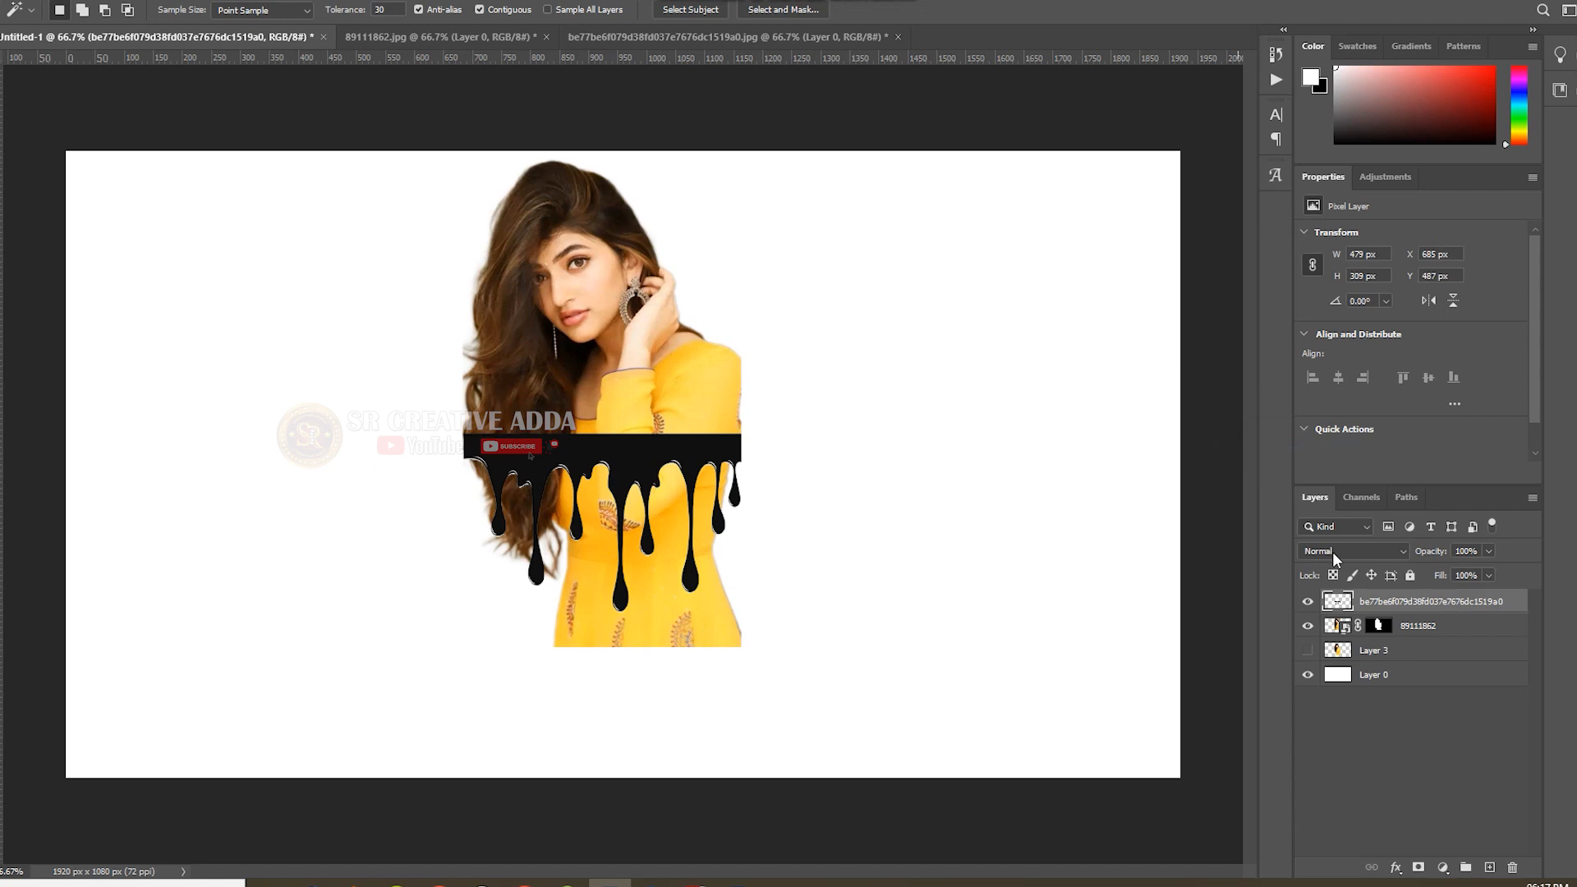
Load the black drip shape as a selection, invert the selection and hide the drip layer.
ctrl+click(1340, 601)
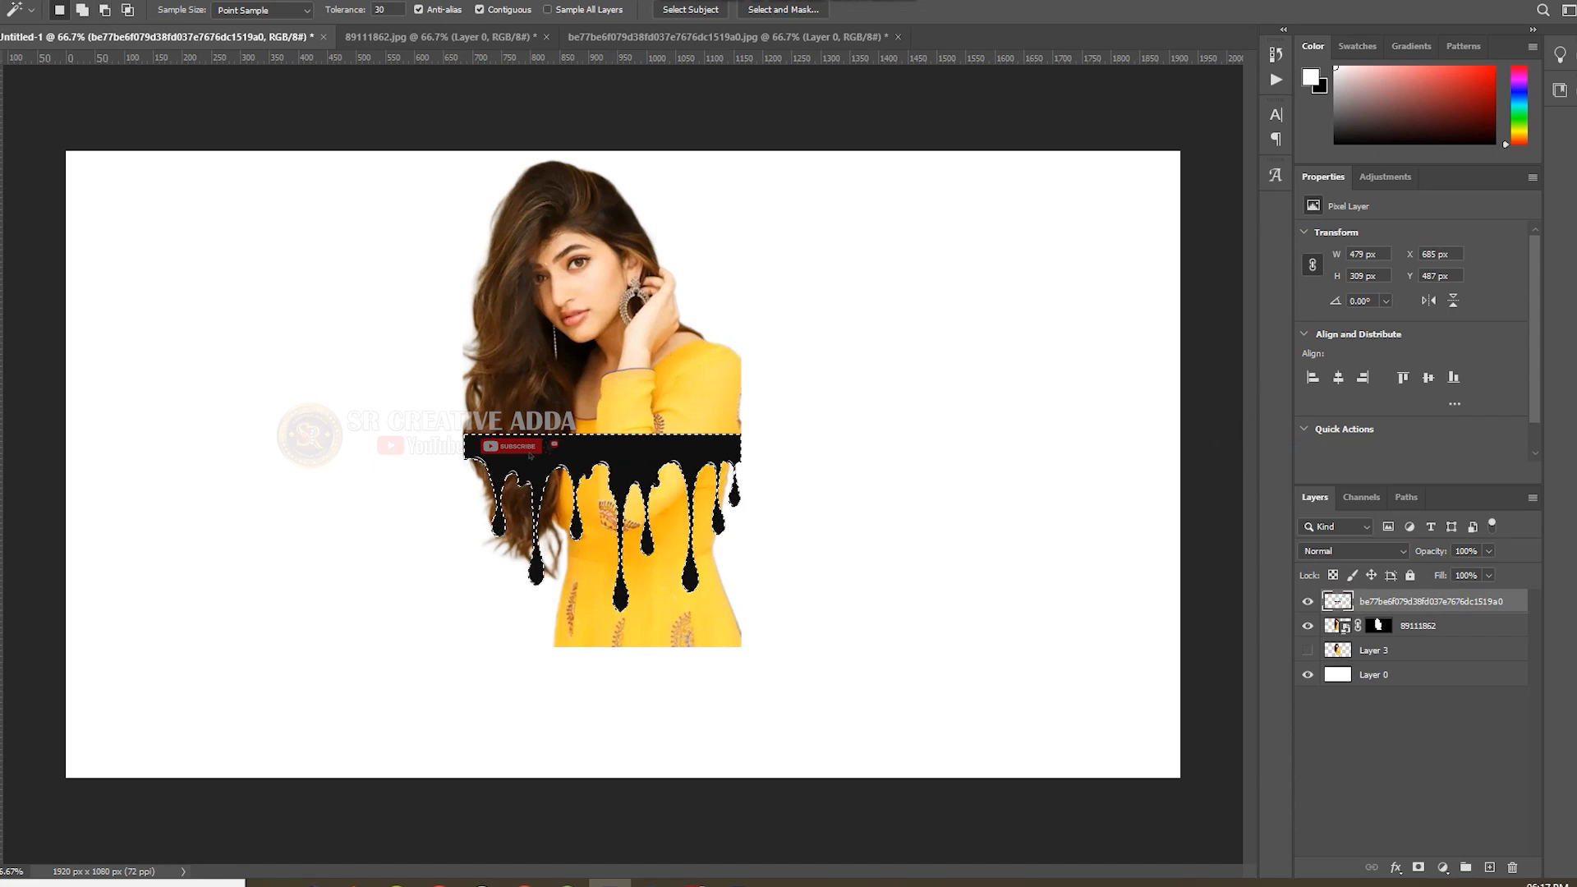
click(155, 1)
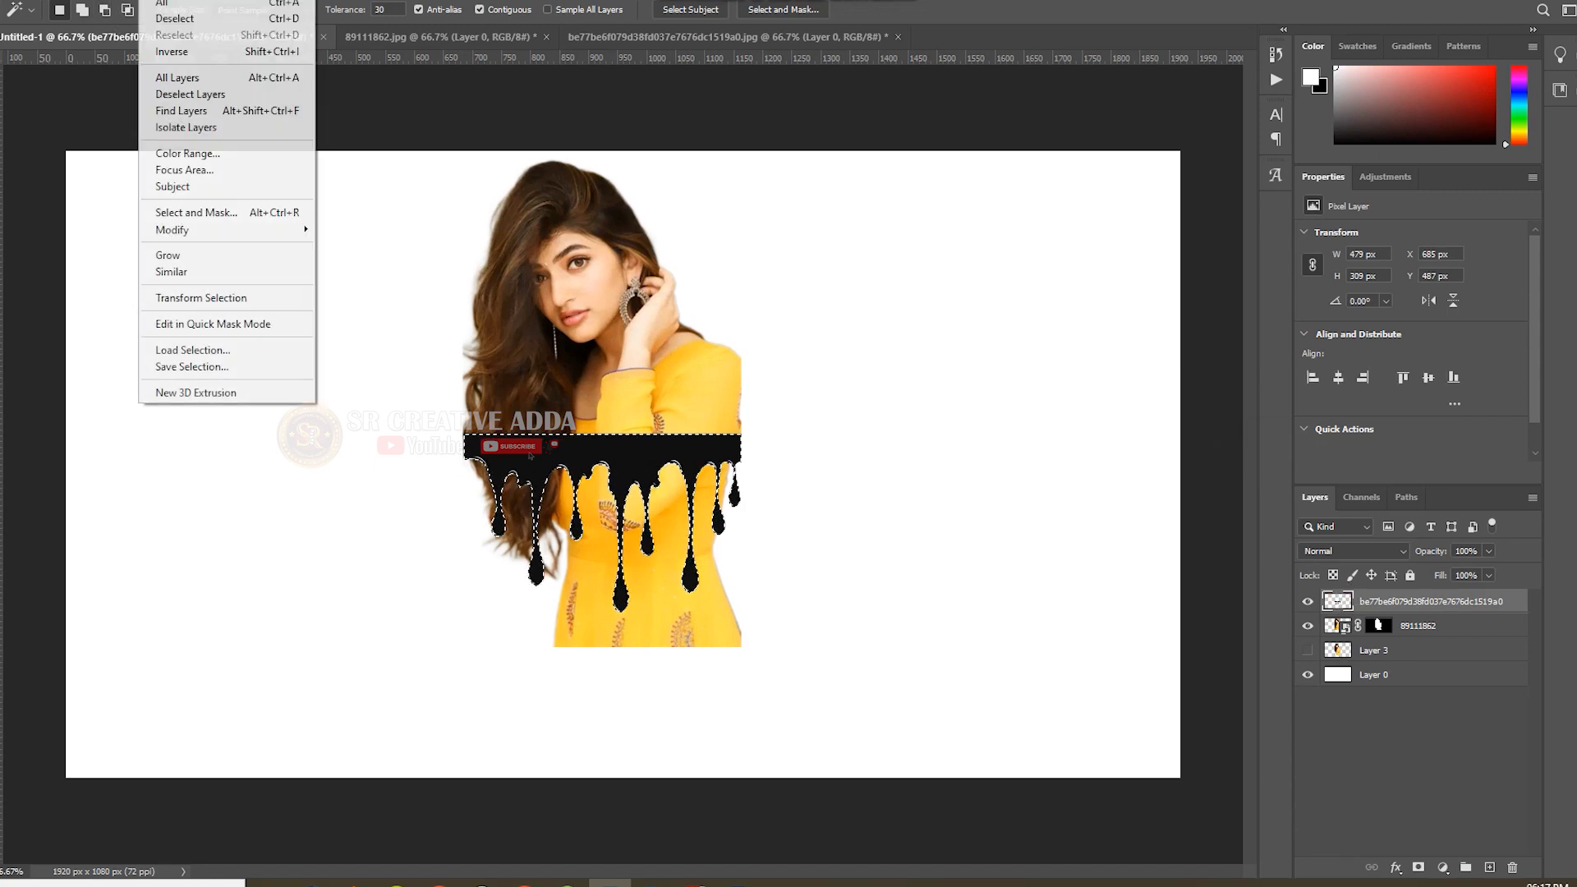
click(170, 55)
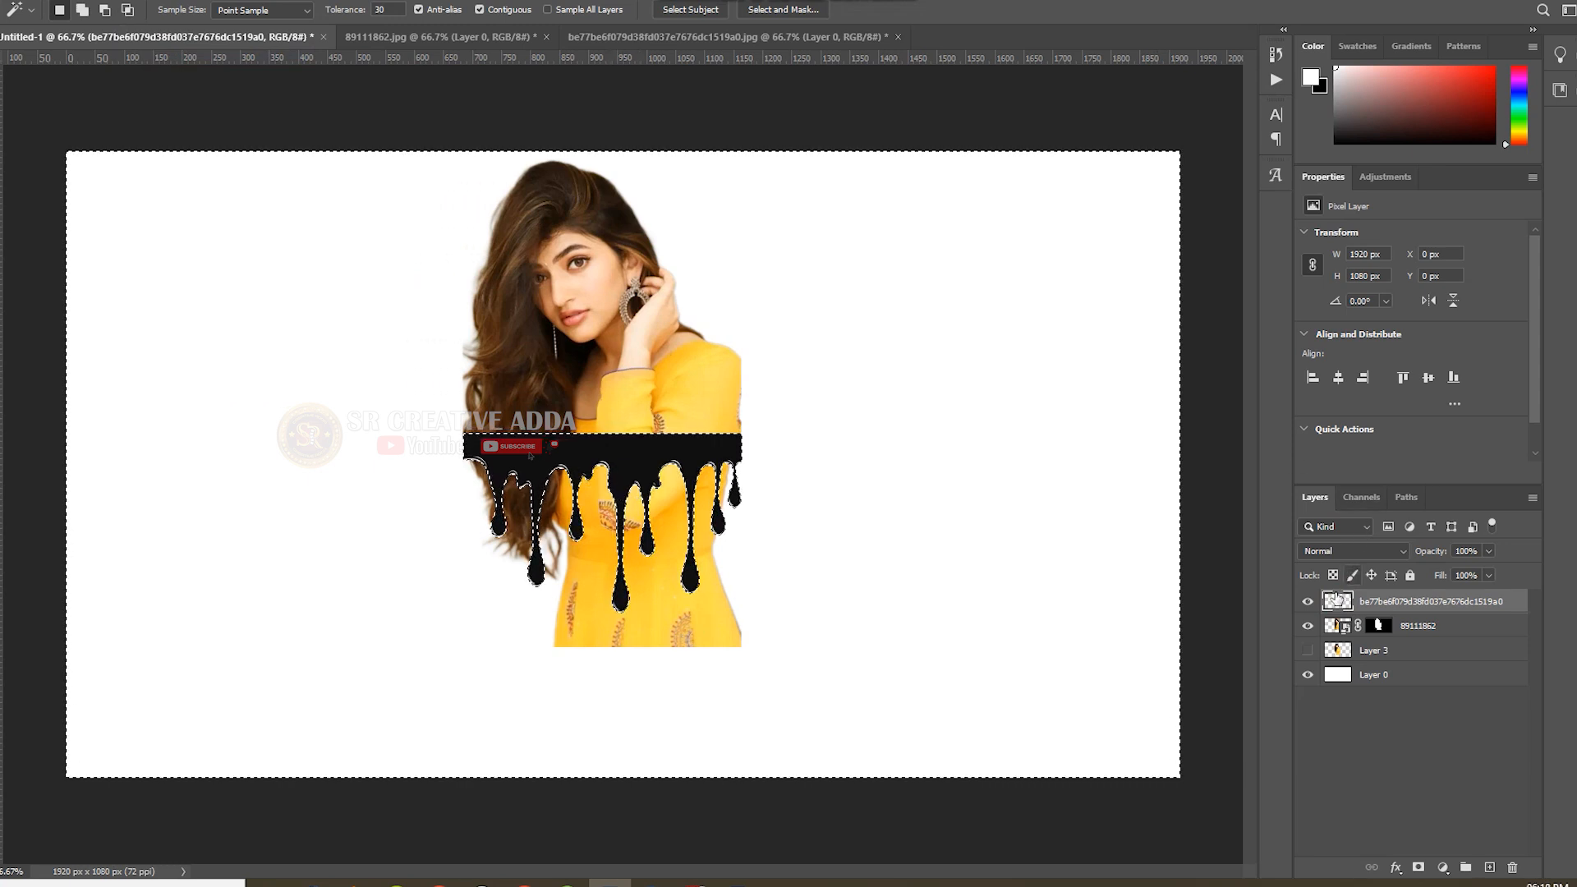
click(1308, 602)
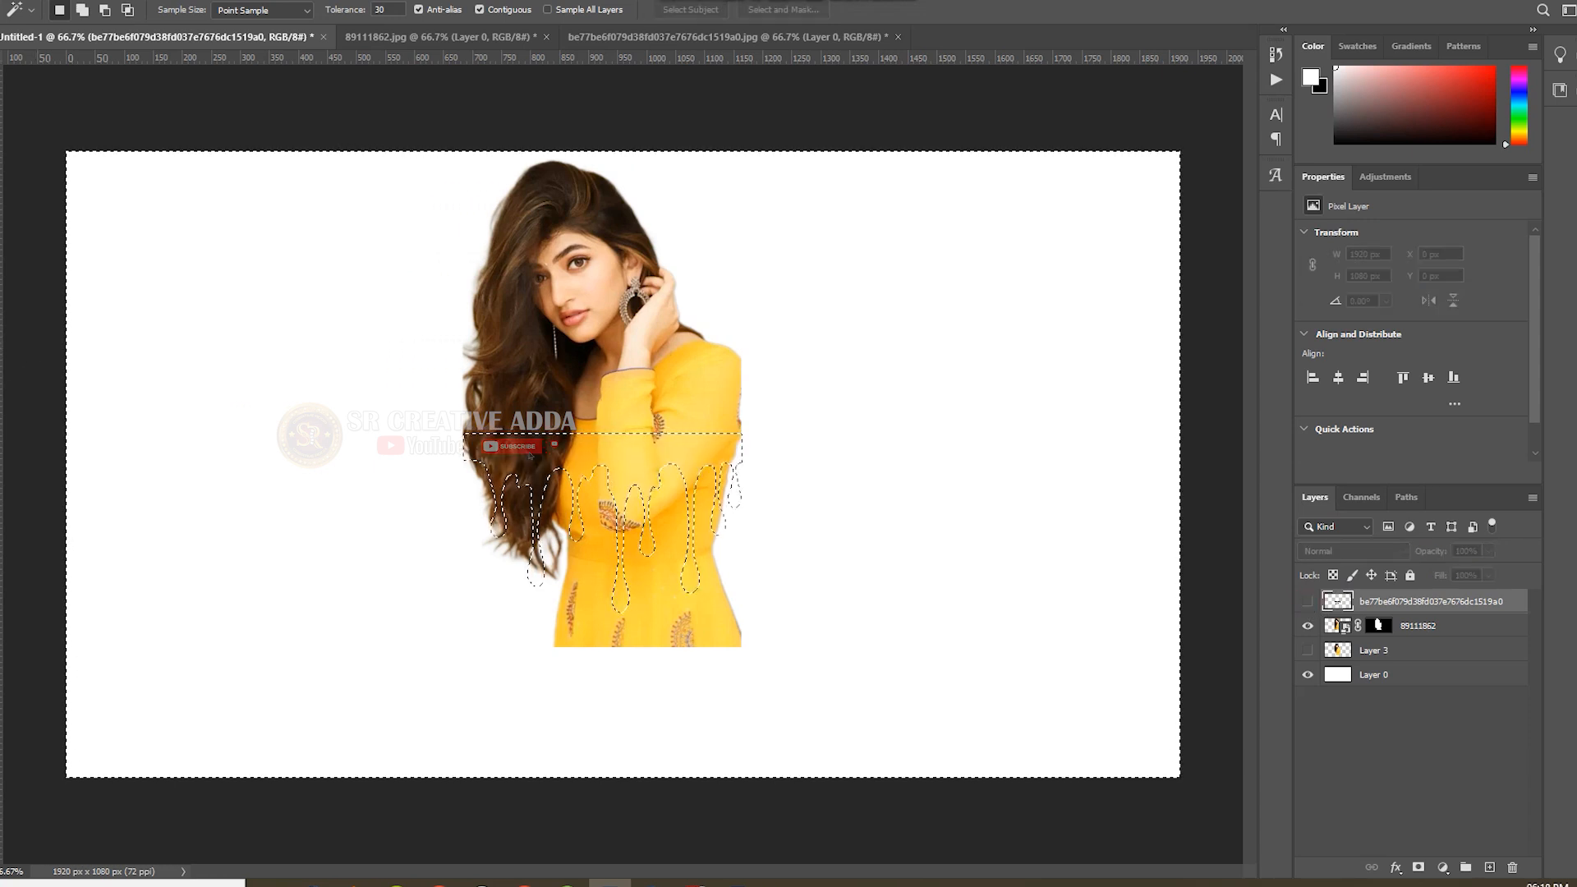
Brush black on the portrait's layer mask below the drip outline to hide the lower body, and clear the selection.
key(b)
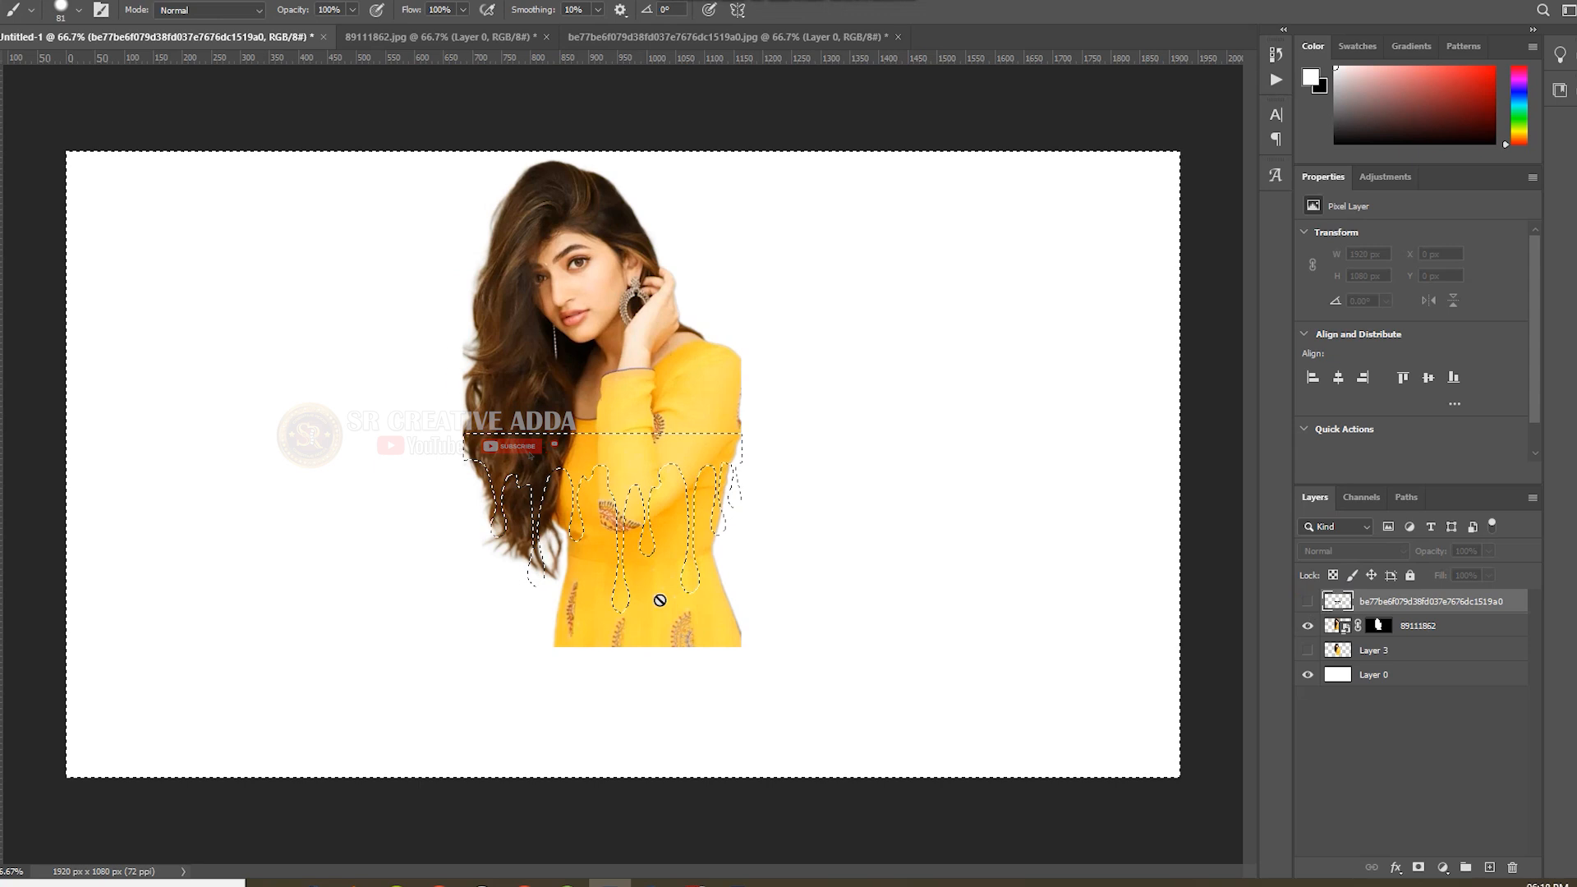
click(1383, 629)
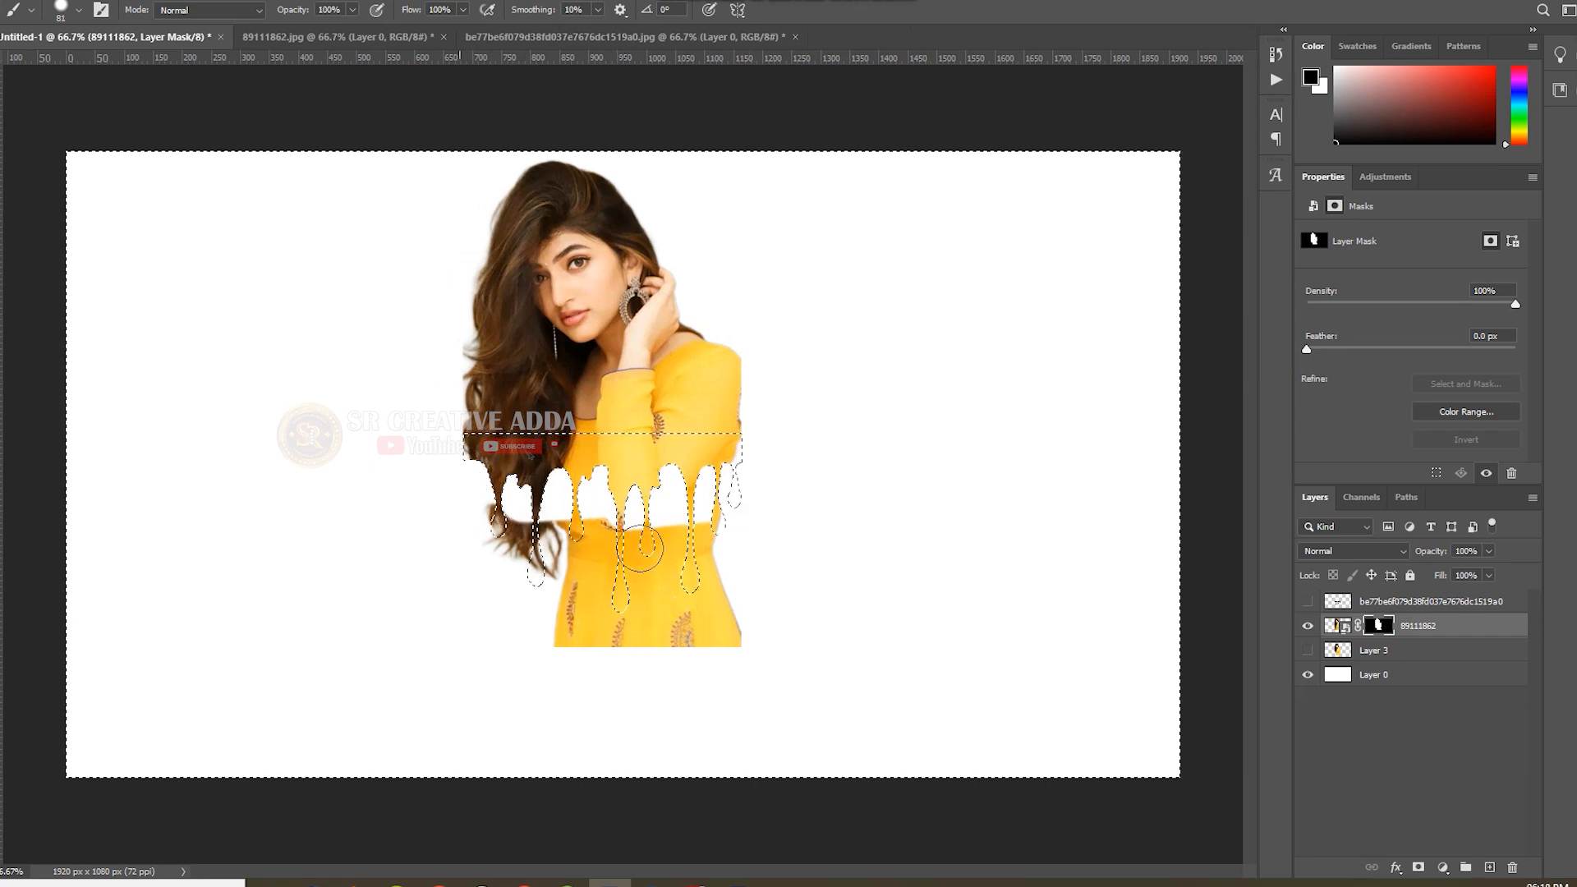
drag(739, 606, 443, 599)
mouse_move(620, 626)
mouse_down()
mouse_move(707, 619)
mouse_move(457, 653)
mouse_move(740, 634)
mouse_up()
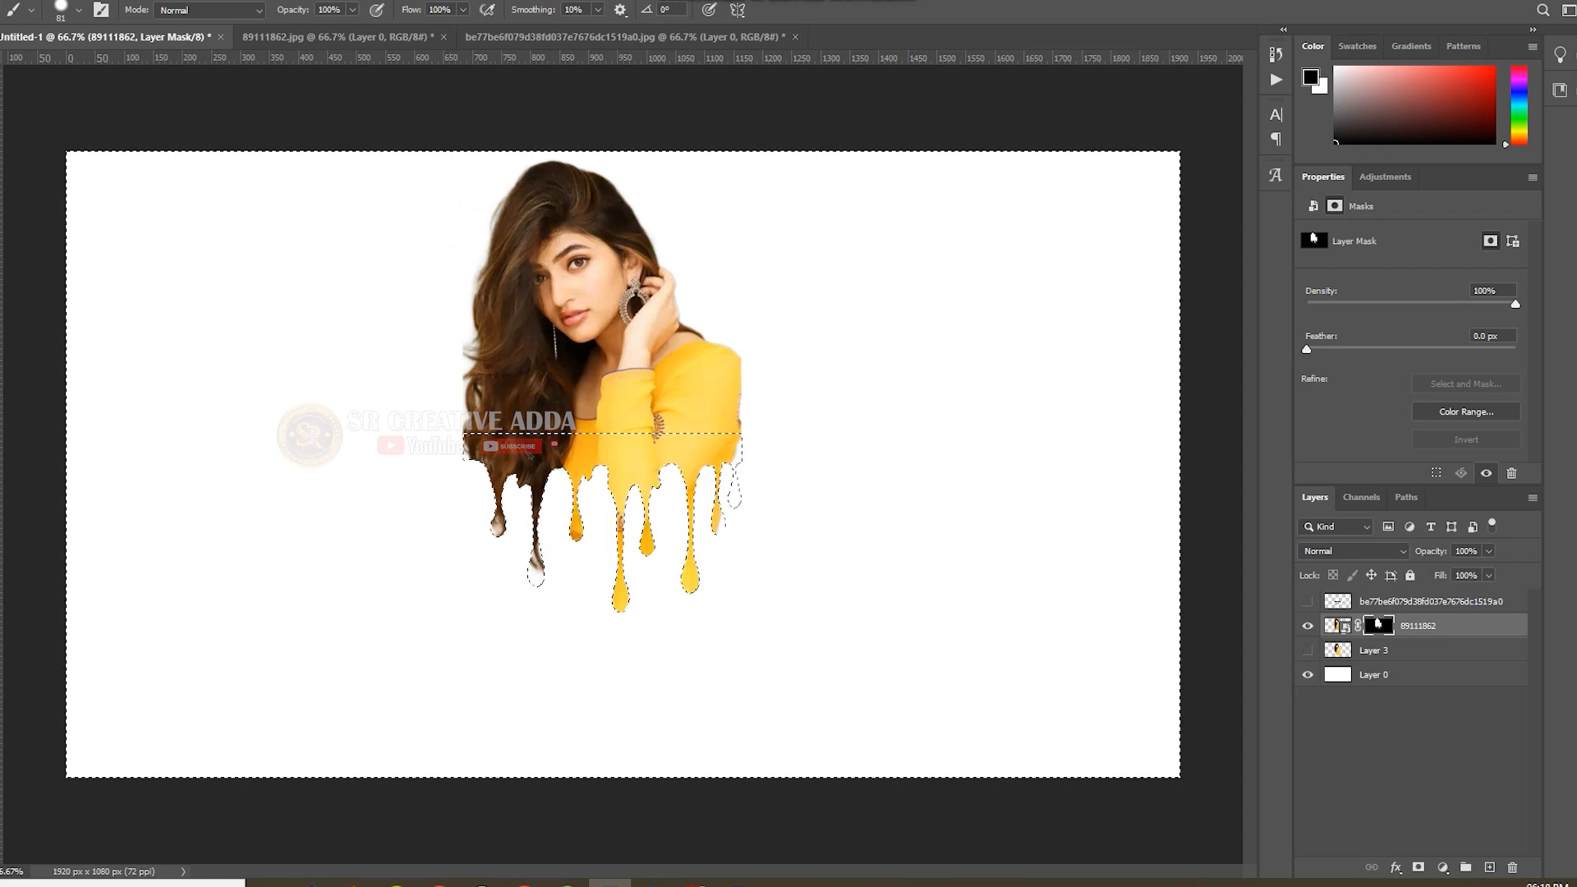
key(v)
key(ctrl)
key(ctrl+d)
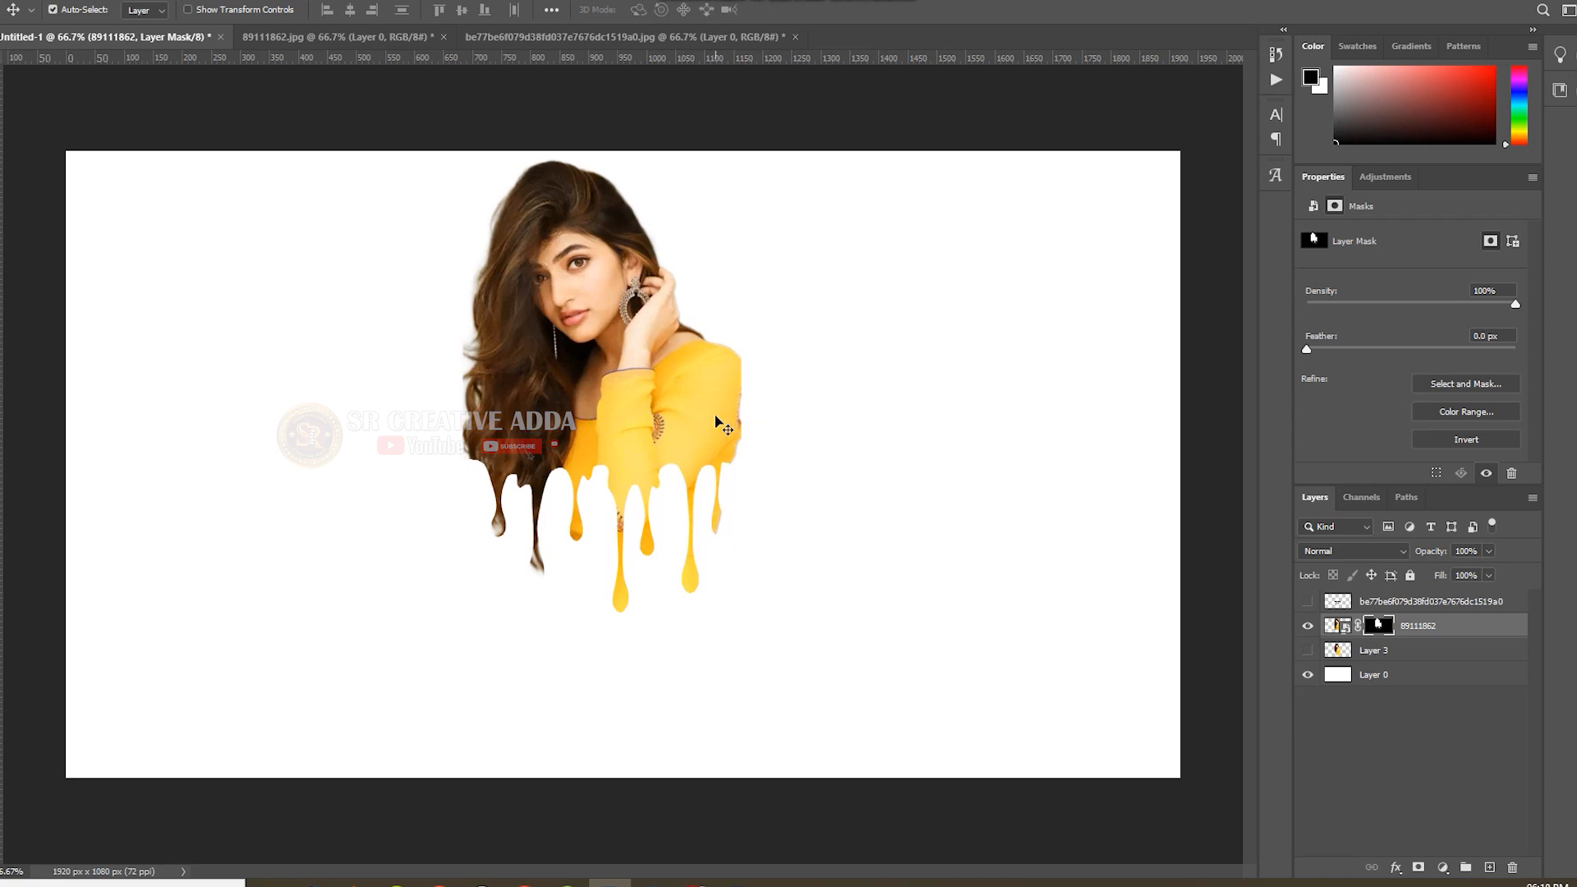
Undo the mask painting and the hiding of the drip layer, and remove the drip selection.
key(ctrl+z)
key(ctrl+z)
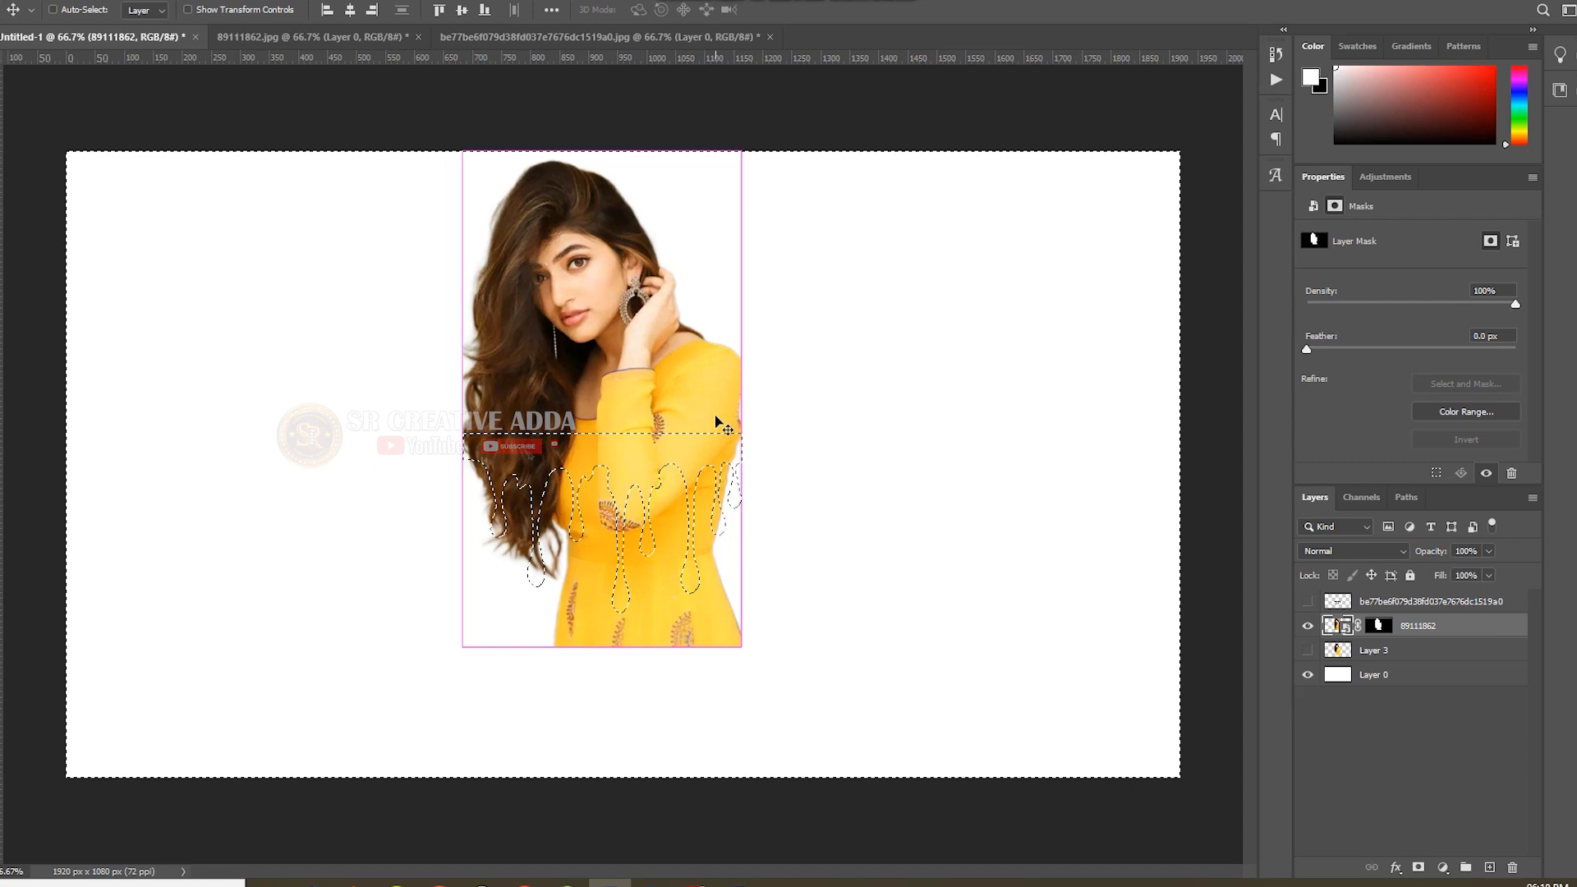
key(ctrl+z)
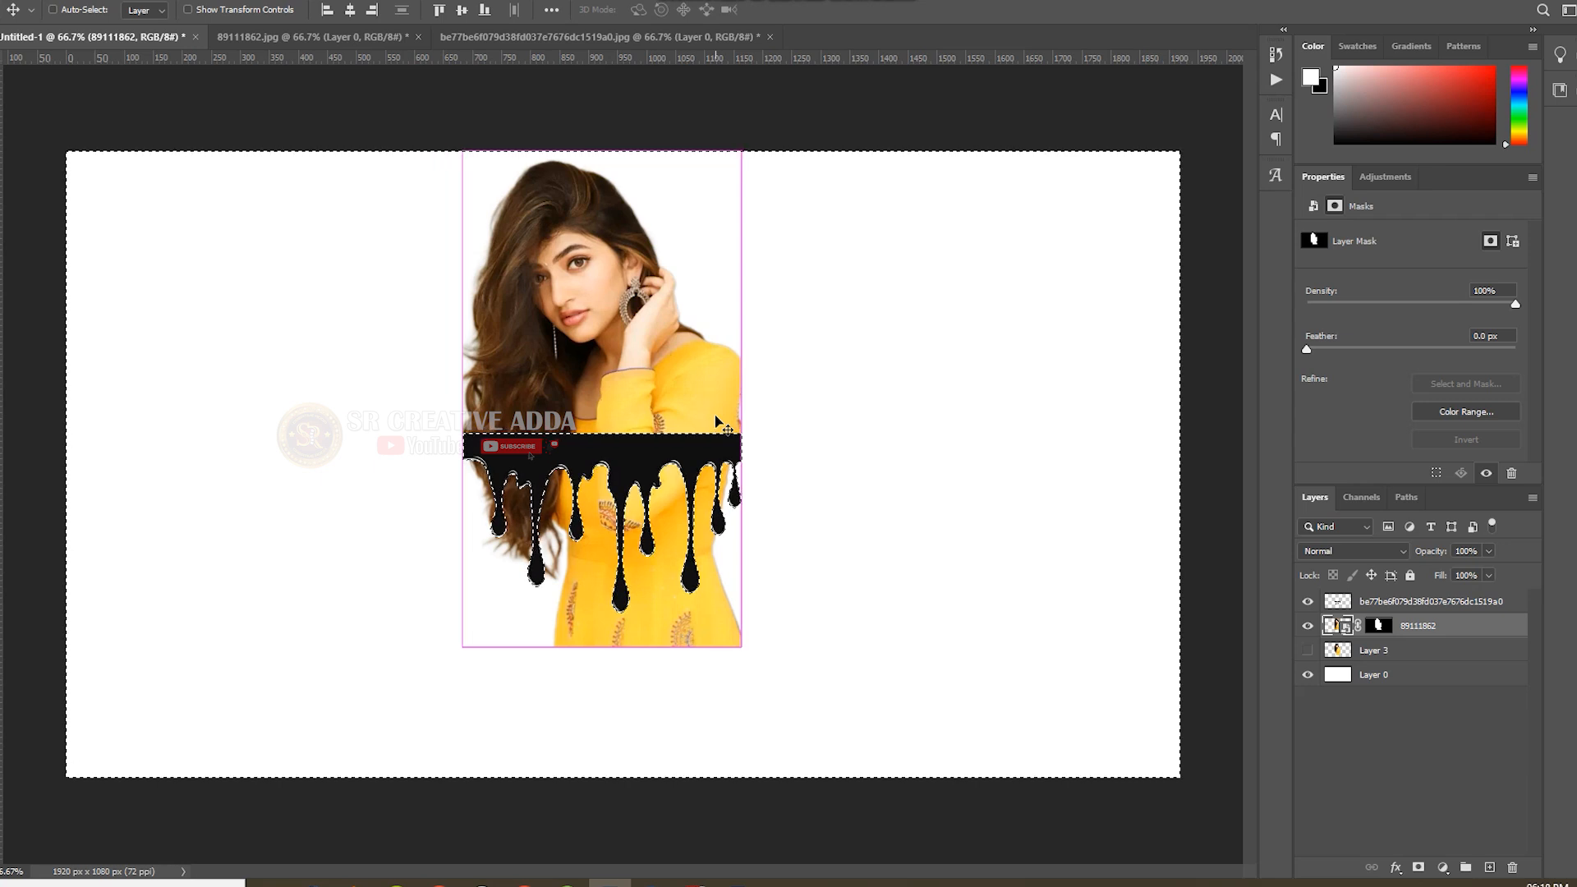
key(ctrl+shift+i)
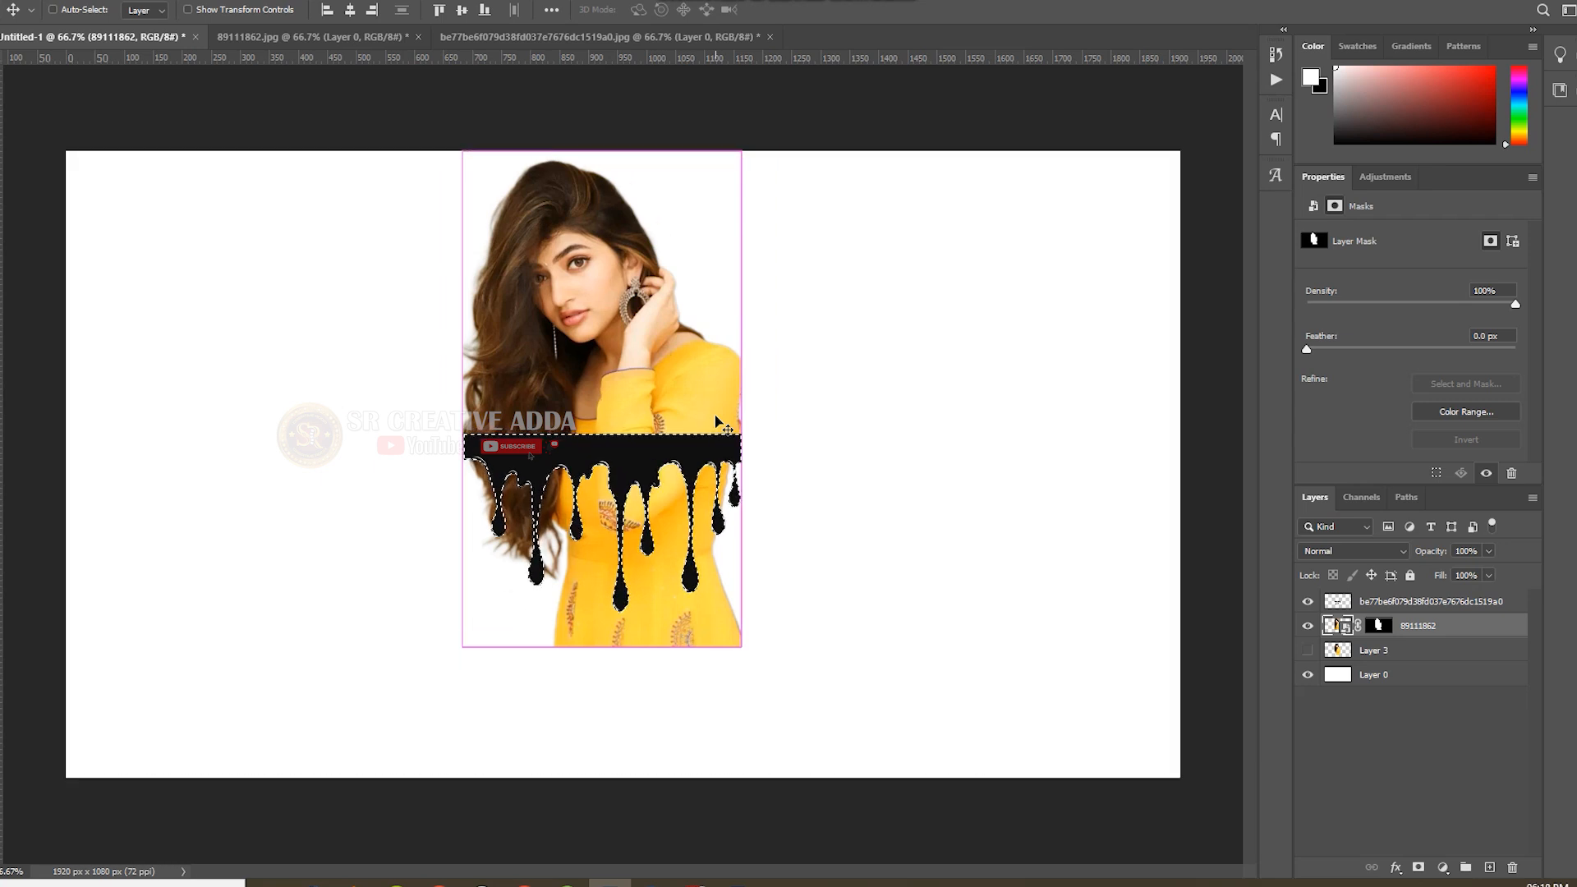
key(ctrl+d)
Scale the drip shape down to about 89% width and 92% height, and position it across the torso just below the elbow-side sleeve.
drag(581, 457, 582, 411)
key(ctrl+t)
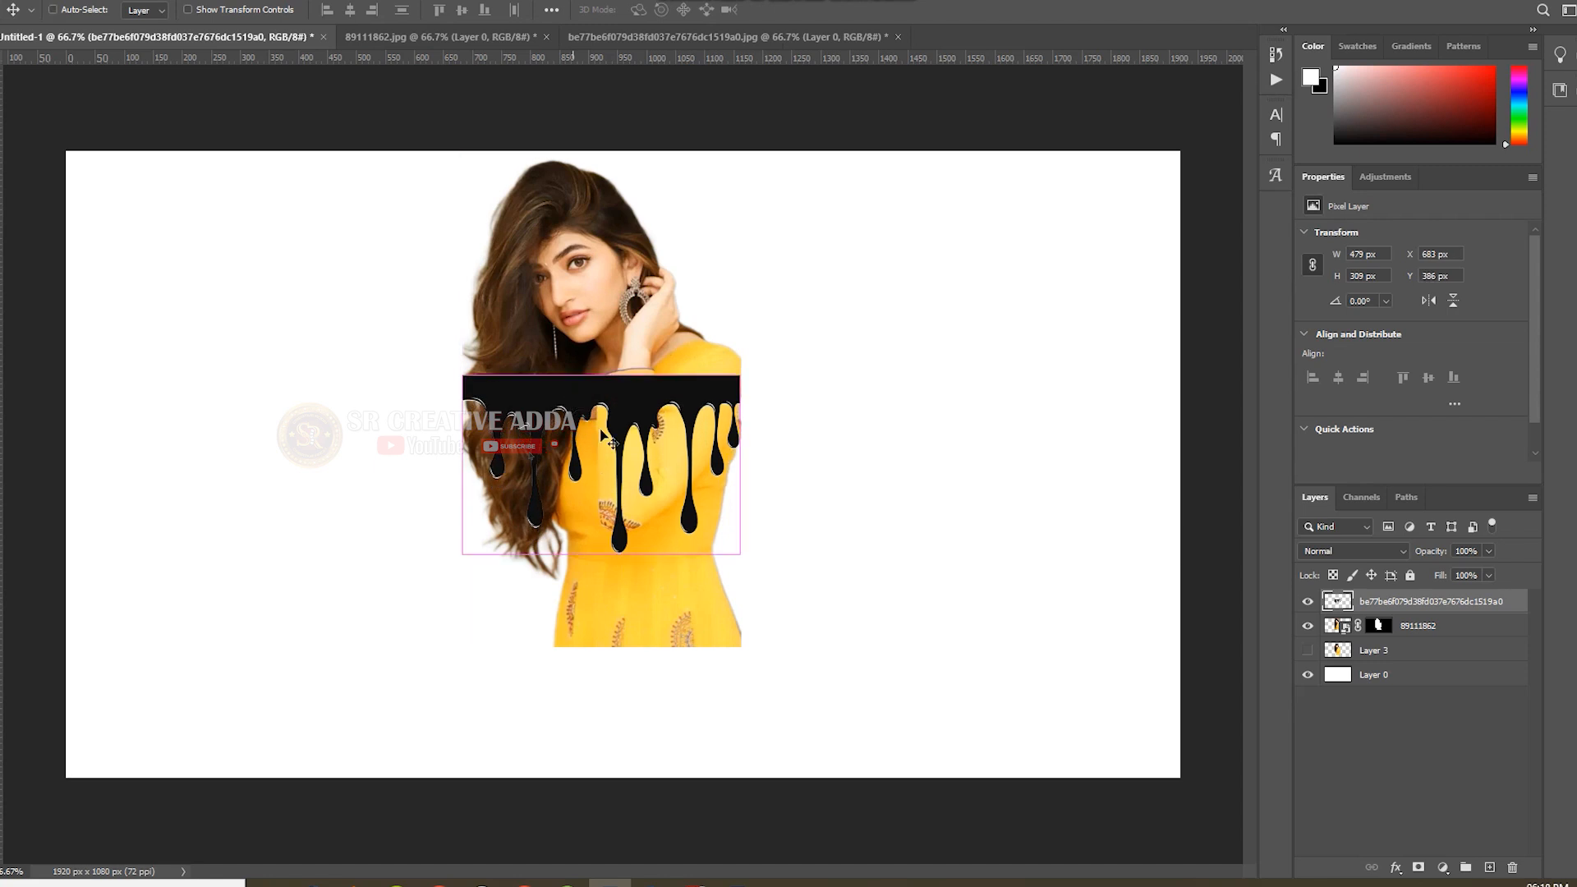
drag(737, 376, 717, 391)
drag(597, 450, 609, 486)
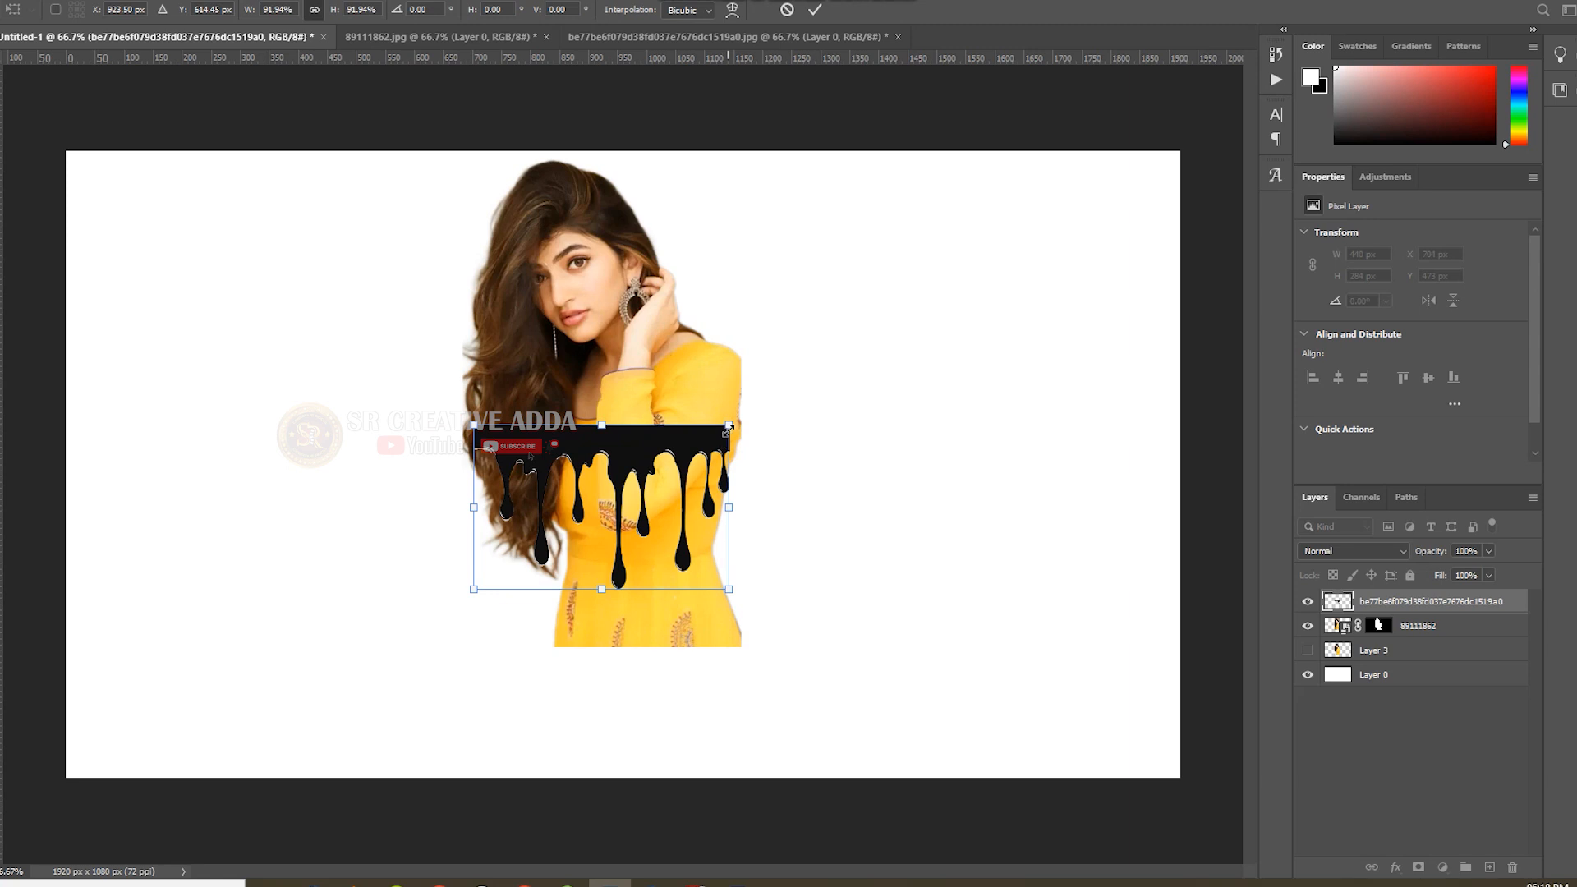
drag(696, 444, 697, 484)
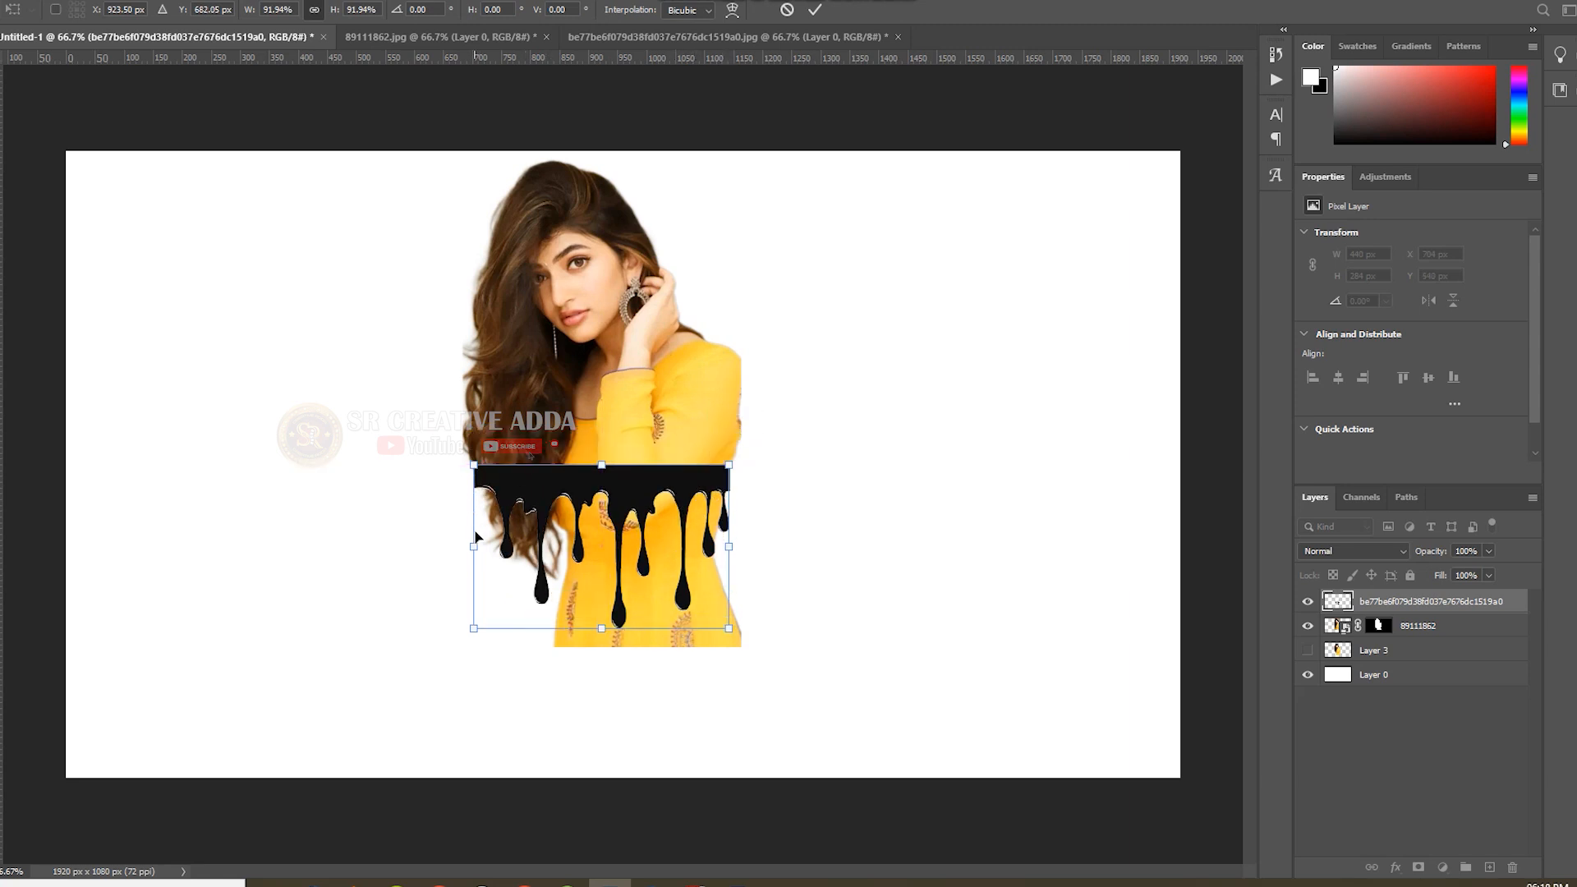
mouse_move(472, 548)
mouse_down()
mouse_move(483, 535)
mouse_move(481, 549)
mouse_up()
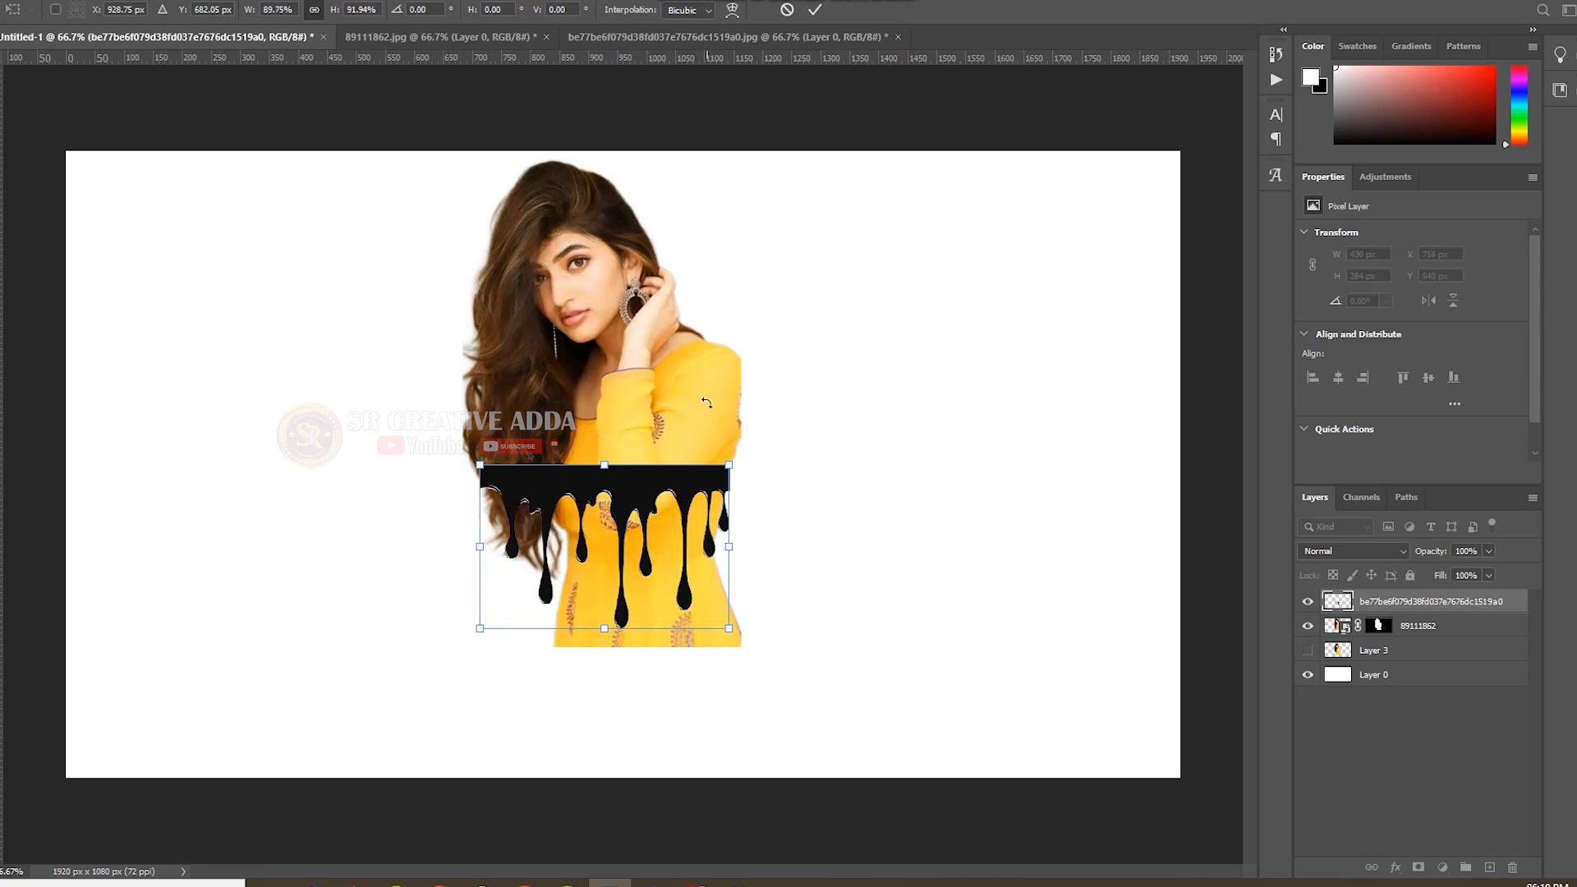
drag(731, 546, 730, 546)
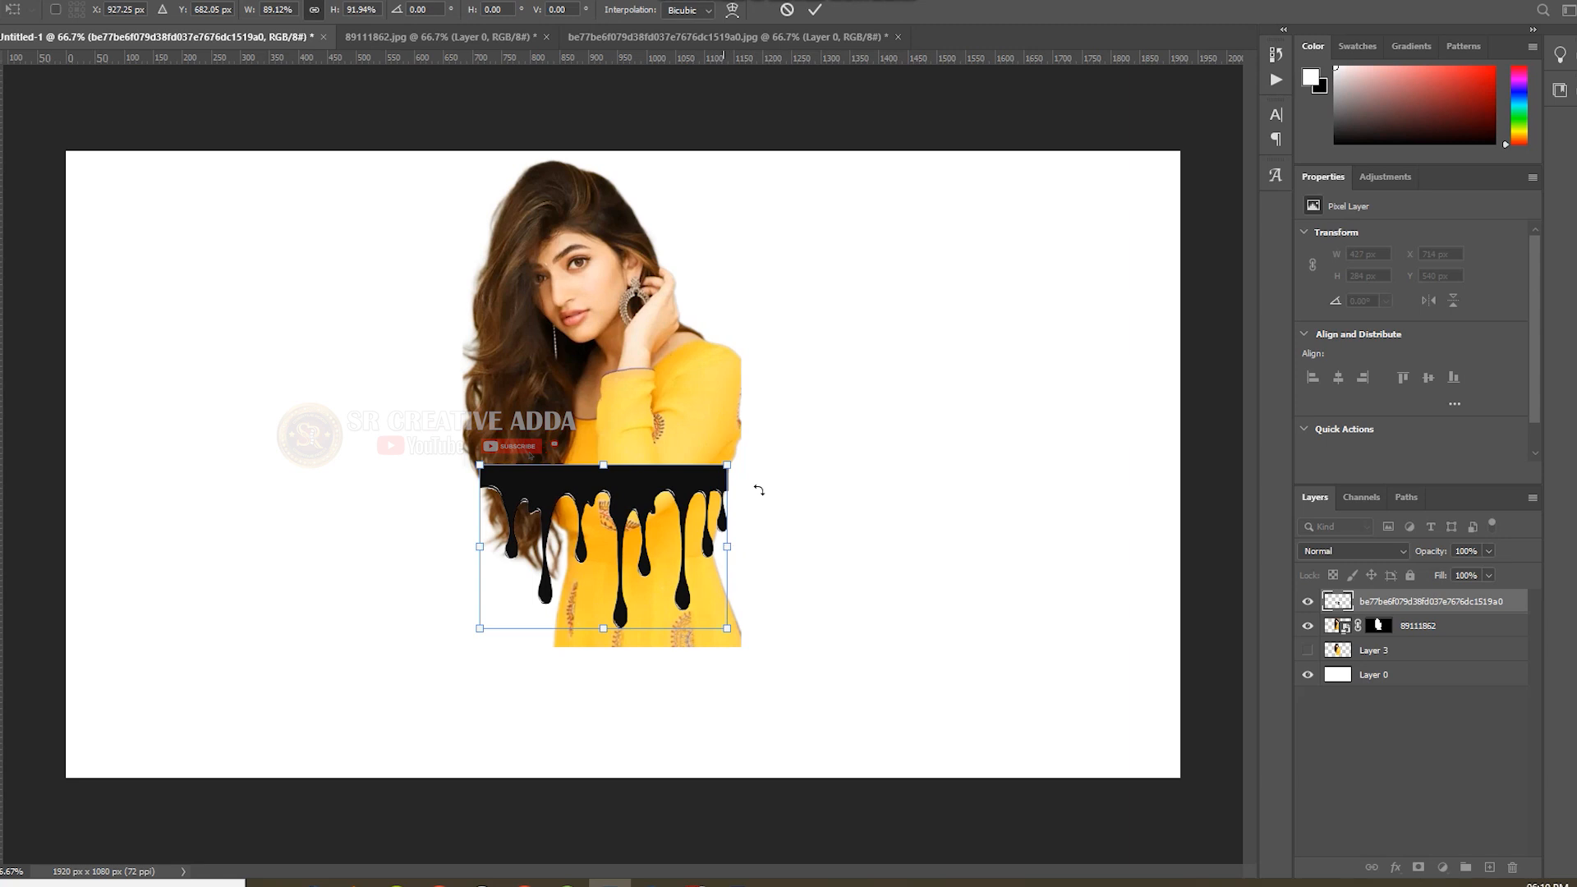
click(814, 10)
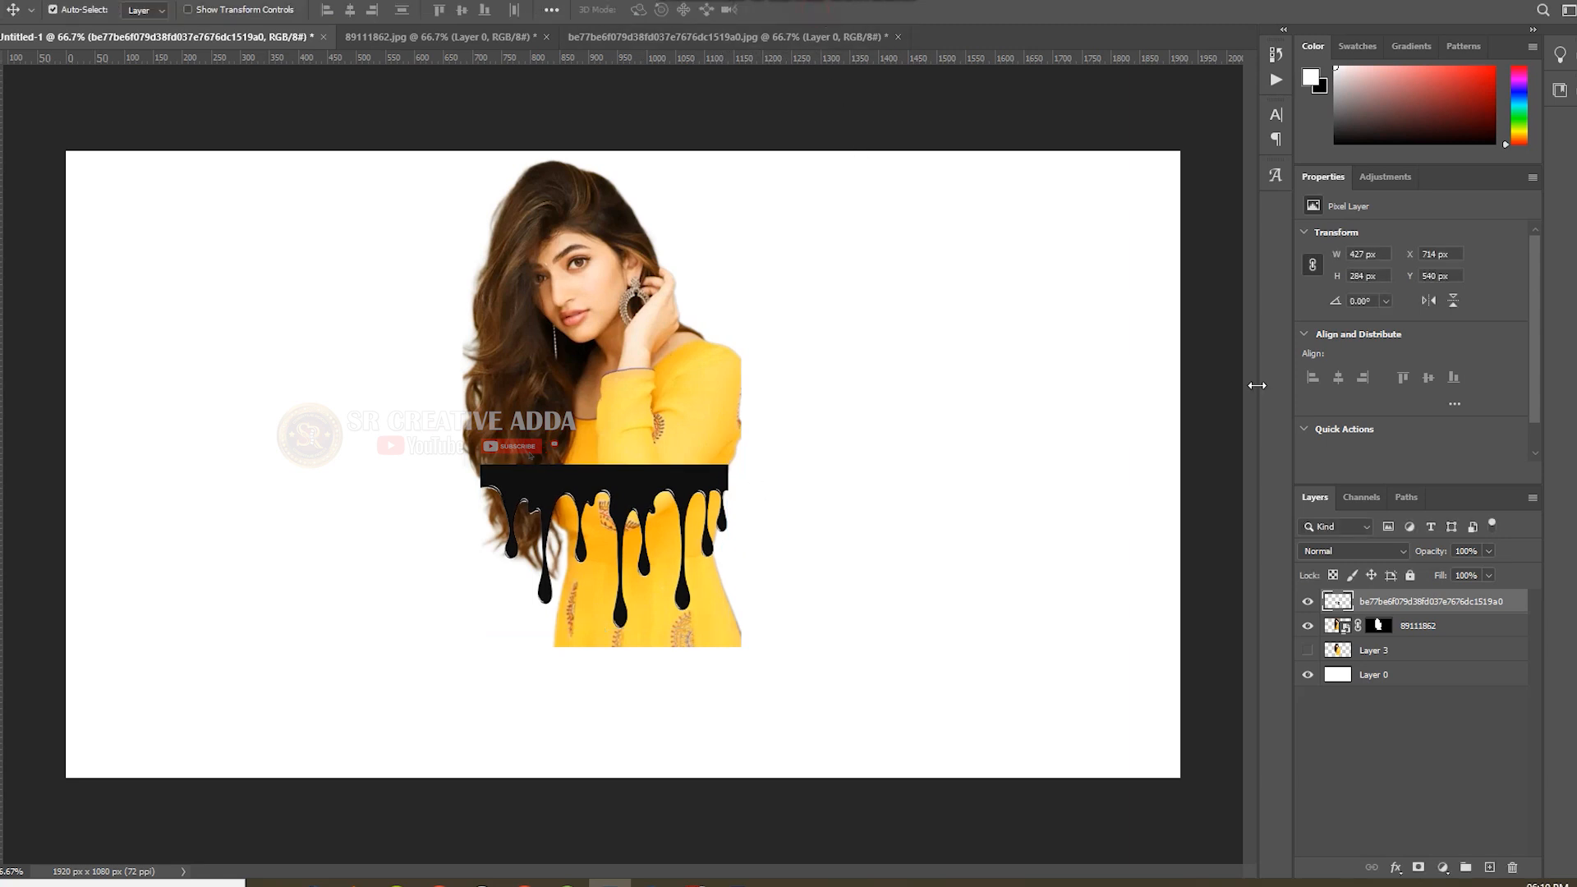
Select the resized drip shape's outline, invert the selection and hide the drip layer.
ctrl+click(1328, 604)
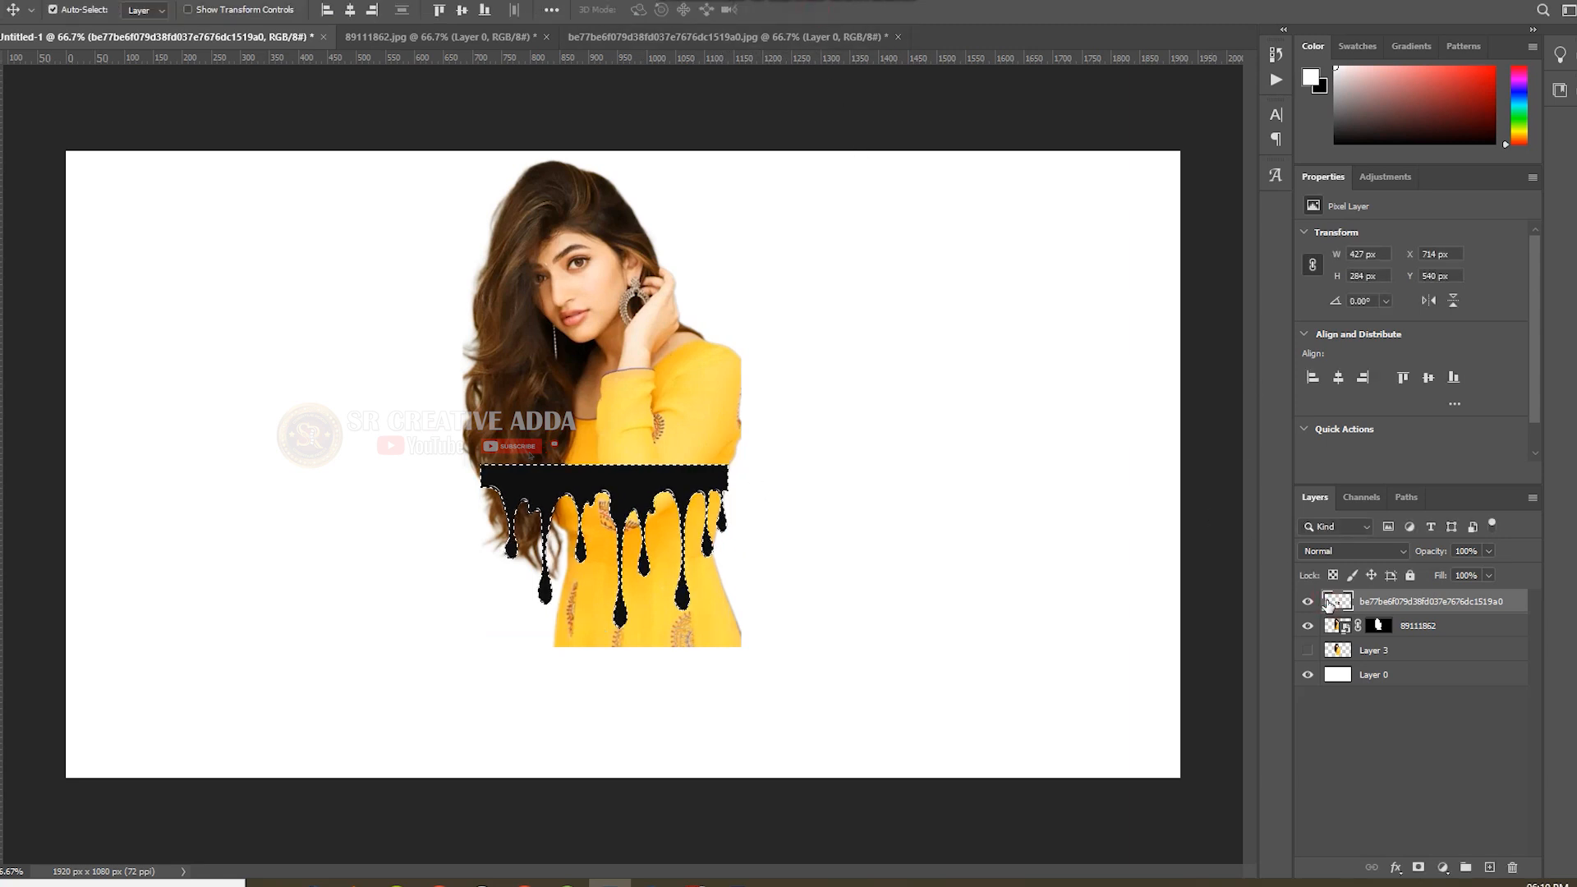
key(ctrl+shift+i)
click(1308, 601)
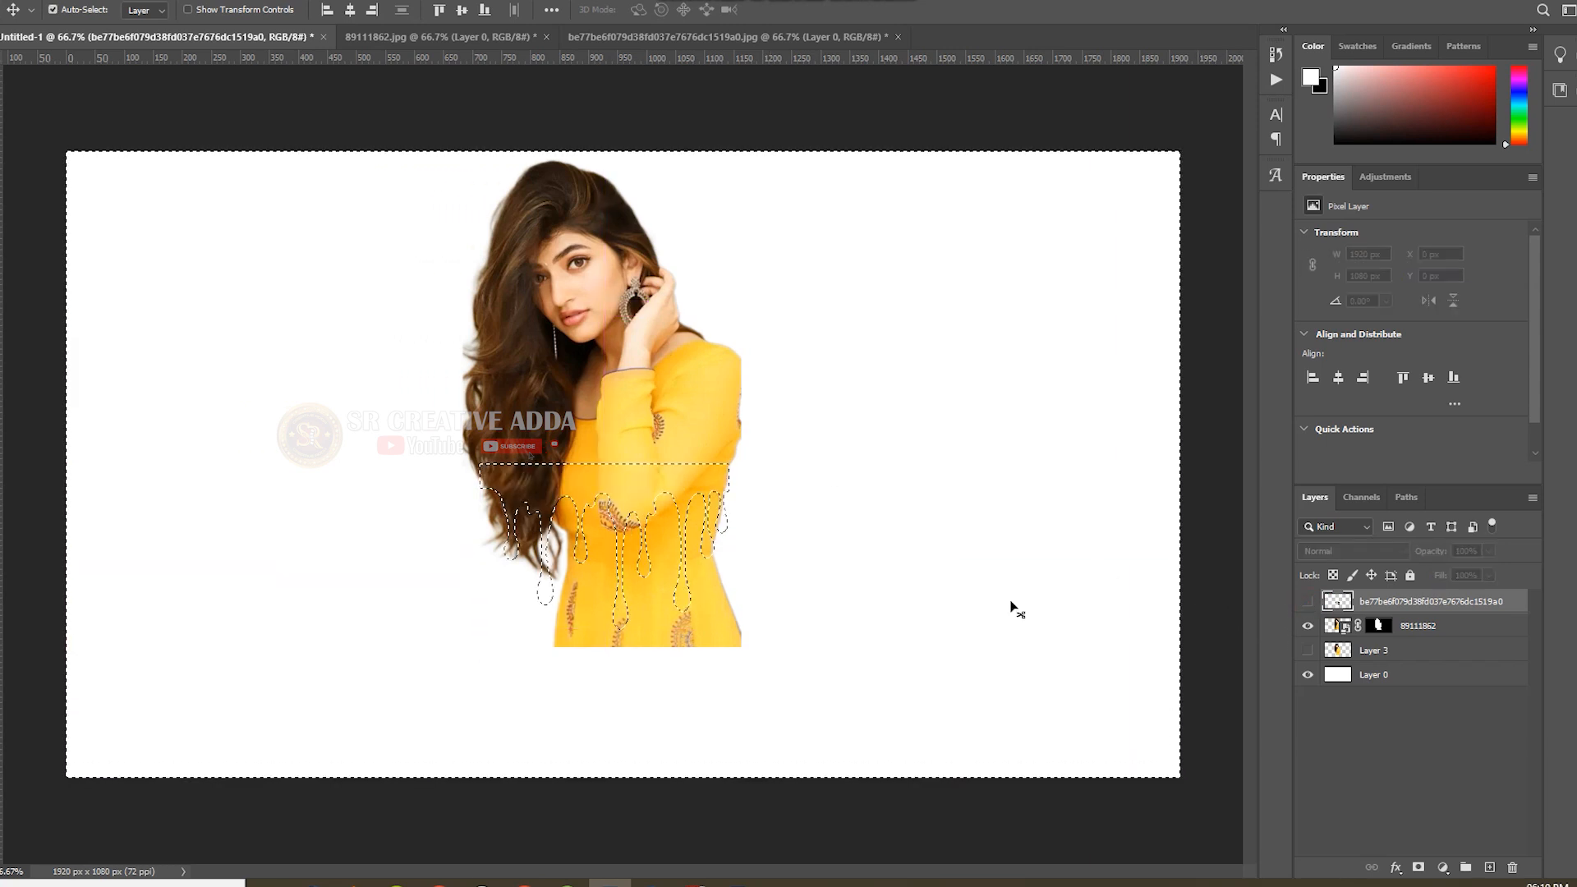
Paint black with a 125 px brush on the portrait's layer mask to hide the body around the drips, and clear the selection.
key(b)
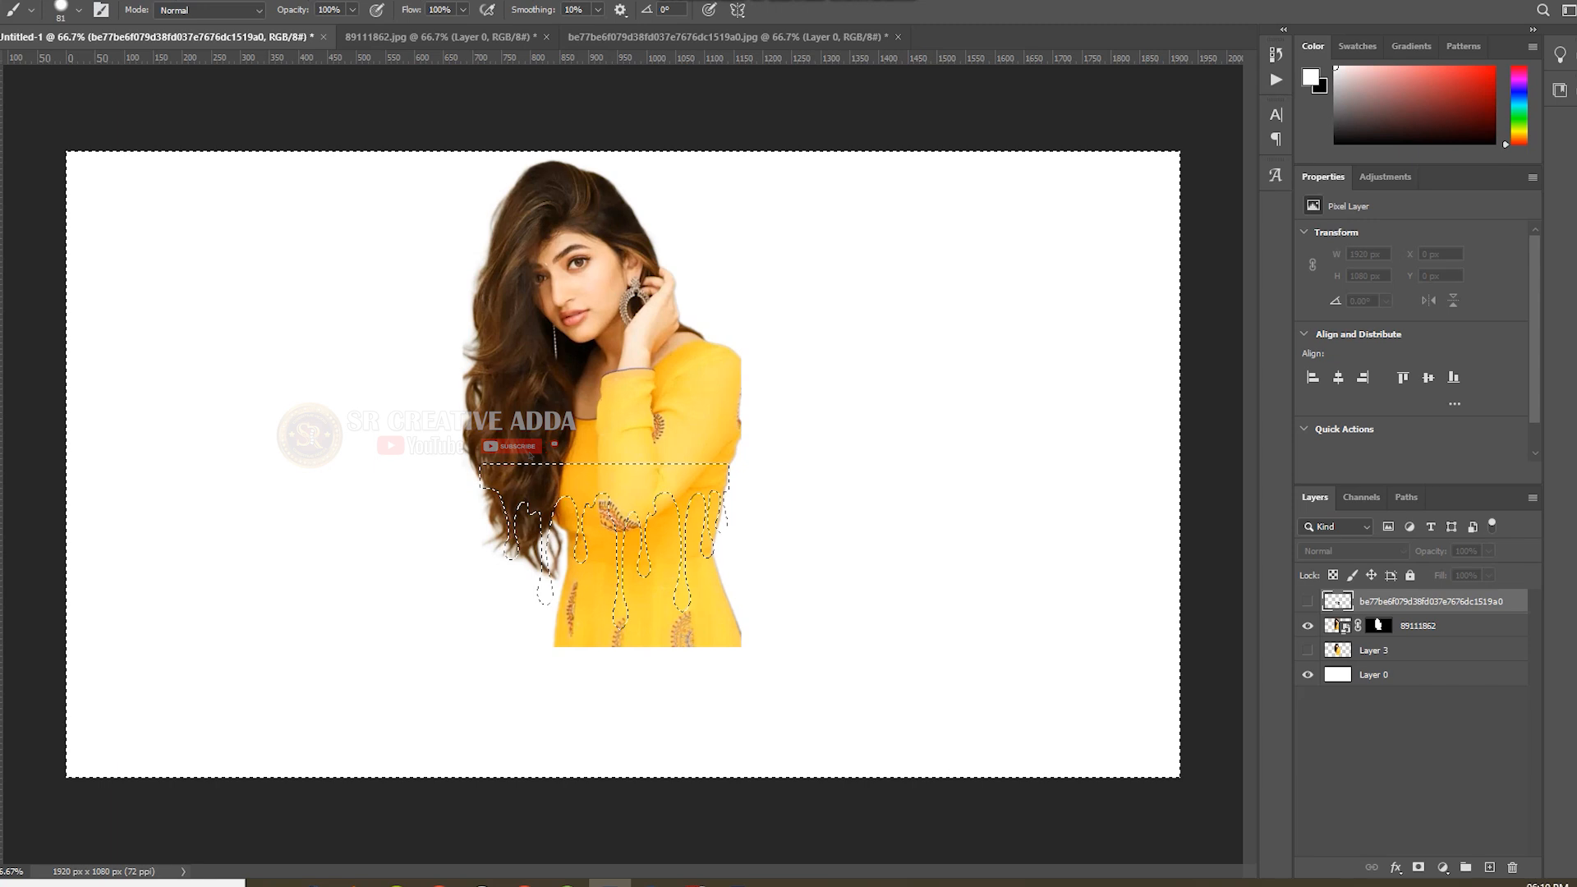
click(1379, 626)
key(x)
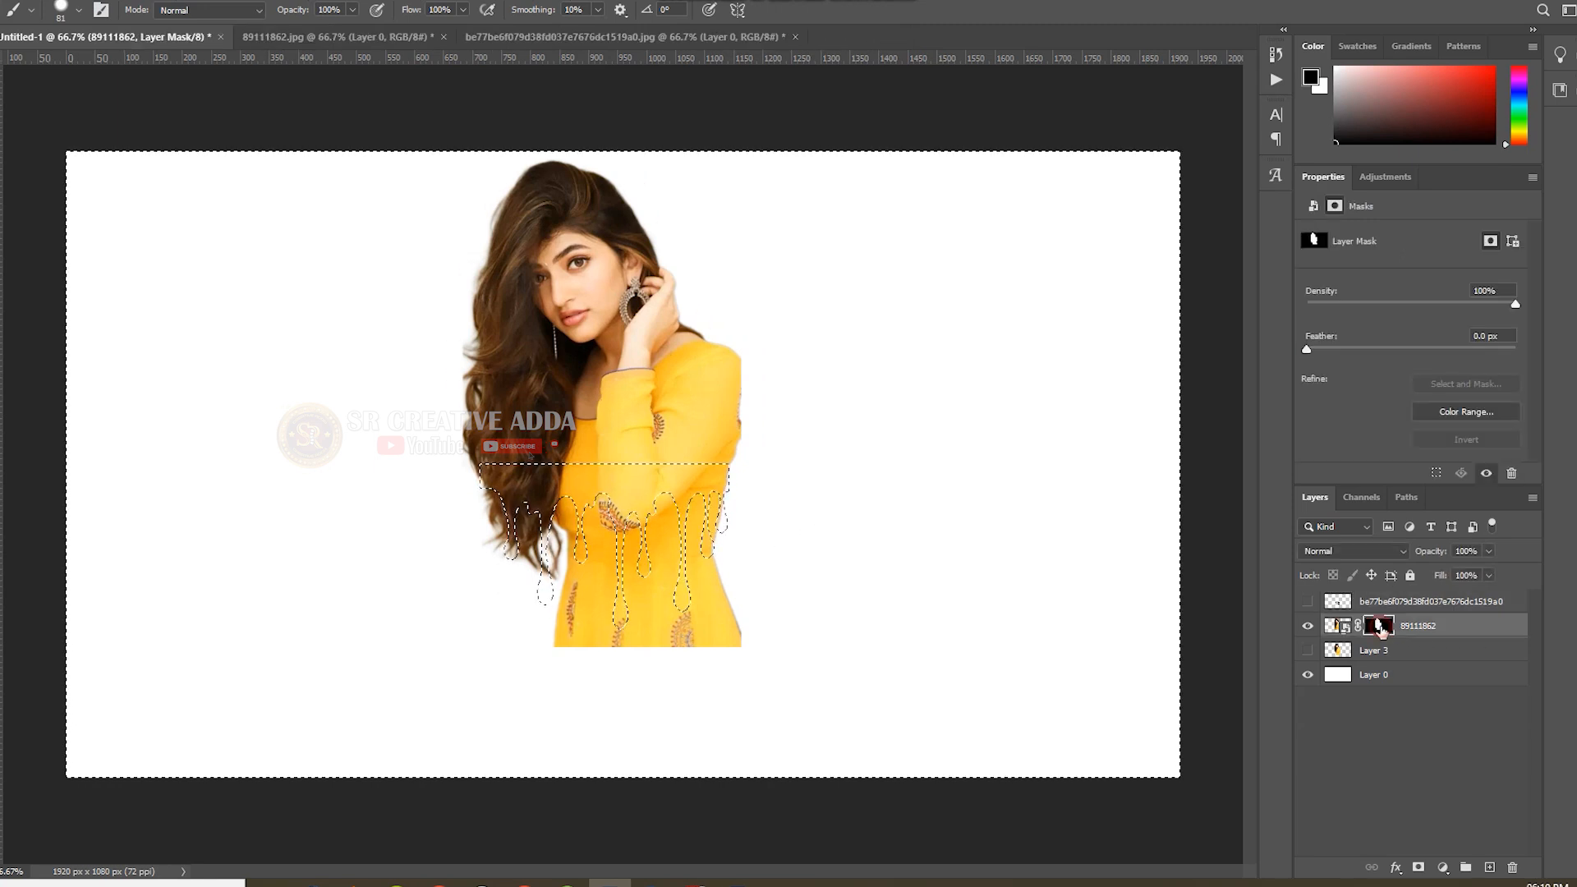
key(bracketright)
key(bracketright)
key(bracketright)
mouse_move(785, 582)
mouse_down()
mouse_move(359, 629)
mouse_move(748, 612)
mouse_move(529, 639)
mouse_move(790, 653)
mouse_move(564, 601)
mouse_move(815, 513)
mouse_move(783, 539)
mouse_move(598, 538)
mouse_move(747, 523)
mouse_move(743, 502)
mouse_move(681, 491)
mouse_move(476, 516)
mouse_move(616, 516)
mouse_move(668, 495)
mouse_move(557, 503)
mouse_move(575, 568)
mouse_up()
key(ctrl+z)
mouse_move(831, 546)
mouse_down()
mouse_move(600, 640)
mouse_move(519, 642)
mouse_move(839, 545)
mouse_move(644, 541)
mouse_move(660, 522)
mouse_move(724, 522)
mouse_move(481, 525)
mouse_move(581, 525)
mouse_up()
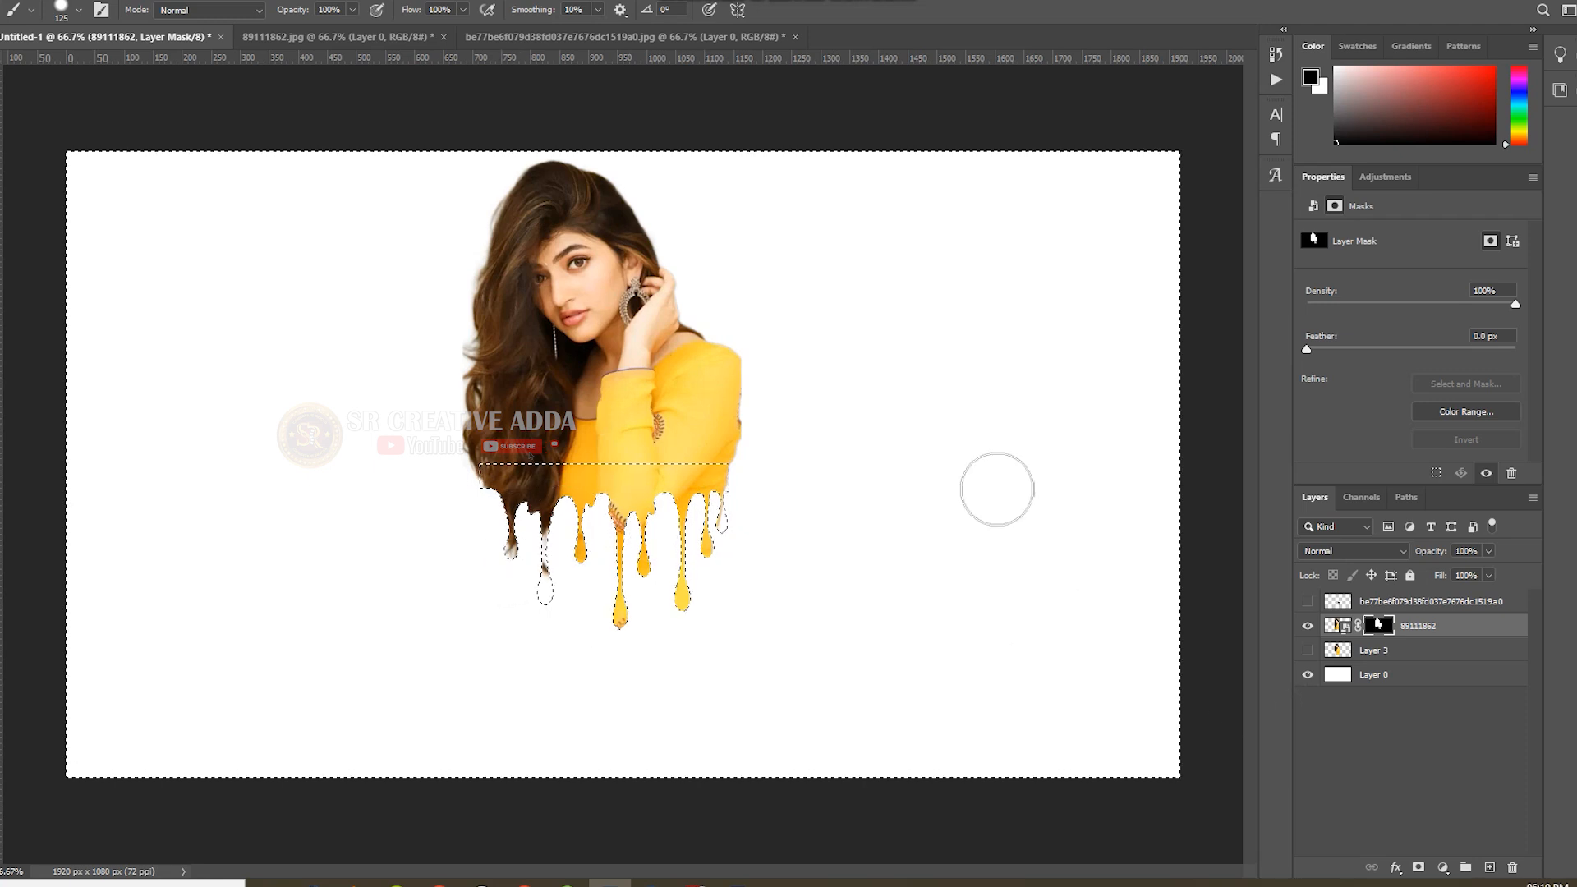
key(ctrl+d)
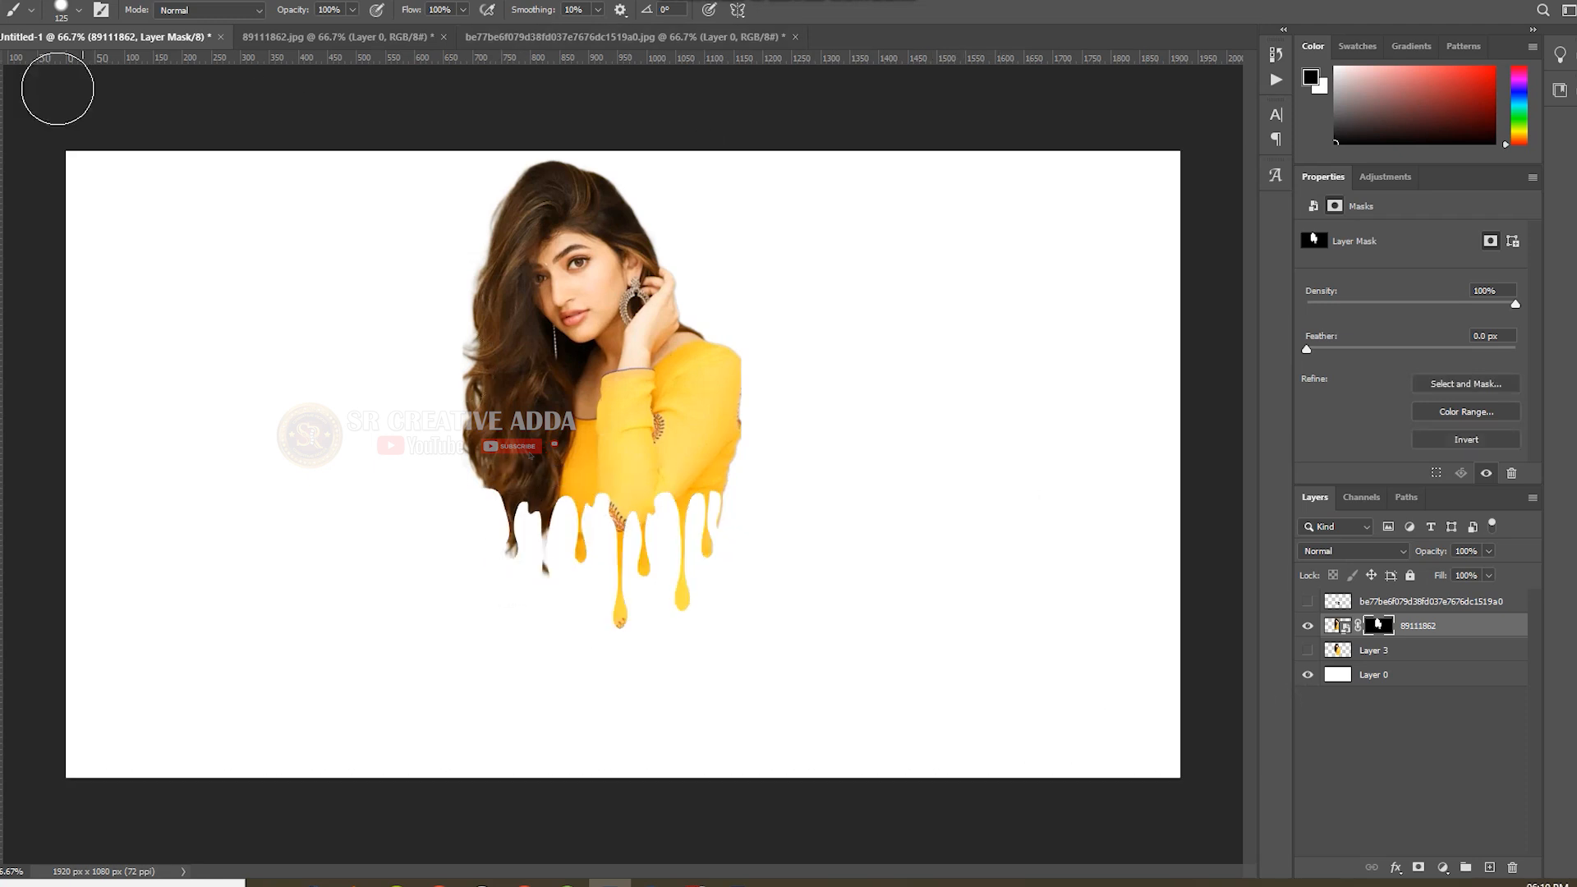
Move the dripping portrait to the left side of the canvas.
key(v)
drag(571, 283, 210, 295)
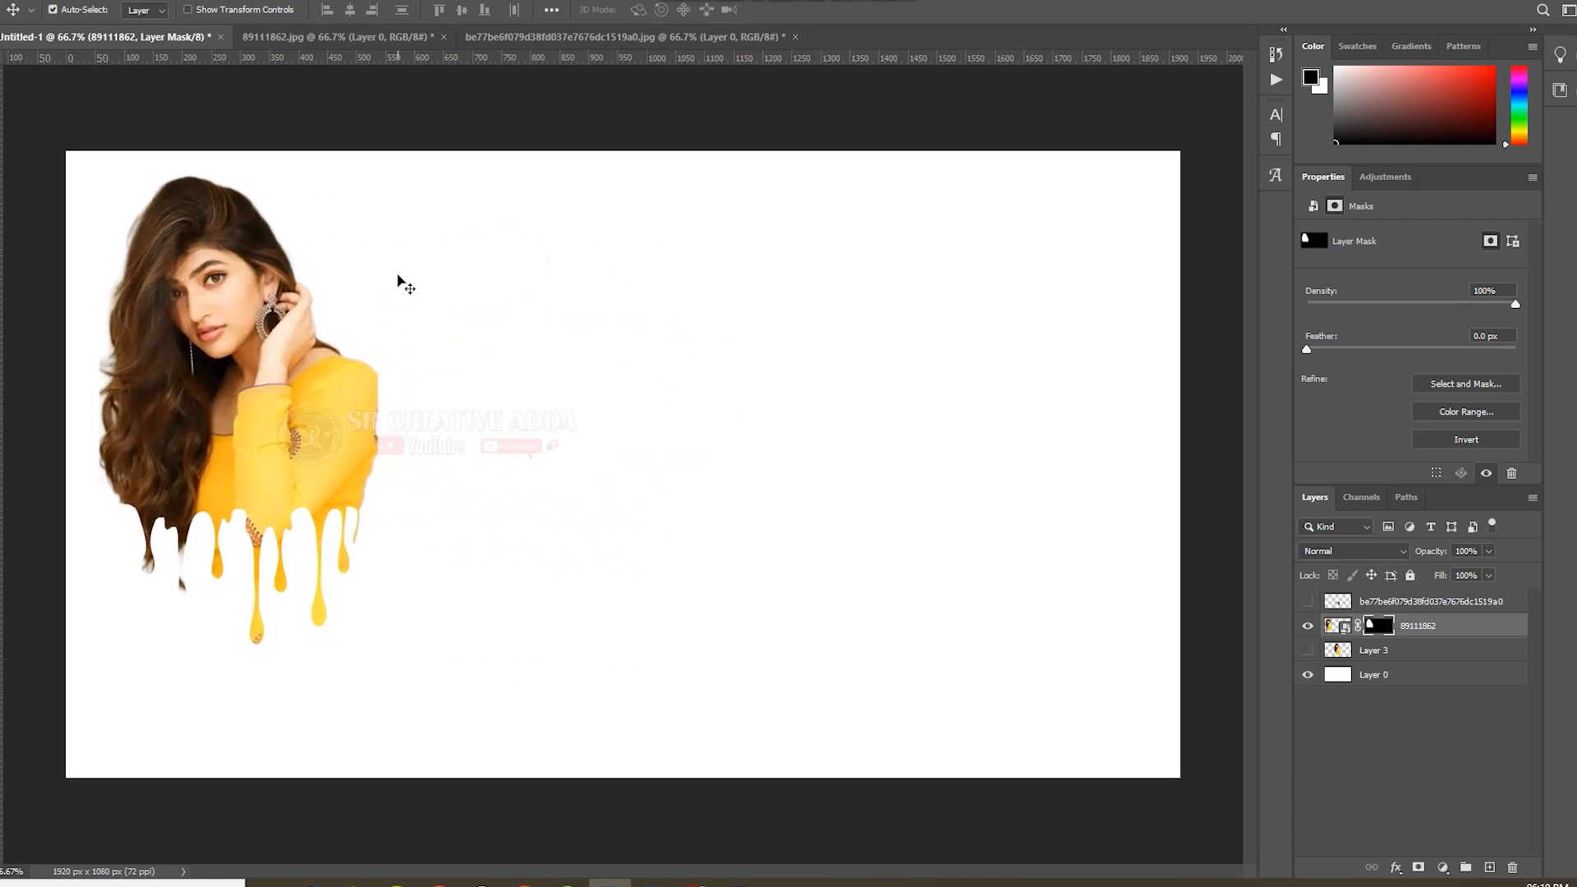
key(ctrl)
Switch to Chrome, search Google Images for "telugu heroine rashmika" and browse the results.
click(524, 884)
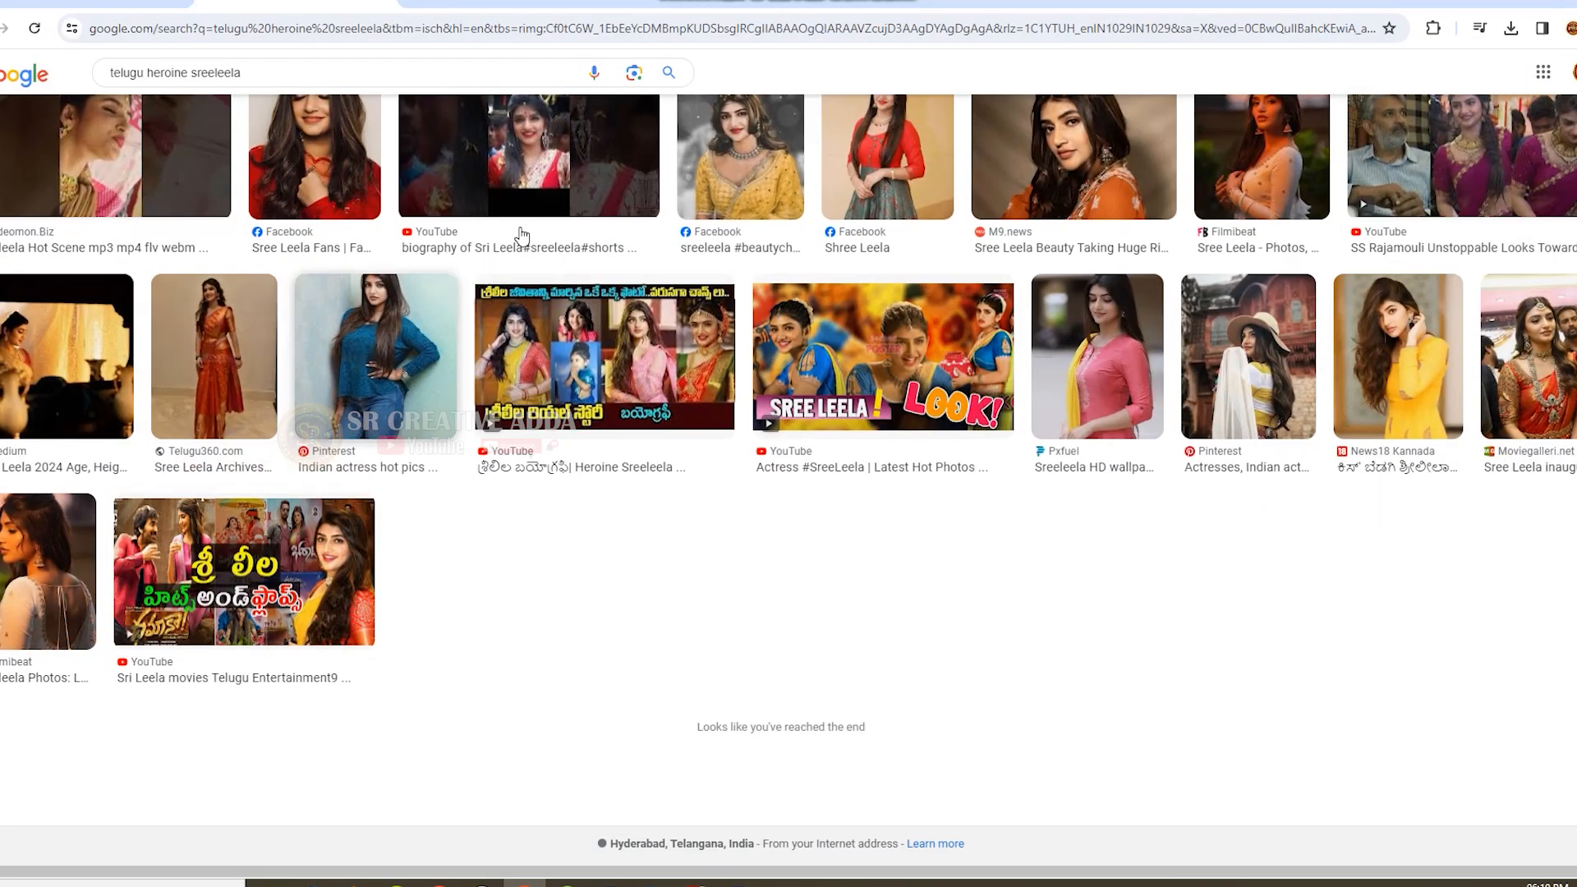
scroll(1014, 460, up, 7)
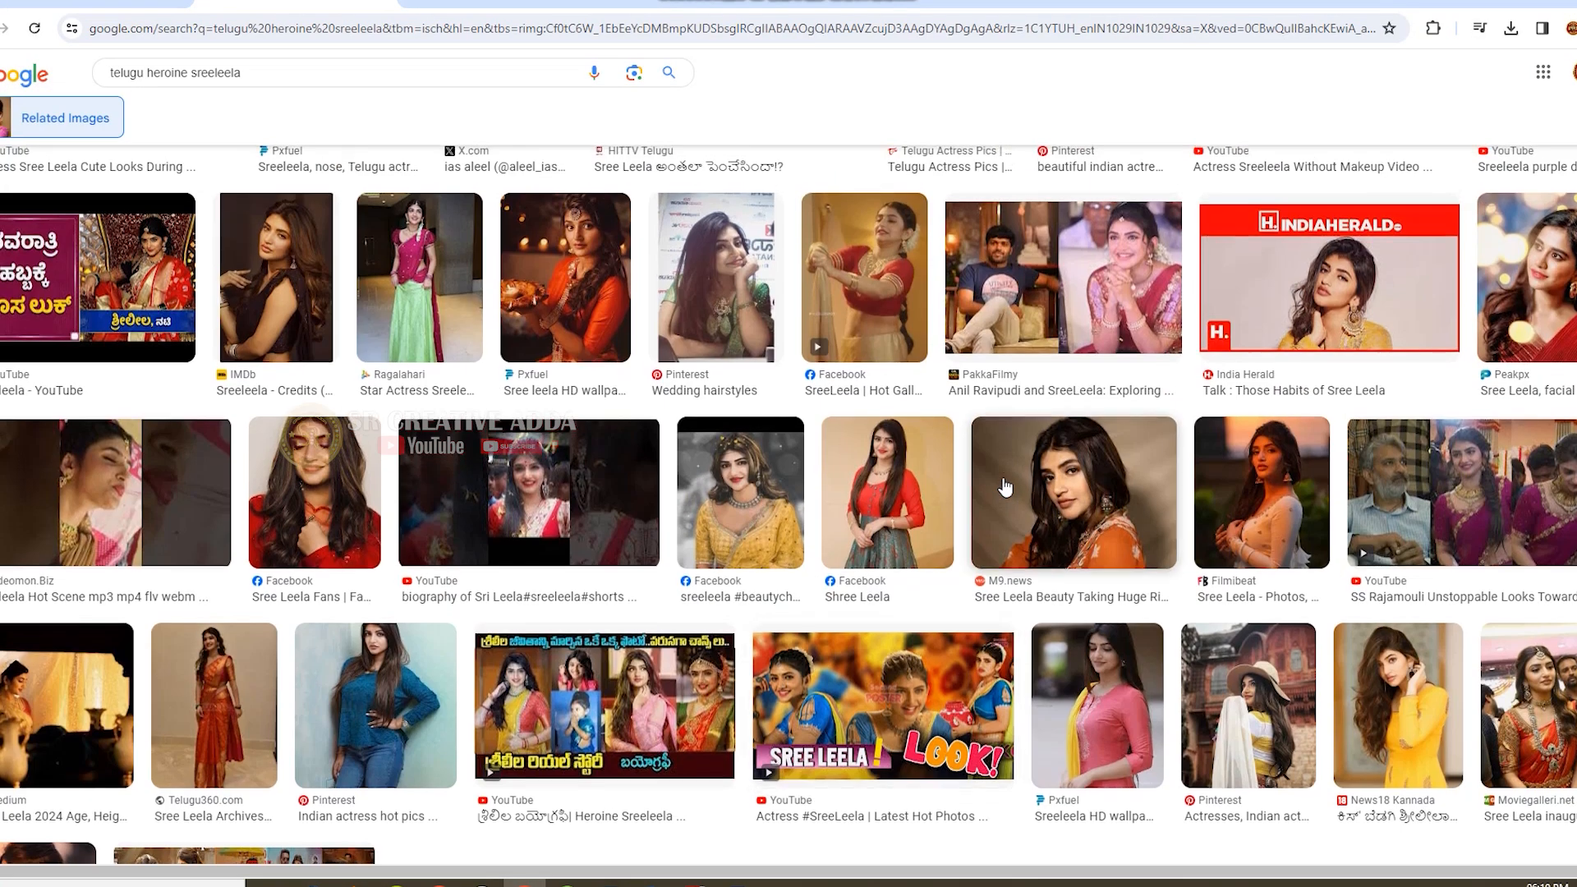
scroll(1005, 487, up, 4)
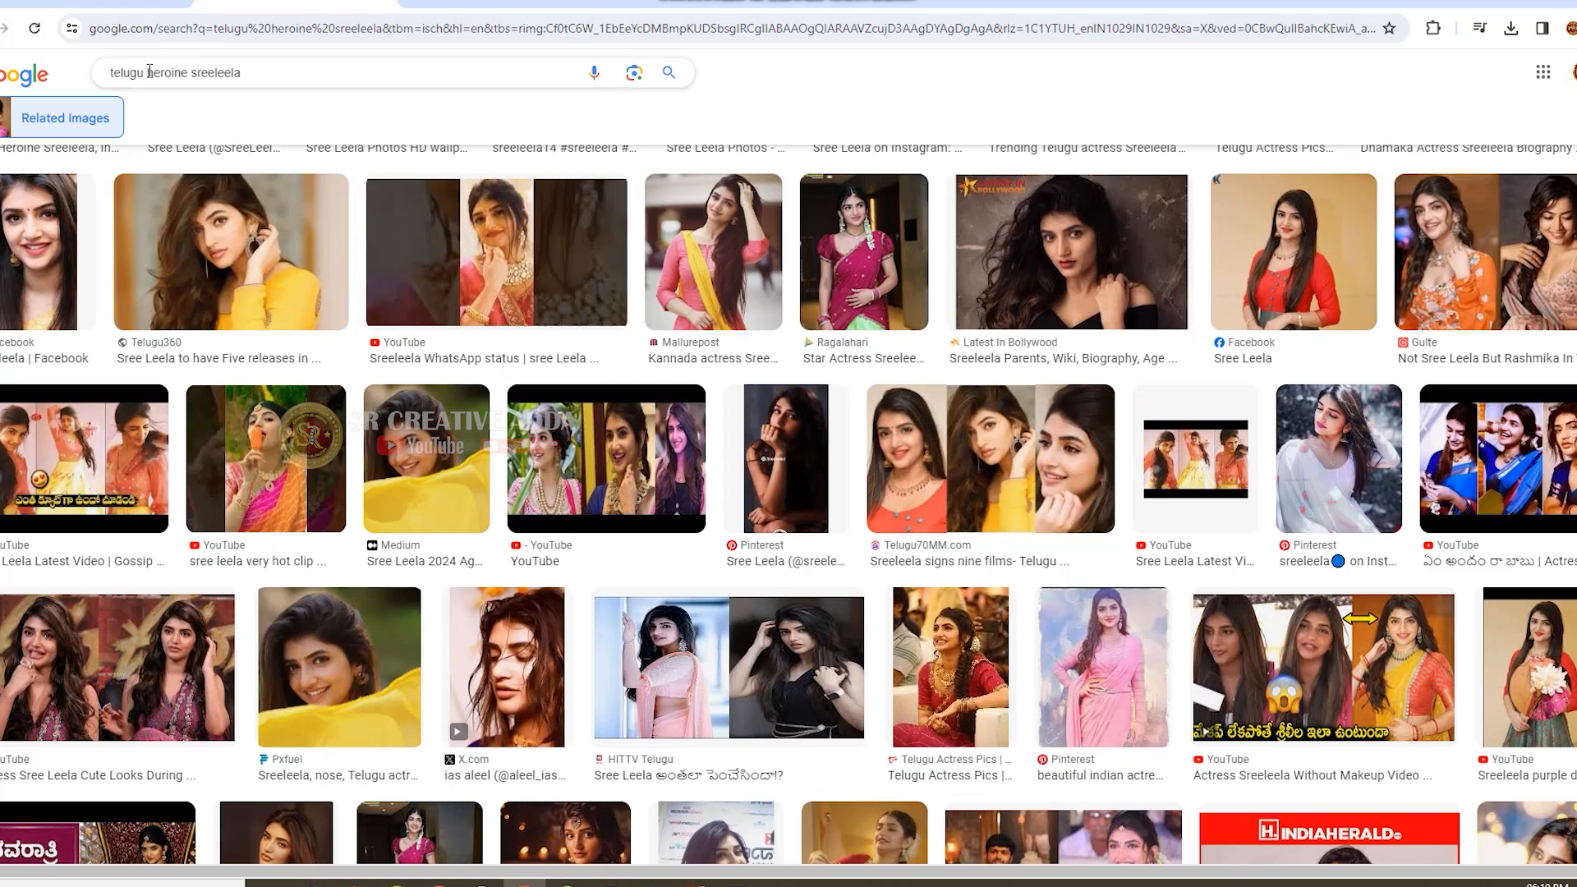
drag(211, 74, 191, 75)
key(BackSpace)
text(ras)
key(Return)
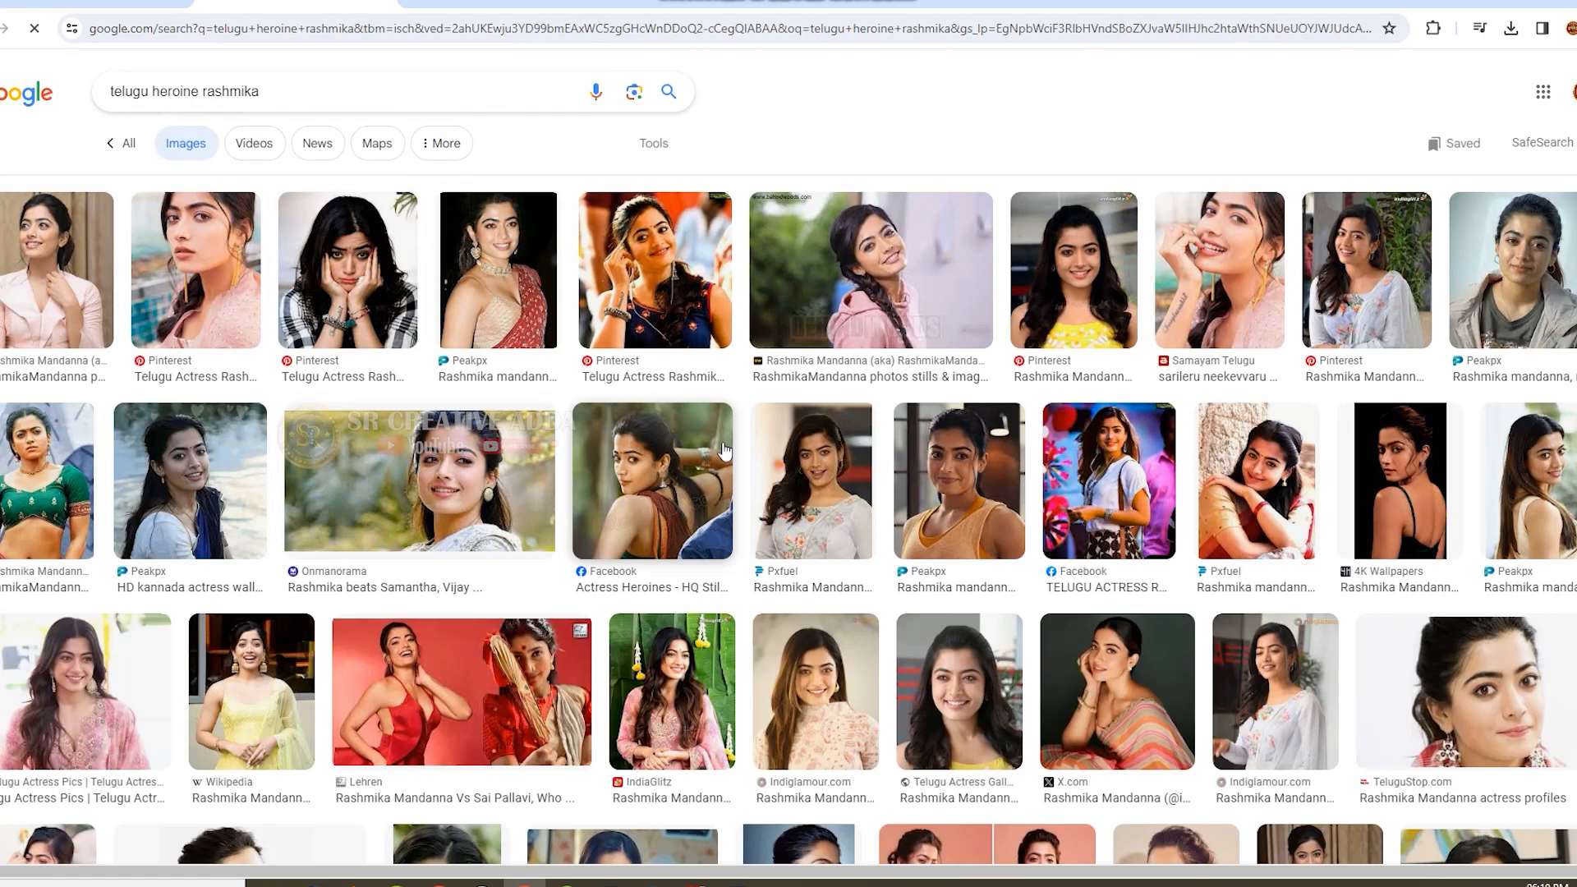
scroll(1046, 422, down, 2)
scroll(931, 516, down, 3)
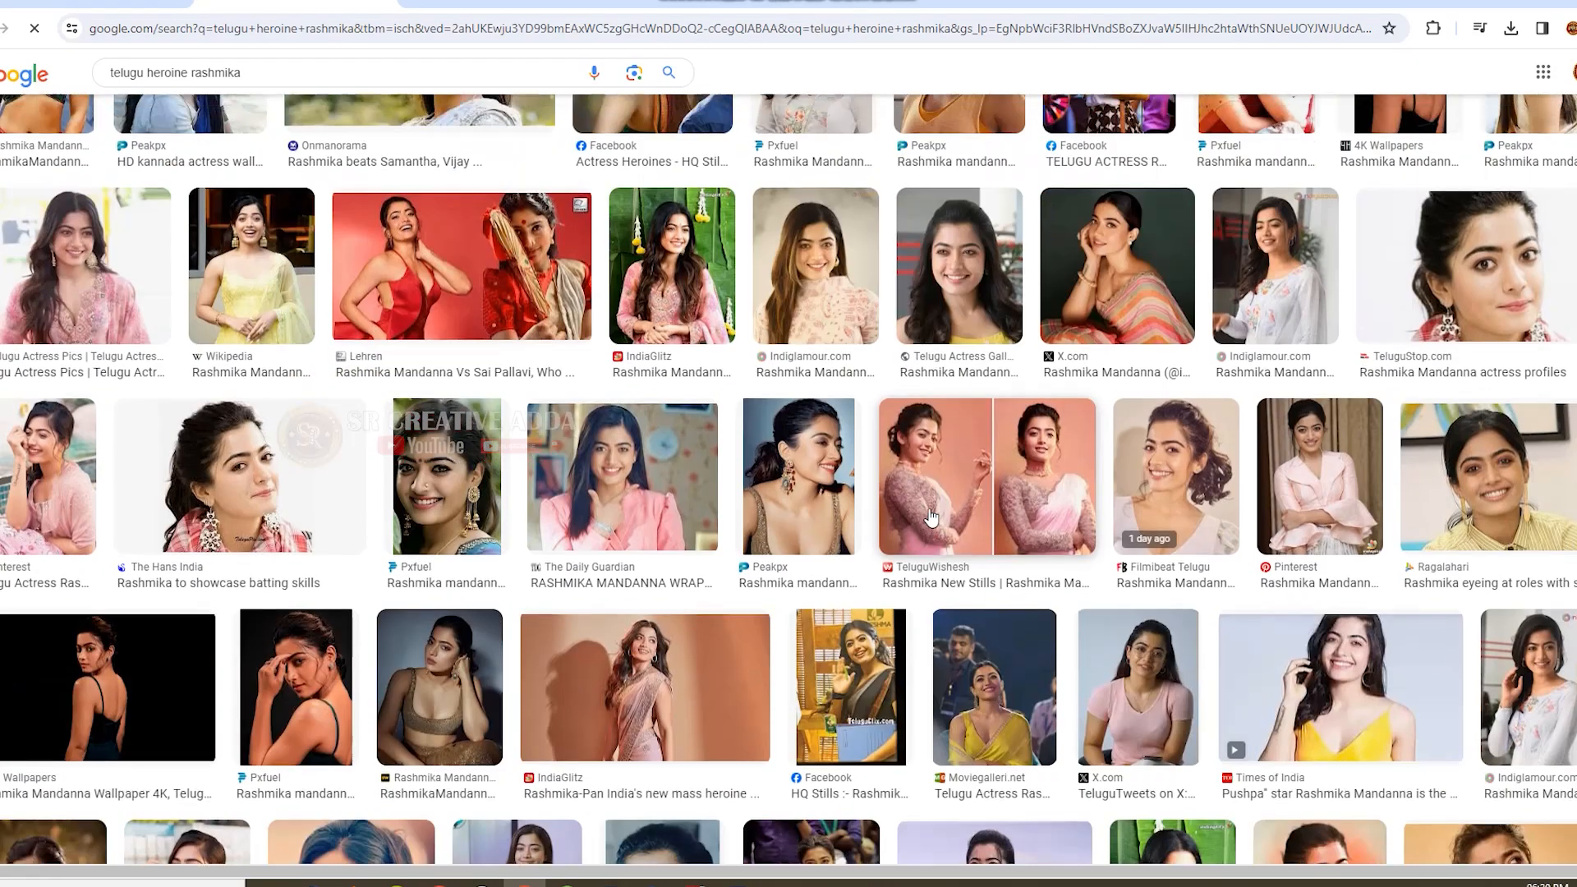
Look through the image results for a clear portrait of the actress suited to a cut-out.
scroll(930, 516, down, 3)
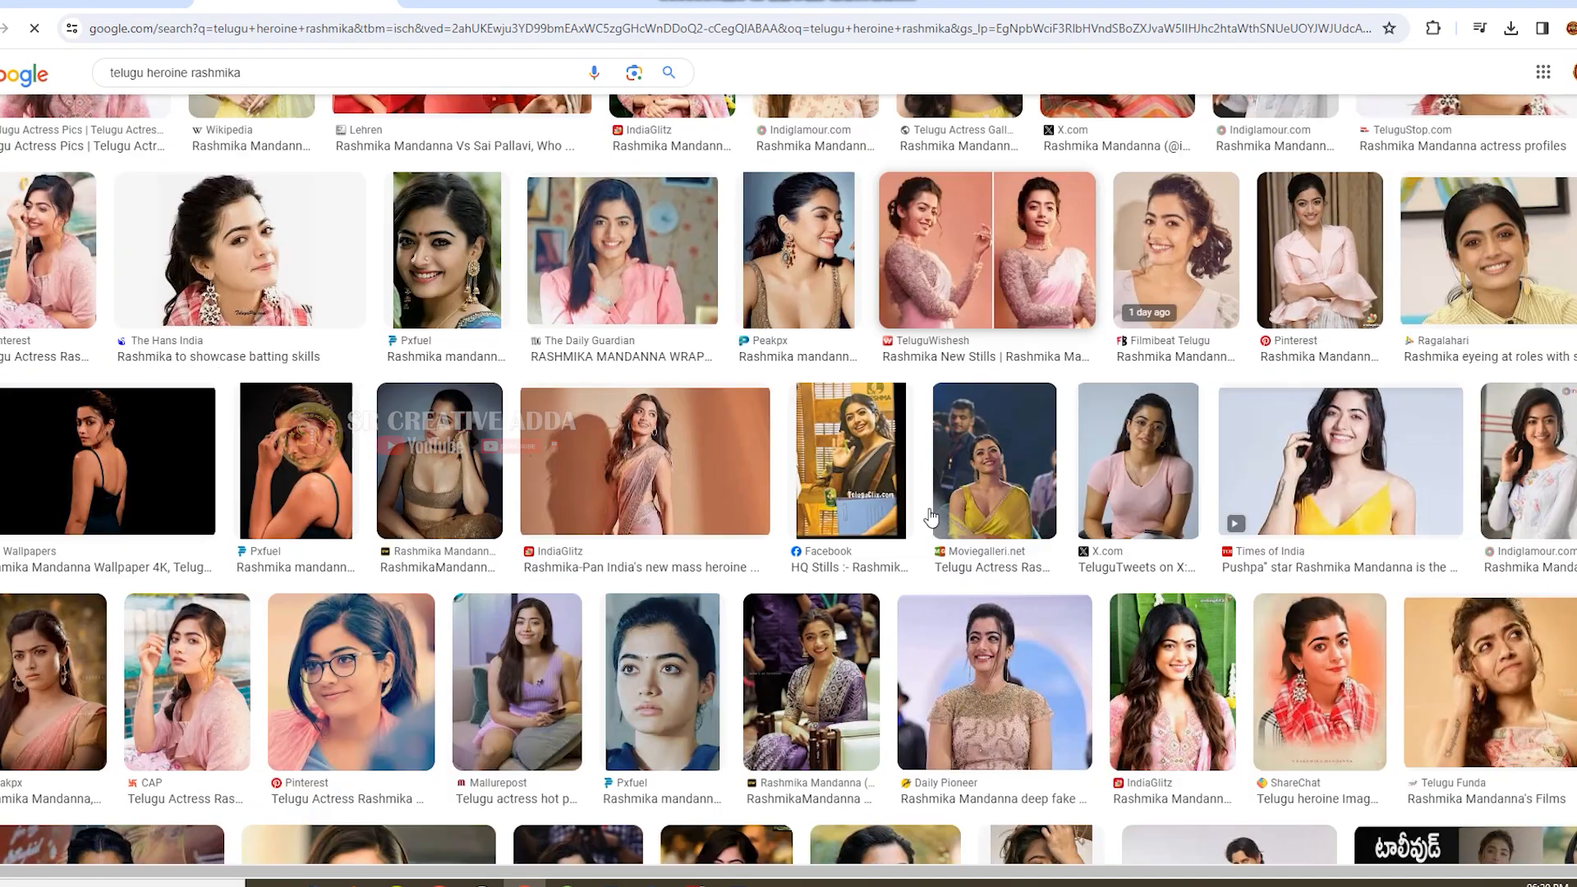
scroll(931, 514, down, 4)
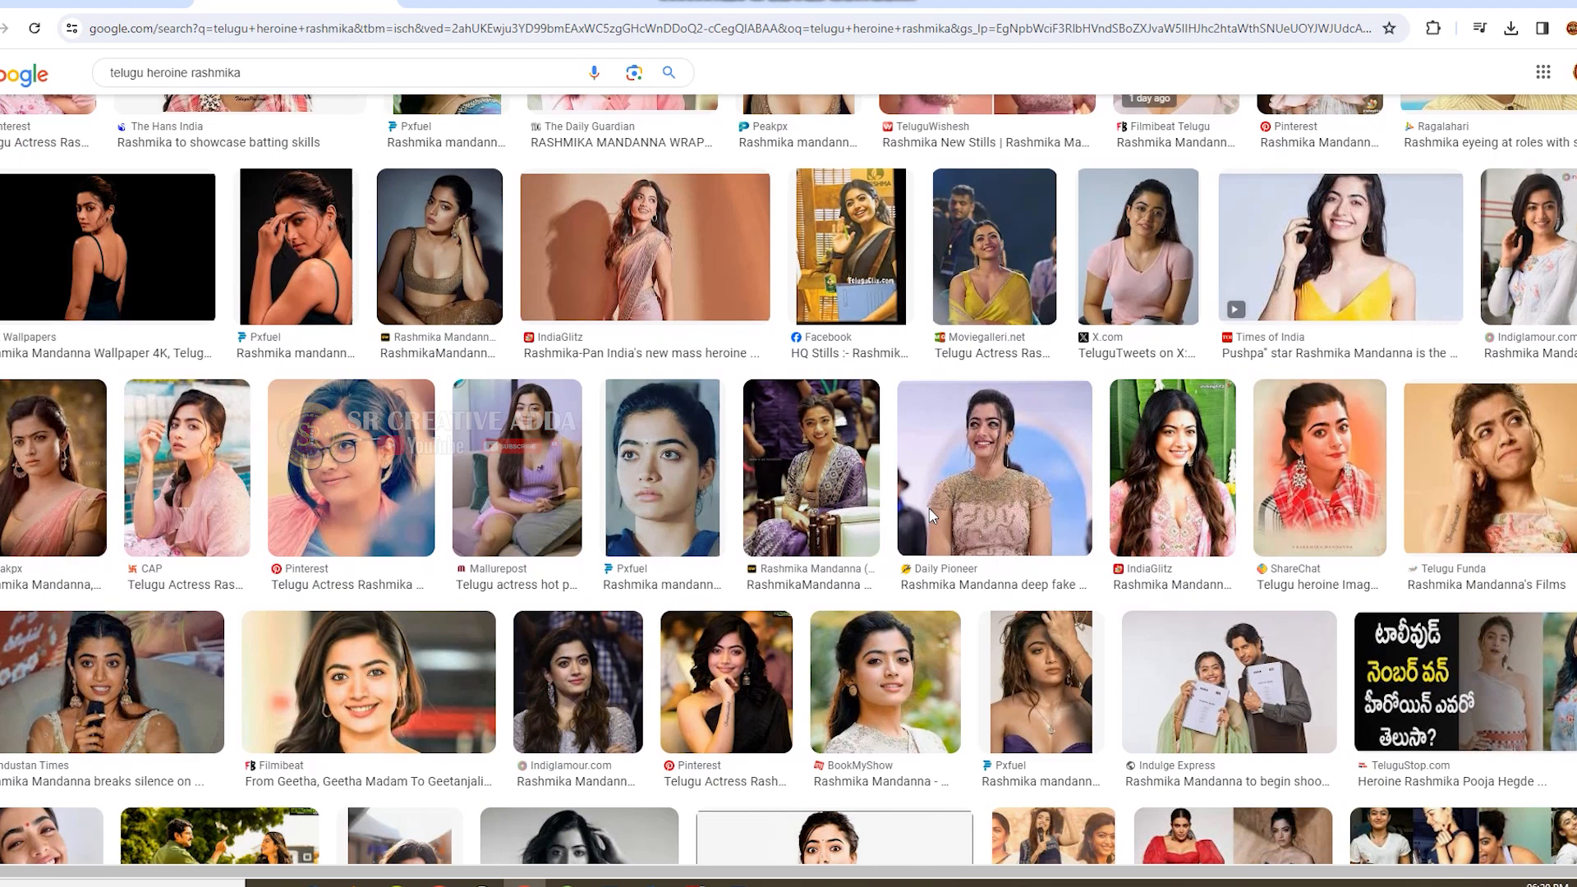
scroll(931, 516, down, 3)
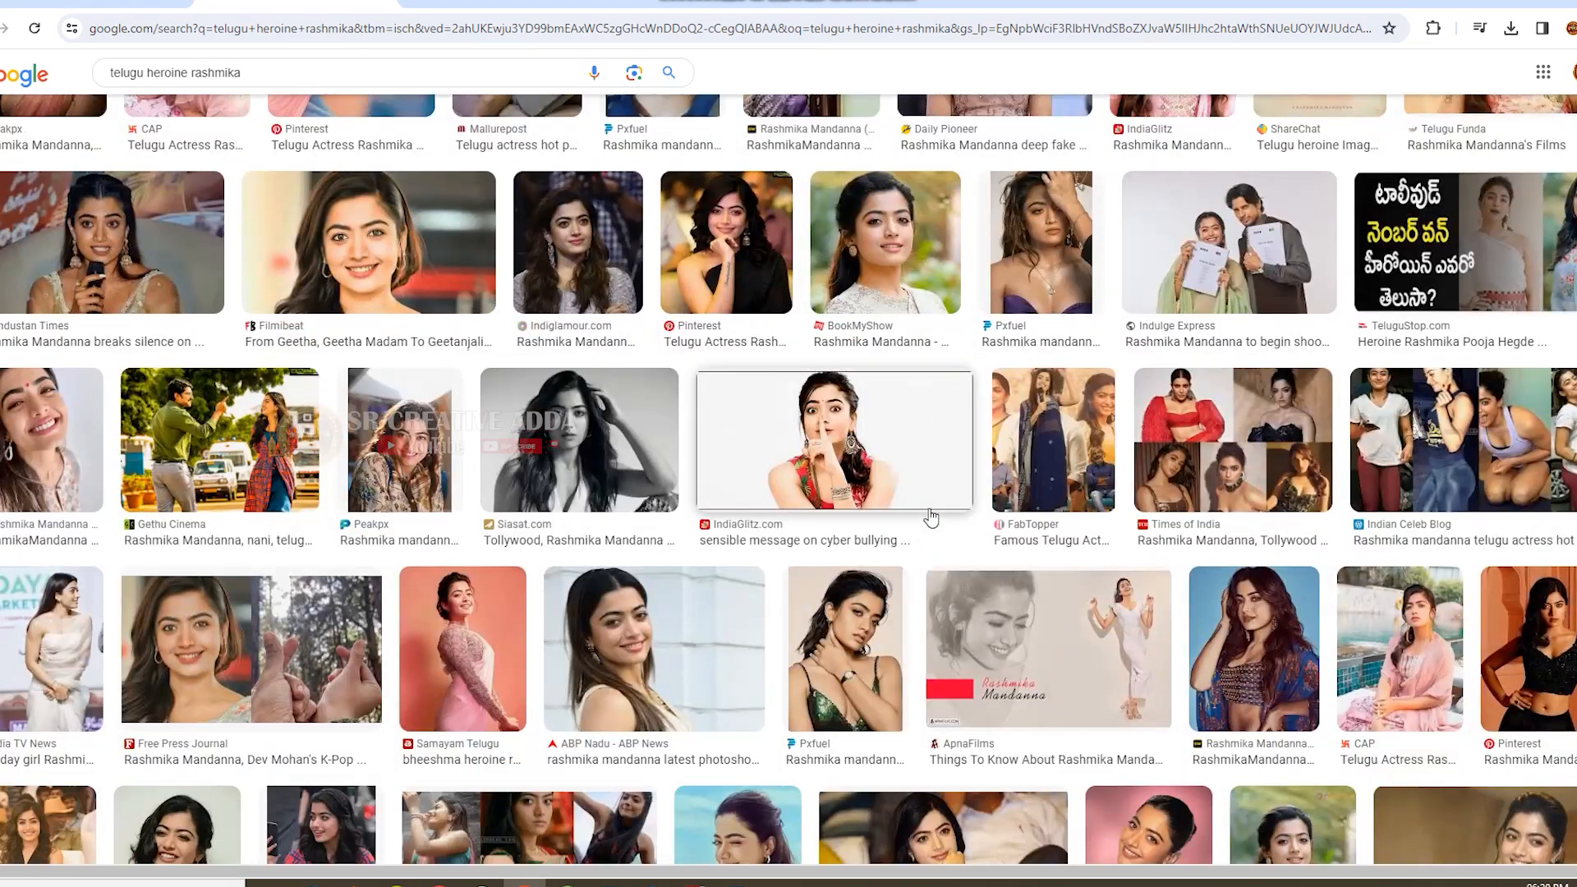
scroll(930, 516, down, 5)
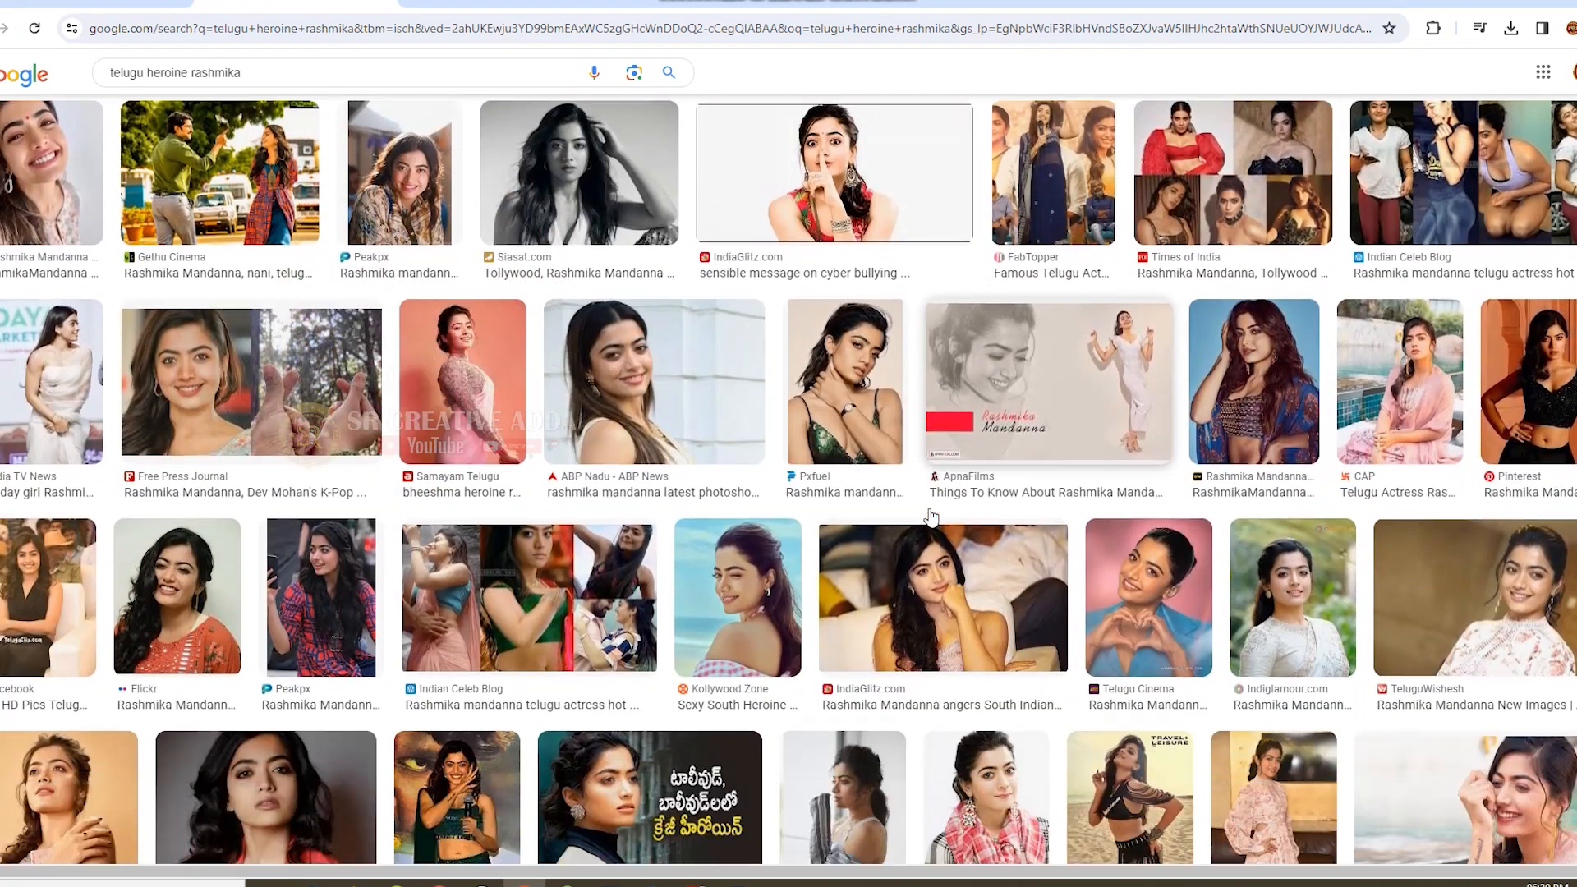
scroll(931, 516, down, 6)
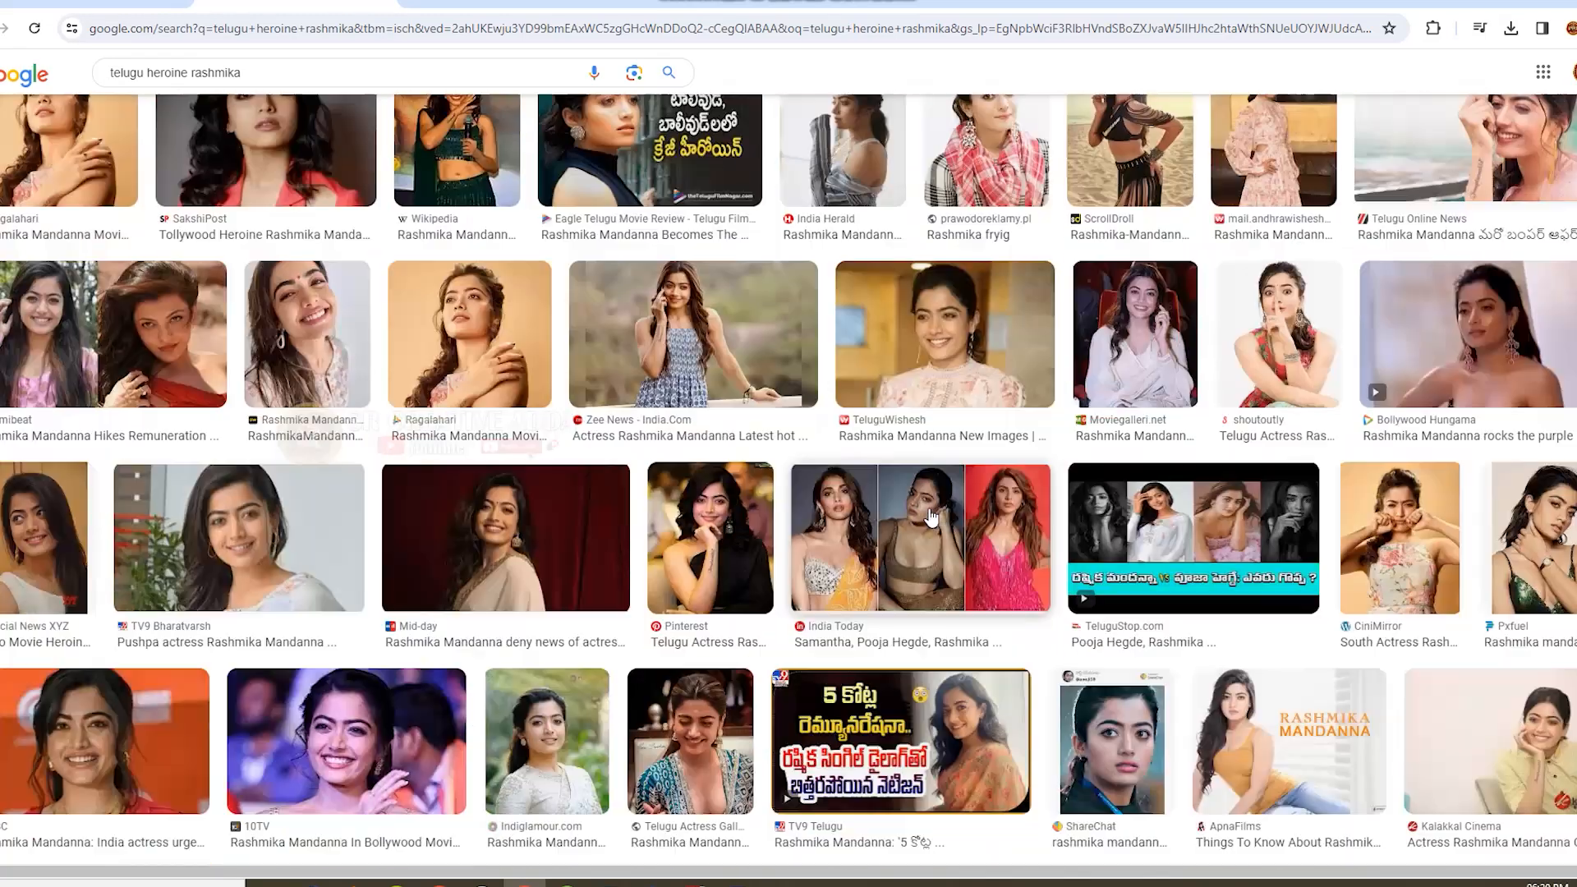
scroll(931, 515, down, 6)
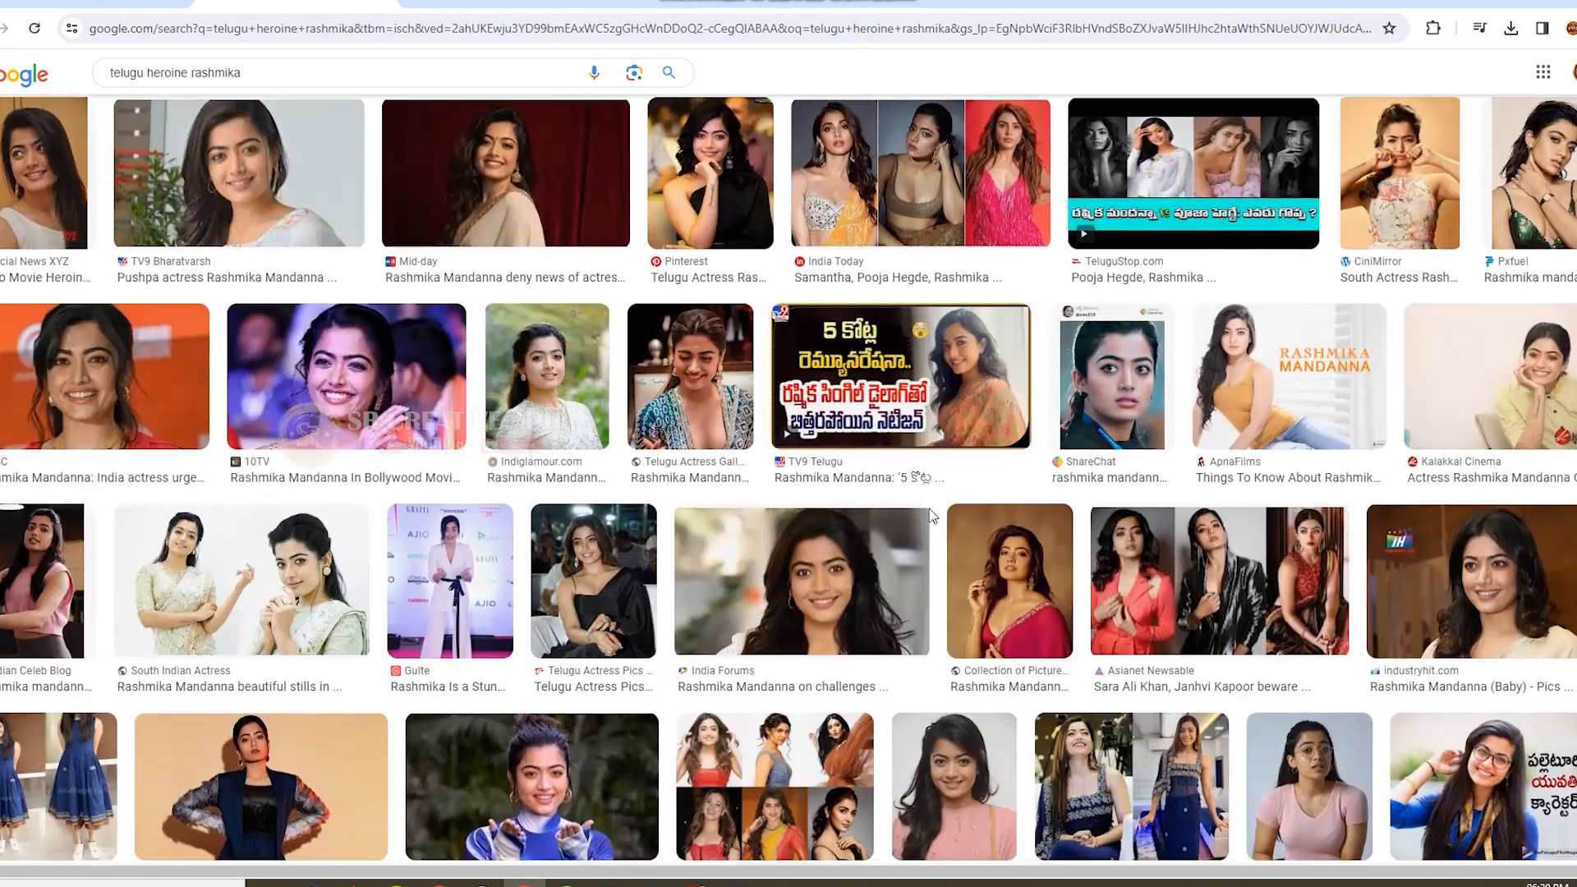
scroll(930, 516, down, 3)
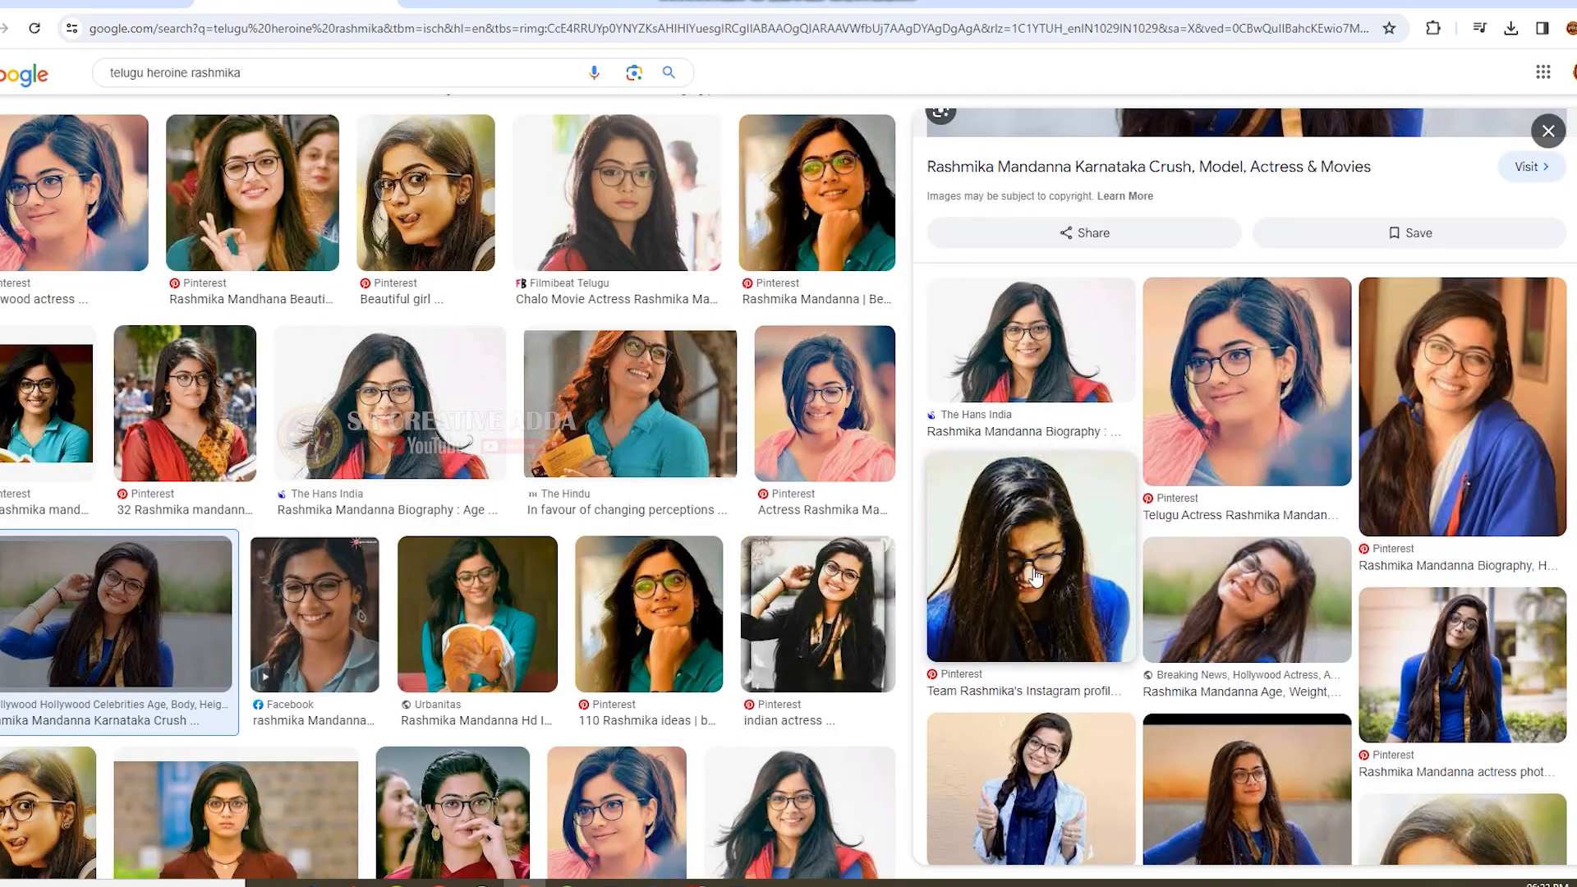
scroll(1036, 578, down, 4)
scroll(957, 641, down, 2)
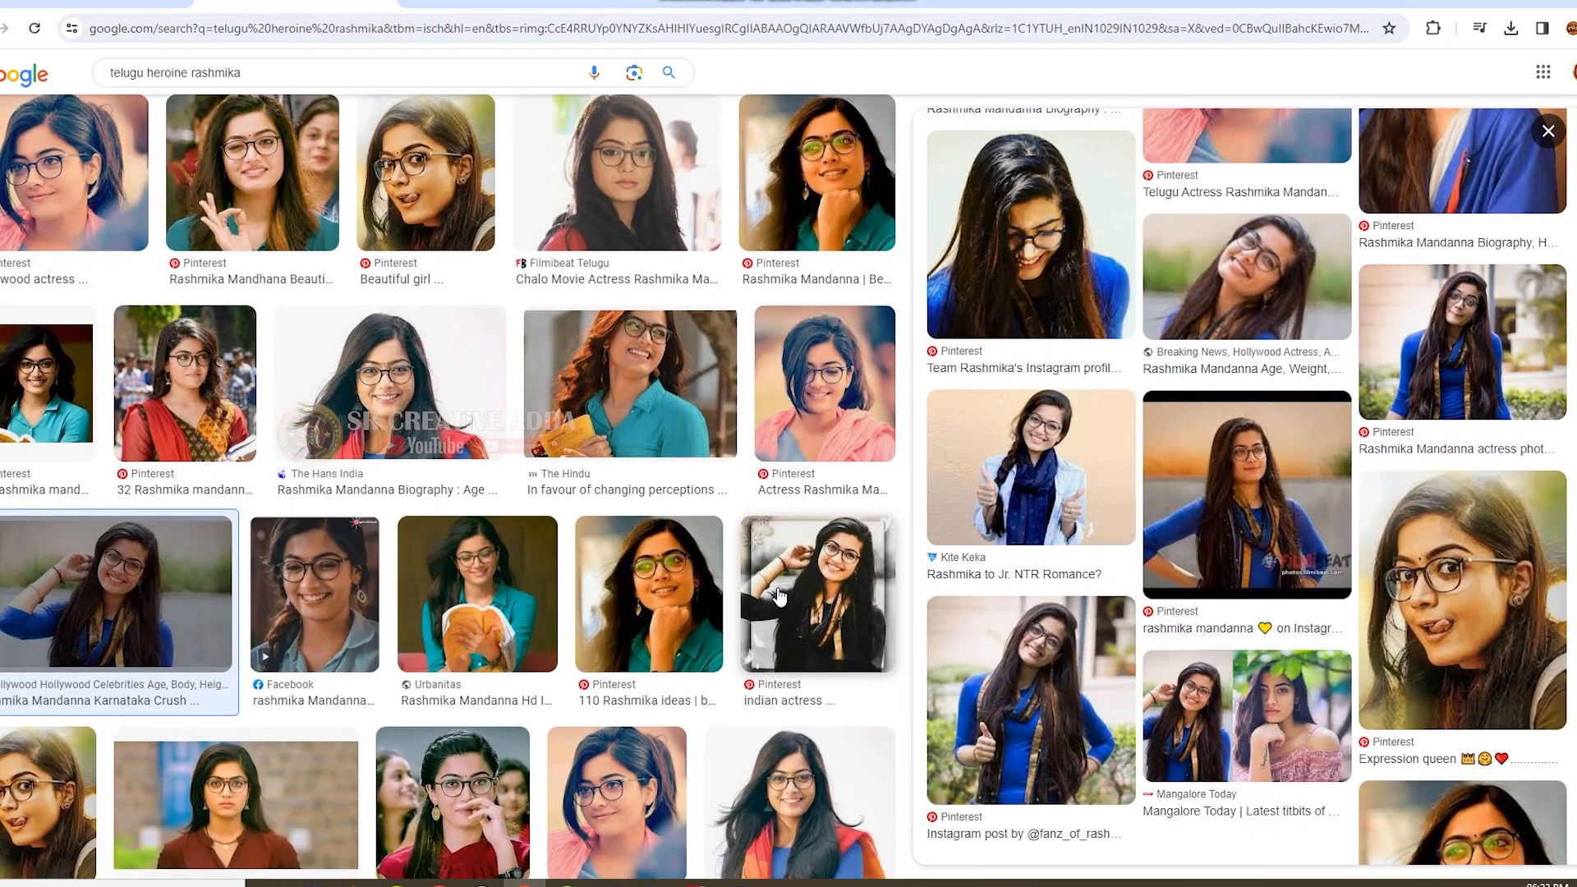
Open the photo of the actress in blue with her thumb up and save it as a JPEG in the color dripping folder.
click(1102, 693)
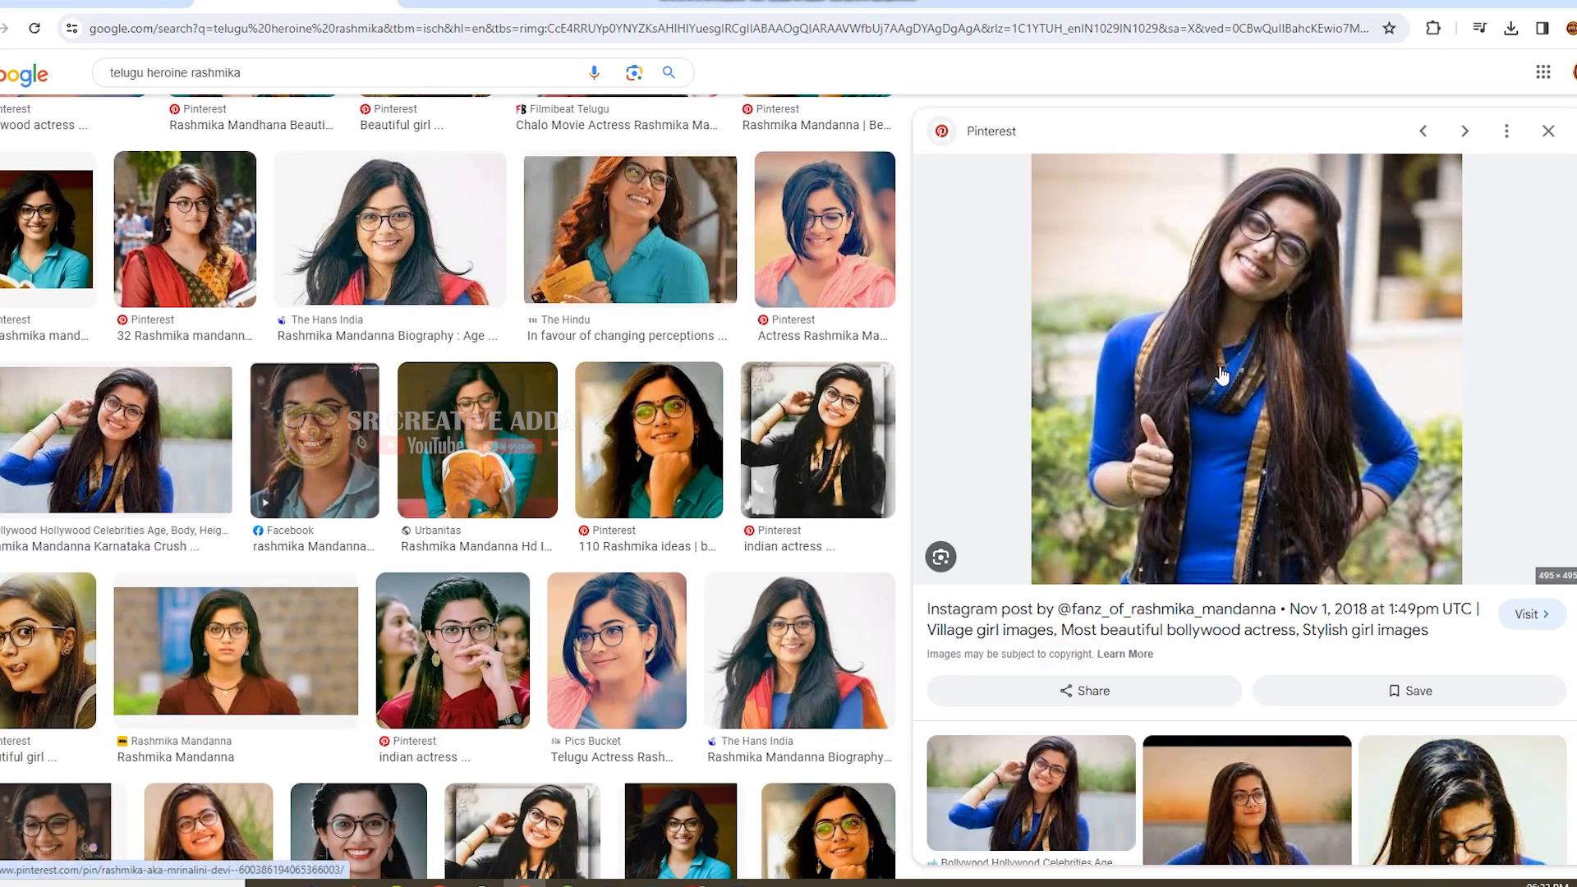
right_click(1259, 302)
click(1353, 560)
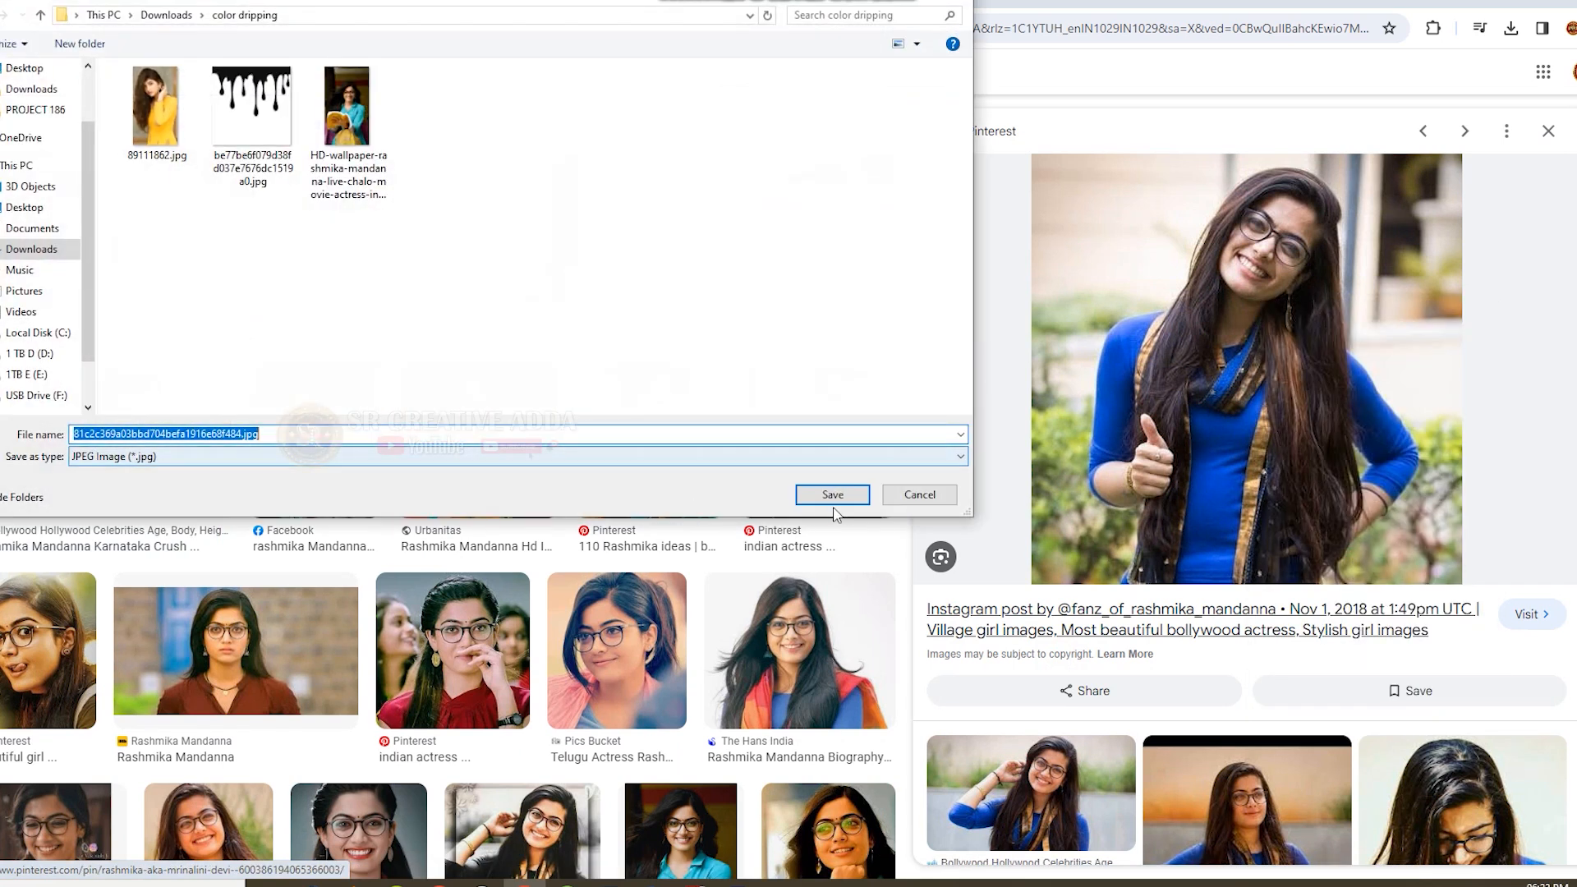
click(840, 502)
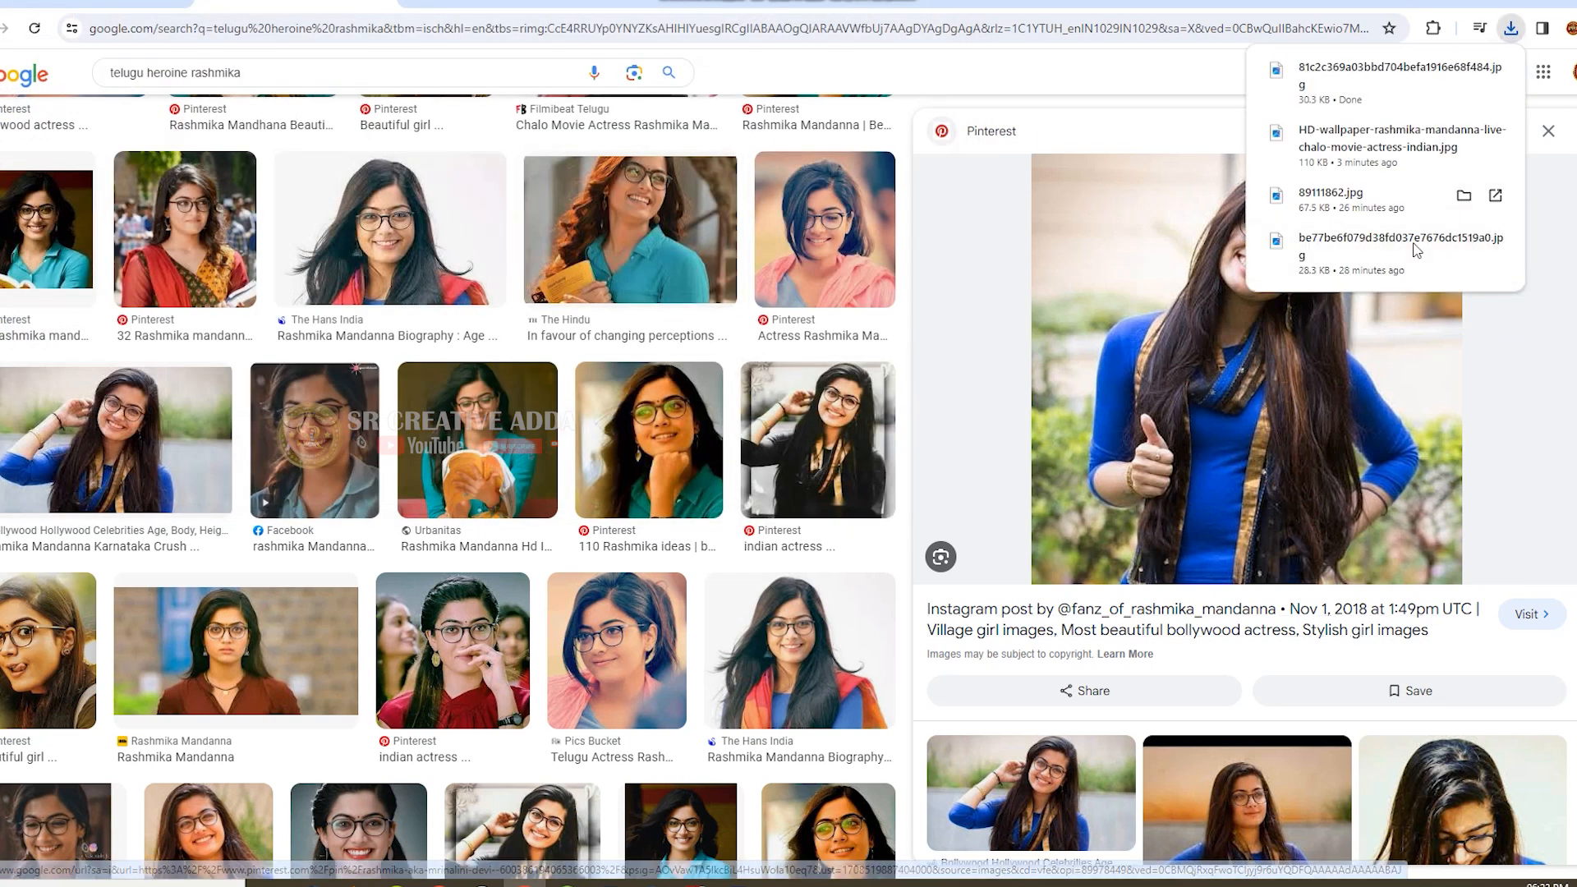
Place the downloaded photo on the Photoshop canvas beside the yellow portrait, enlarged to about 158%.
click(1463, 68)
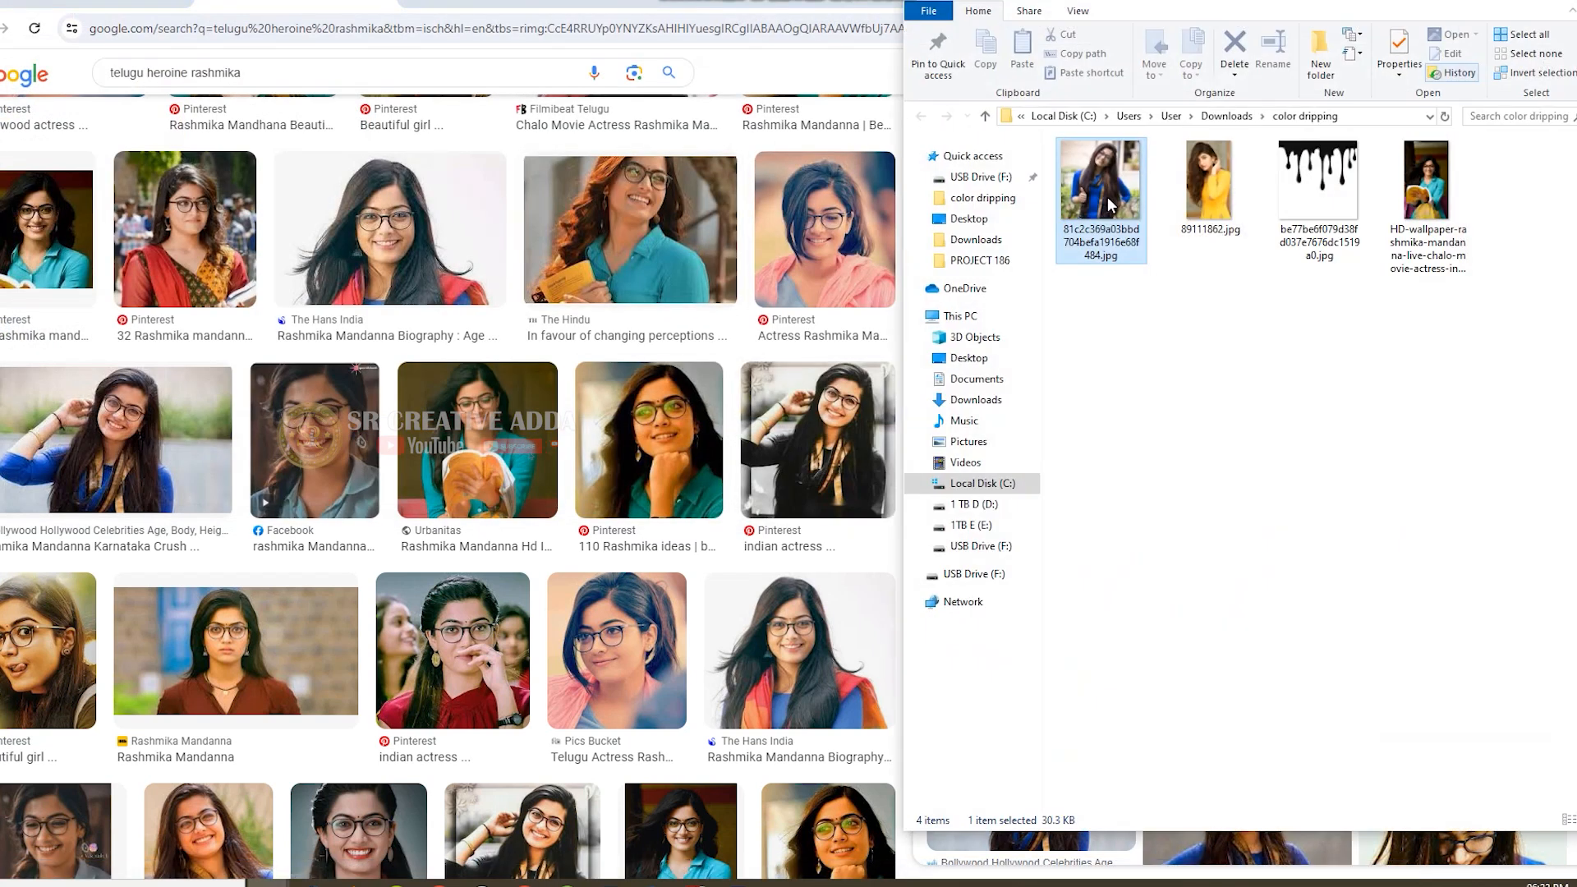
drag(1125, 189, 704, 399)
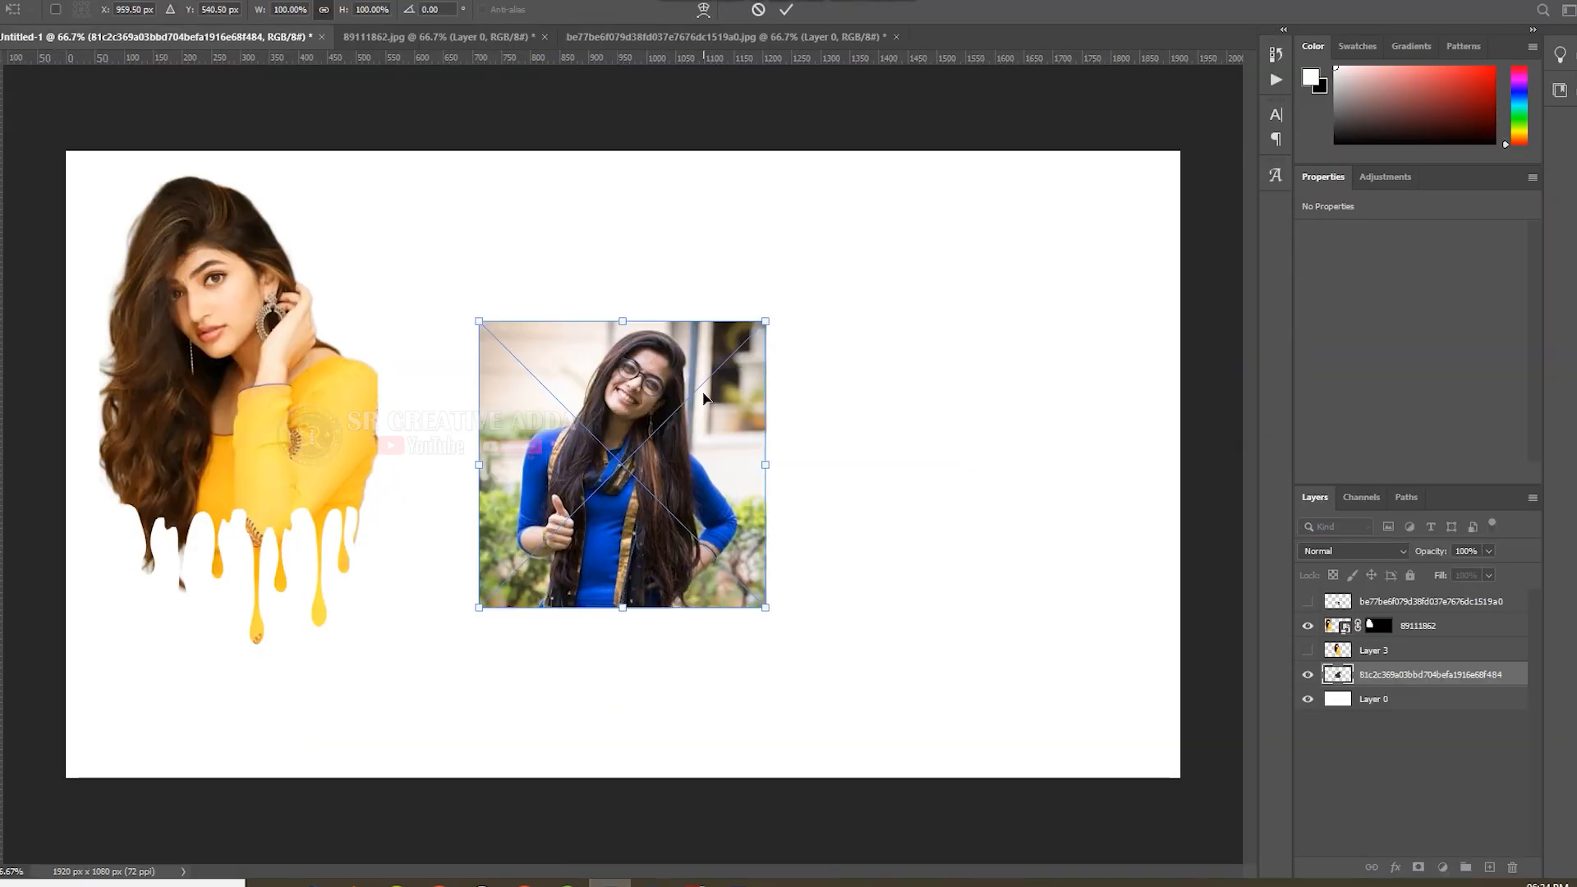
mouse_move(763, 318)
mouse_down()
mouse_move(934, 155)
mouse_move(778, 345)
mouse_up()
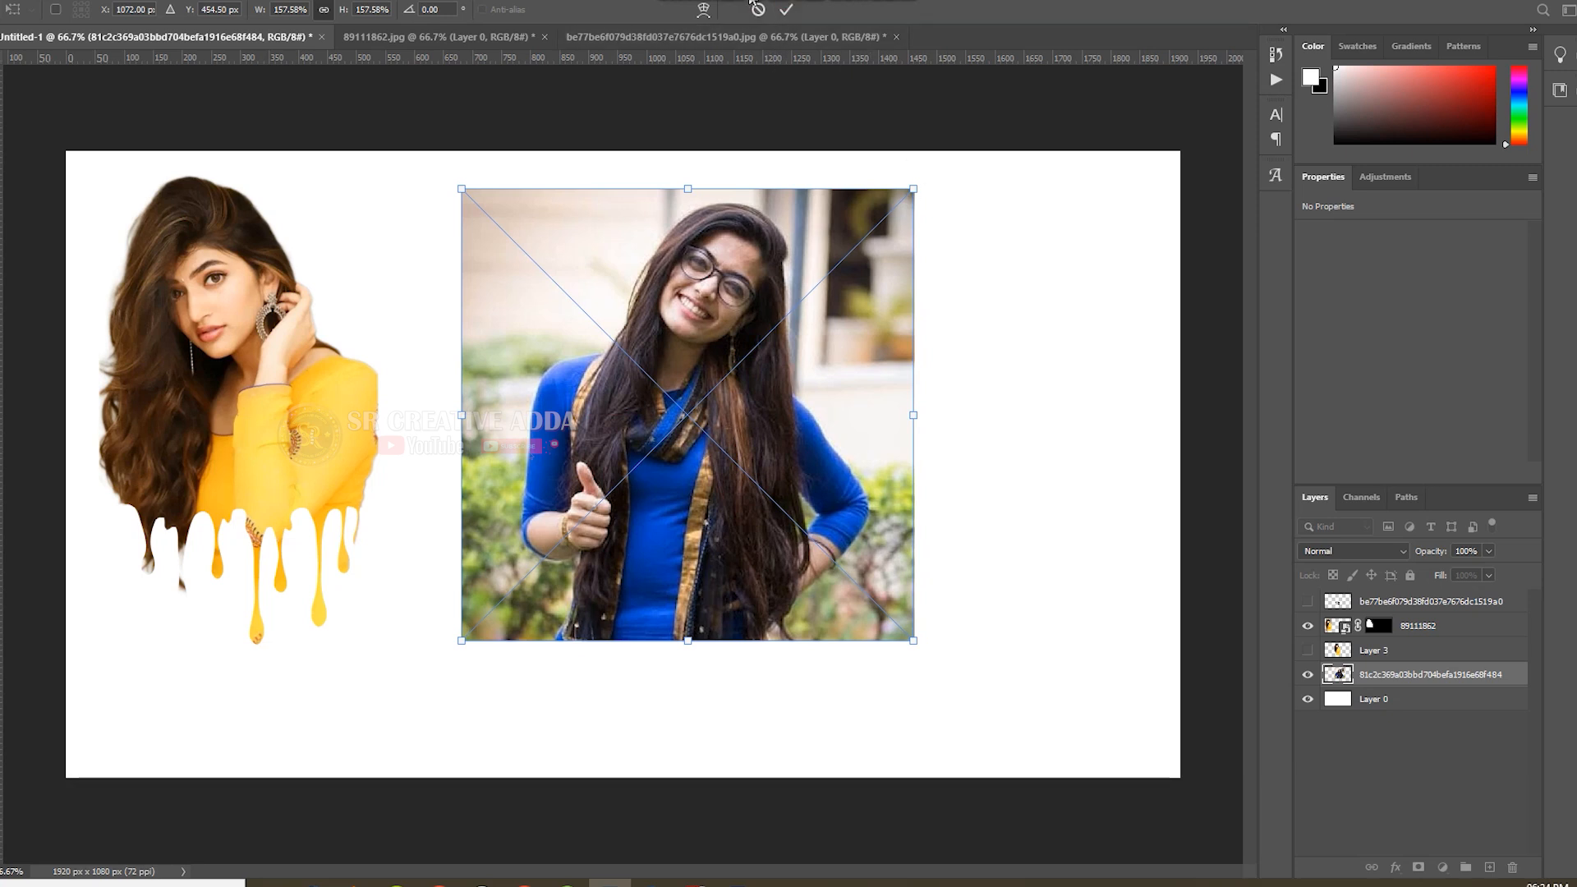
click(786, 10)
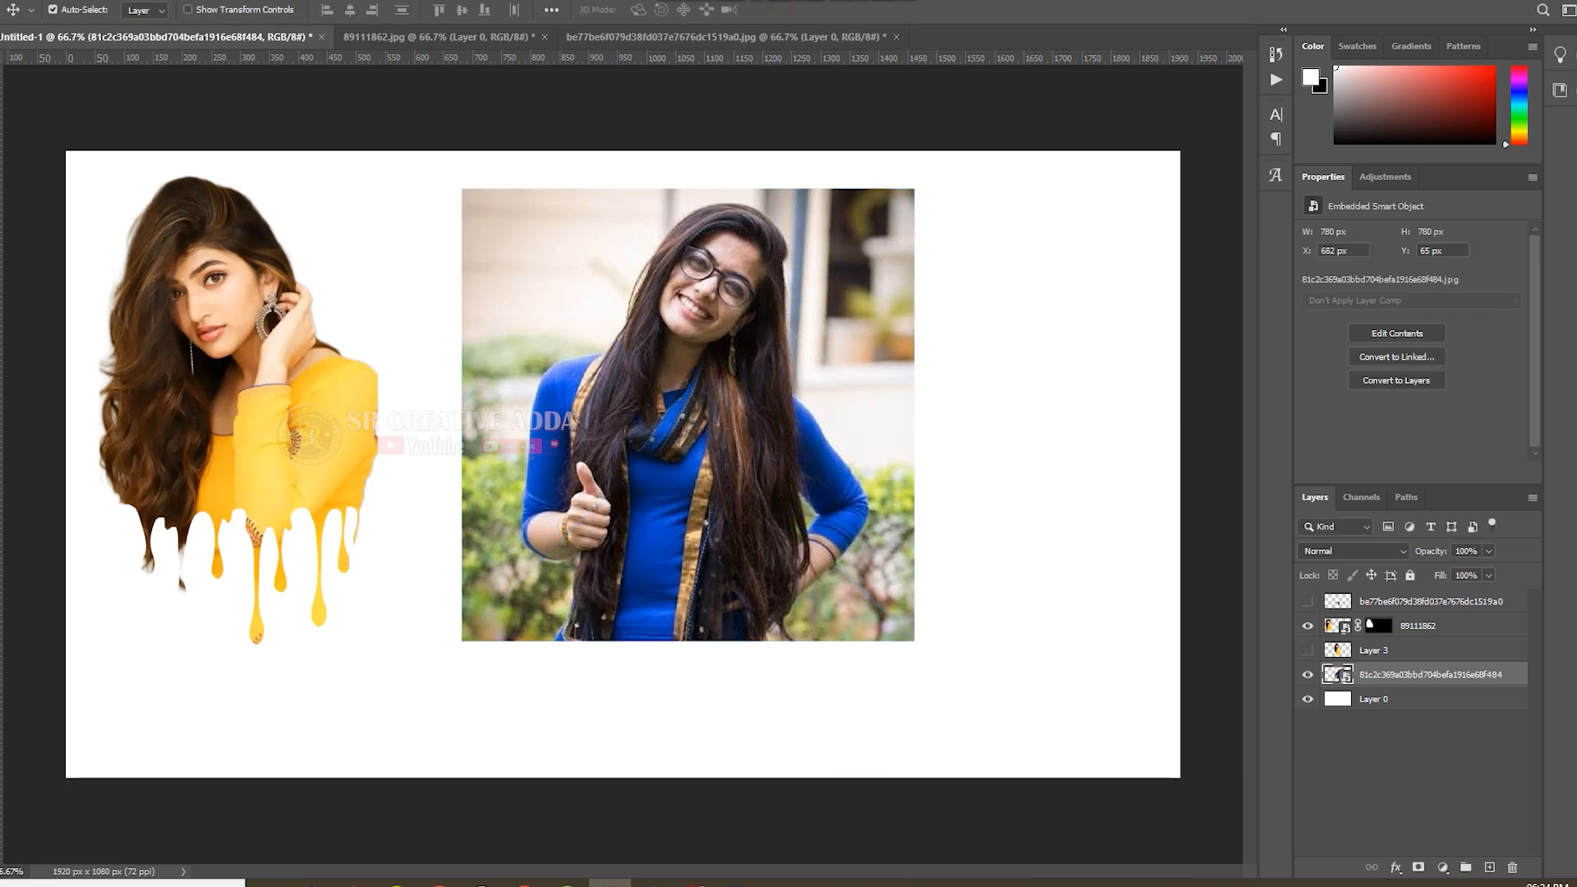
Select the woman in the placed photo with Select Subject and add a layer mask to remove the background.
key(w)
click(465, 11)
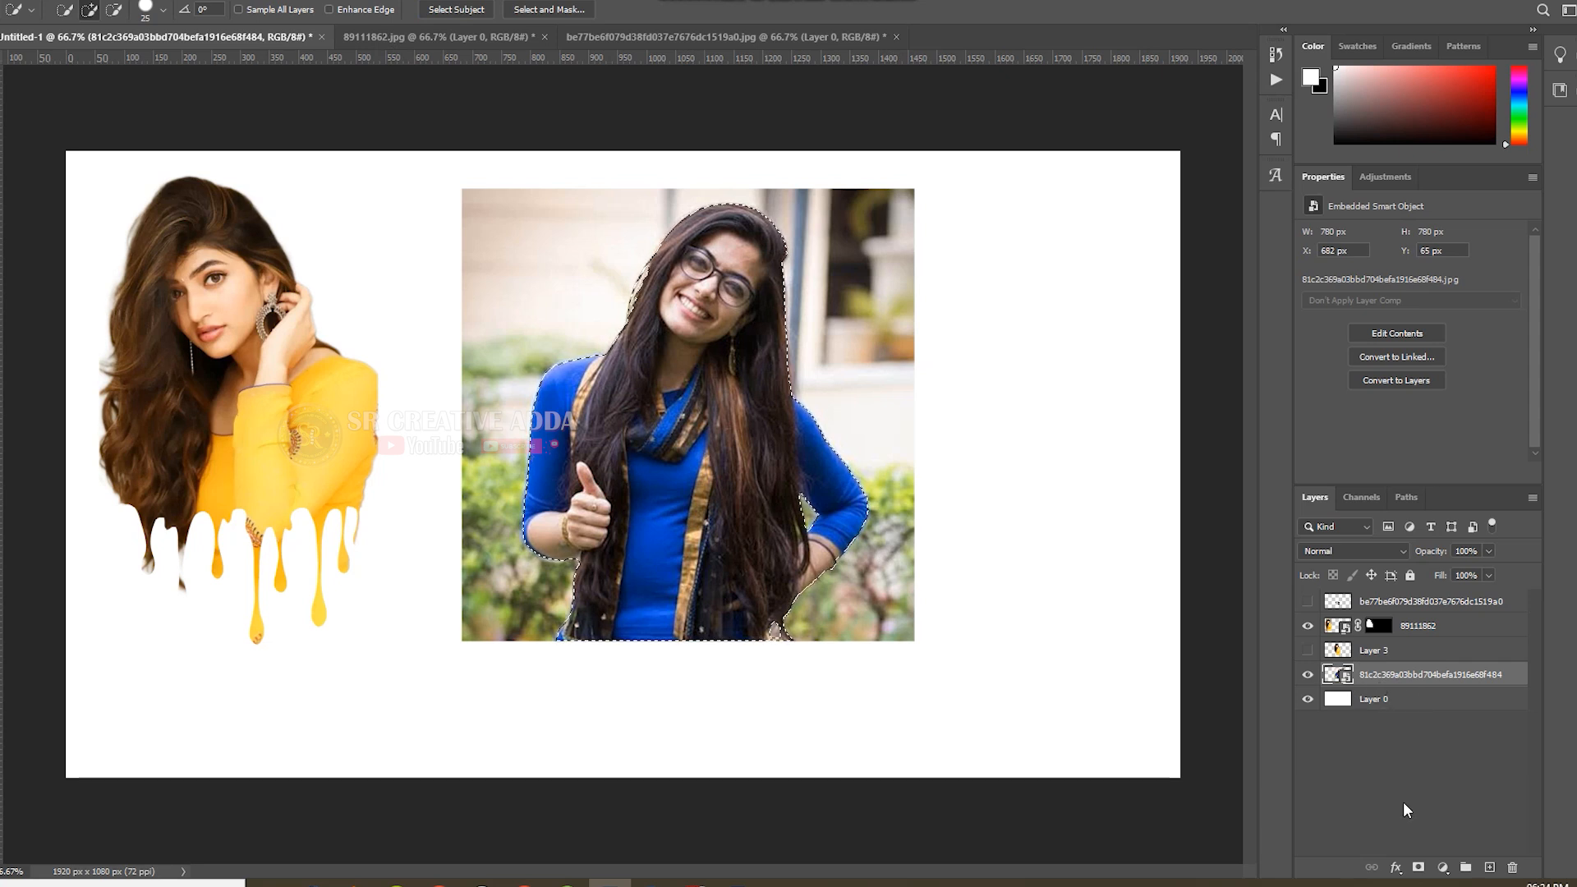
click(1418, 868)
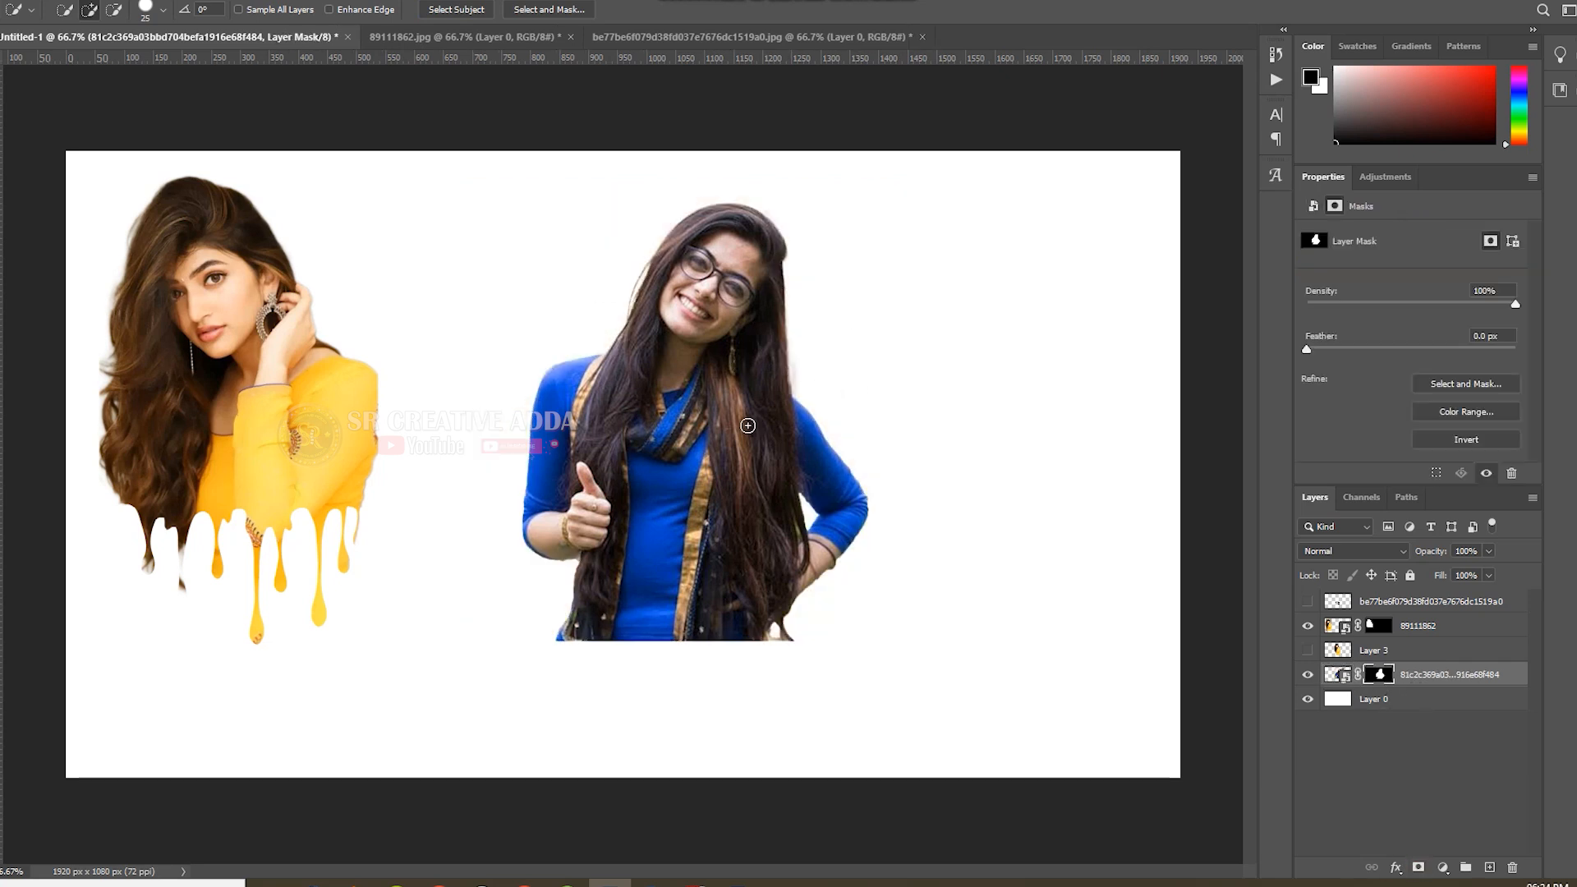
Copy the drip shape from its document onto the second woman's torso and scale it to about 53%.
key(v)
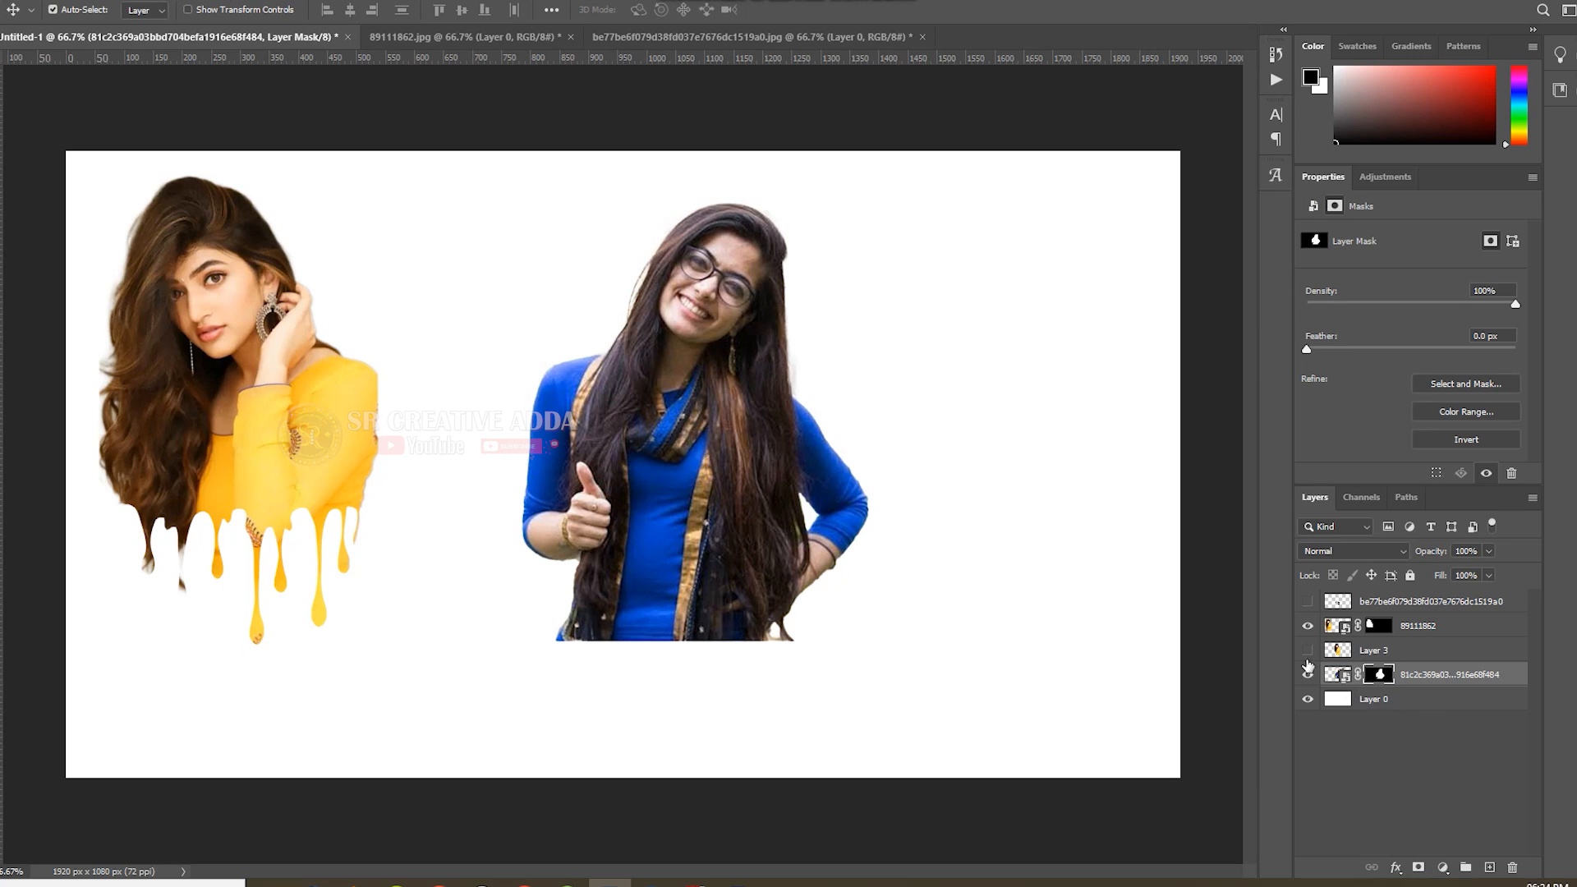
click(658, 36)
drag(694, 246, 690, 538)
key(ctrl+t)
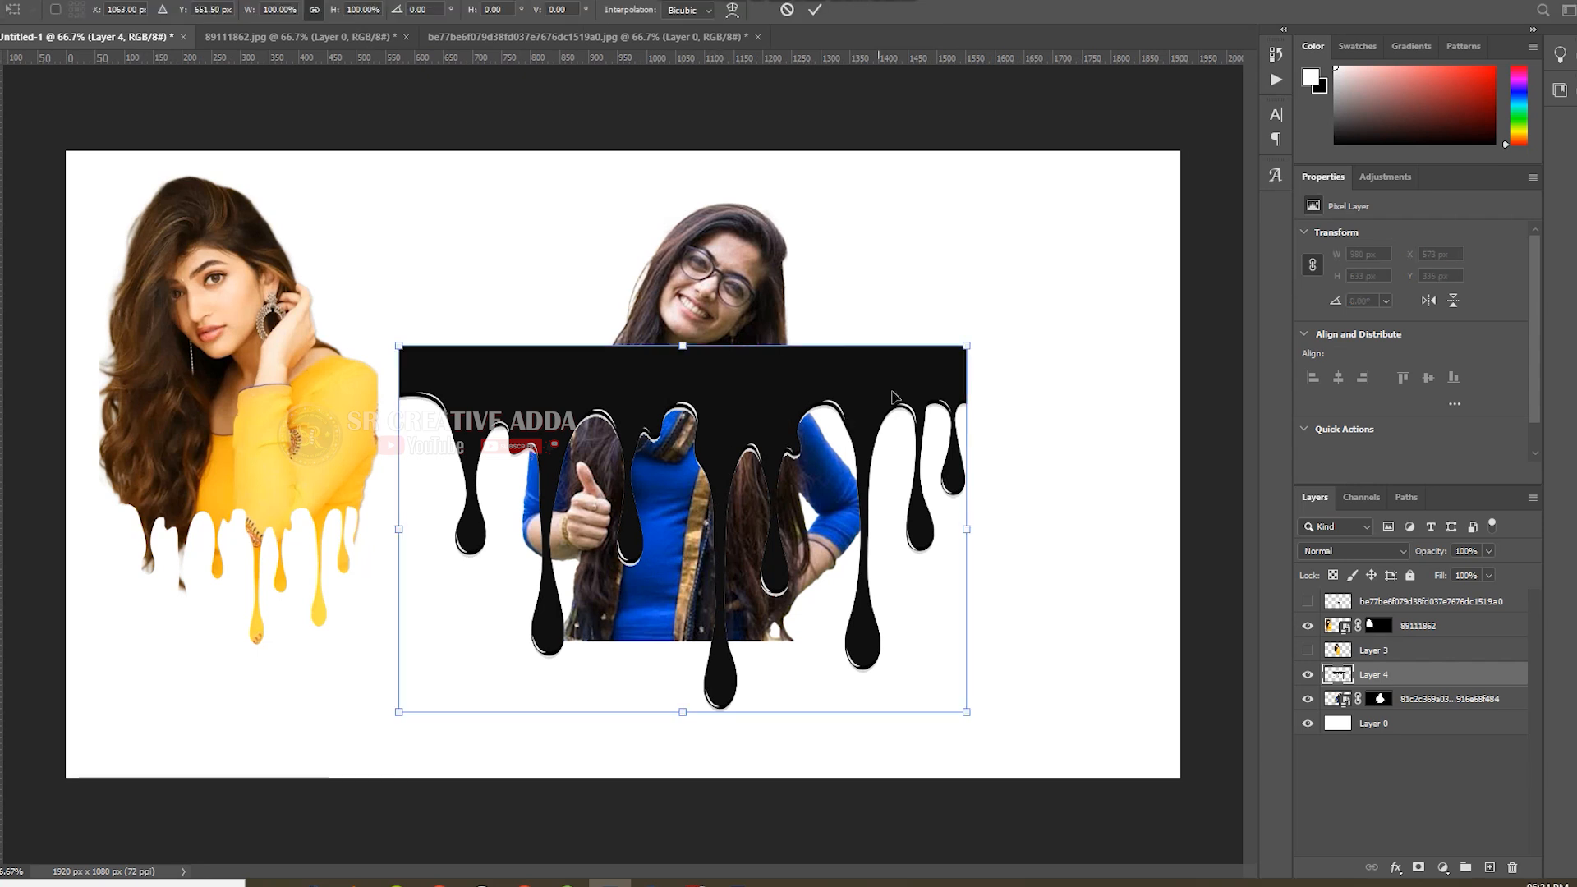
drag(966, 346, 695, 519)
drag(807, 473, 832, 453)
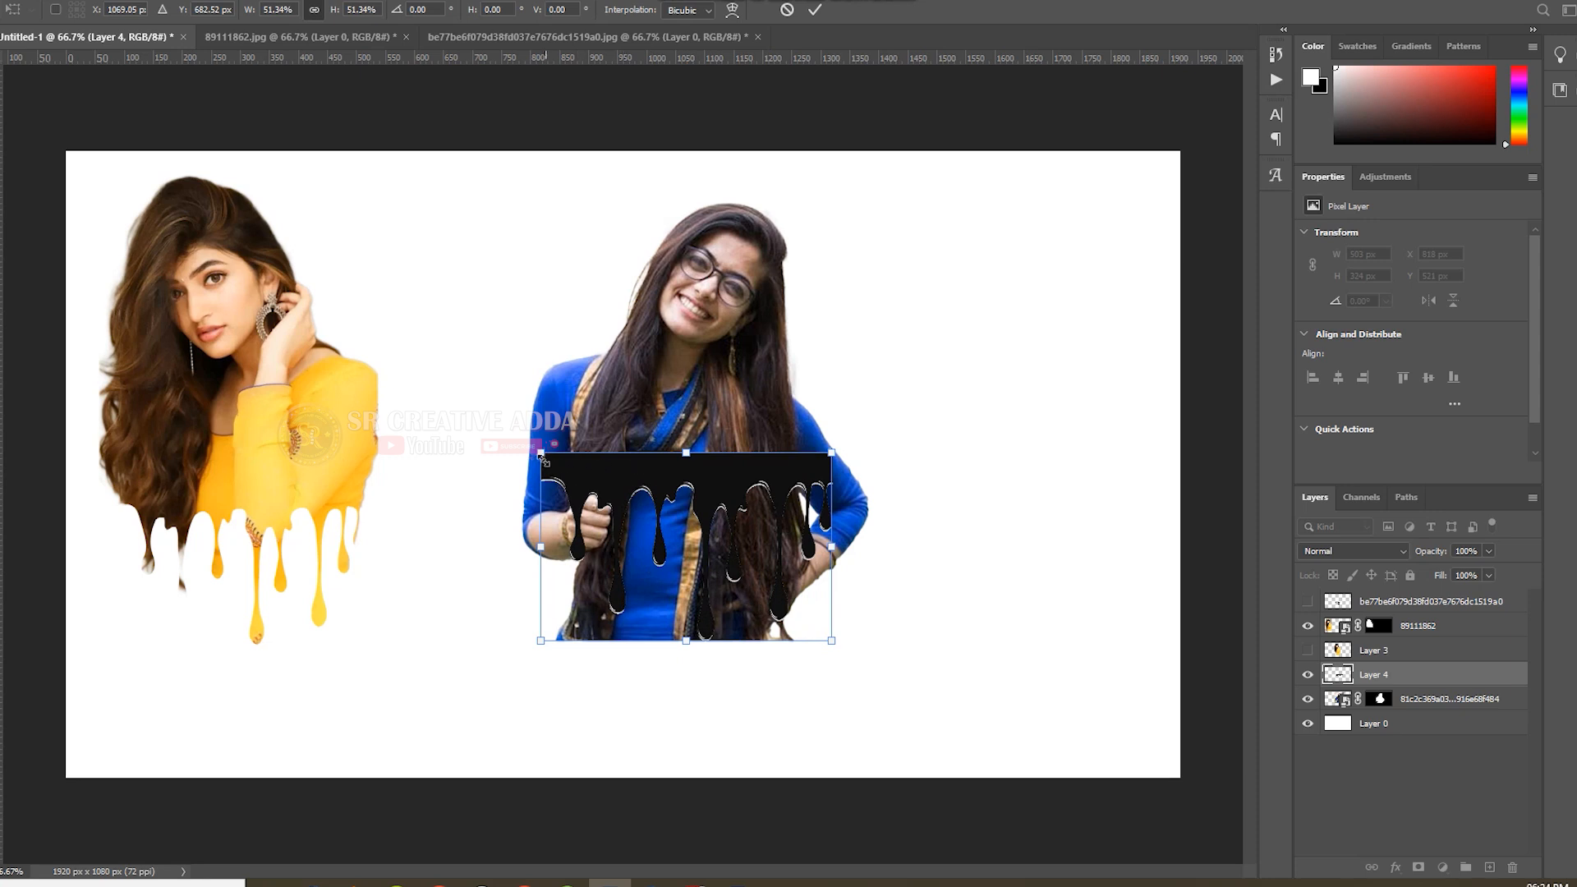
drag(542, 455, 532, 448)
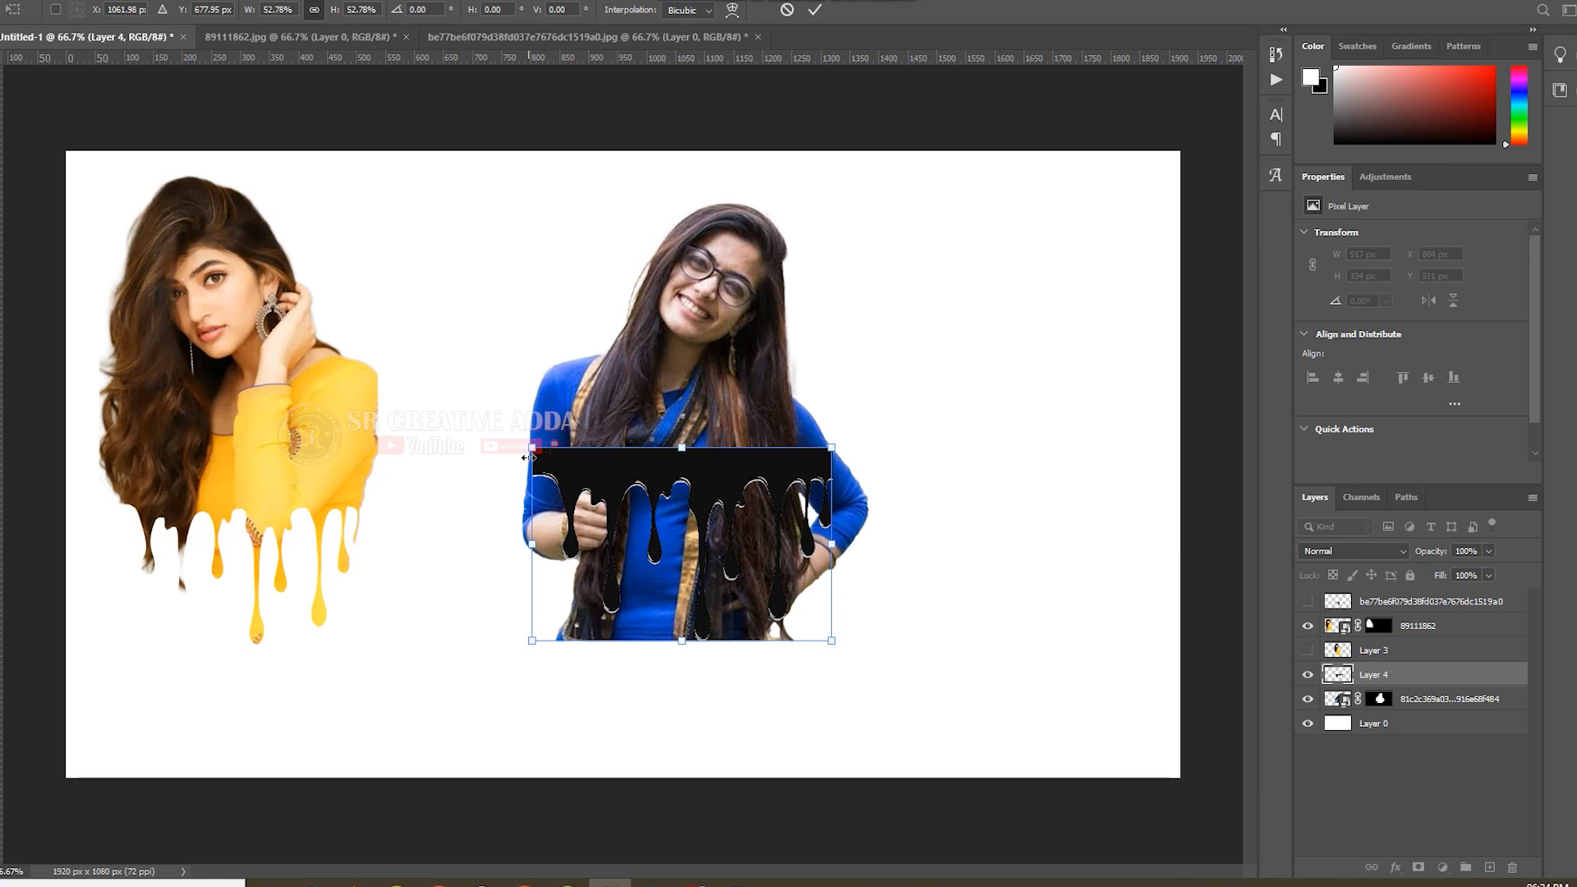
click(815, 9)
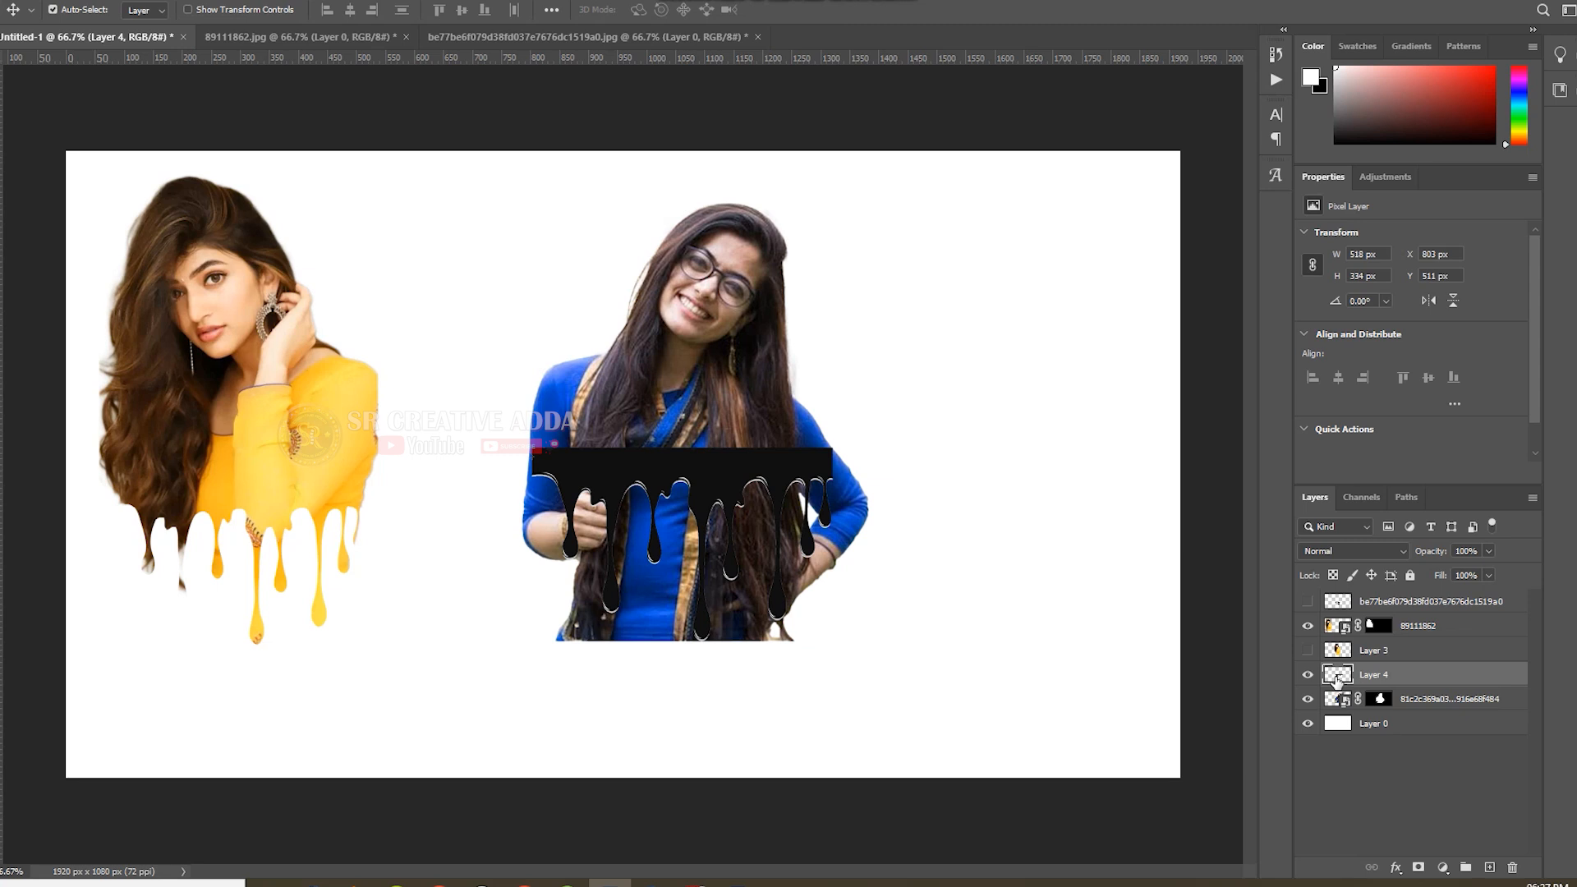
Stretch the drip shape slightly toward the woman's raised hand, to a width of 522 px.
ctrl+click(1338, 677)
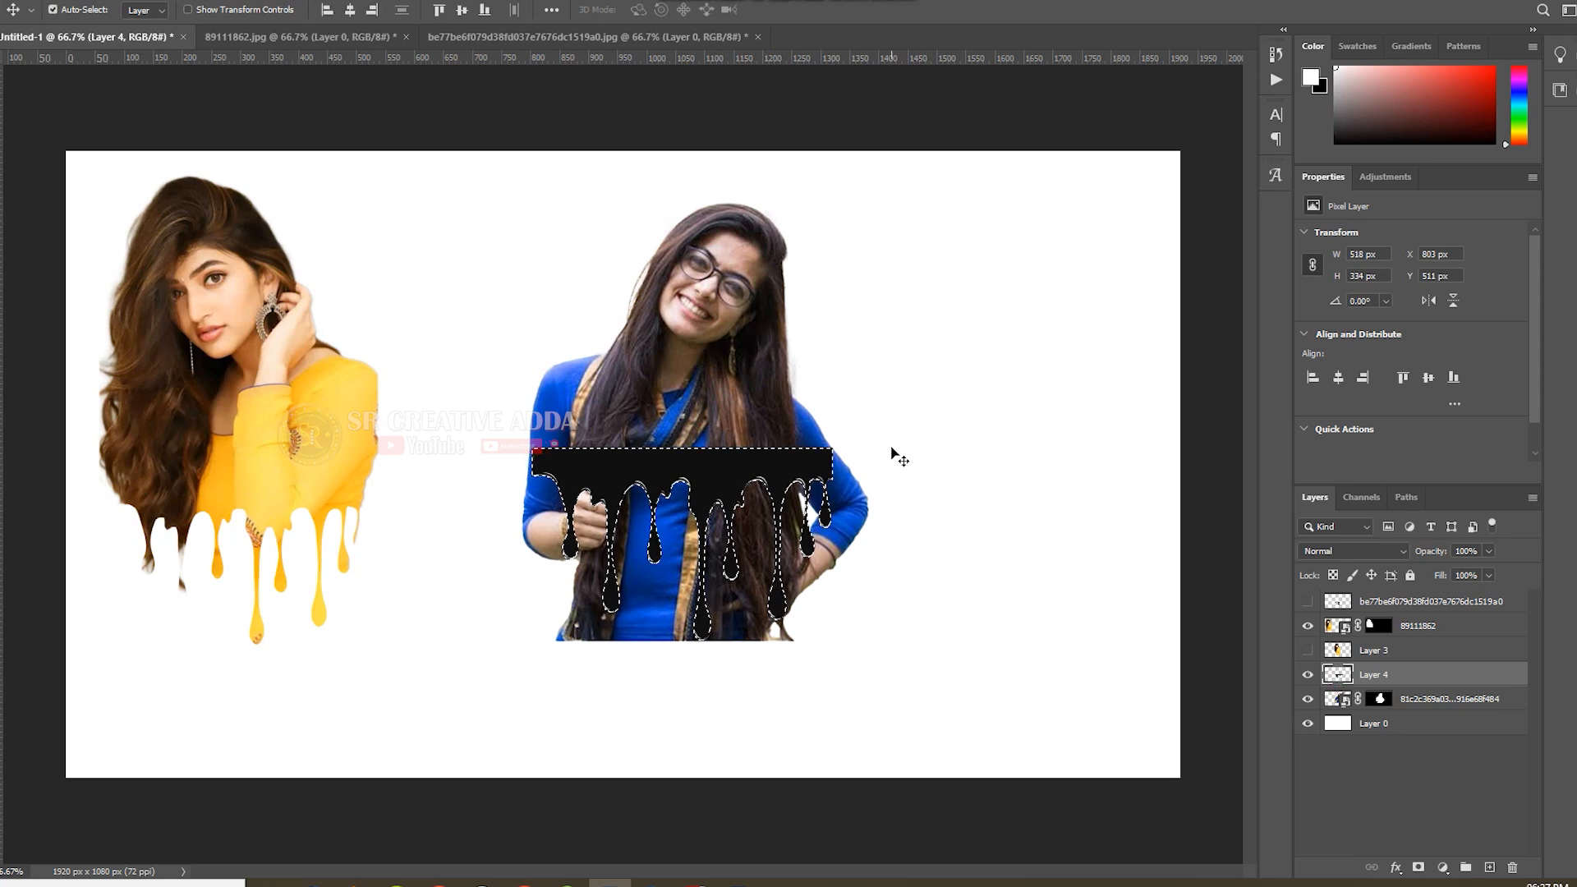
key(ctrl+d)
key(ctrl+t)
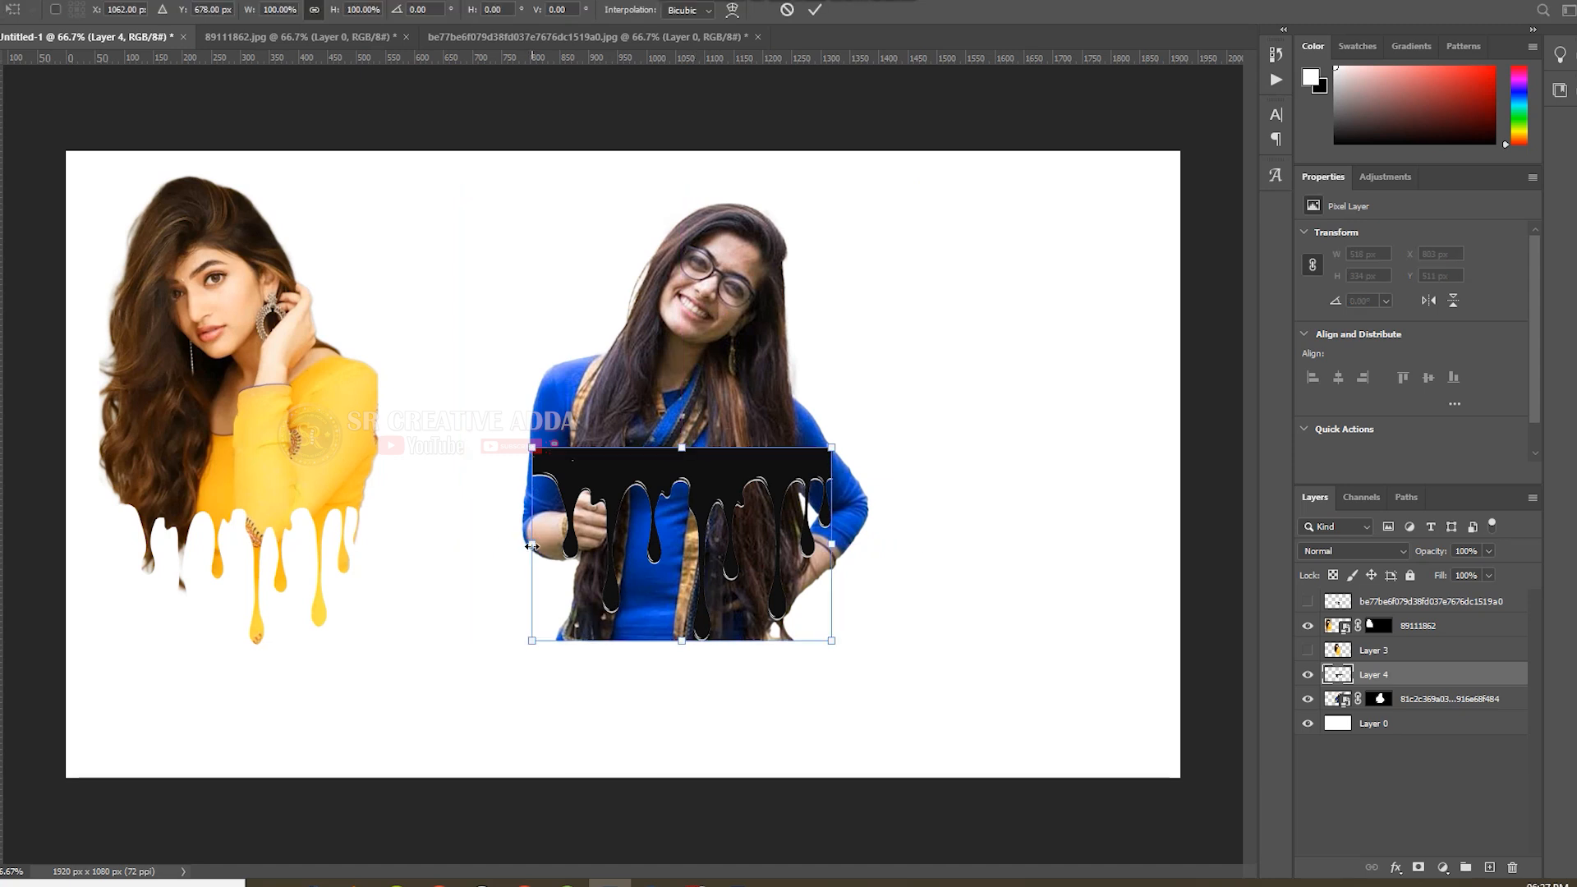
drag(531, 546, 528, 546)
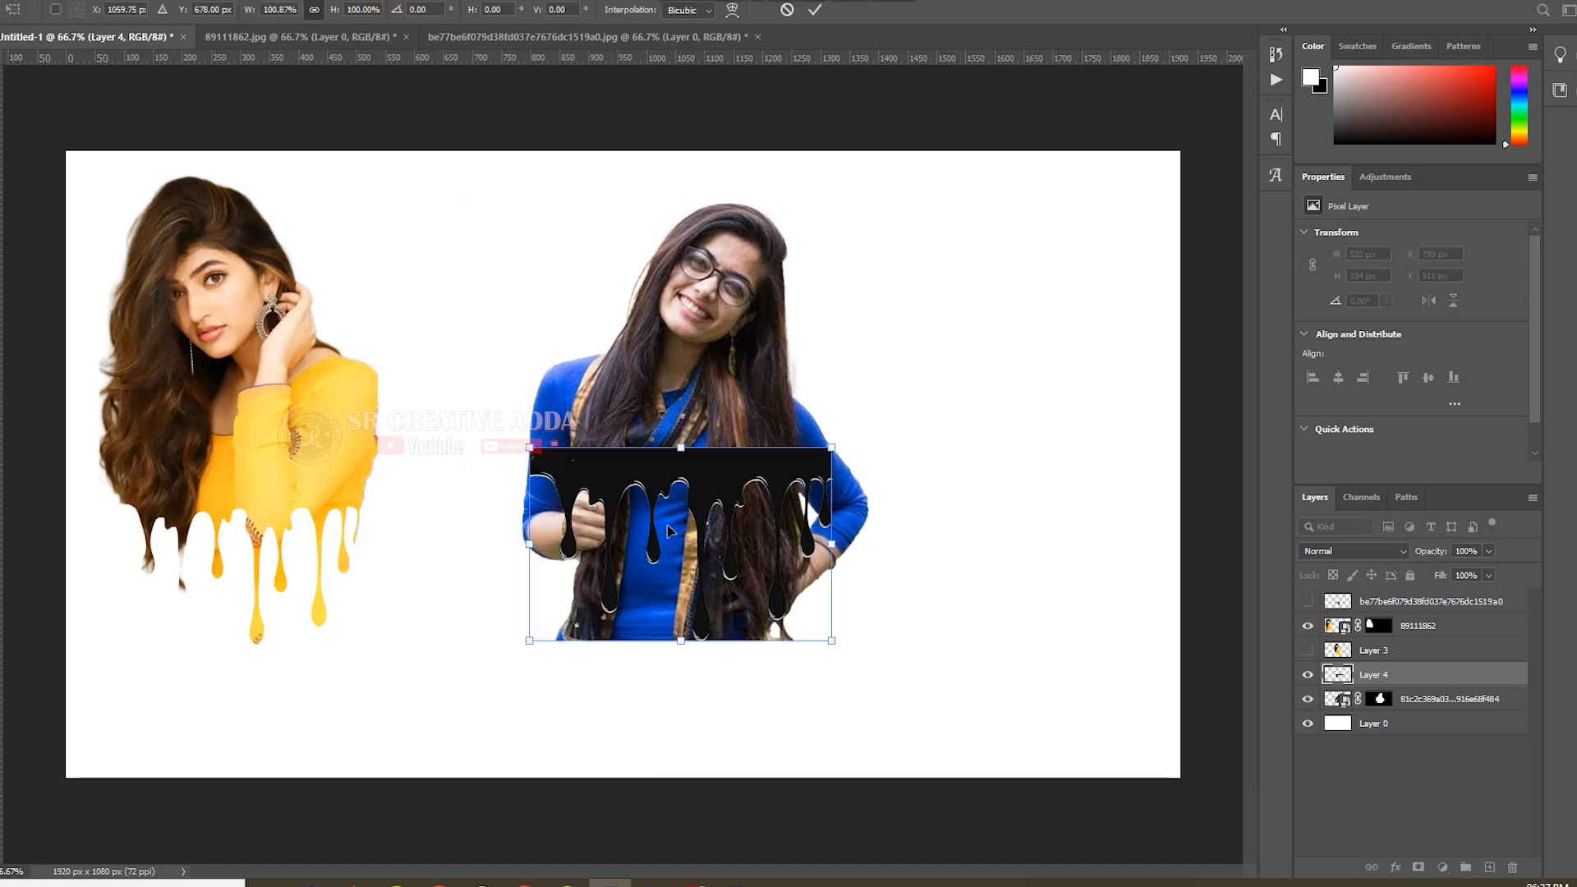
click(815, 10)
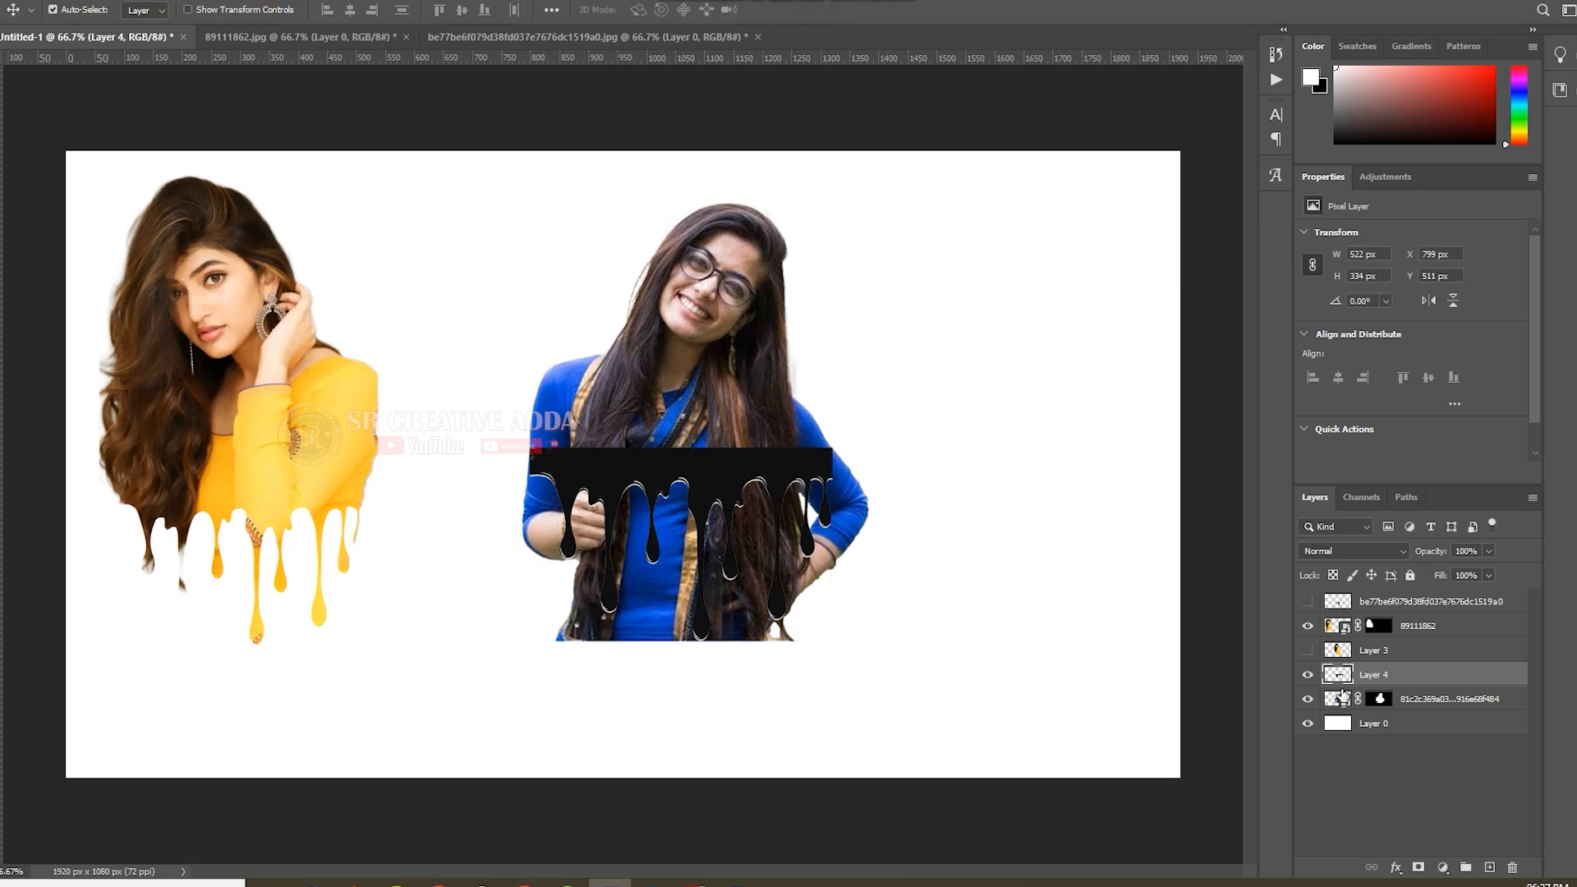
Load the widened drip shape's outline as a selection and invert it.
ctrl+click(1342, 675)
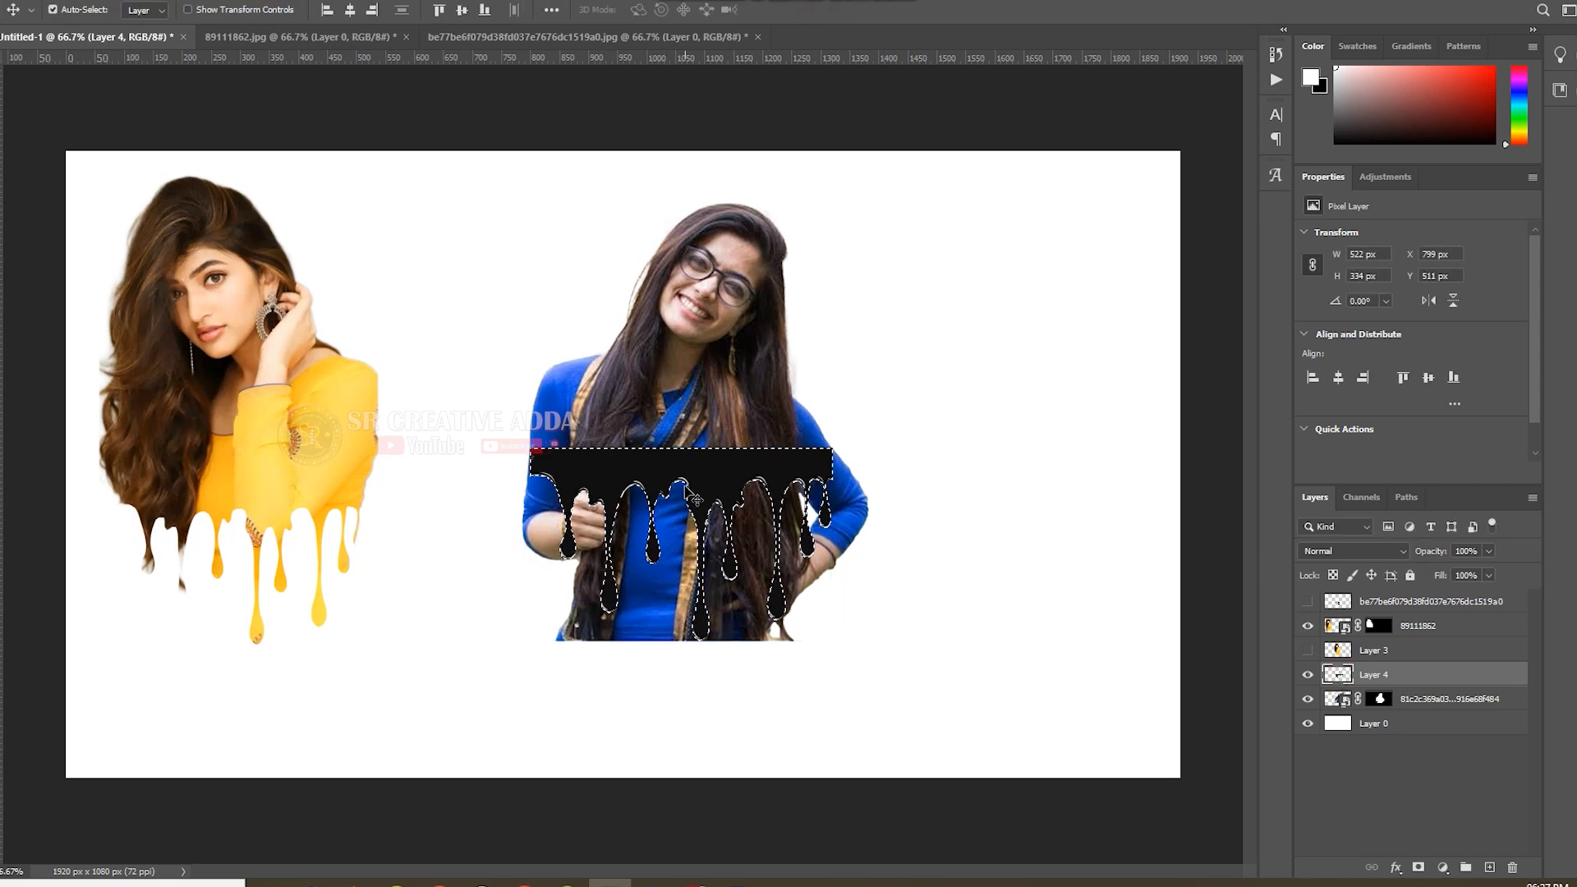
click(156, 0)
click(171, 52)
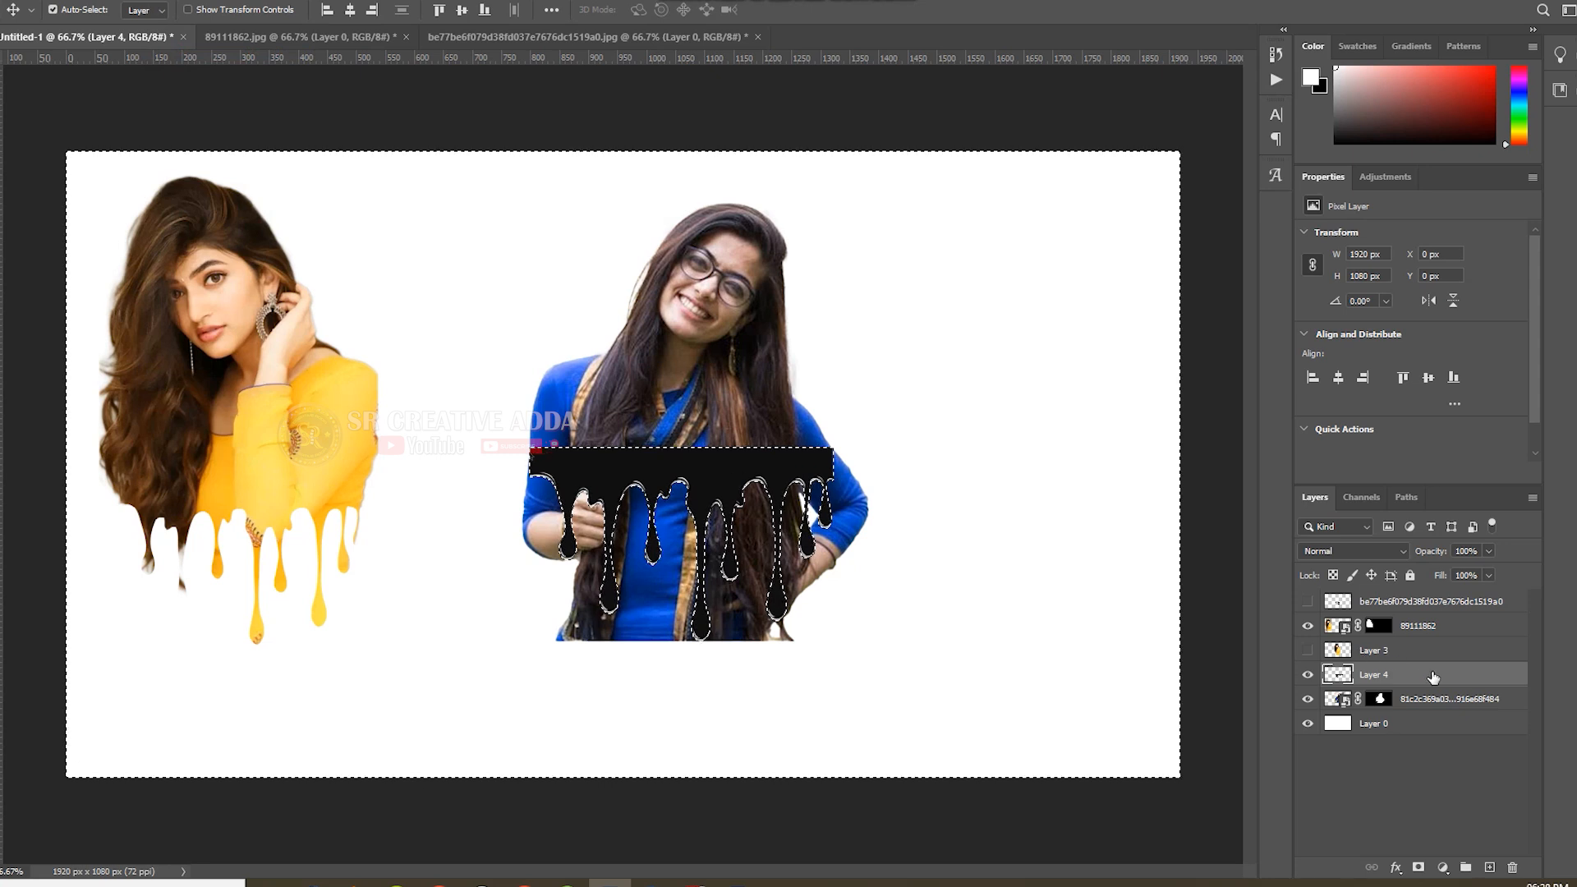
Hide the drip layer, paint black with a 125 px brush on the second portrait's mask around the drips, and deselect.
click(1380, 700)
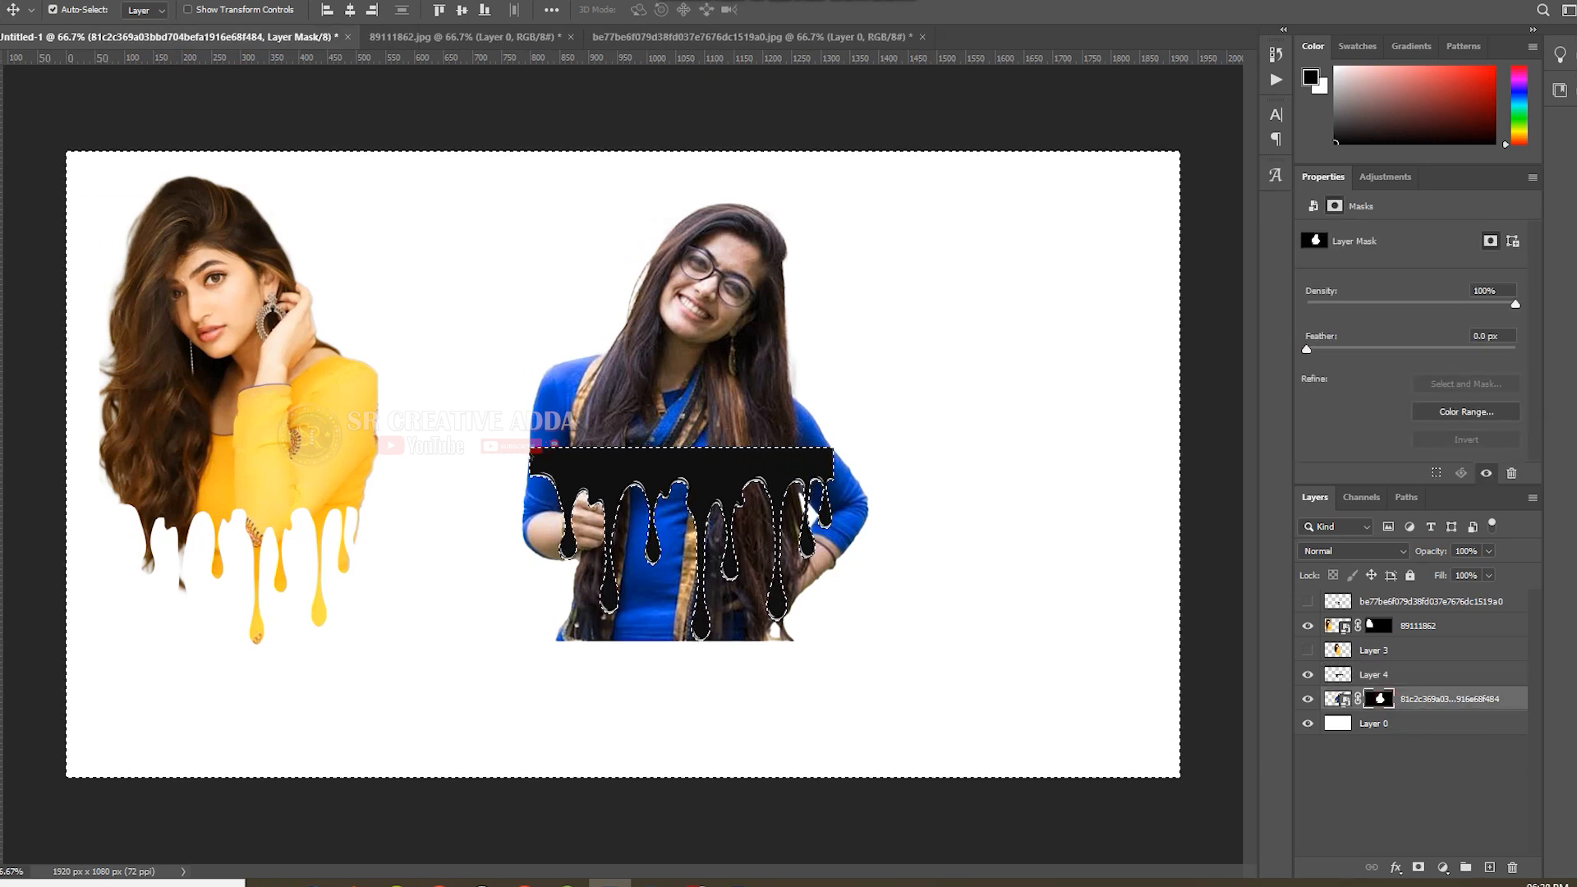
key(b)
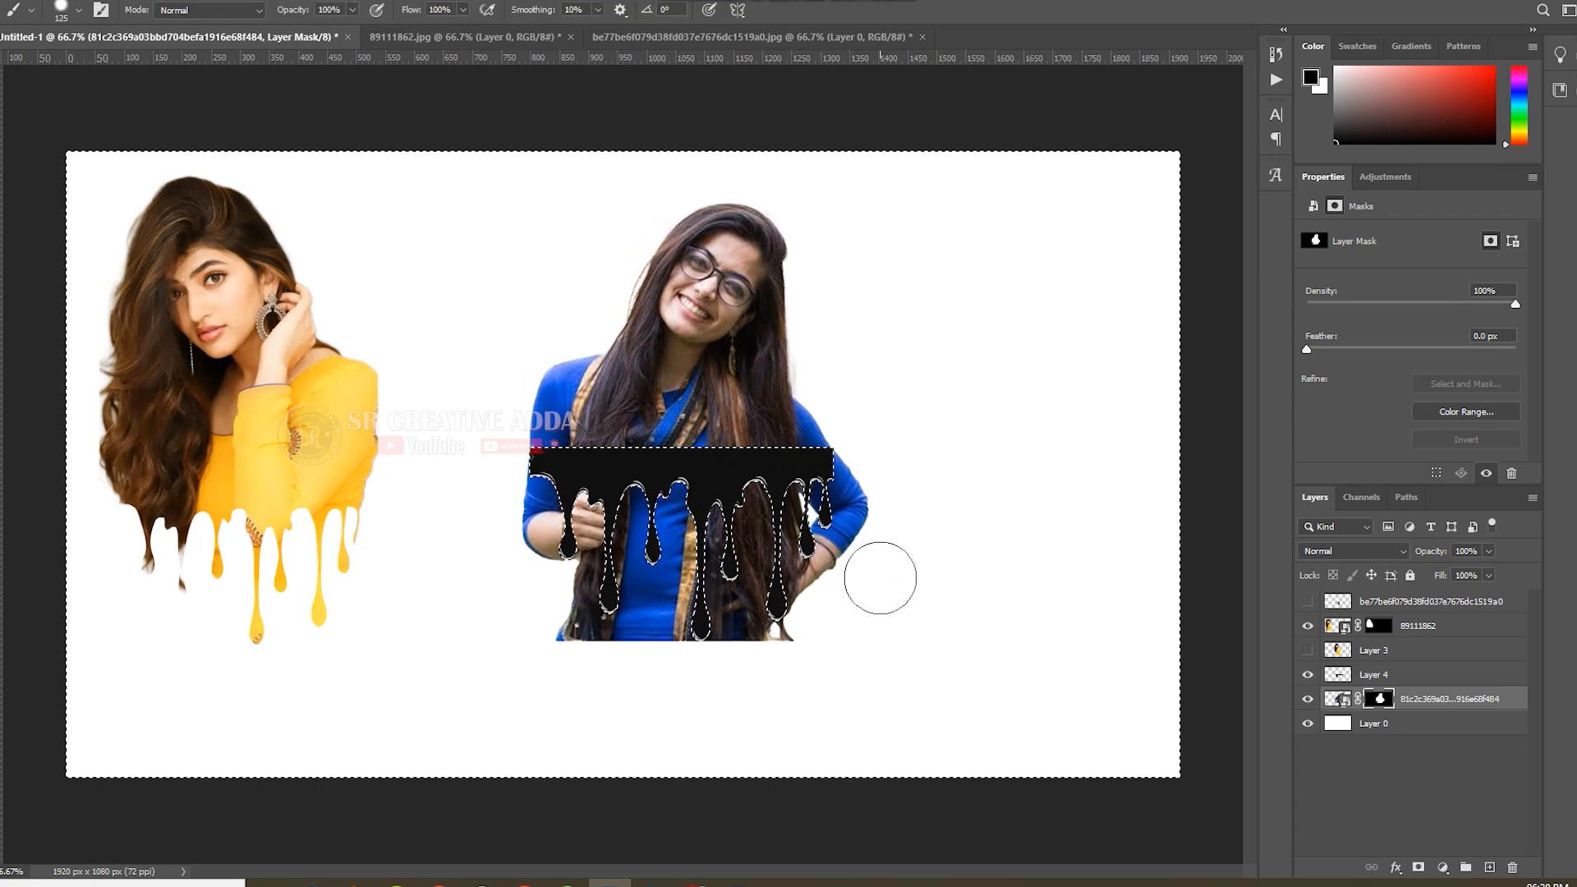
mouse_move(886, 576)
mouse_down()
mouse_move(652, 655)
mouse_move(906, 658)
mouse_move(516, 631)
mouse_up()
key(ctrl+z)
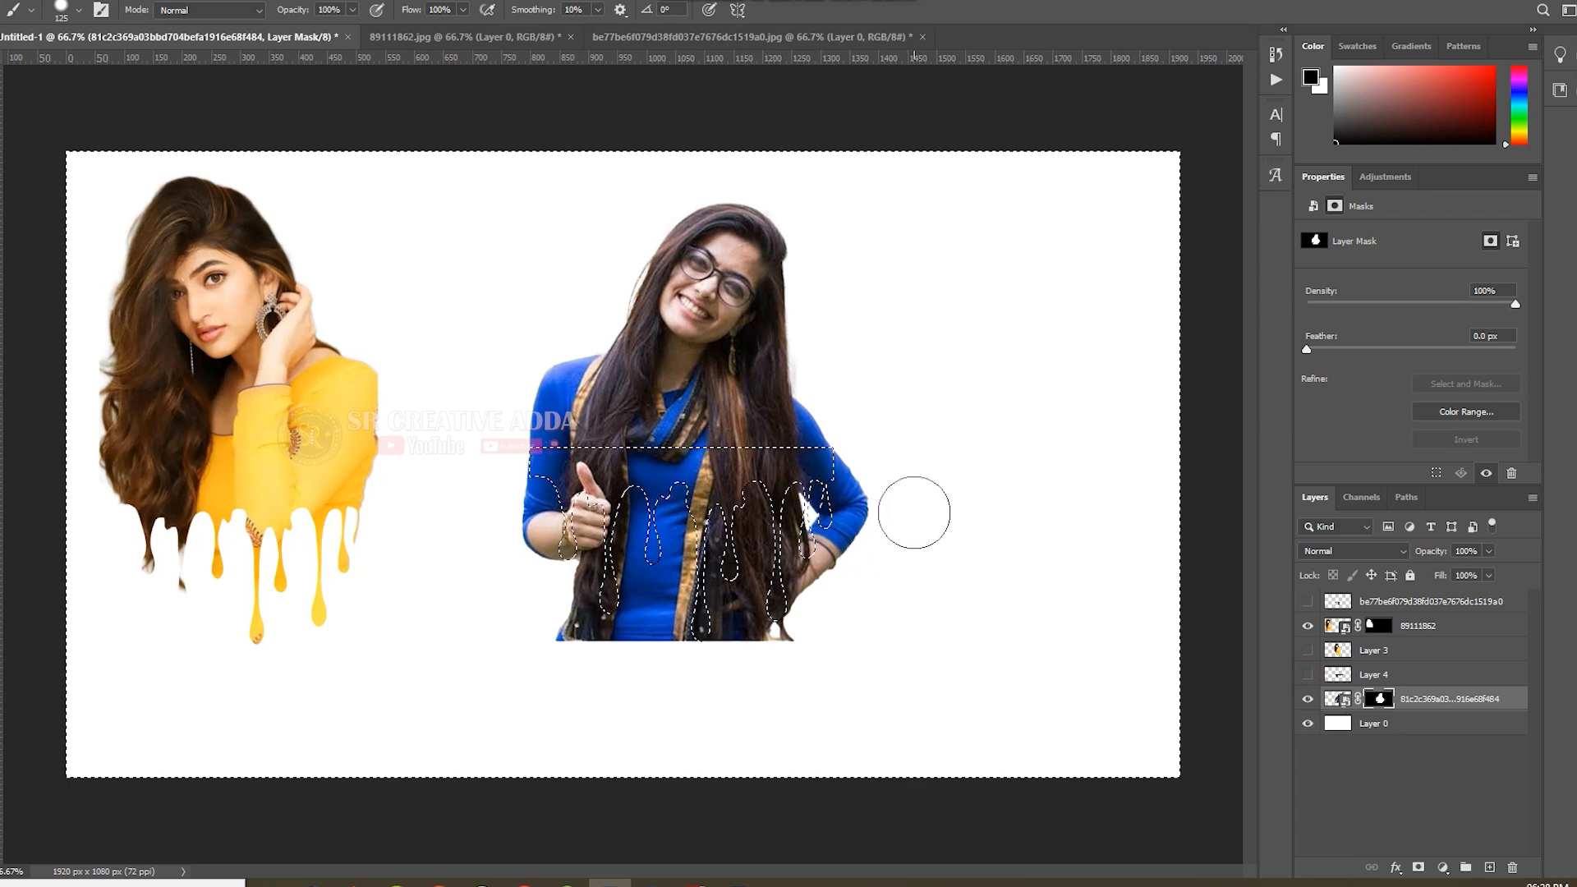
drag(908, 513, 744, 553)
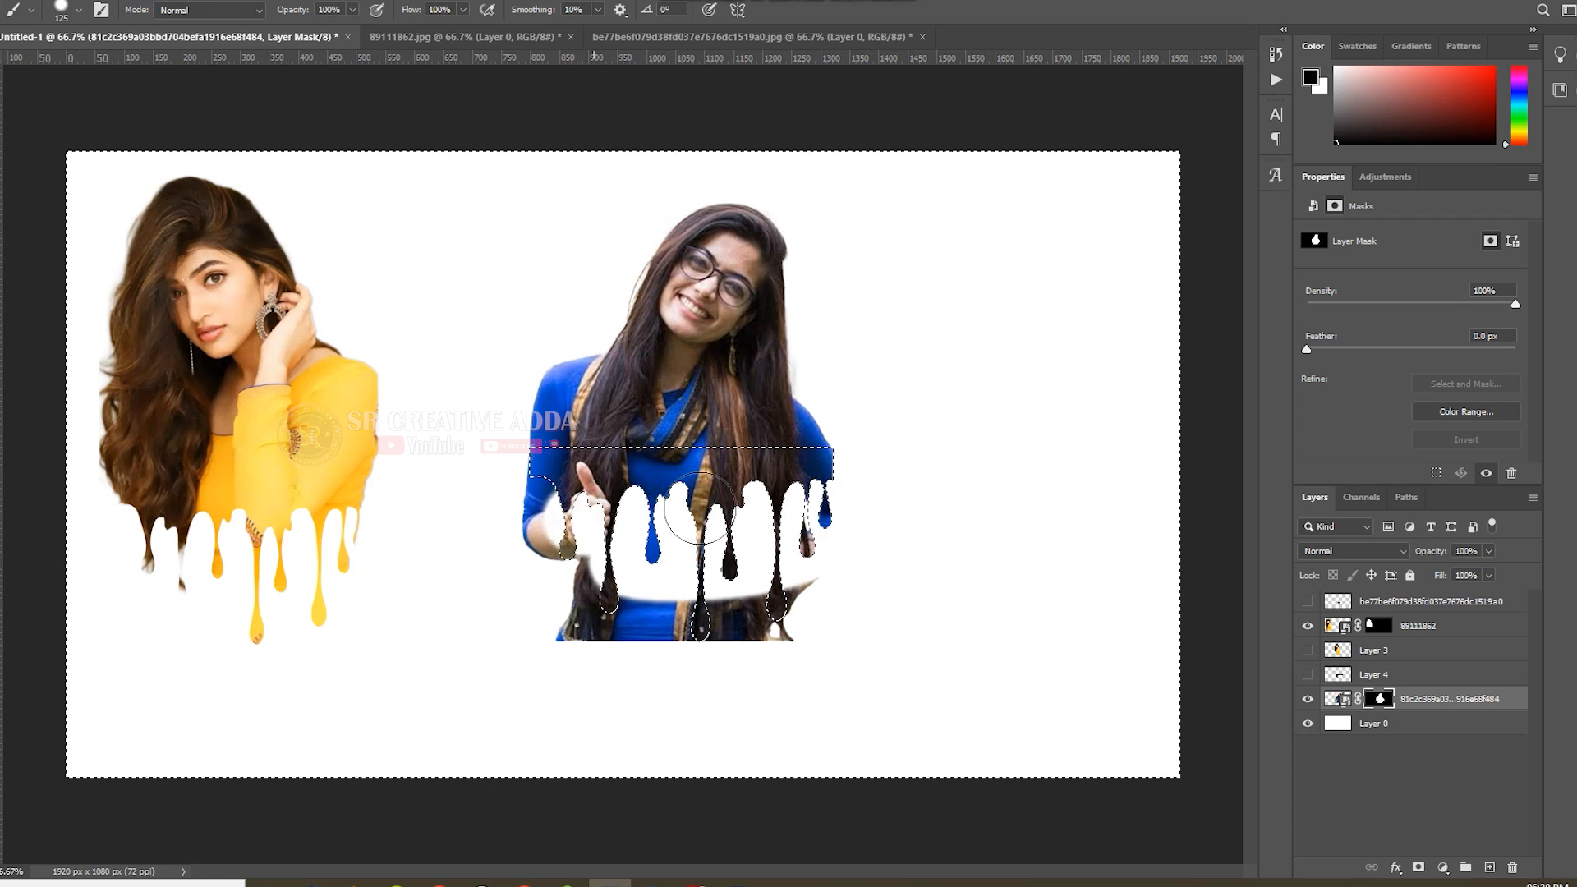
drag(546, 509, 539, 525)
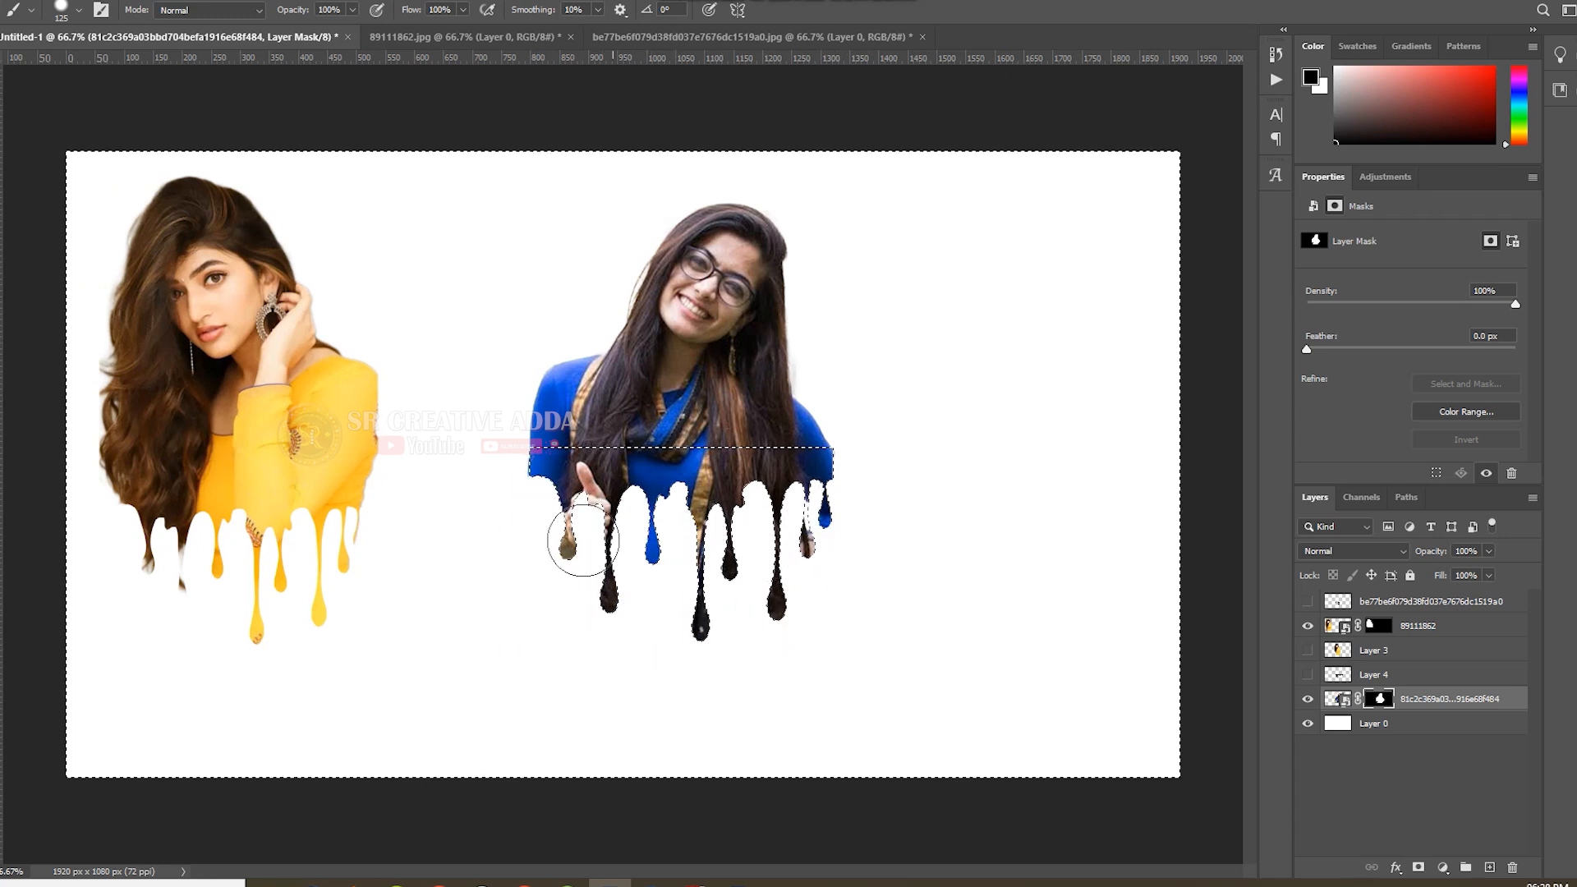
key(ctrl+z)
key(ctrl+d)
Move the second dripping portrait next to the yellow one.
key(v)
drag(699, 296, 579, 306)
key(ctrl)
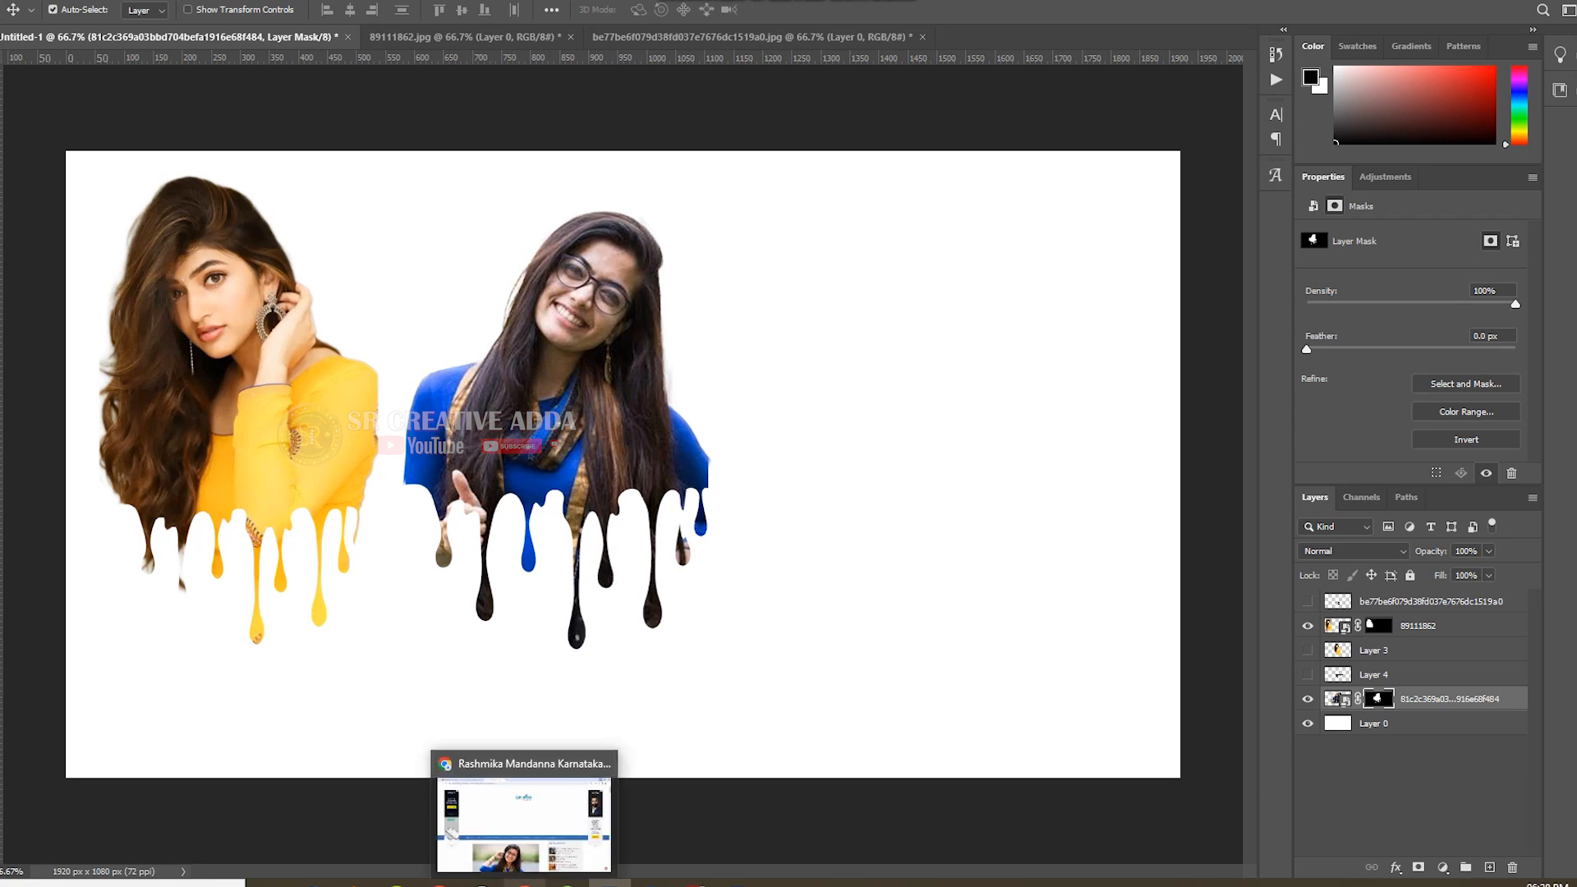
Switch to Chrome and search Google Images for "telugu heroine sai pallavi".
click(524, 882)
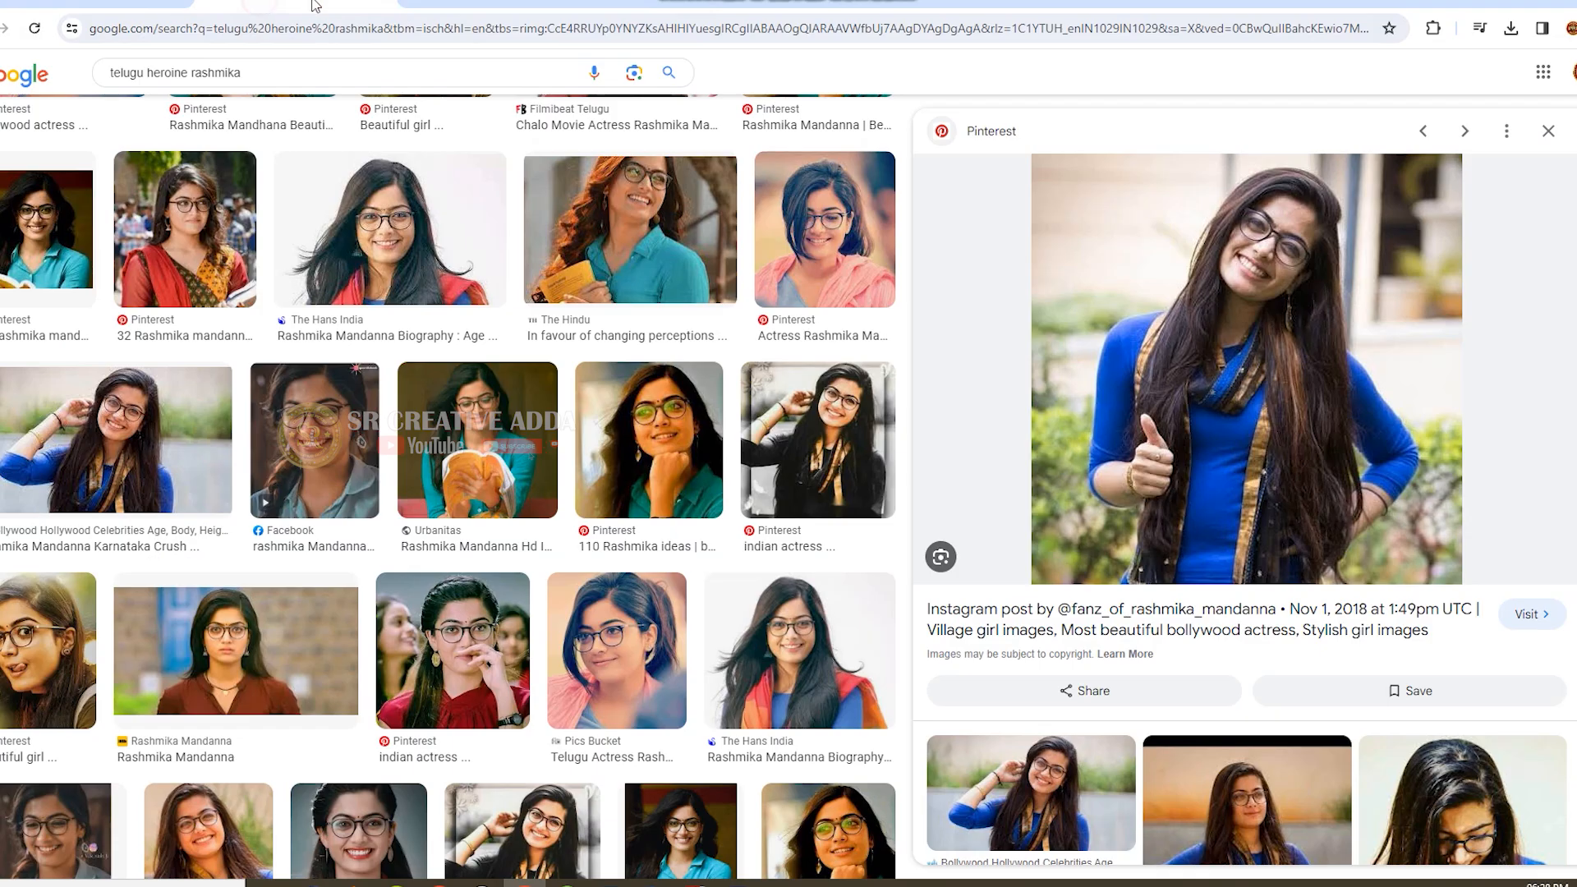
click(376, 9)
double_click(215, 72)
text(sai pallavi)
Dismiss the pending Chrome and Tips notifications in the Windows notification center.
click(1574, 885)
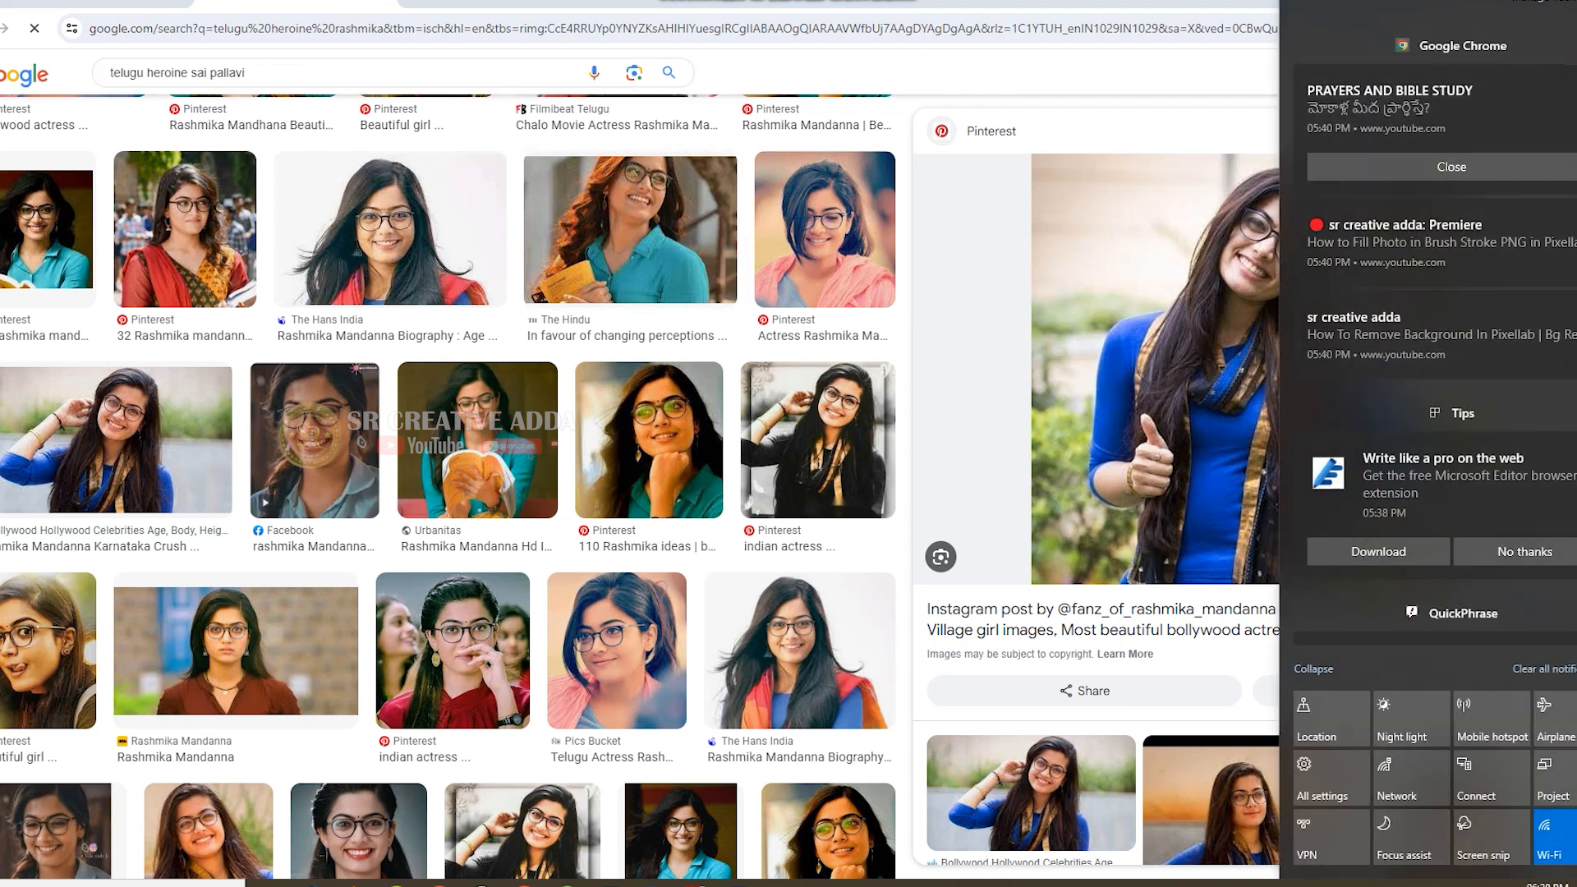
click(1574, 80)
click(1573, 80)
click(1574, 80)
click(1574, 79)
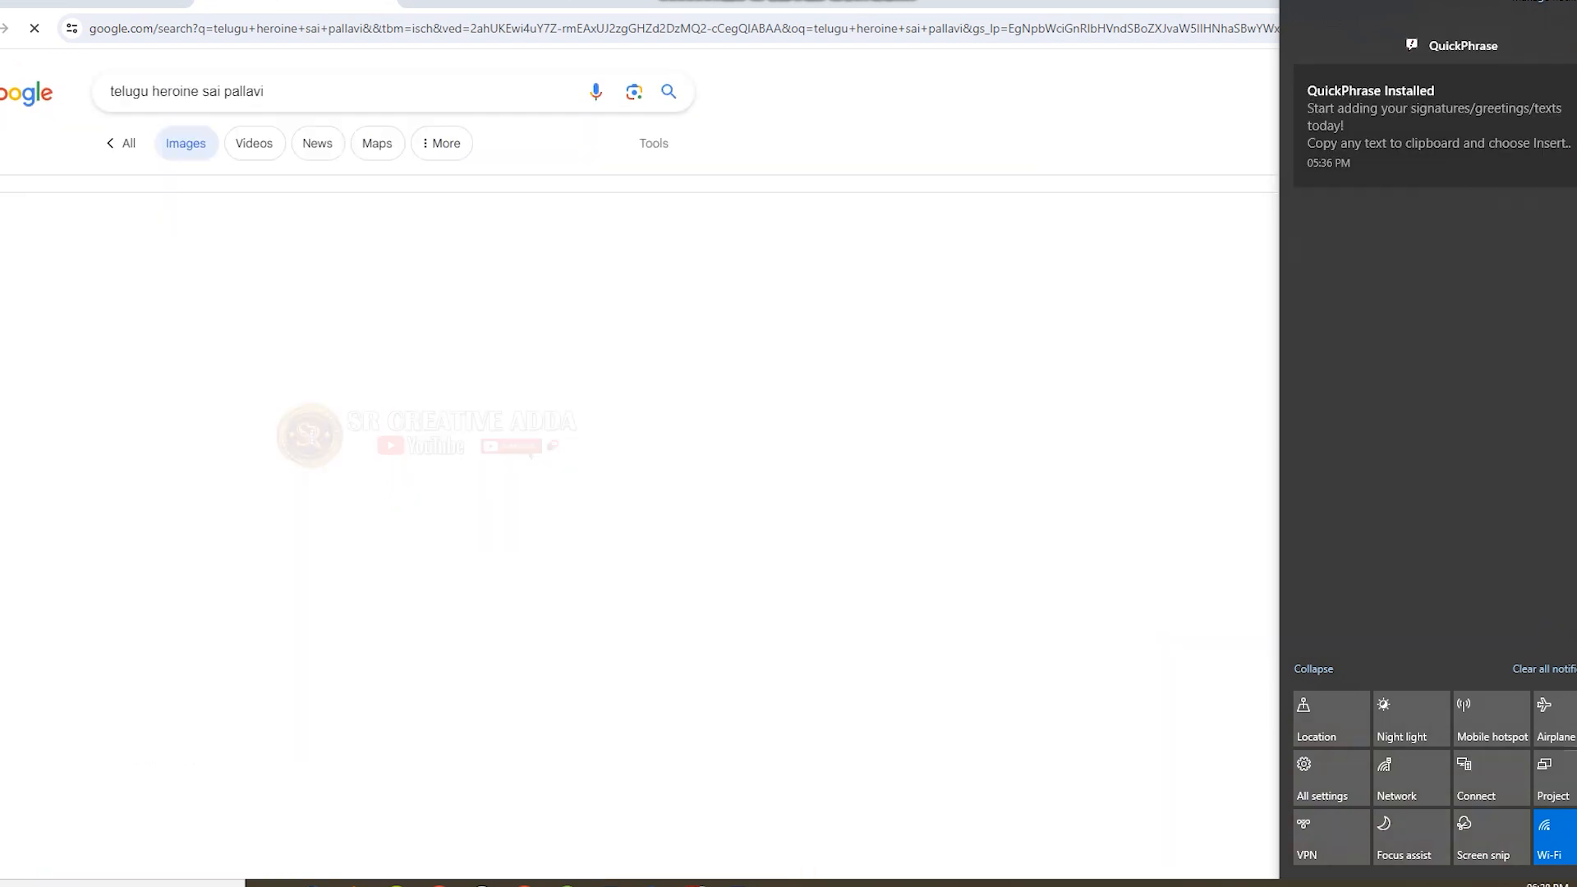
click(1573, 884)
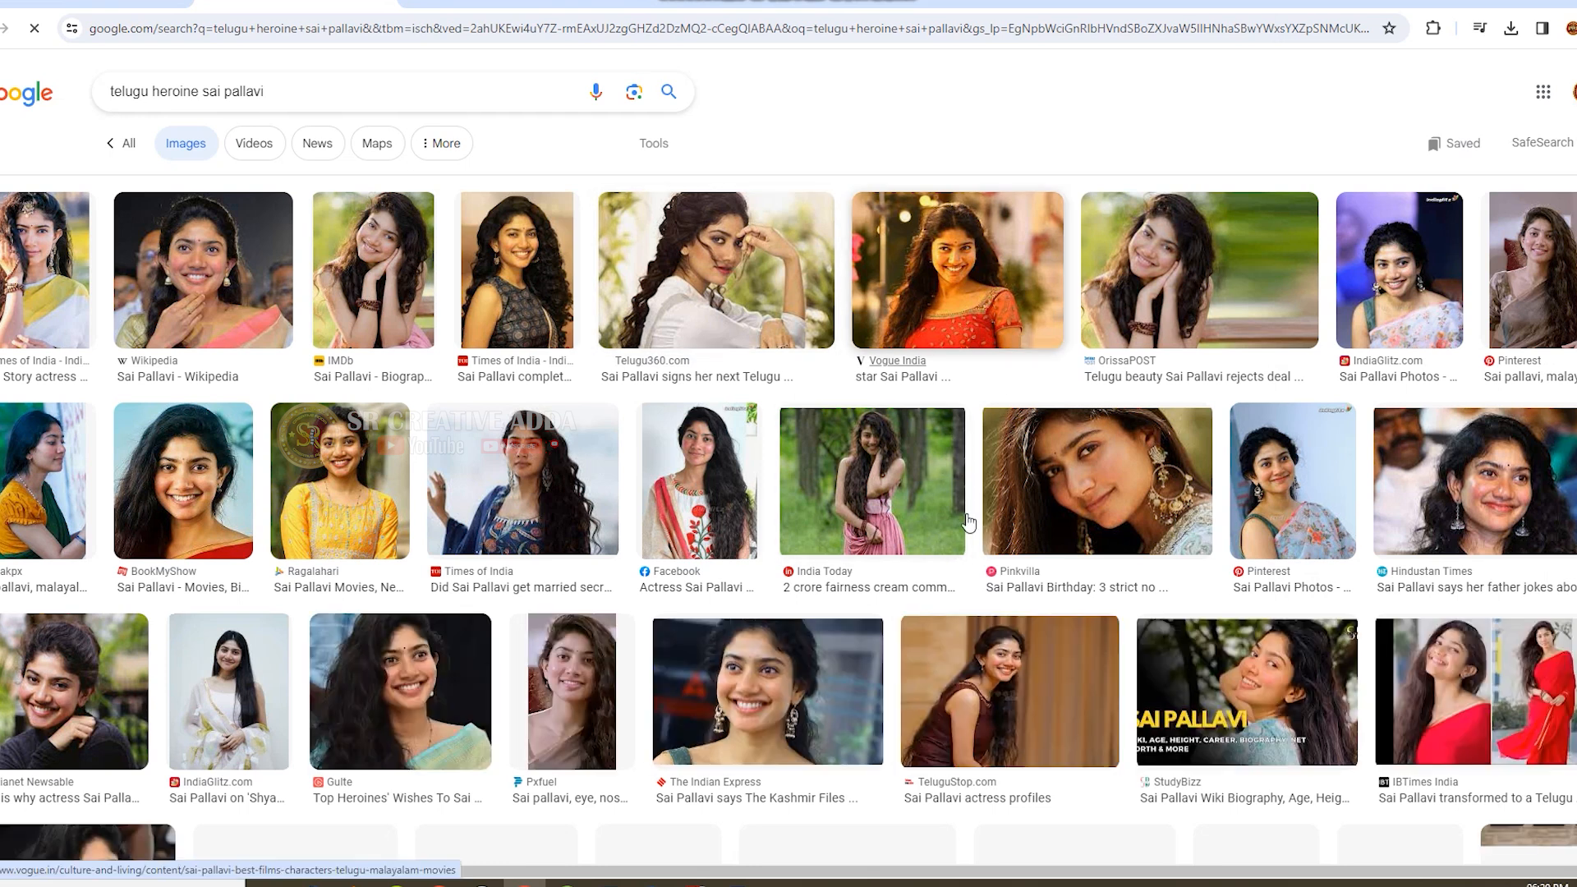
Open the Pinterest photo of Sai Pallavi sitting in a cream dress with a peacock feather and save it to the color dripping folder.
scroll(850, 601, down, 1)
scroll(850, 601, down, 3)
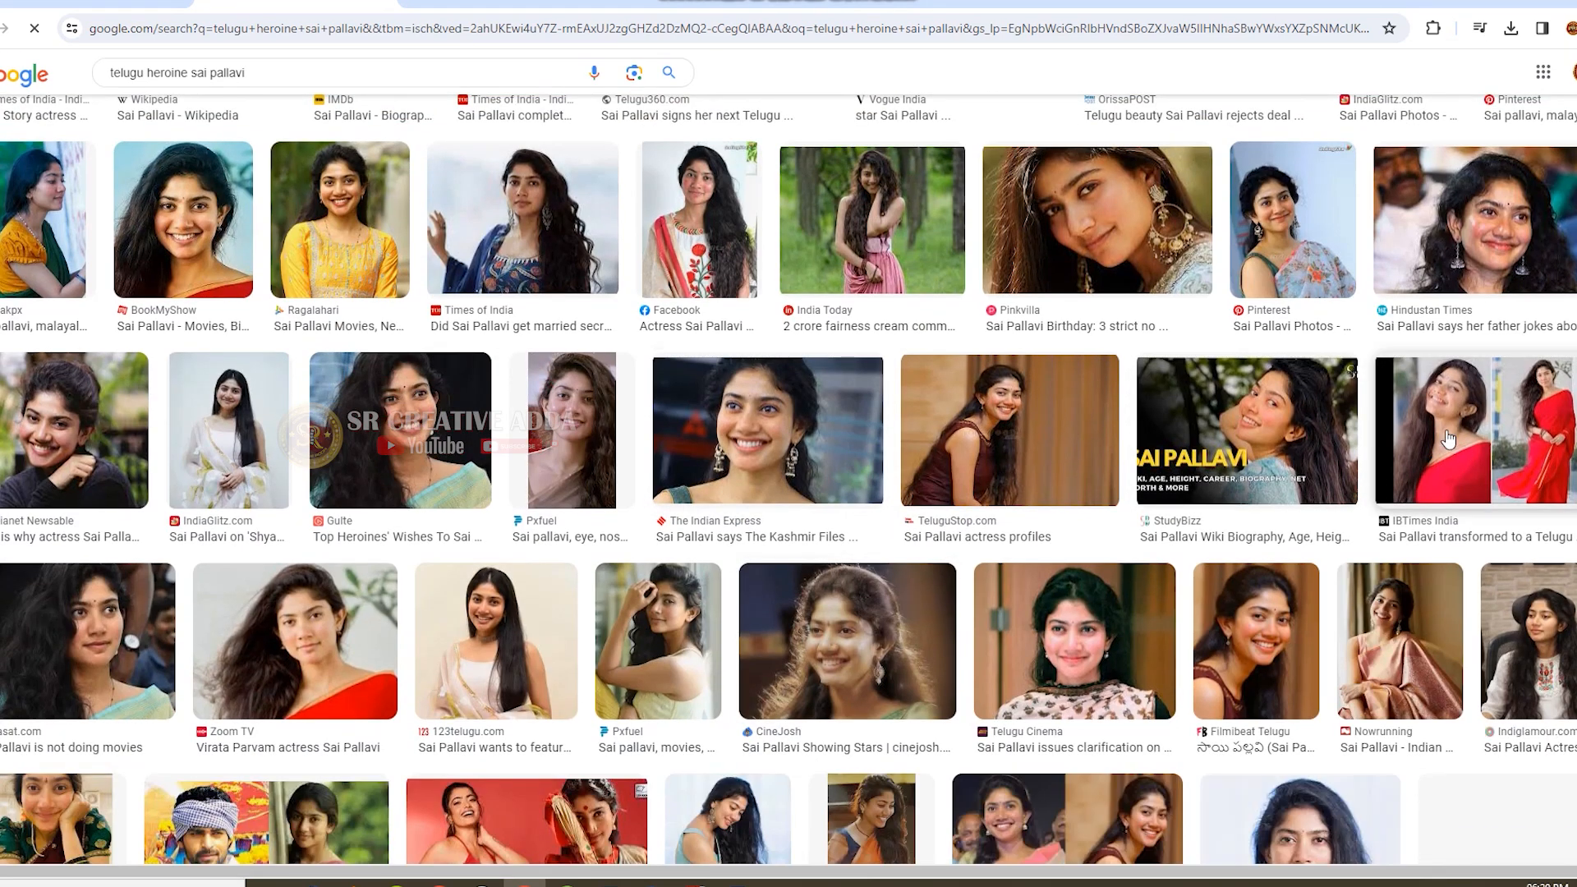
click(1451, 450)
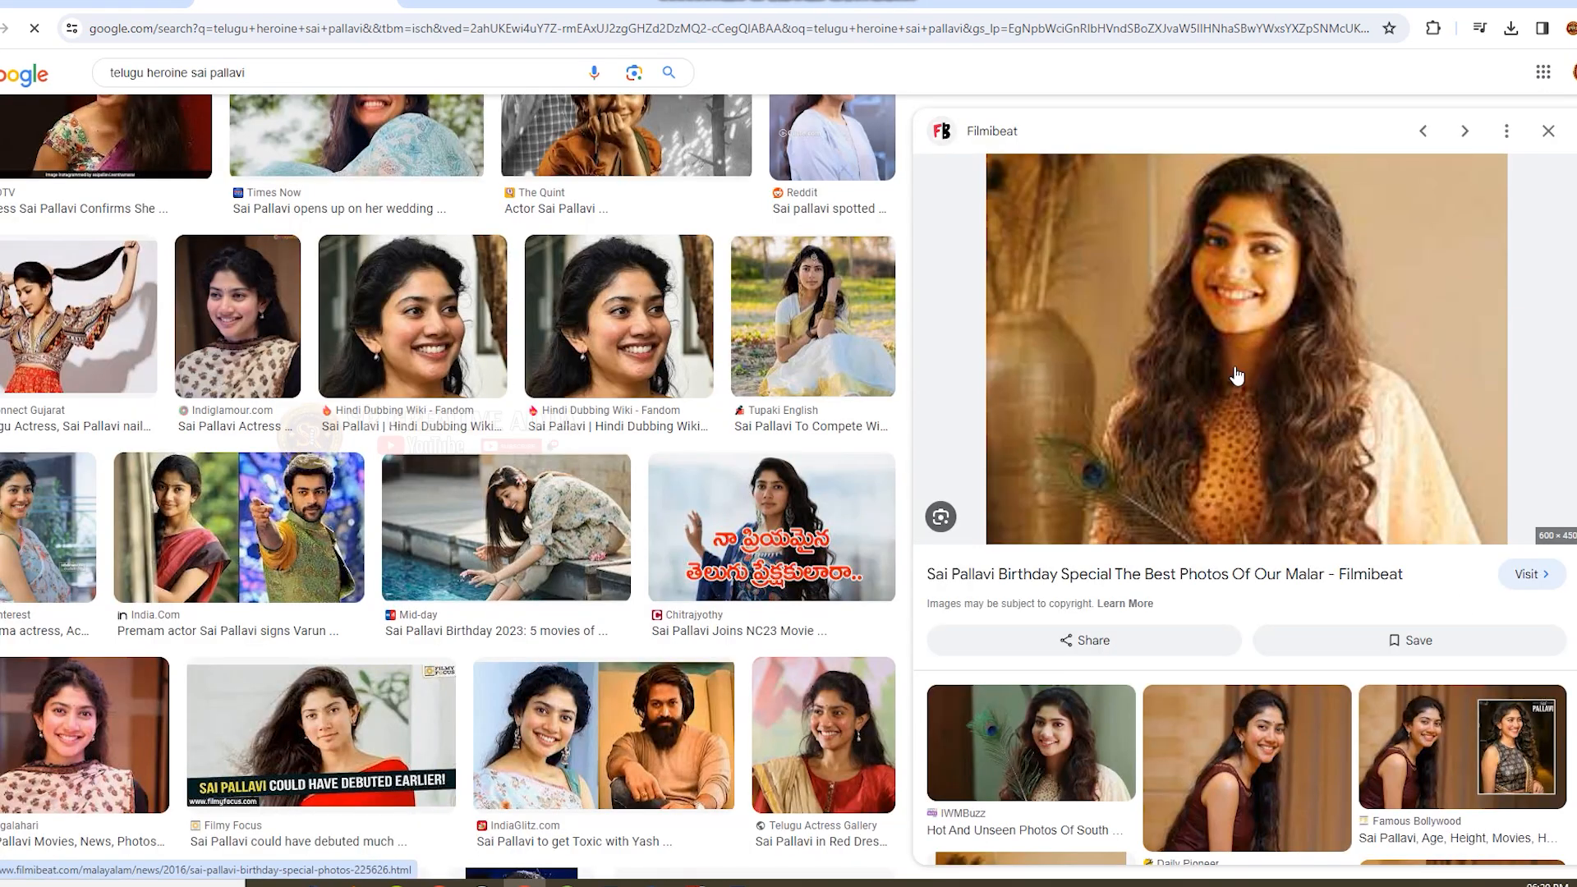
scroll(1222, 439, down, 4)
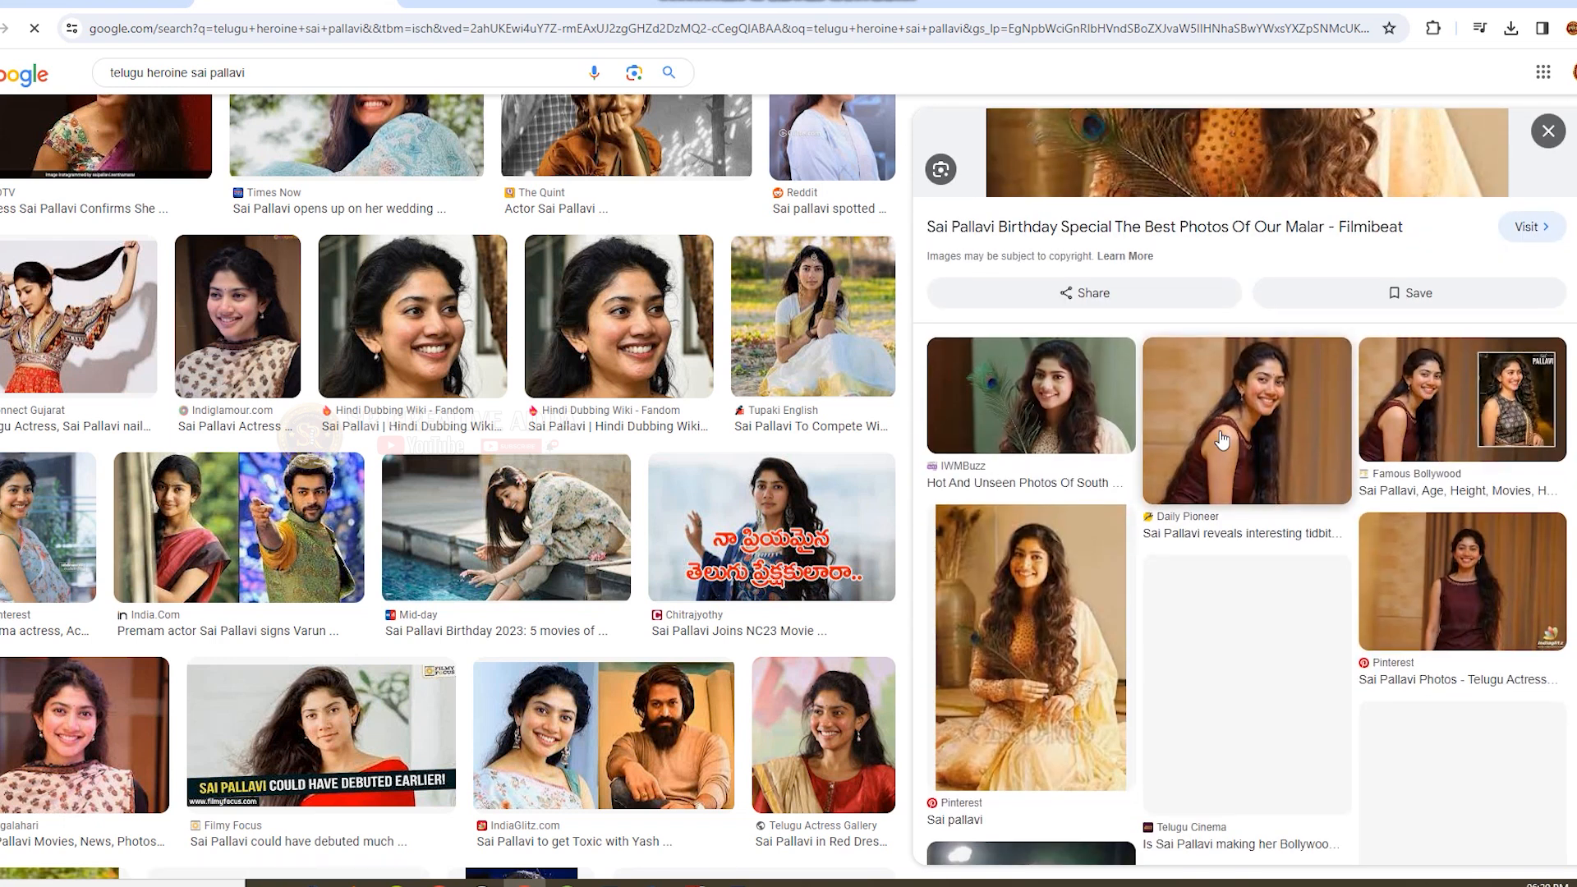
click(1047, 603)
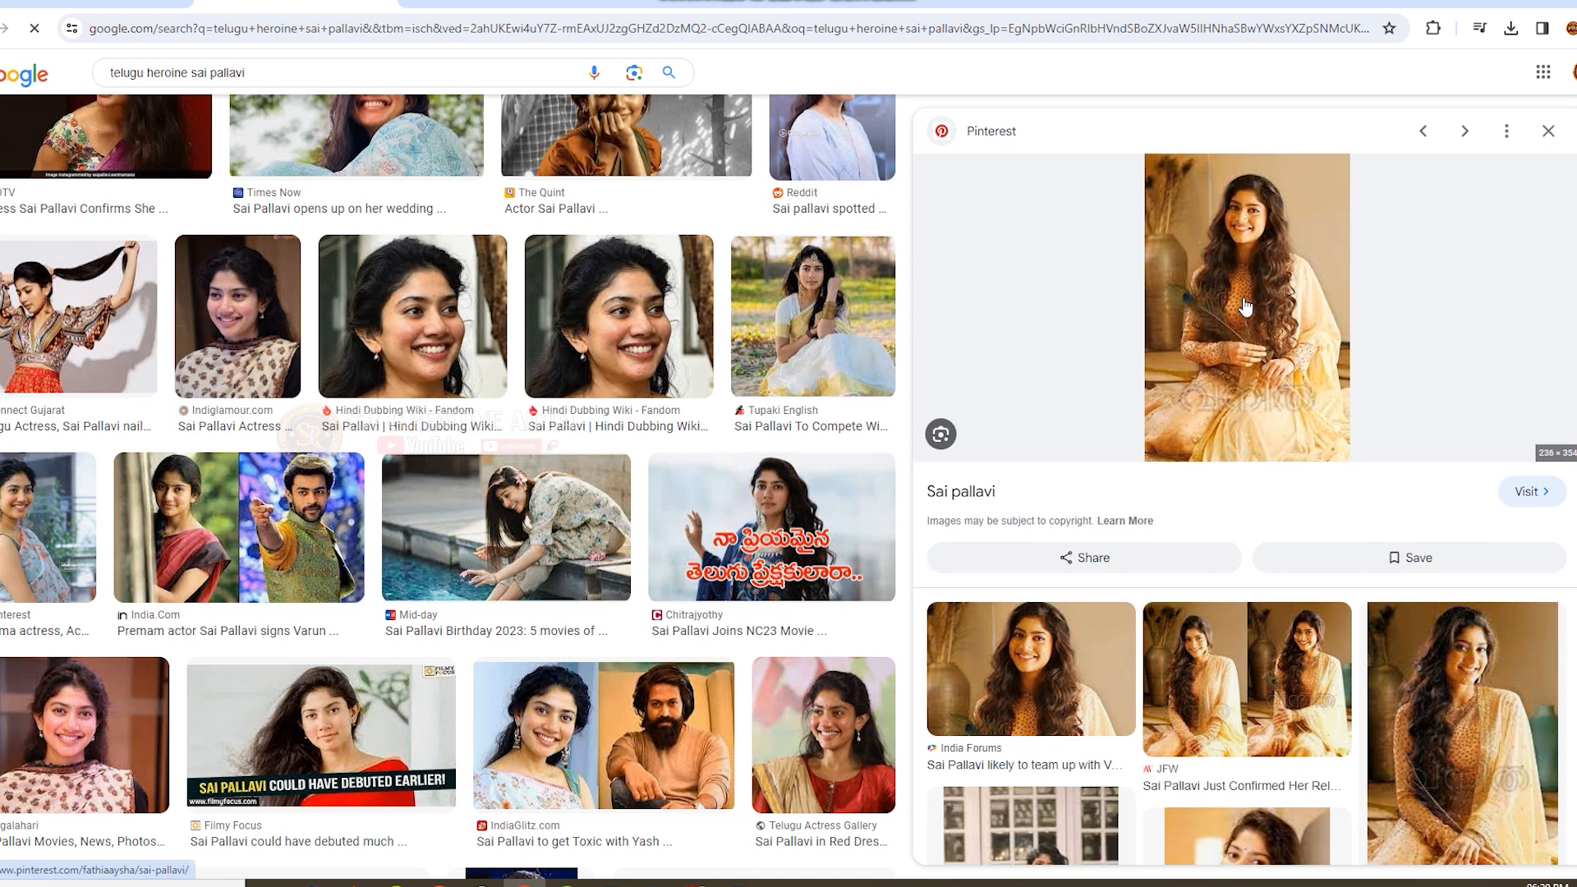
right_click(1247, 266)
click(1326, 524)
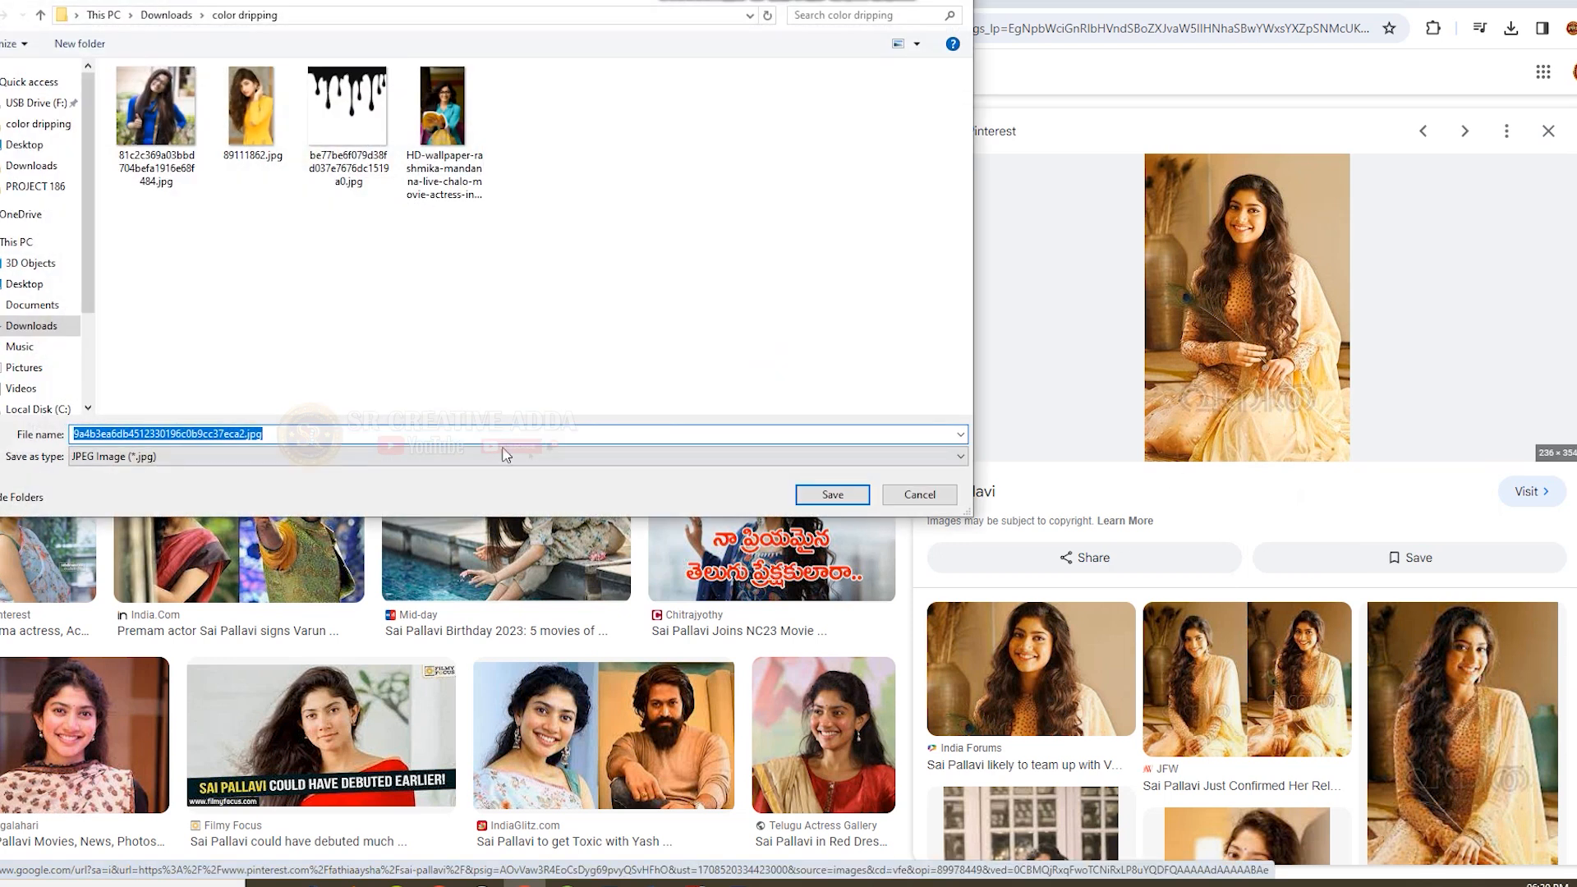
click(831, 496)
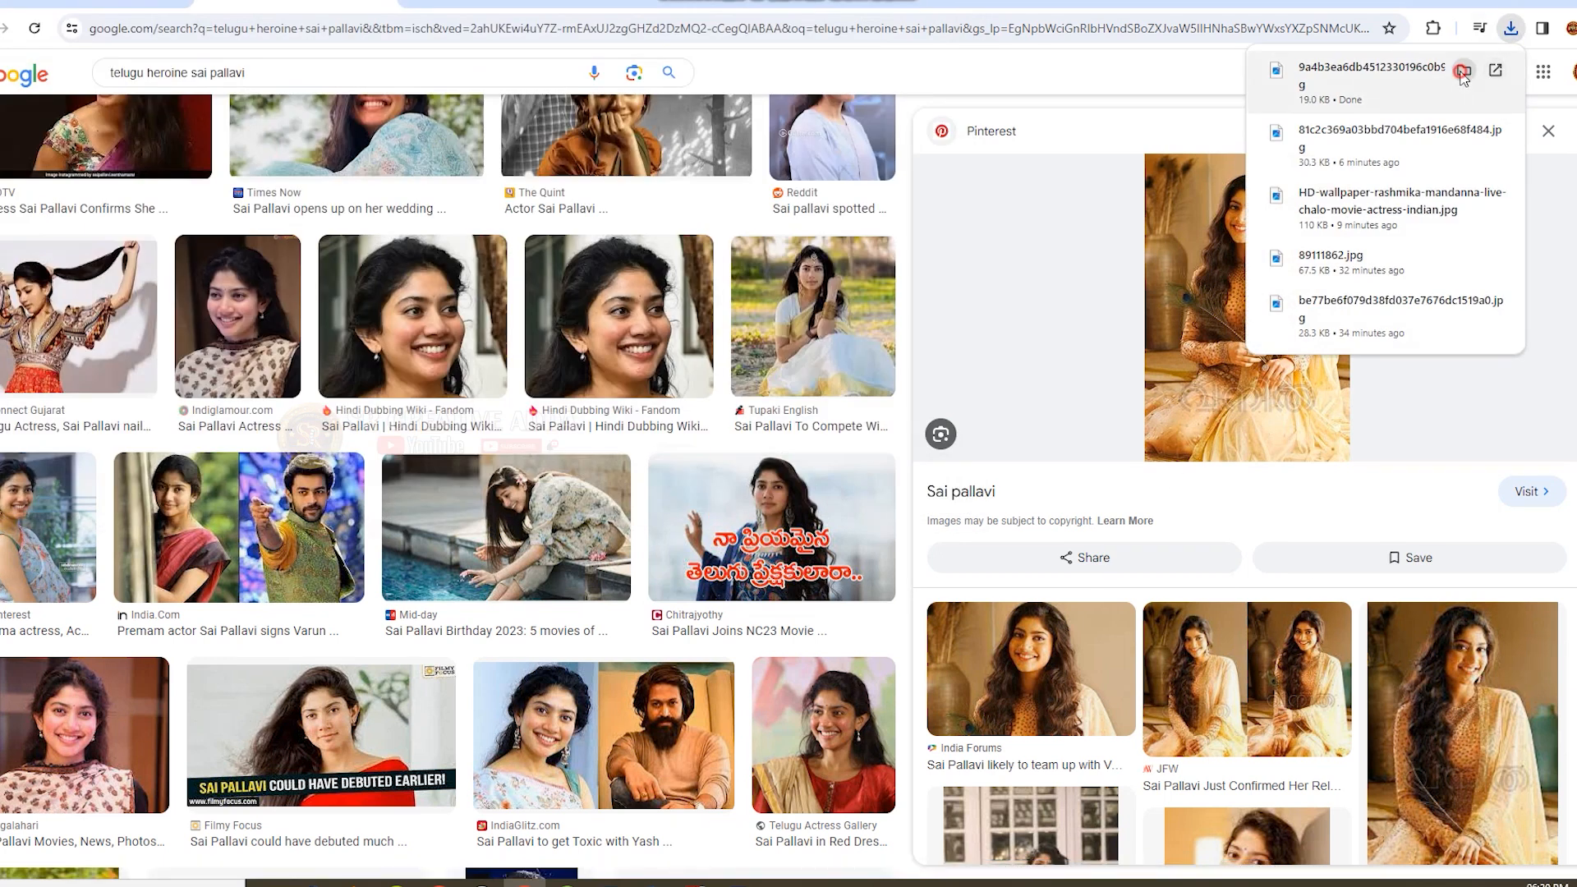
Place the downloaded photo from its folder into the Photoshop portrait document, about 550 × 826 px, beside the second portrait.
click(1463, 73)
drag(1099, 197, 862, 399)
drag(686, 368, 825, 161)
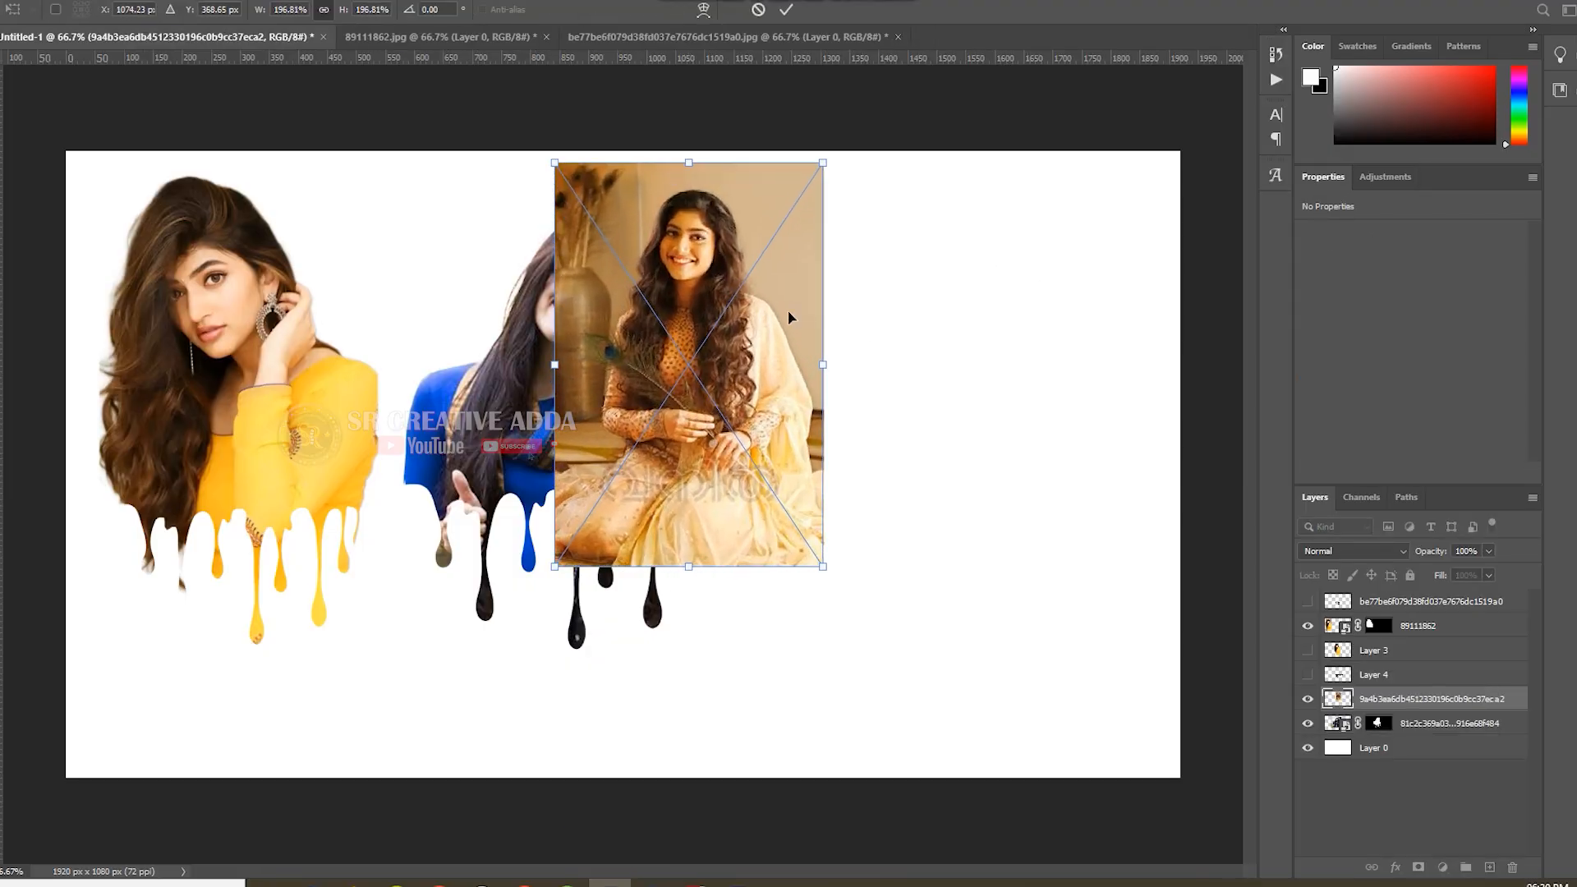
drag(733, 334, 955, 411)
drag(1044, 243, 1098, 170)
drag(1032, 330, 1022, 342)
click(786, 9)
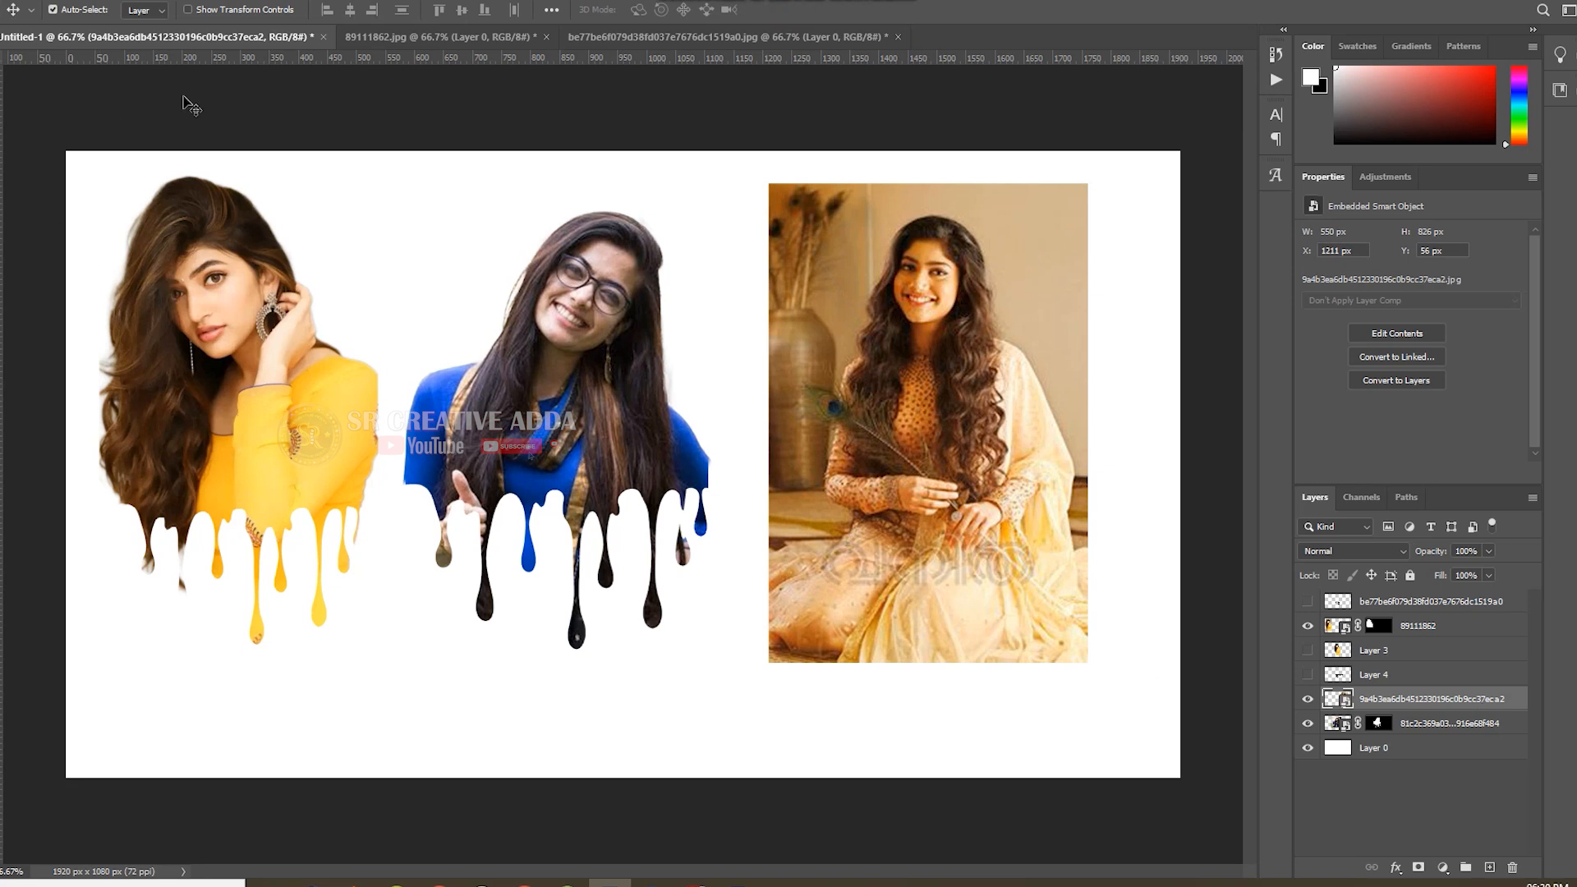
Select the seated woman with her peacock feather using Quick Selection, feather the selection's edge, and add it as a layer mask.
key(w)
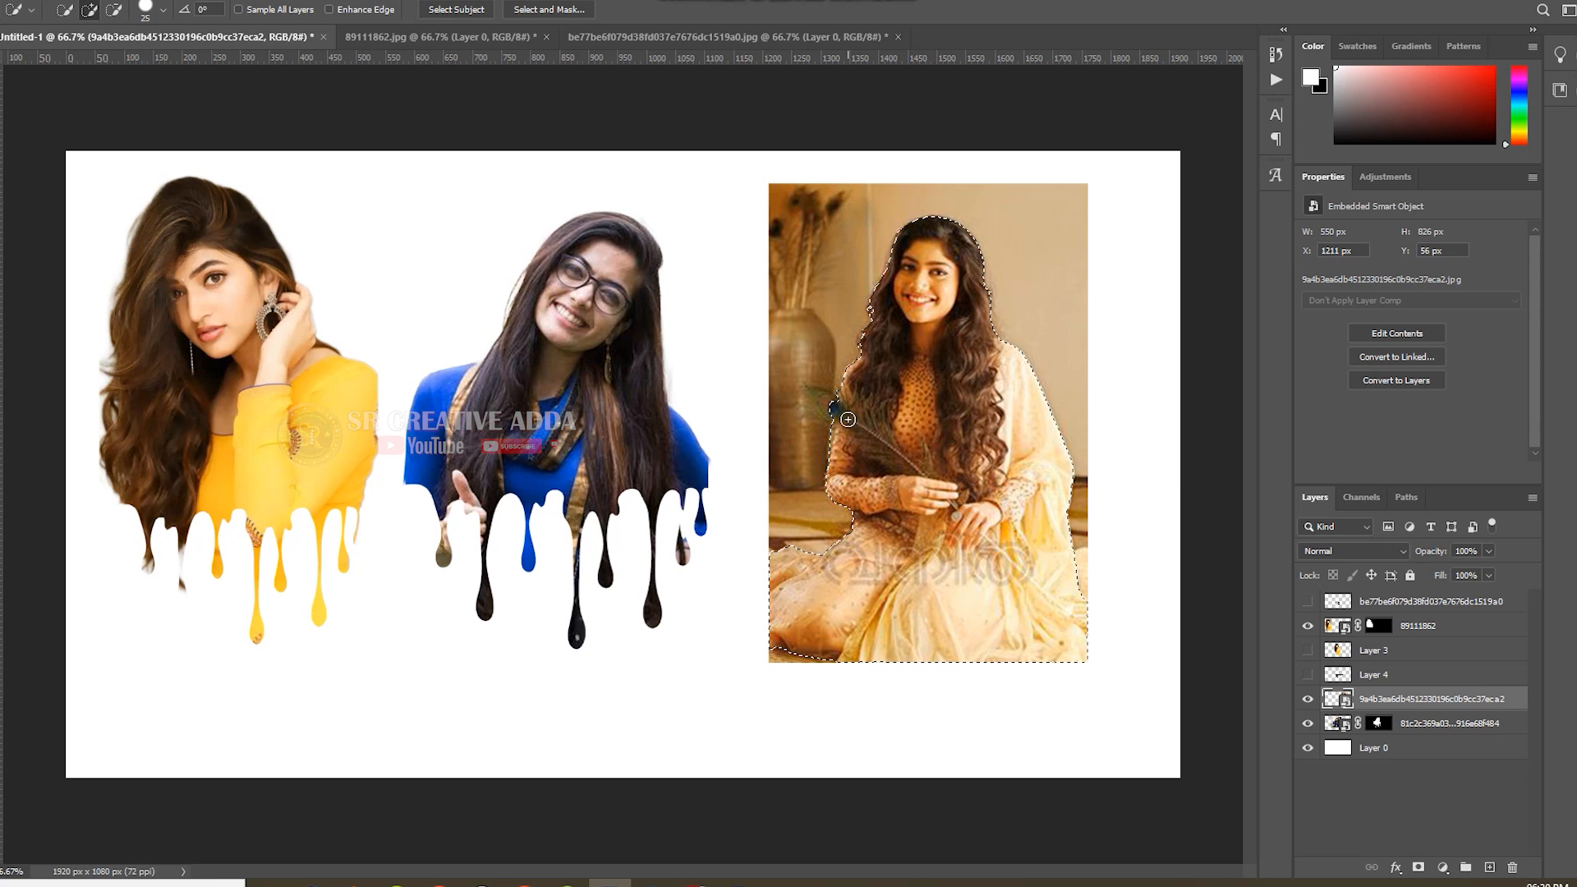
drag(844, 416, 811, 397)
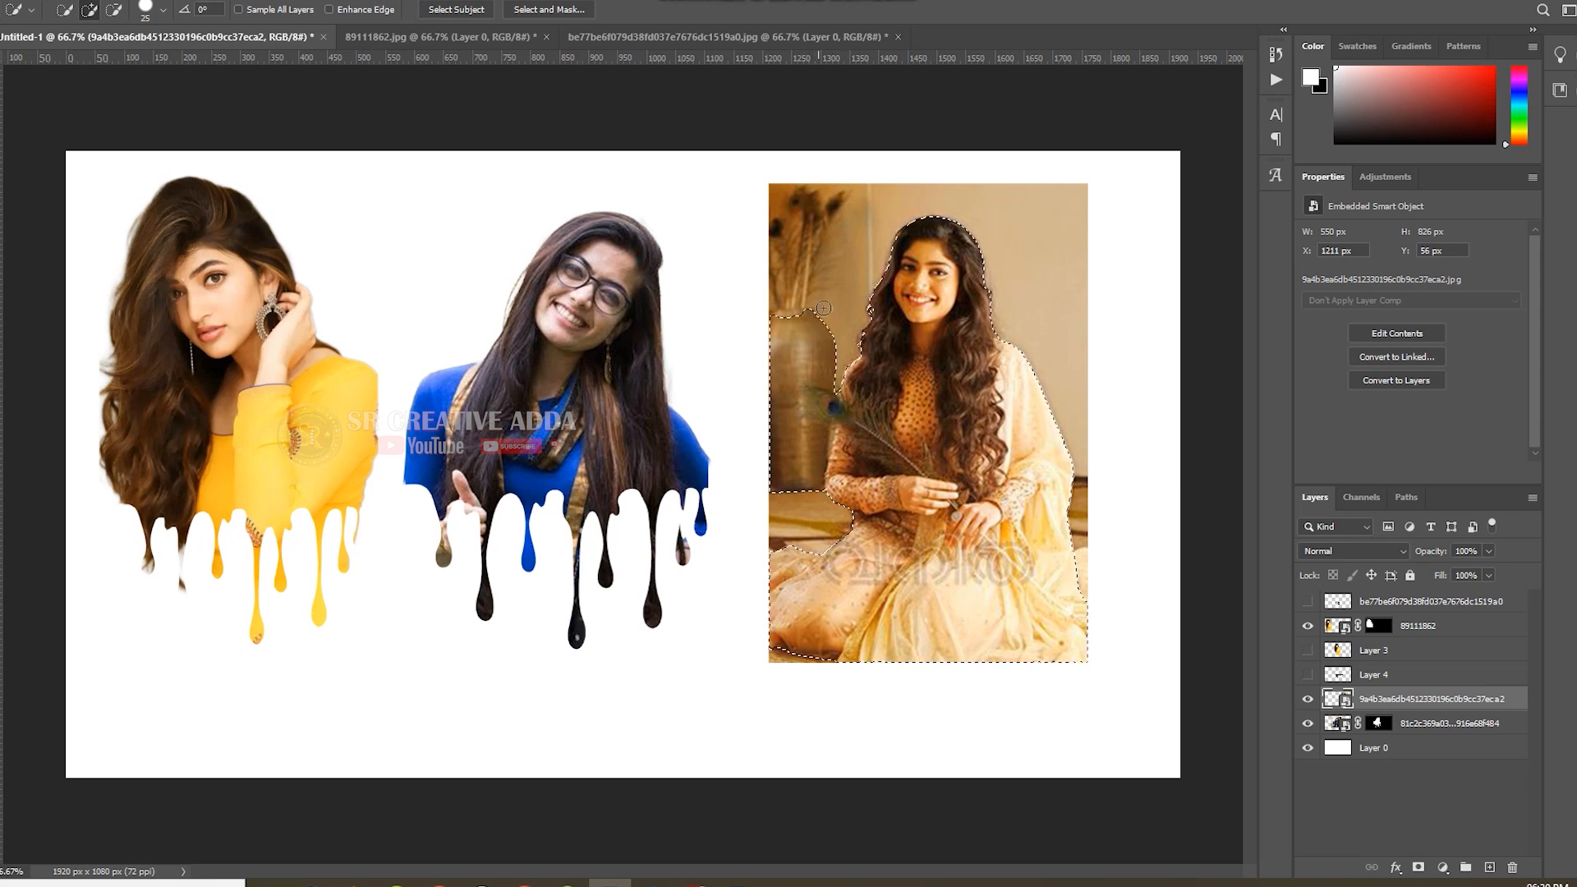
drag(834, 302, 815, 366)
key(shift+F6)
click(874, 259)
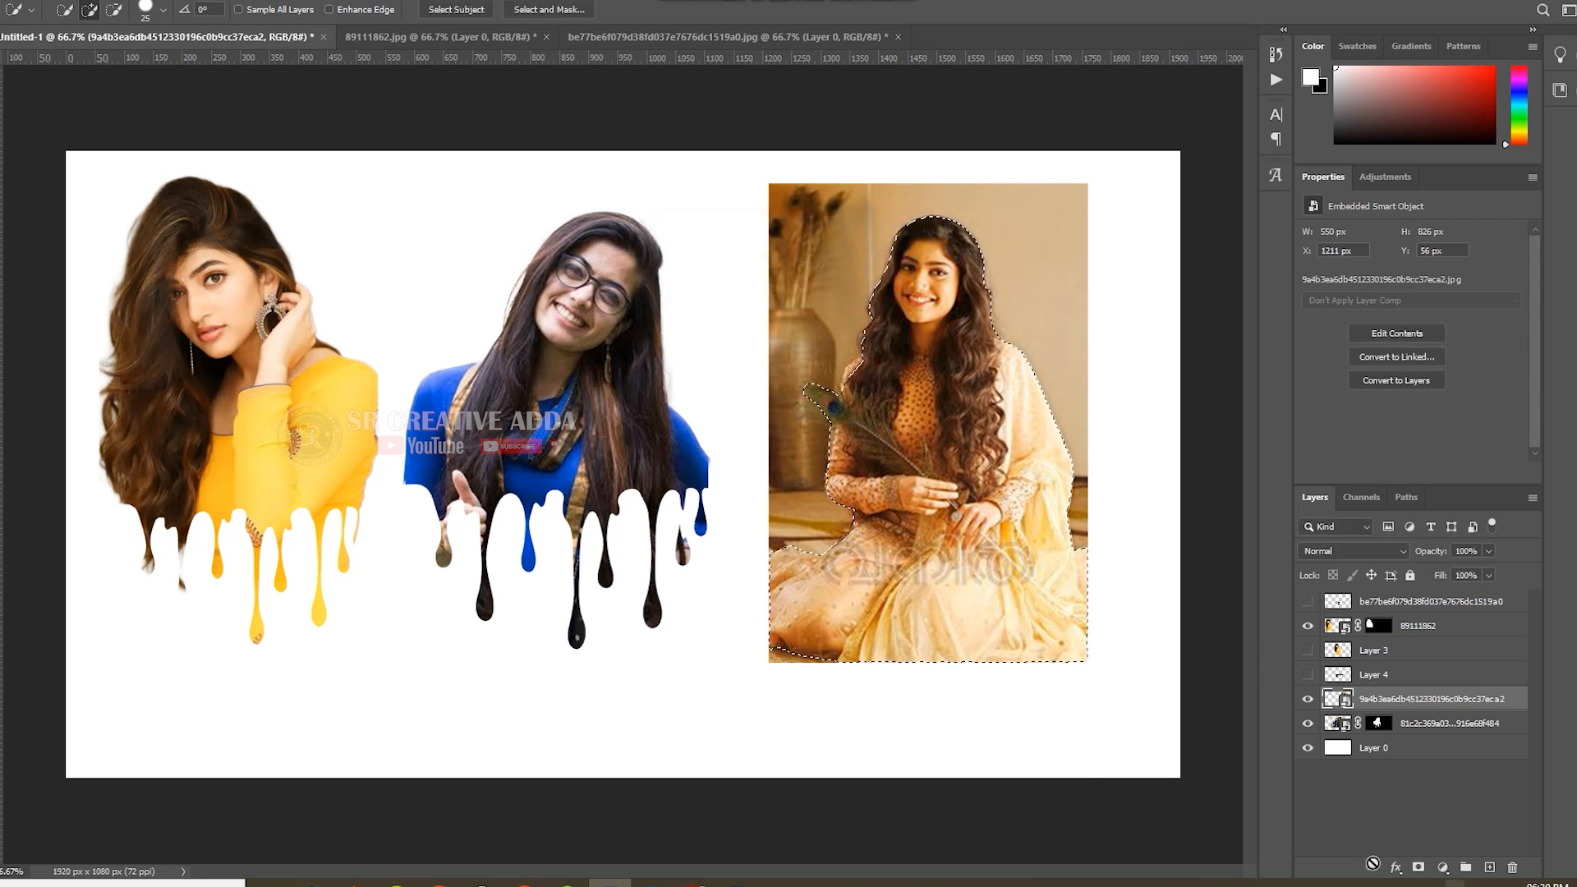
click(1418, 867)
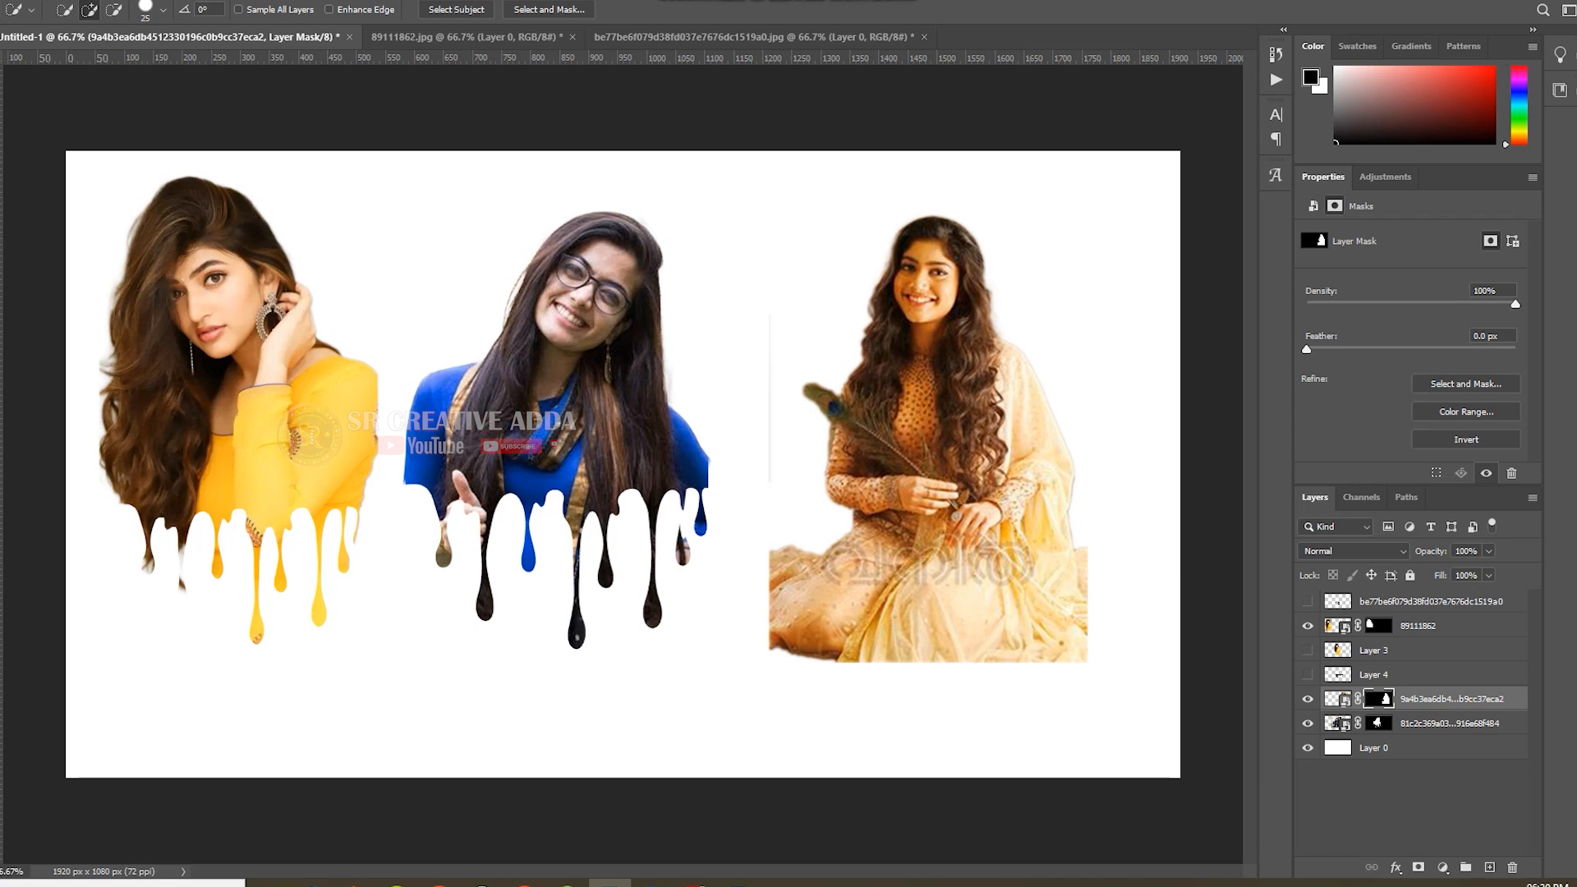
Erase the leftover vertical background line beside the third portrait on its layer mask with a 250 px Eraser.
key(e)
drag(736, 289, 722, 373)
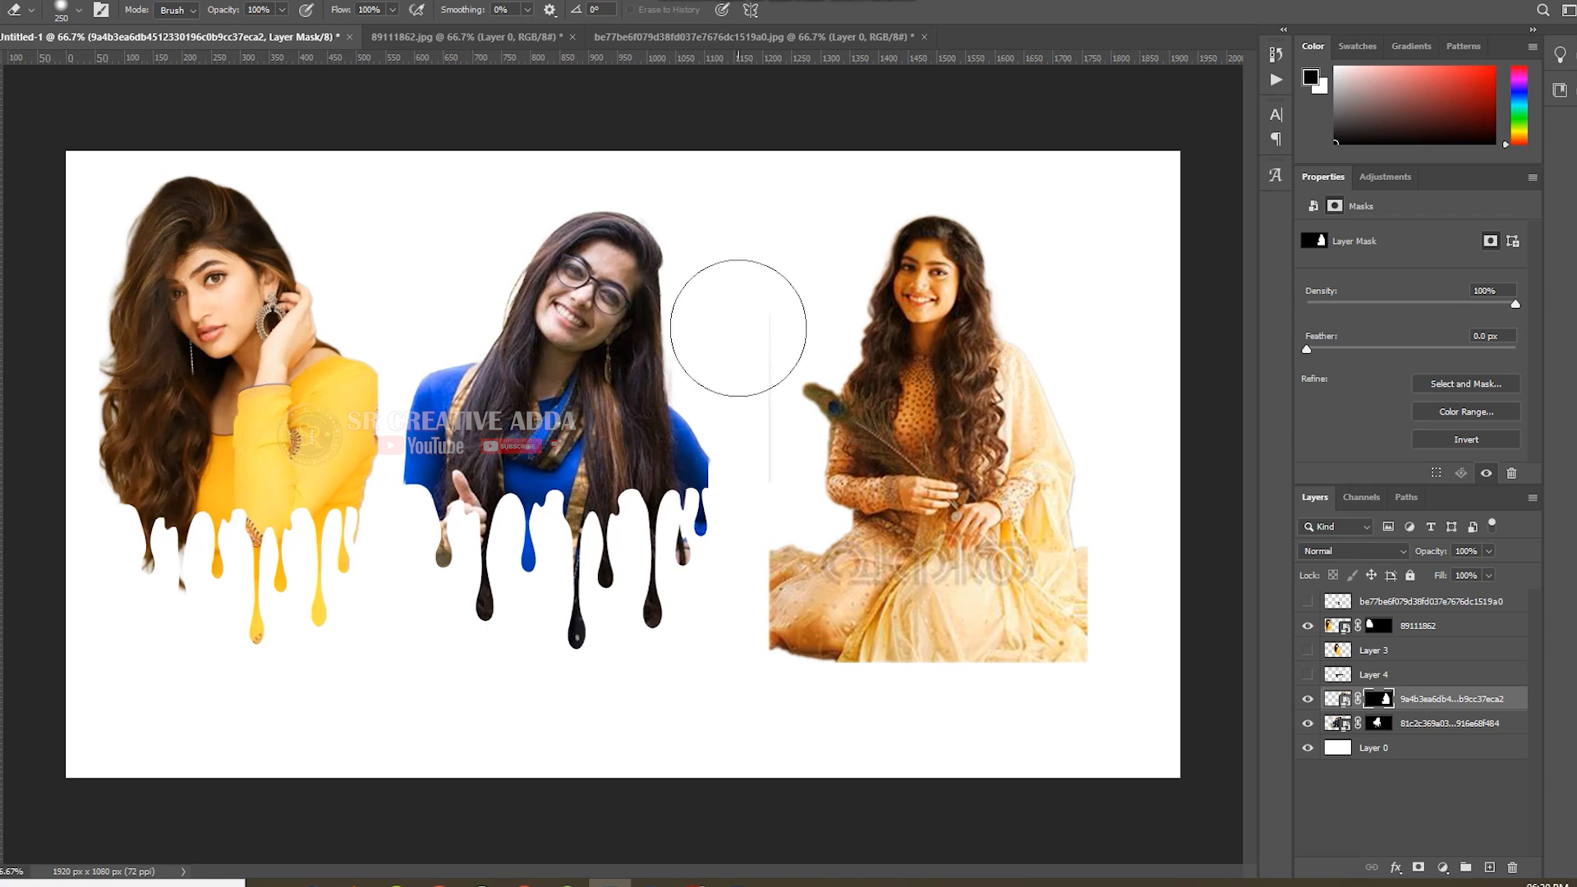
drag(739, 333, 740, 450)
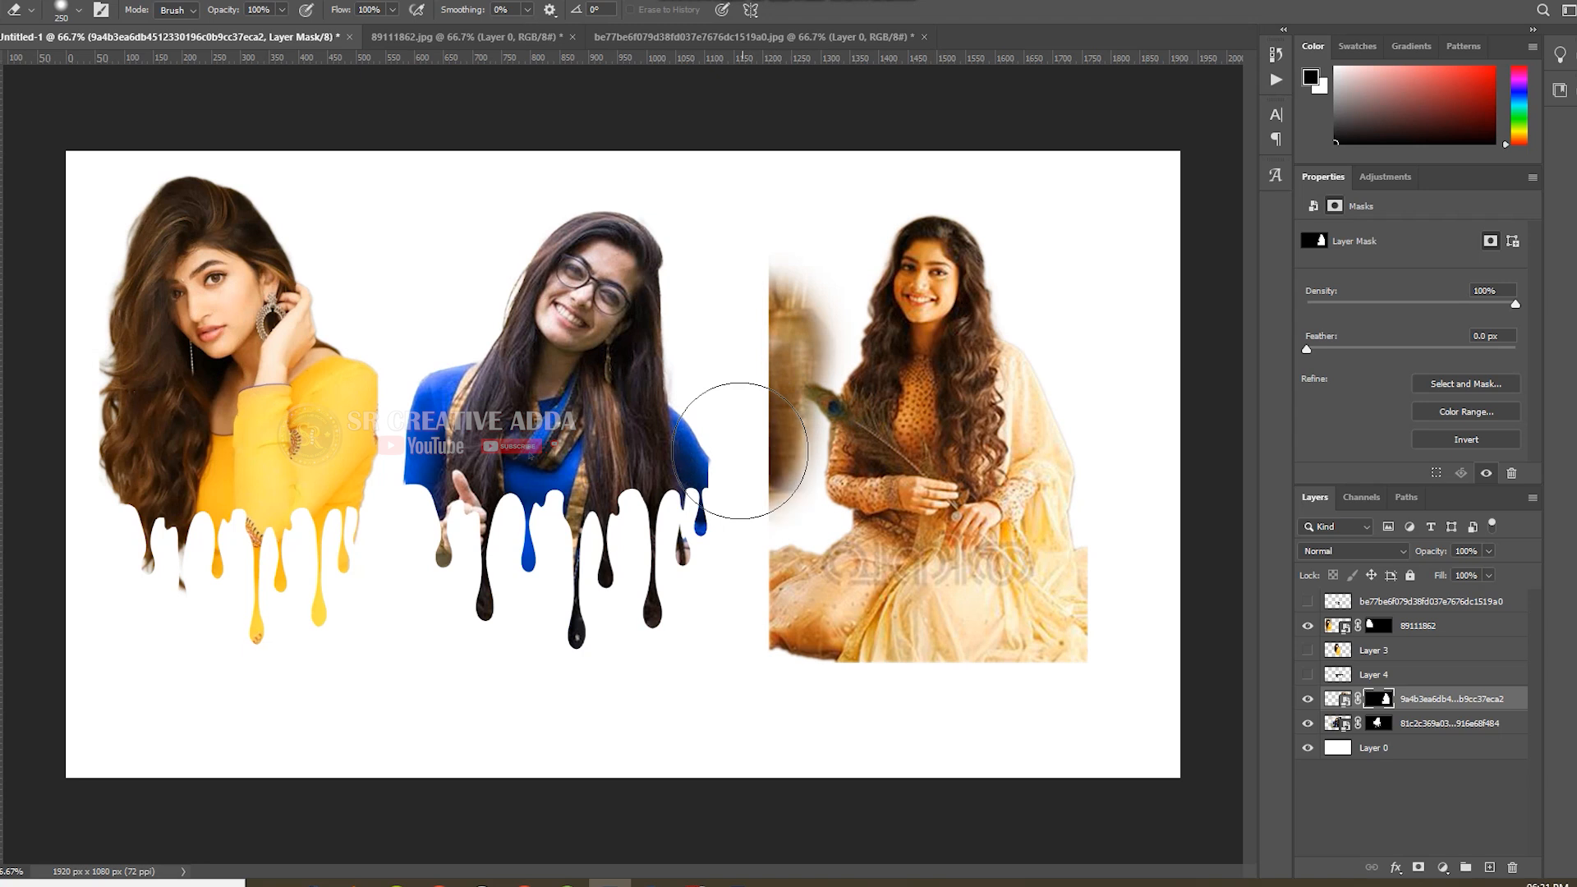
key(ctrl+z)
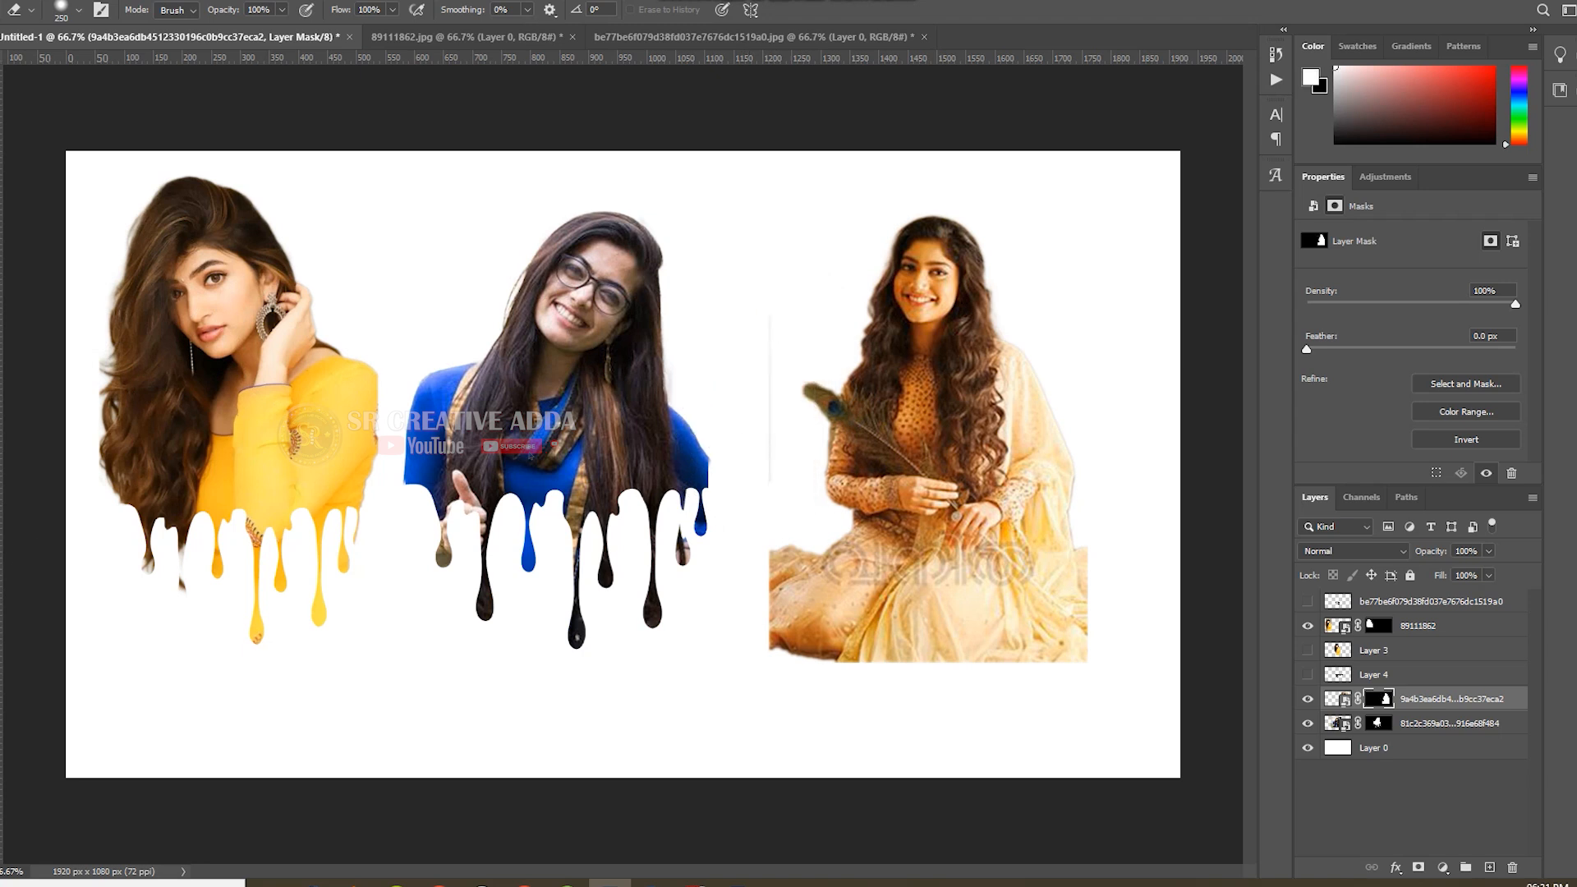
drag(771, 294, 733, 440)
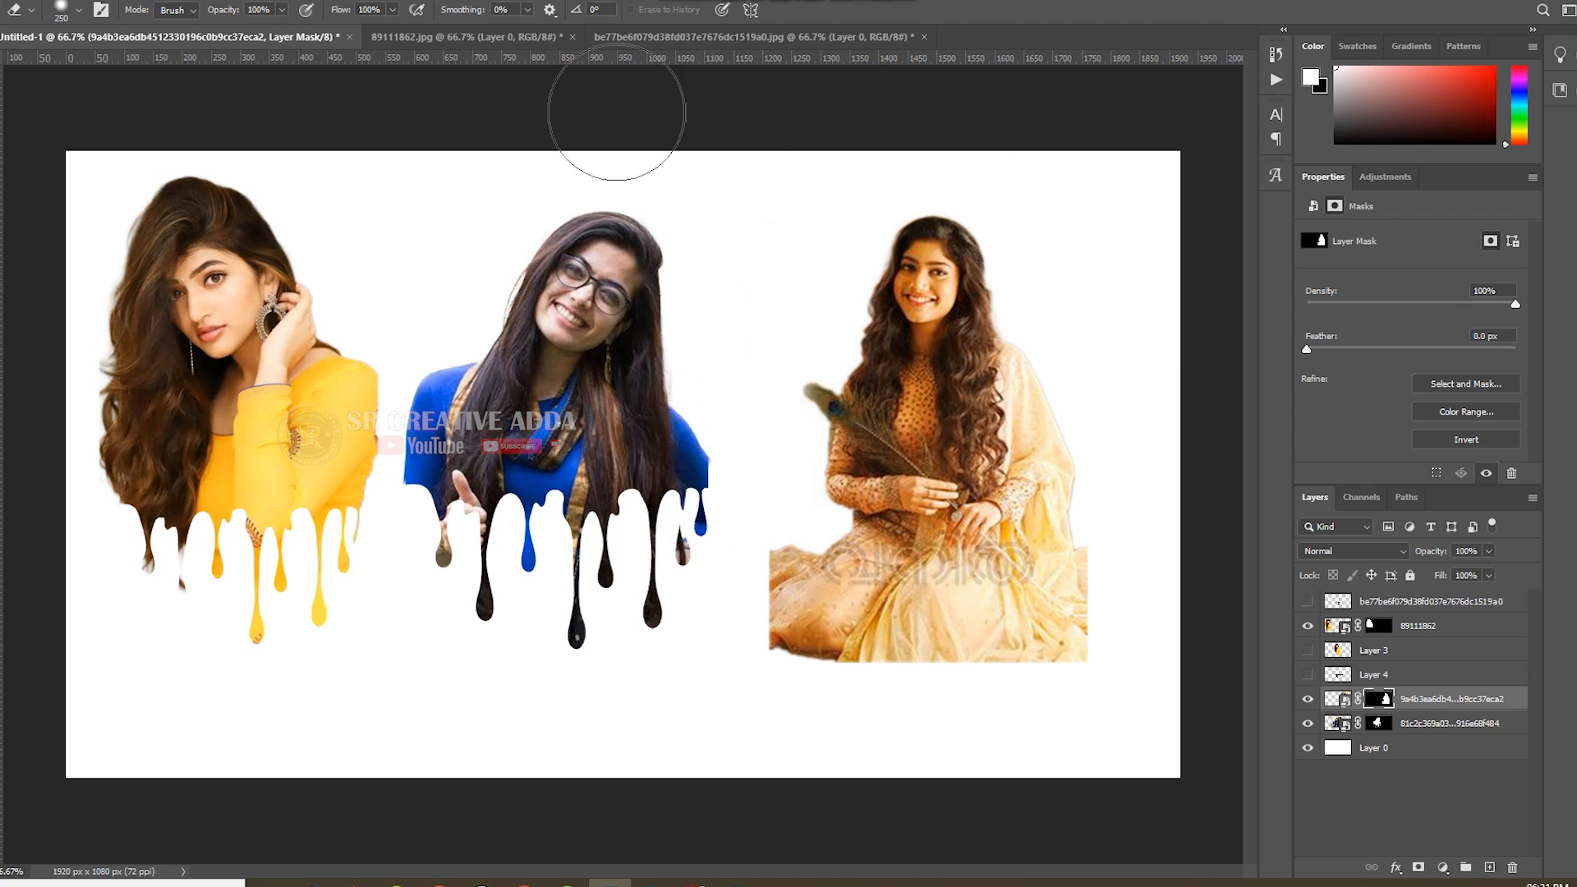
drag(731, 523, 724, 486)
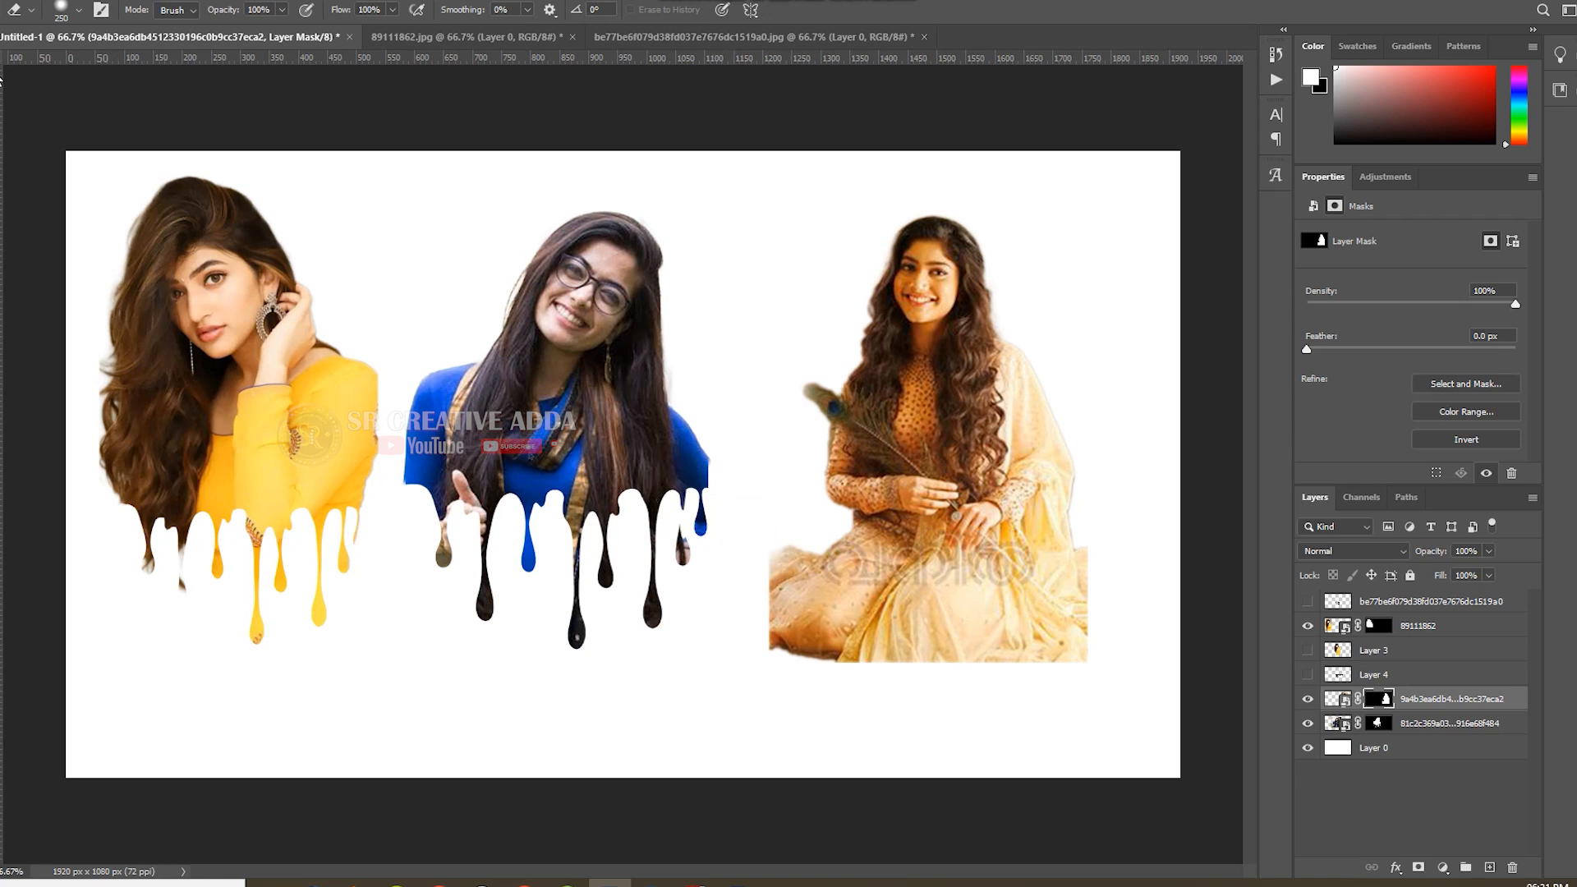
Copy the black drip shape from its document onto the third portrait and scale it to 429 × 277 px across her waist.
key(v)
click(604, 36)
drag(693, 250, 973, 538)
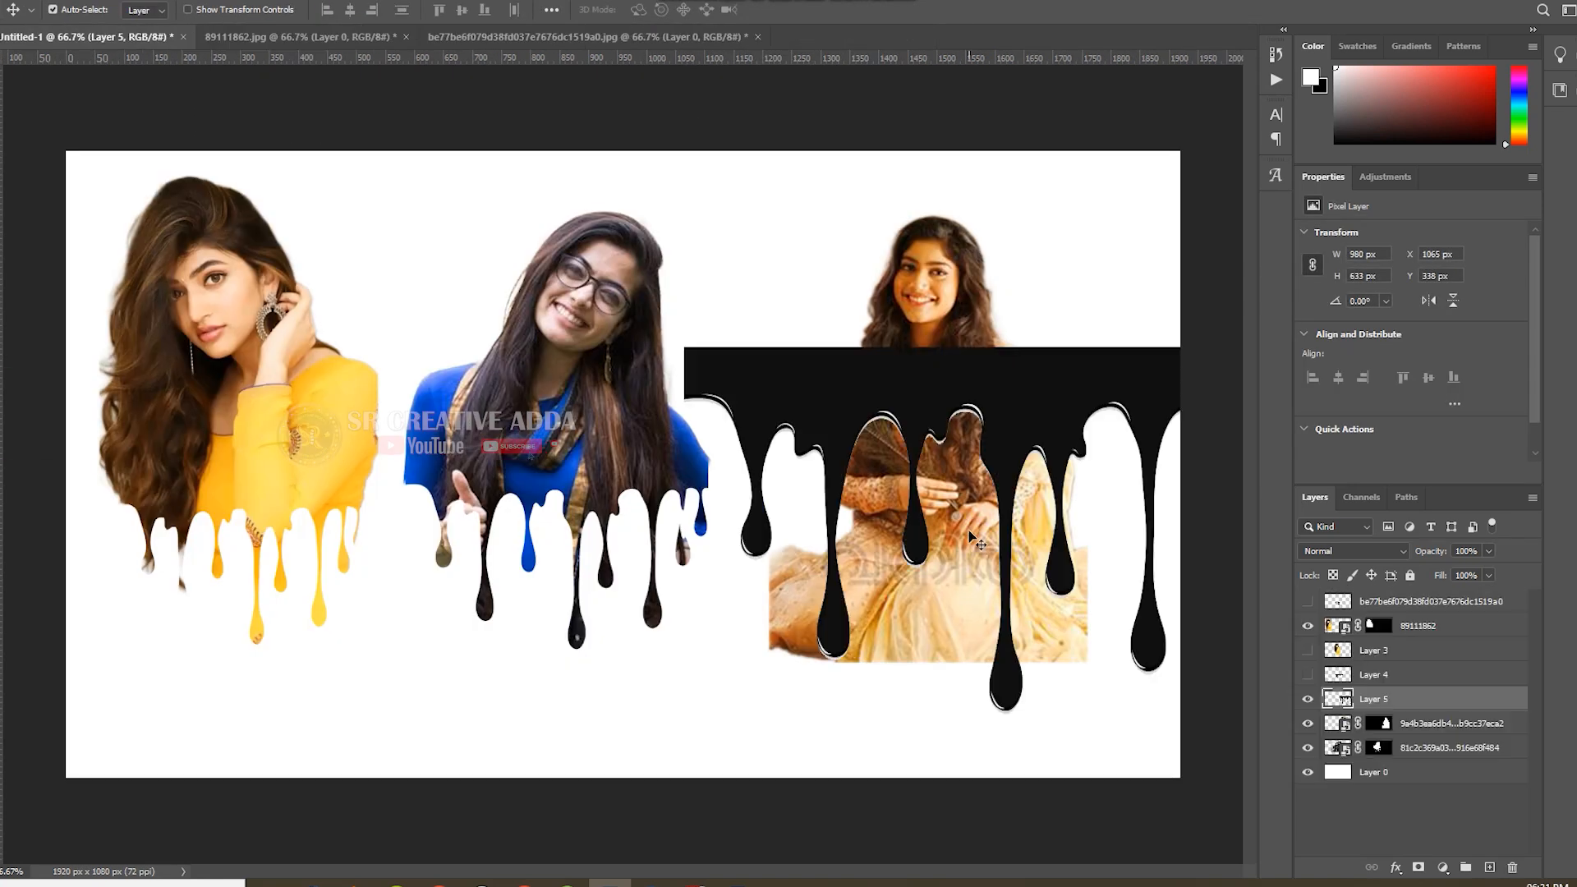
key(ctrl+t)
drag(970, 347, 991, 509)
drag(1088, 481, 1072, 487)
drag(994, 526, 994, 503)
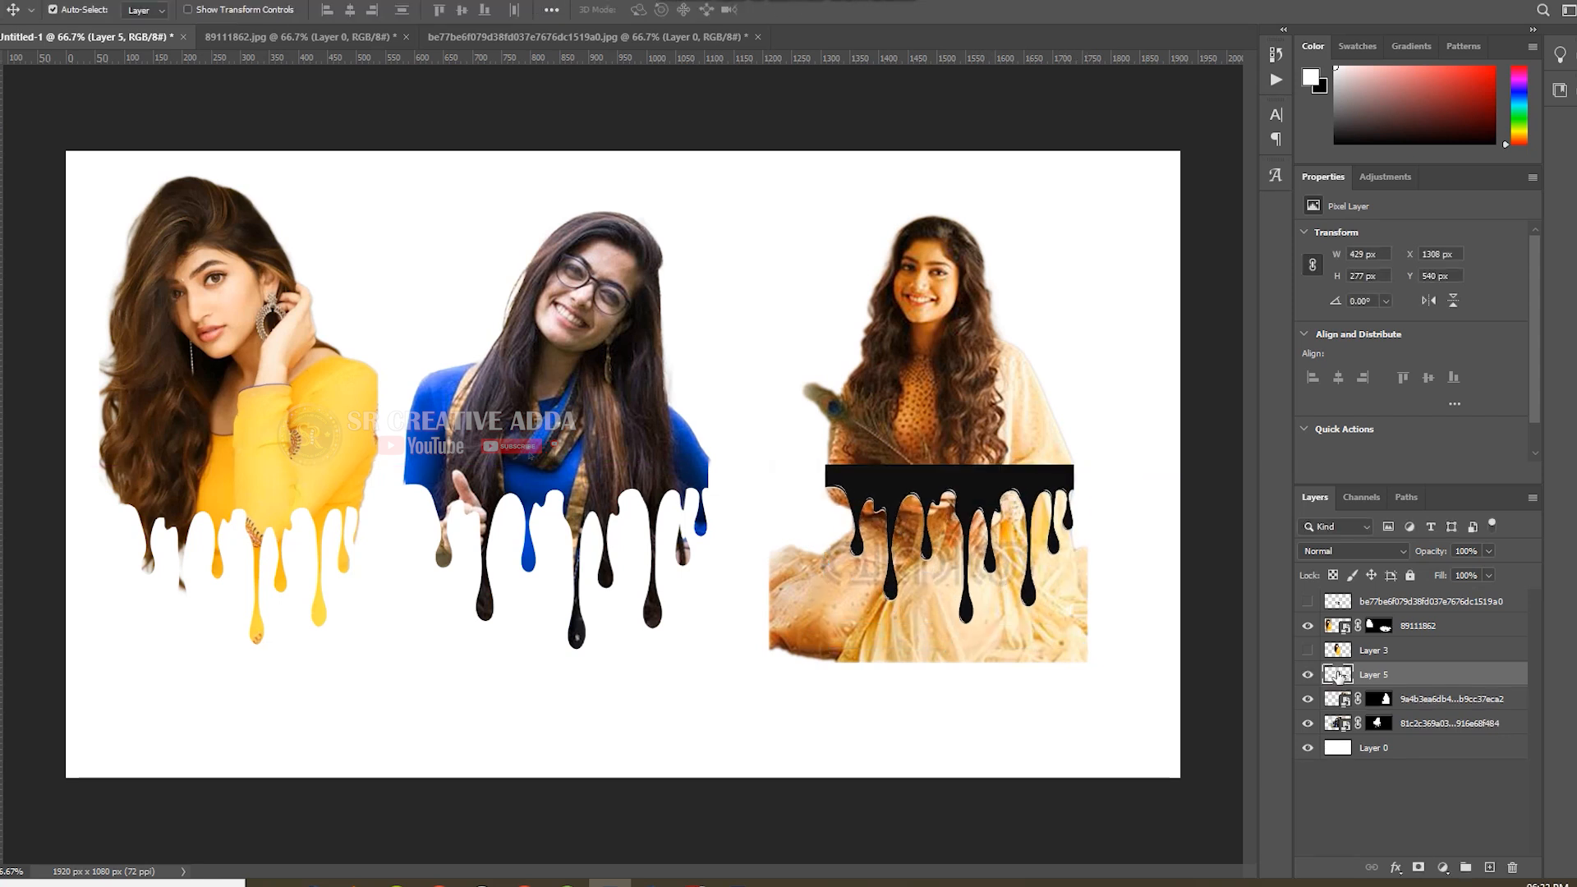
Load the third drip shape's outline as a selection, hide its layer, and invert the selection with the portrait's mask active.
click(1309, 674)
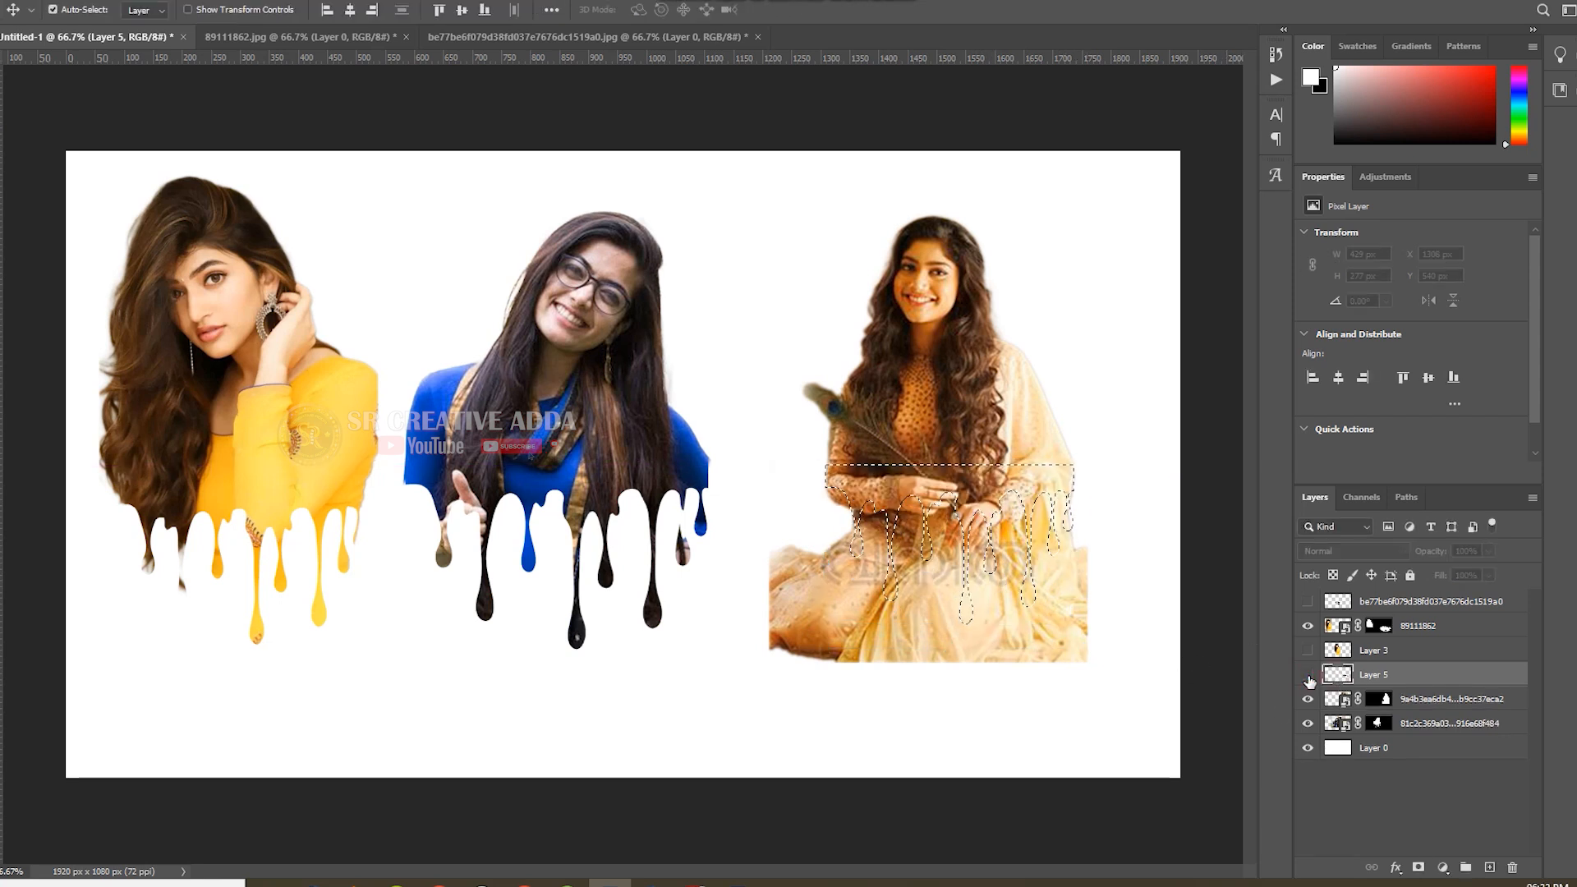
click(1379, 699)
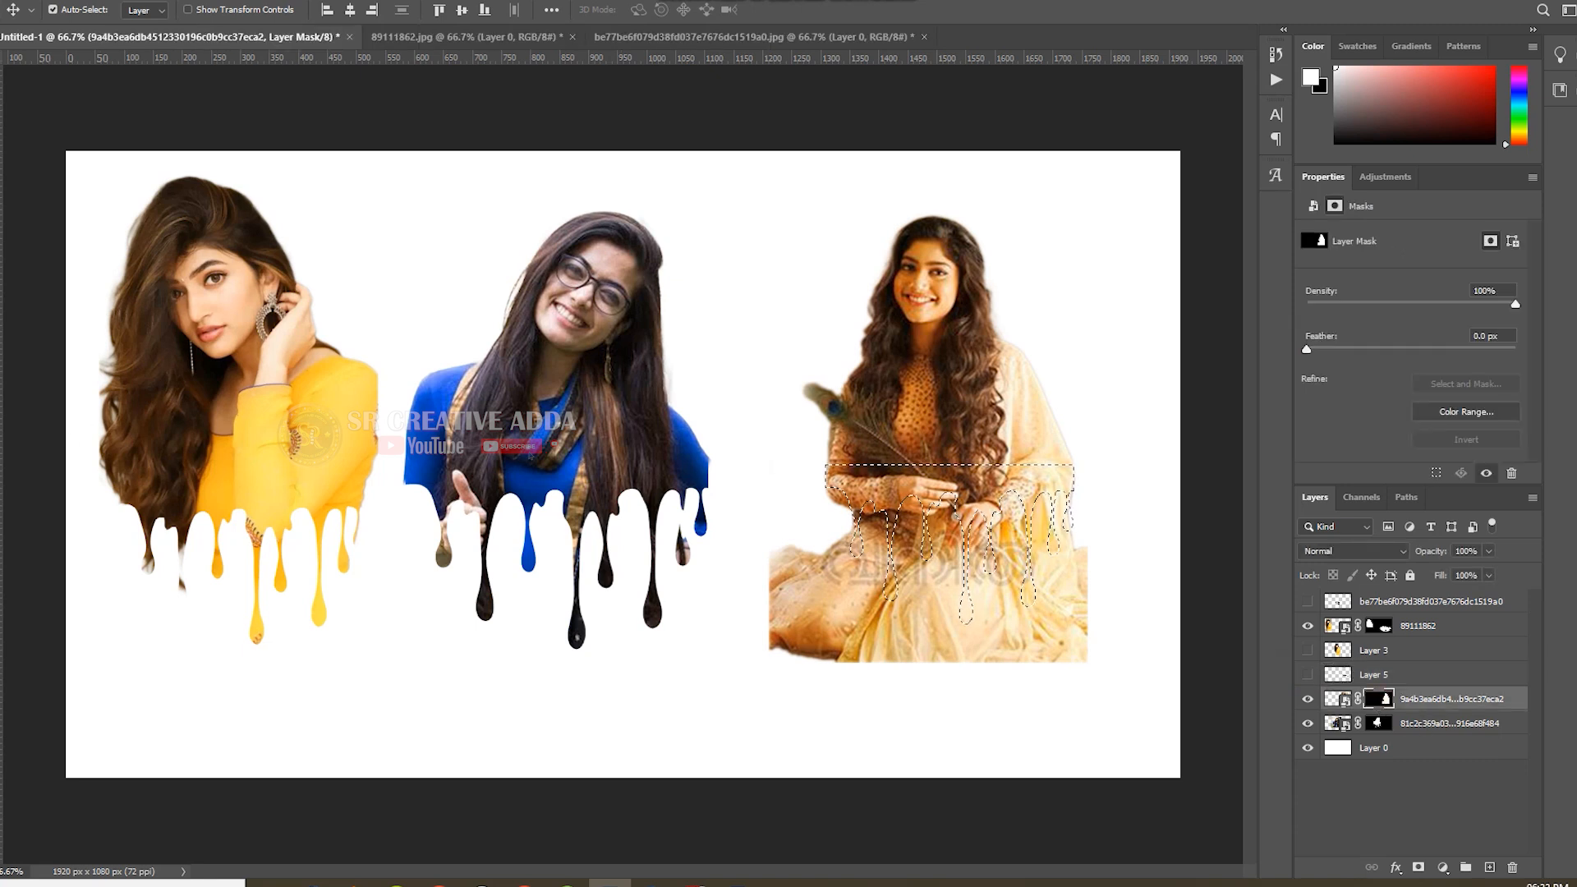
key(b)
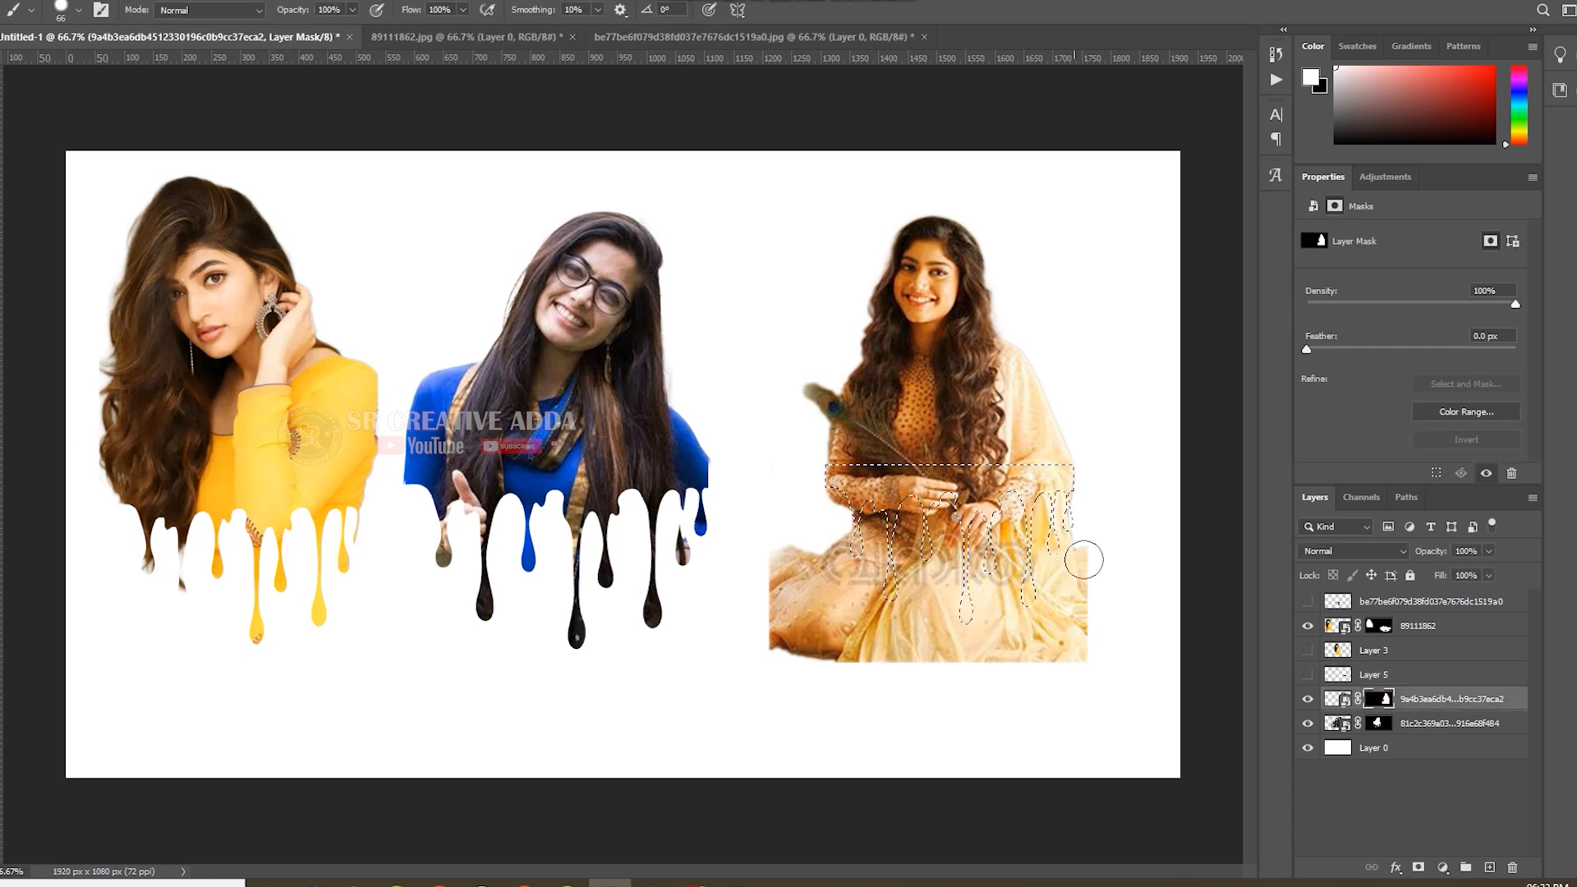
key(x)
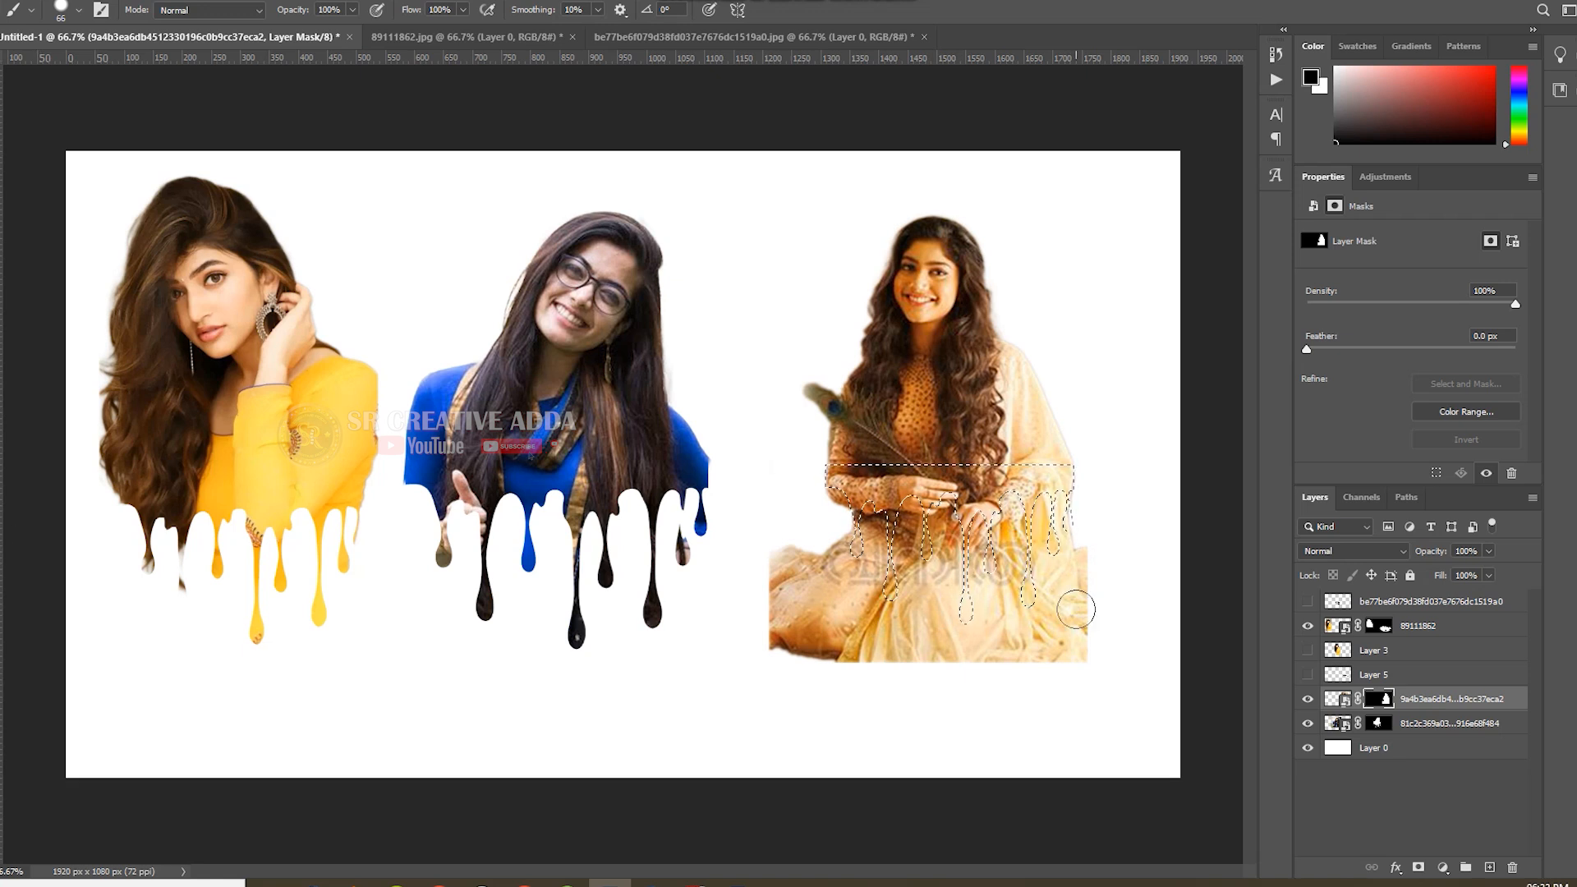
key(ctrl+shift+i)
Paint black with a 66 px brush on the third portrait's mask around the drips, and deselect.
mouse_move(977, 631)
mouse_down()
mouse_move(1083, 590)
mouse_move(1077, 518)
mouse_move(1060, 492)
mouse_move(943, 501)
mouse_move(1069, 523)
mouse_up()
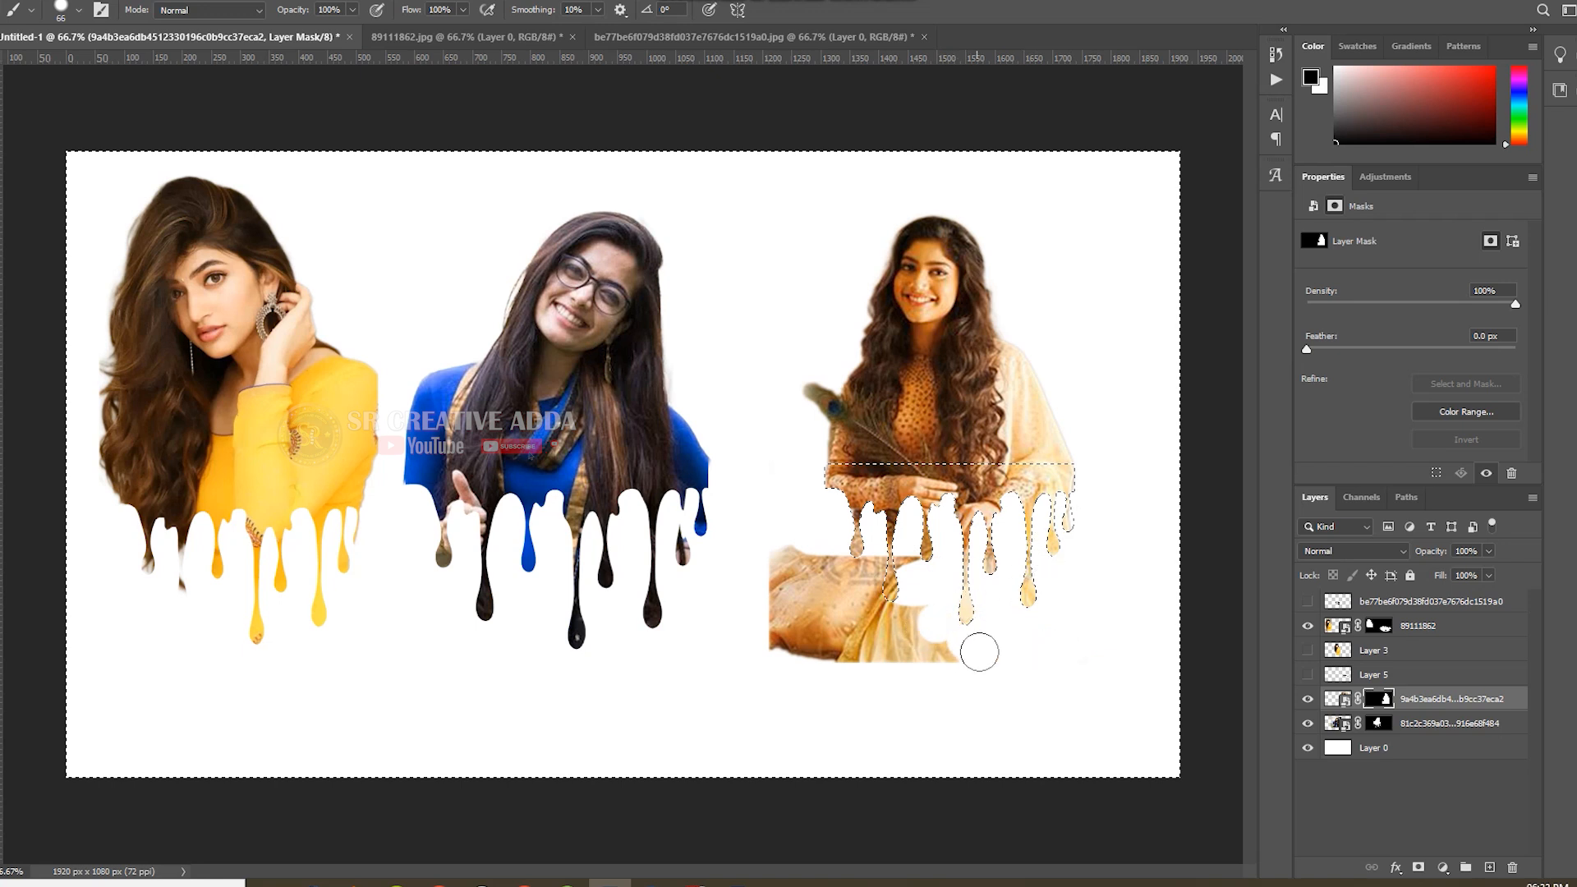
mouse_move(897, 585)
mouse_down()
mouse_move(918, 556)
mouse_move(784, 563)
mouse_move(773, 668)
mouse_move(915, 610)
mouse_move(819, 573)
mouse_move(864, 599)
mouse_move(799, 629)
mouse_move(883, 664)
mouse_move(903, 621)
mouse_move(865, 567)
mouse_up()
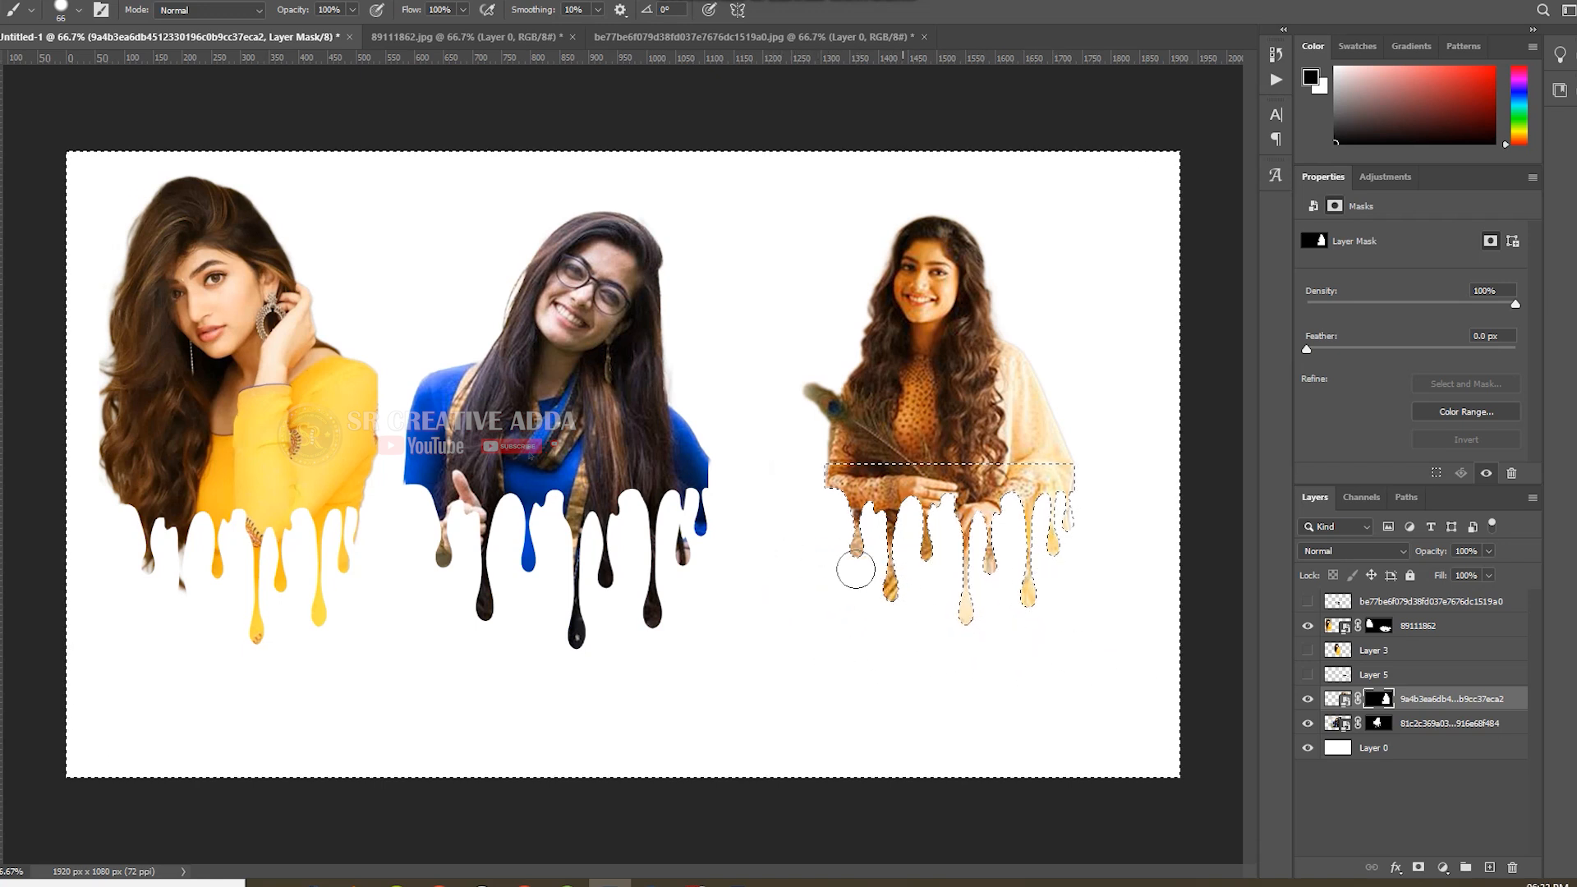
key(ctrl+d)
Enlarge the third dripping portrait to 123.23% of its size.
key(v)
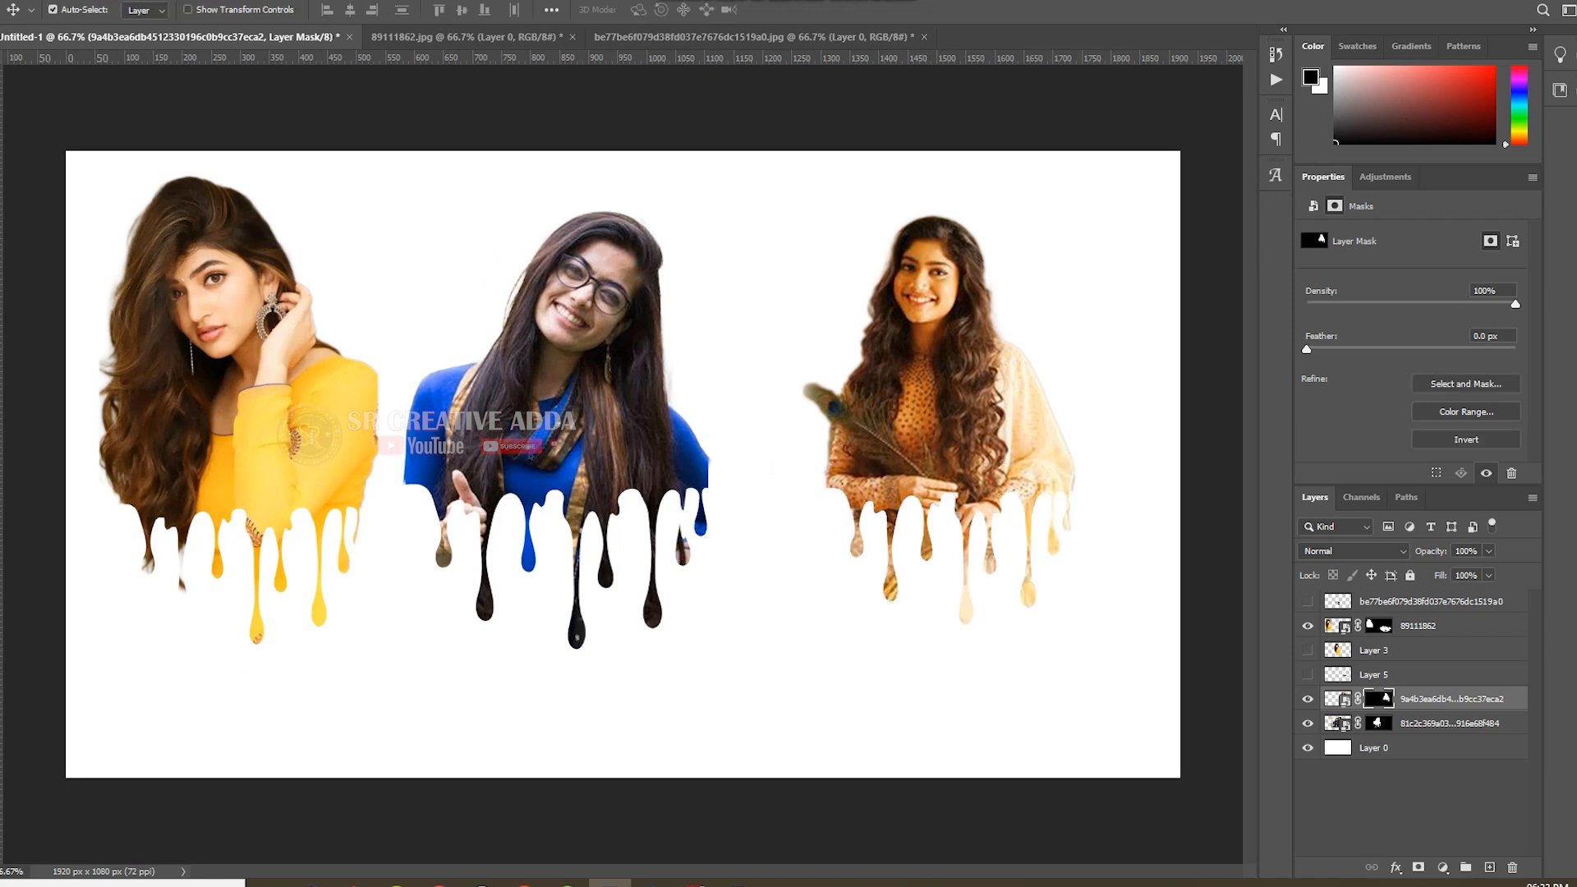
key(ctrl+t)
drag(1088, 184, 1159, 169)
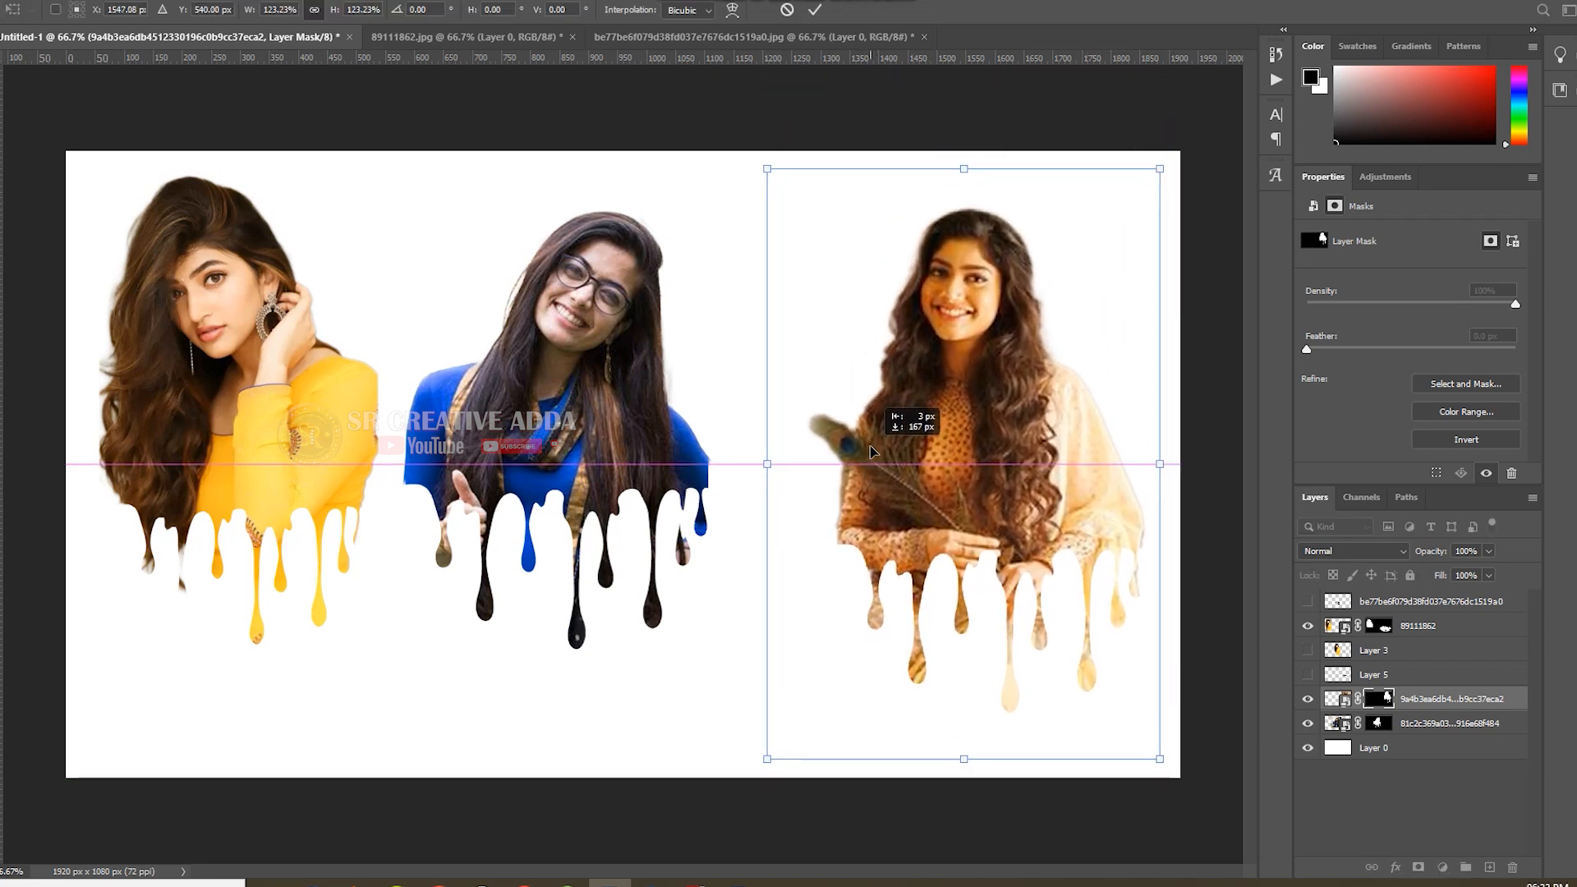
click(815, 9)
Enlarge the second dripping portrait to 111.83% and move it midway between the other two.
click(616, 320)
key(ctrl+t)
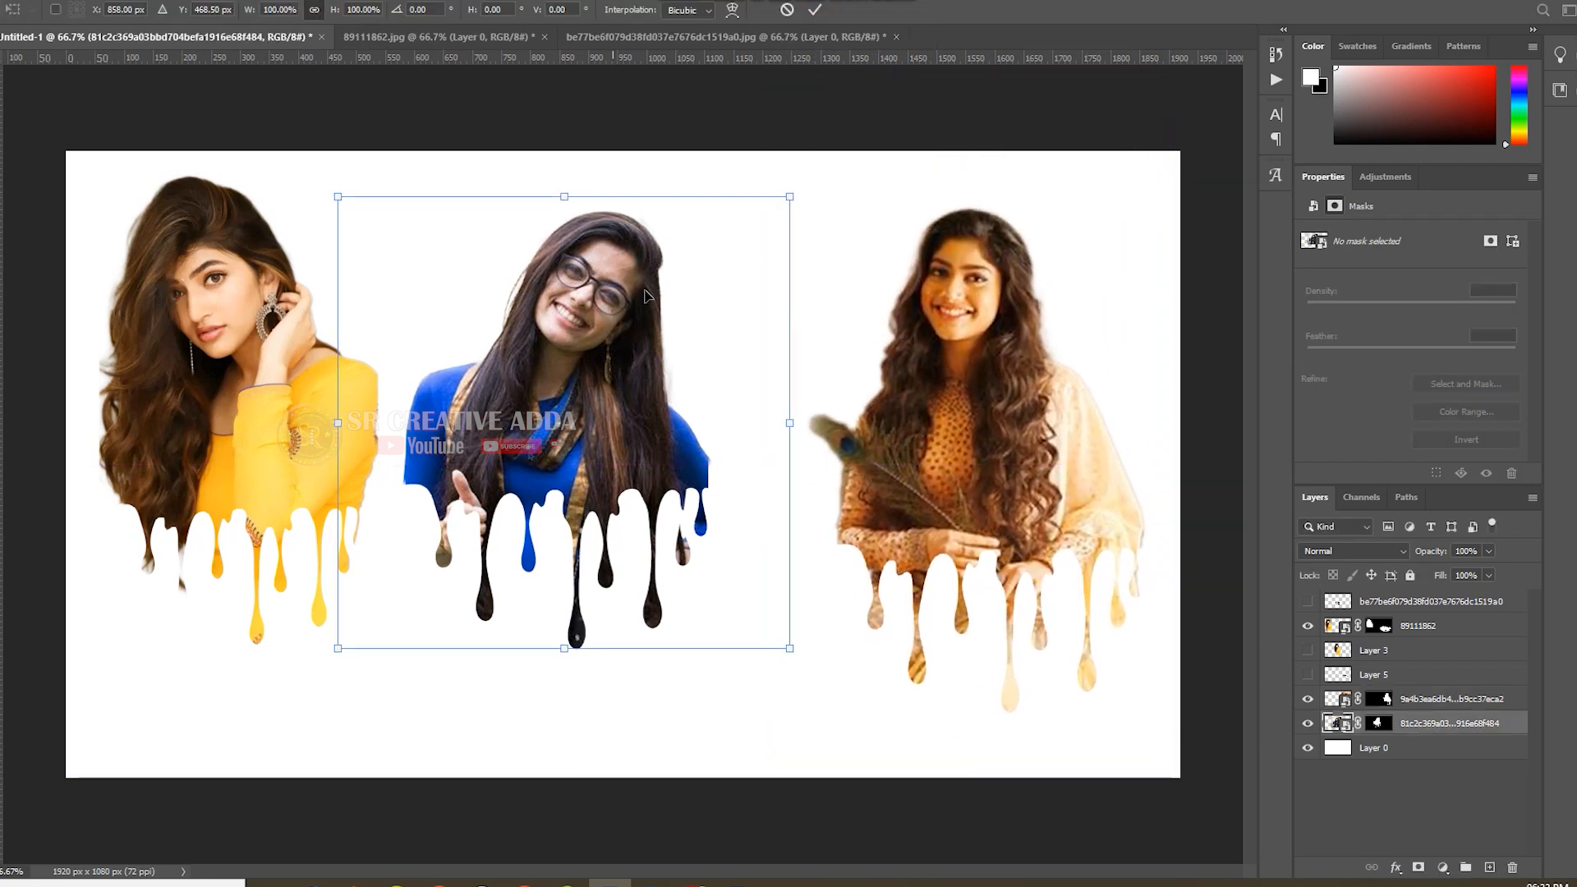
drag(789, 197, 846, 169)
drag(700, 366, 756, 393)
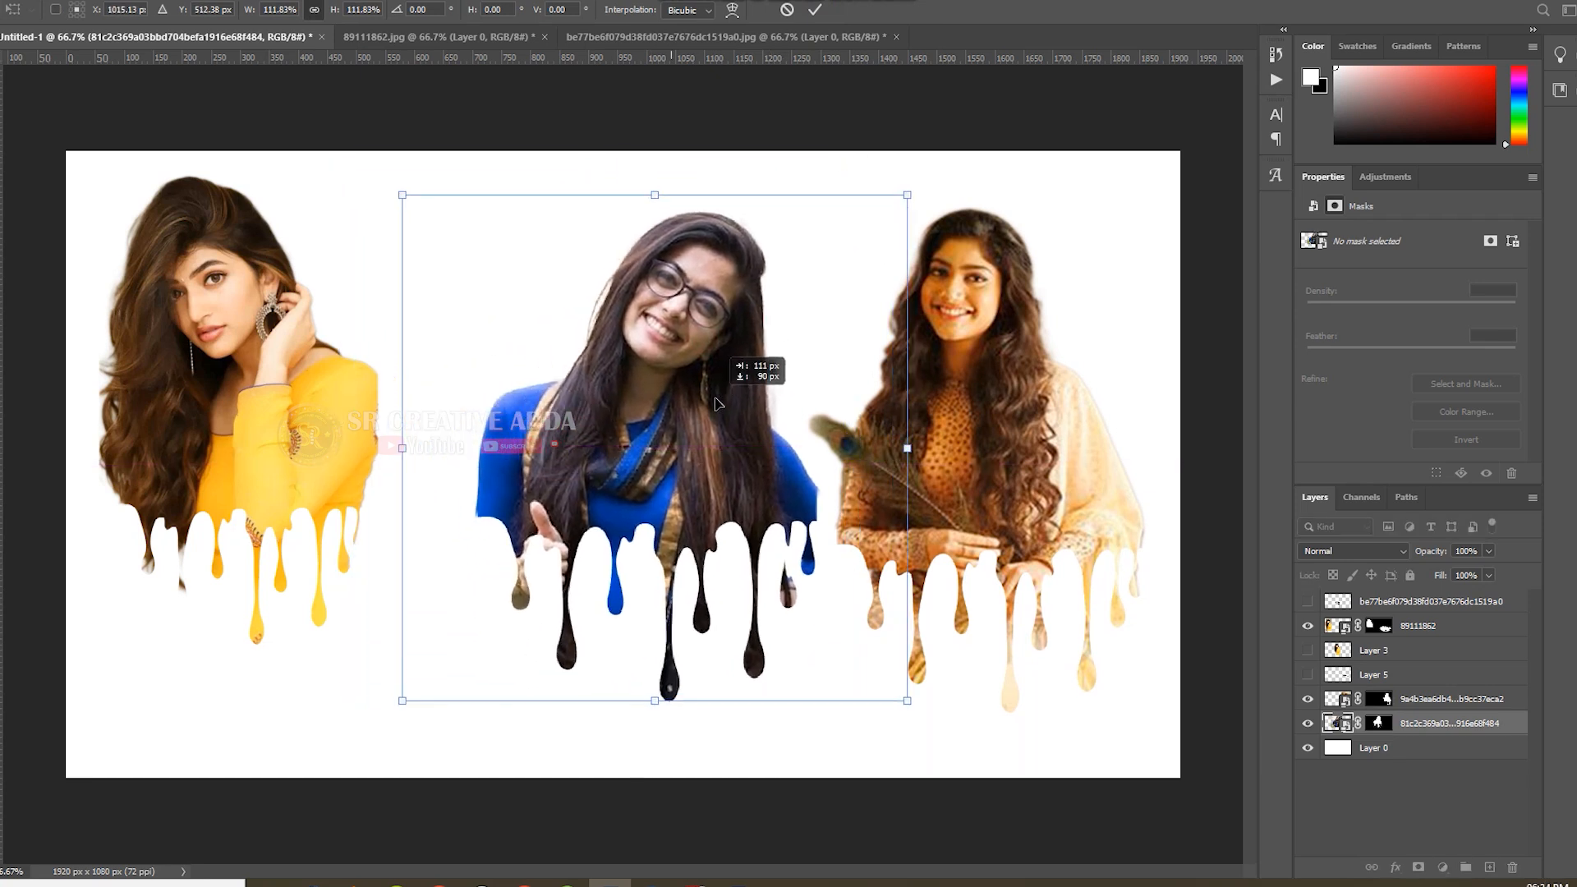
click(815, 9)
Move the yellow dripping portrait in line with the others and enlarge it to 108.01%.
drag(273, 378, 321, 417)
key(ctrl+t)
drag(424, 206, 511, 202)
drag(361, 296, 356, 311)
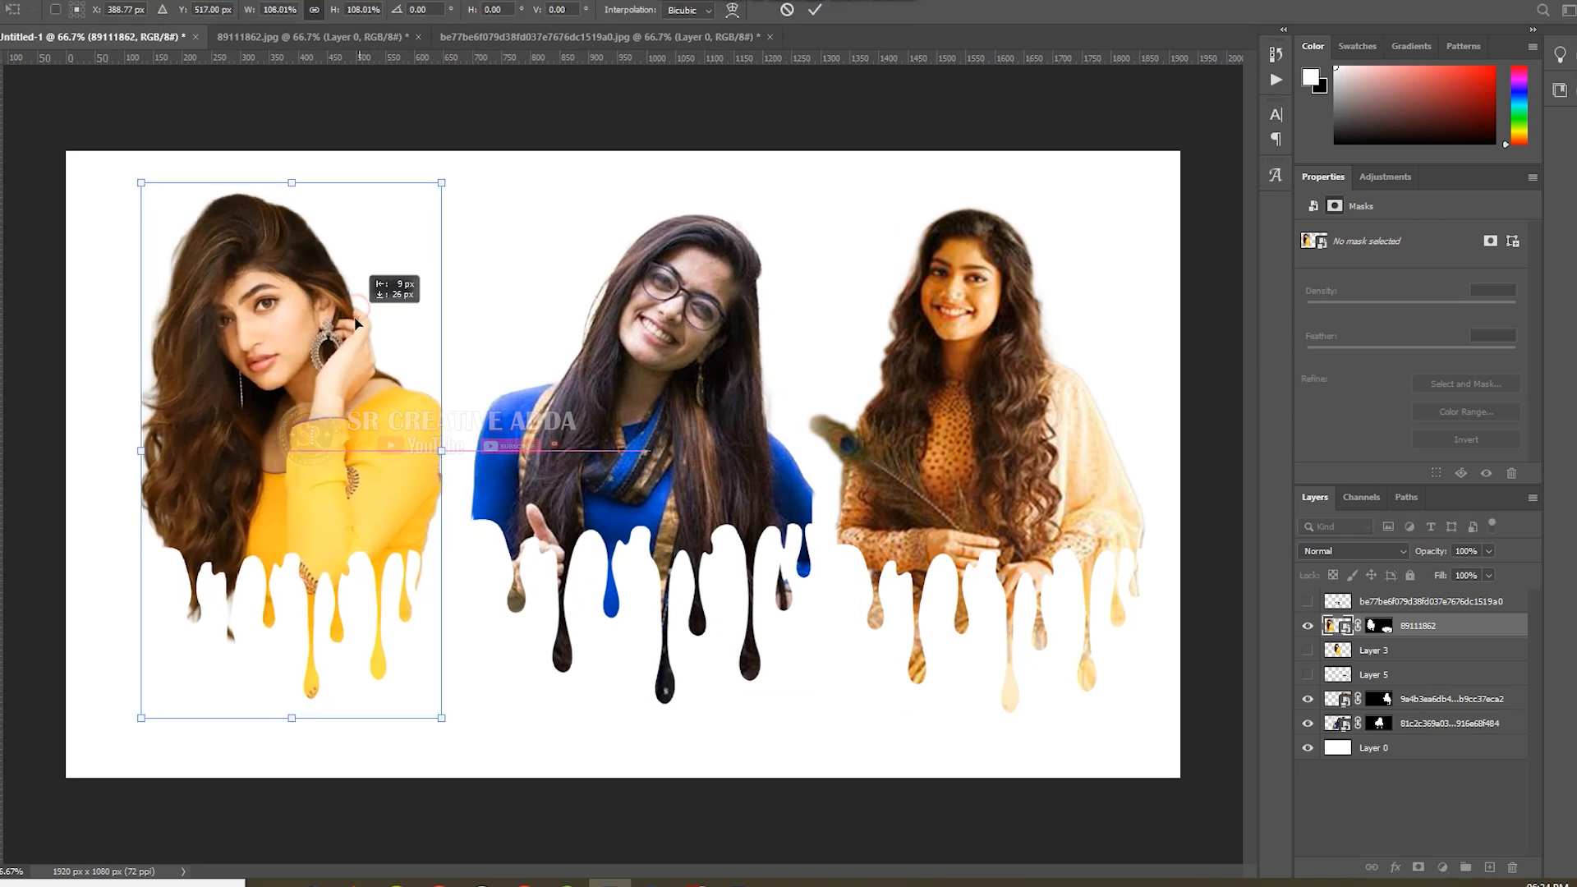
click(815, 10)
Apply a Hue/Saturation adjustment to the third portrait with hue -3 and saturation -7.
click(1035, 318)
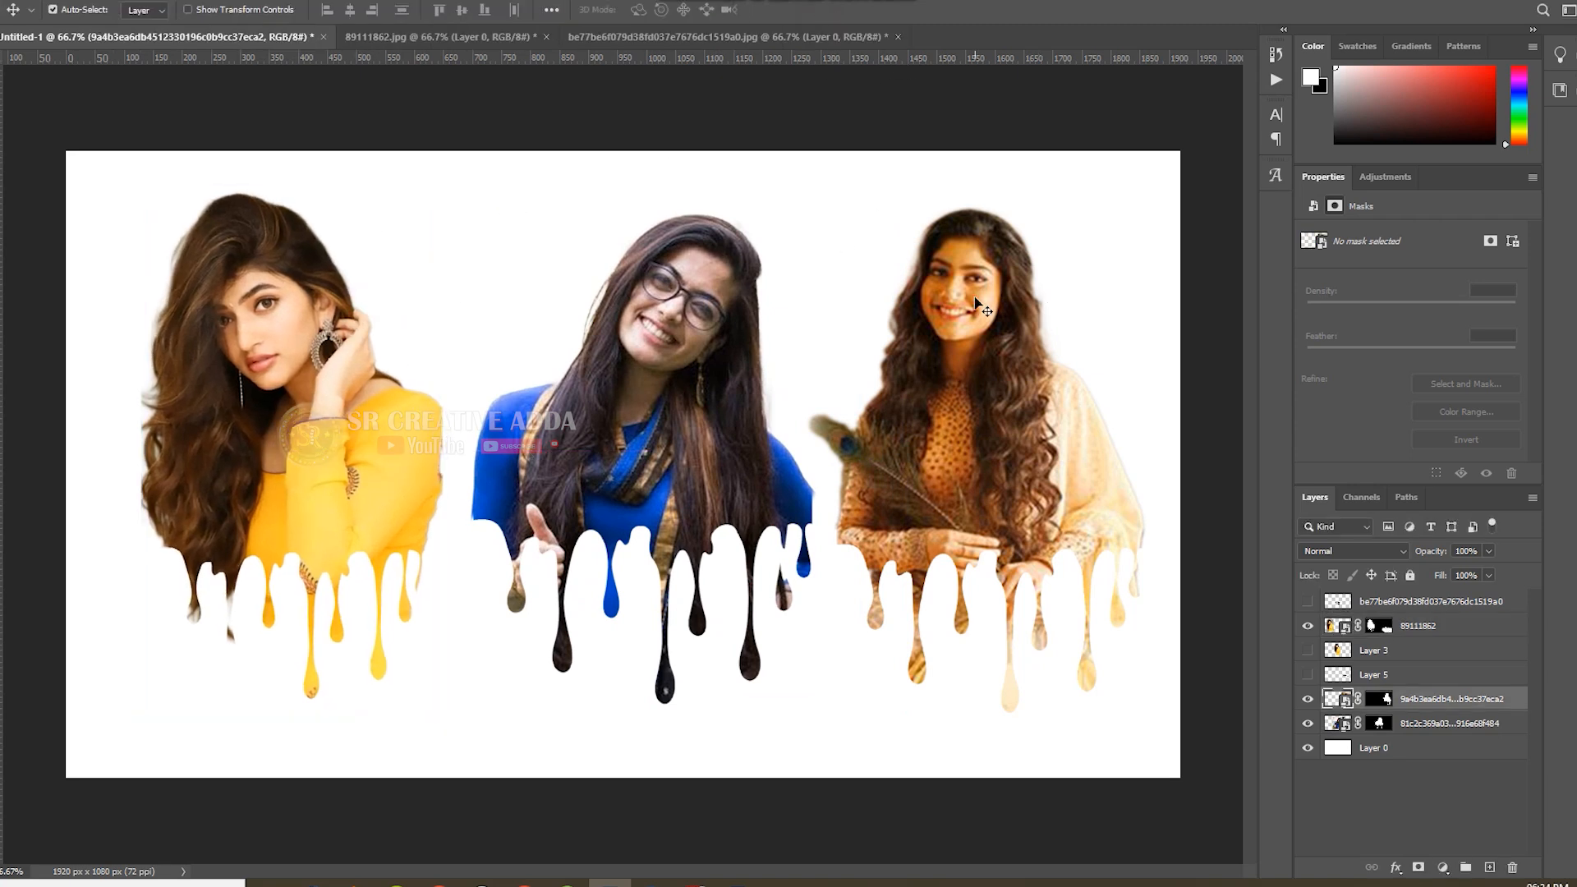
key(ctrl+u)
drag(815, 161, 588, 158)
drag(511, 313, 511, 268)
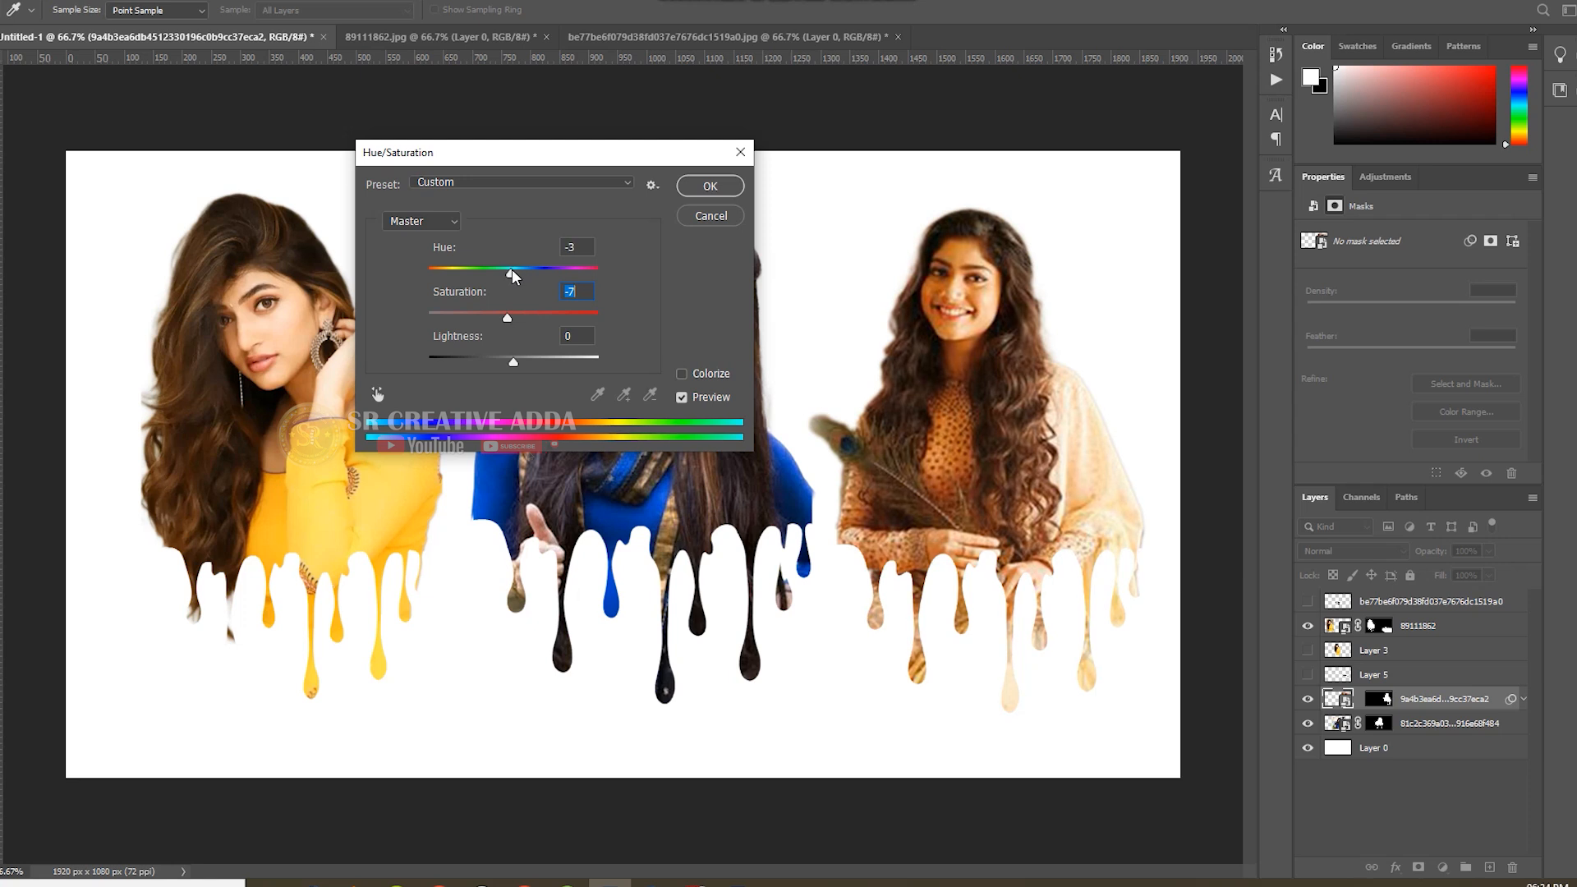
click(710, 186)
Apply Hue/Saturation adjustments to the blue-dressed middle portrait and the yellow portrait.
click(653, 333)
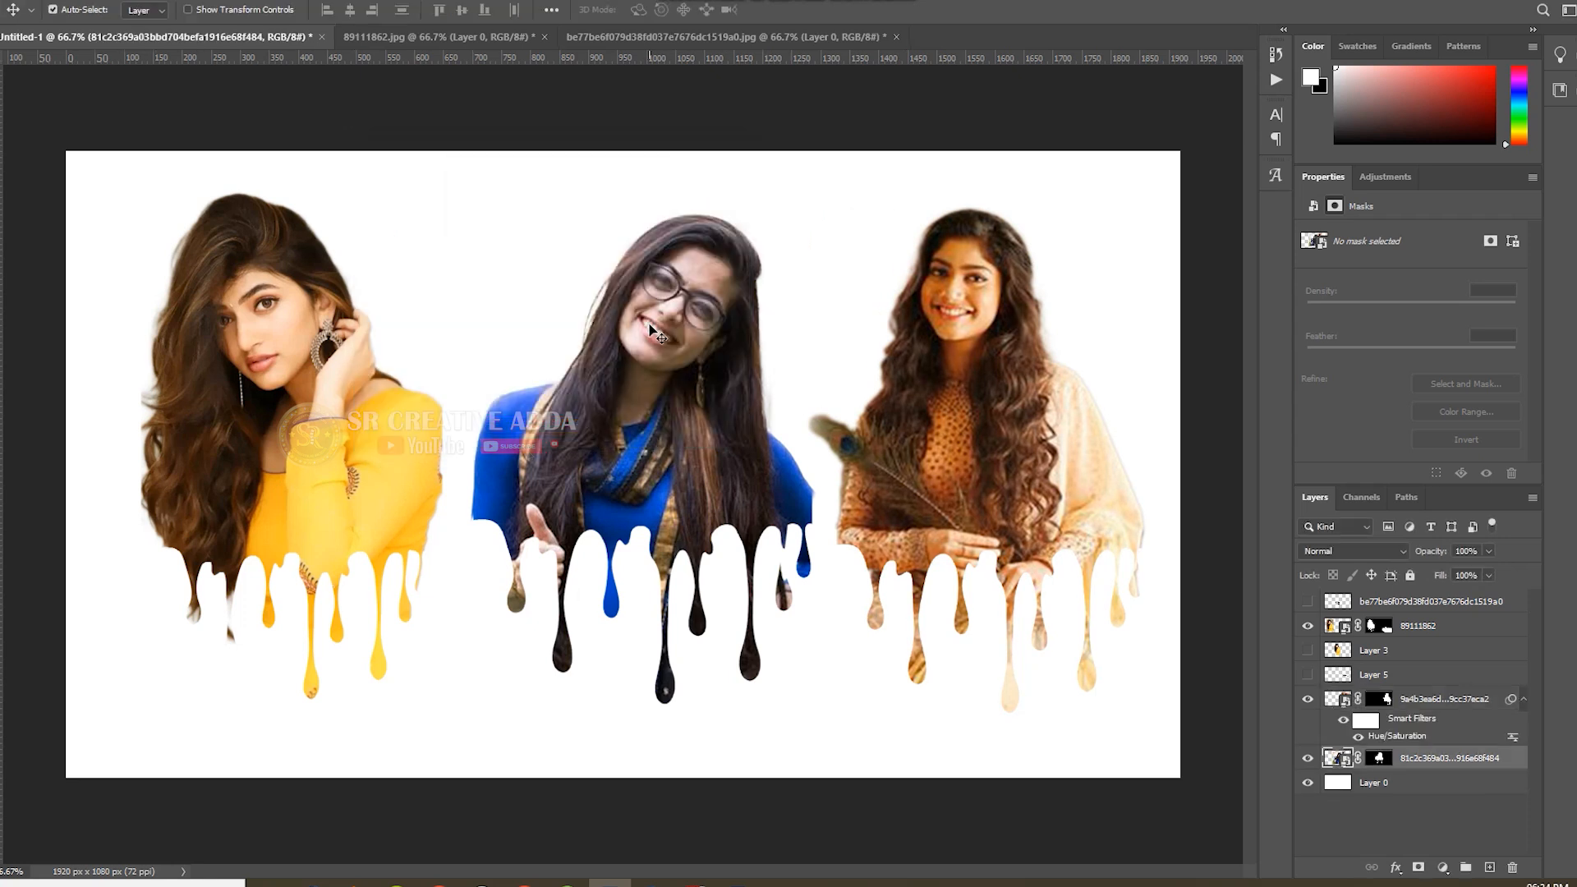
key(ctrl+u)
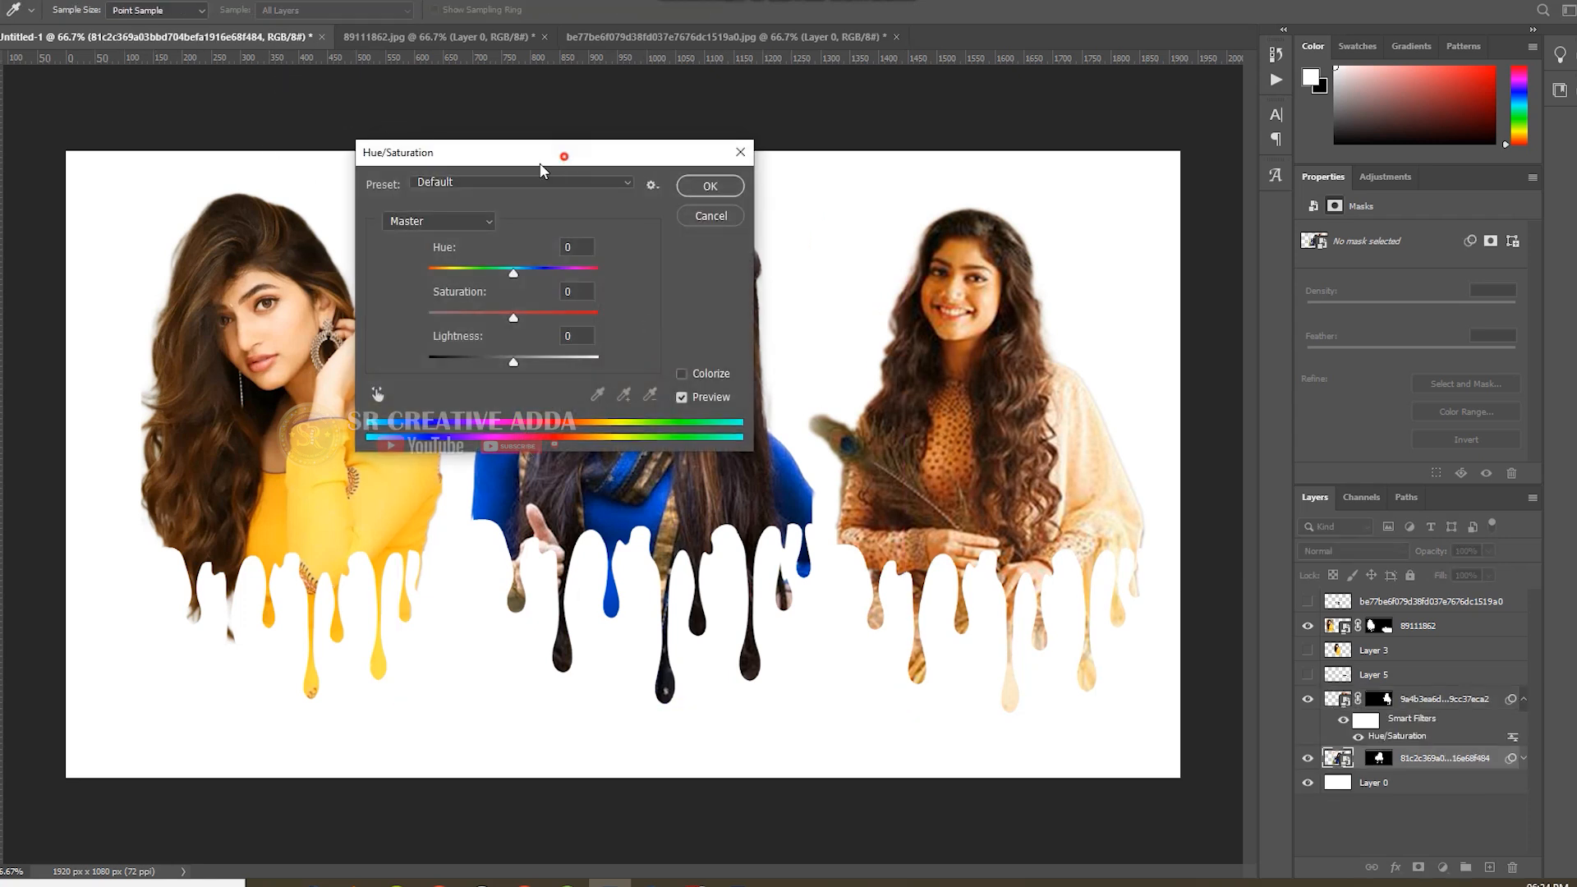
drag(564, 159, 119, 293)
drag(95, 449, 97, 448)
click(268, 326)
click(274, 330)
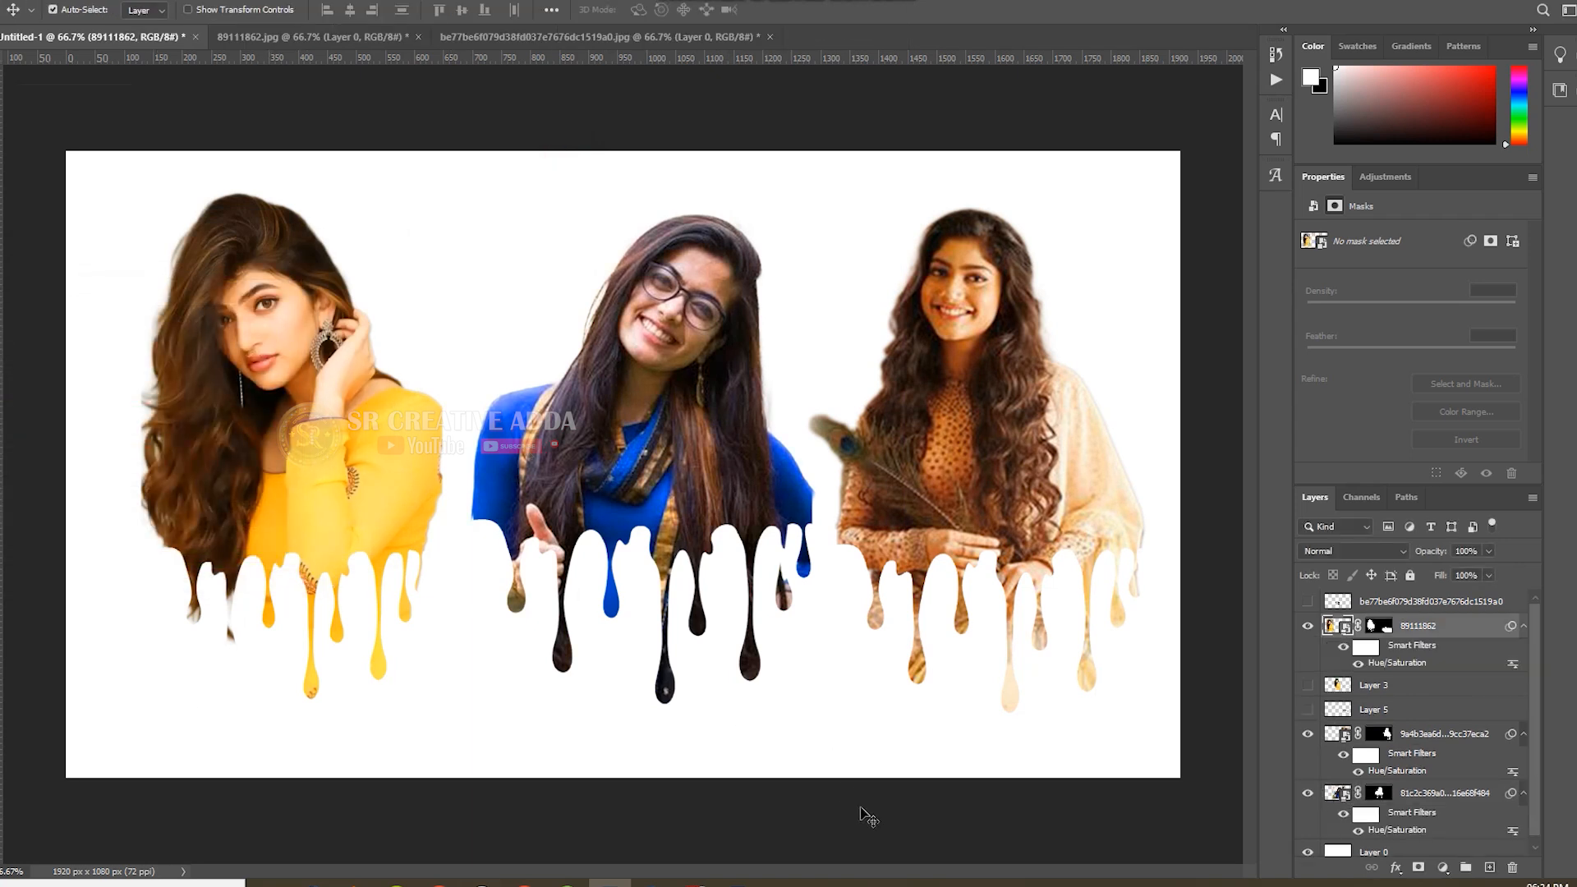
Shift all three dripping portraits up and to the left, moving the middle one about 111 px left and 40 px up.
drag(345, 415, 279, 389)
drag(653, 409, 589, 384)
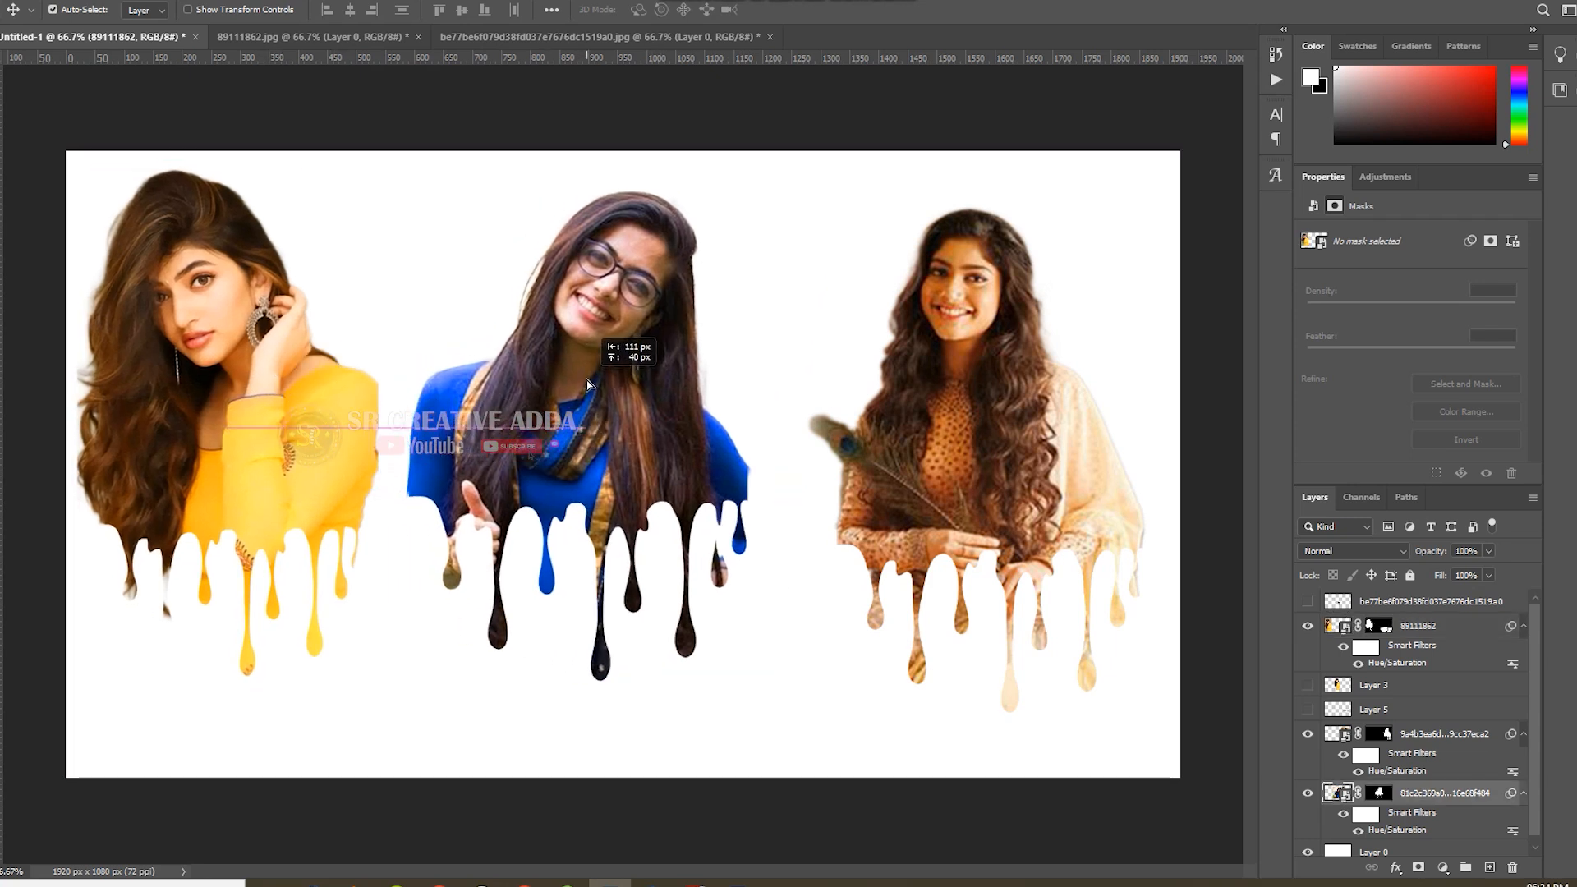
drag(983, 389, 931, 366)
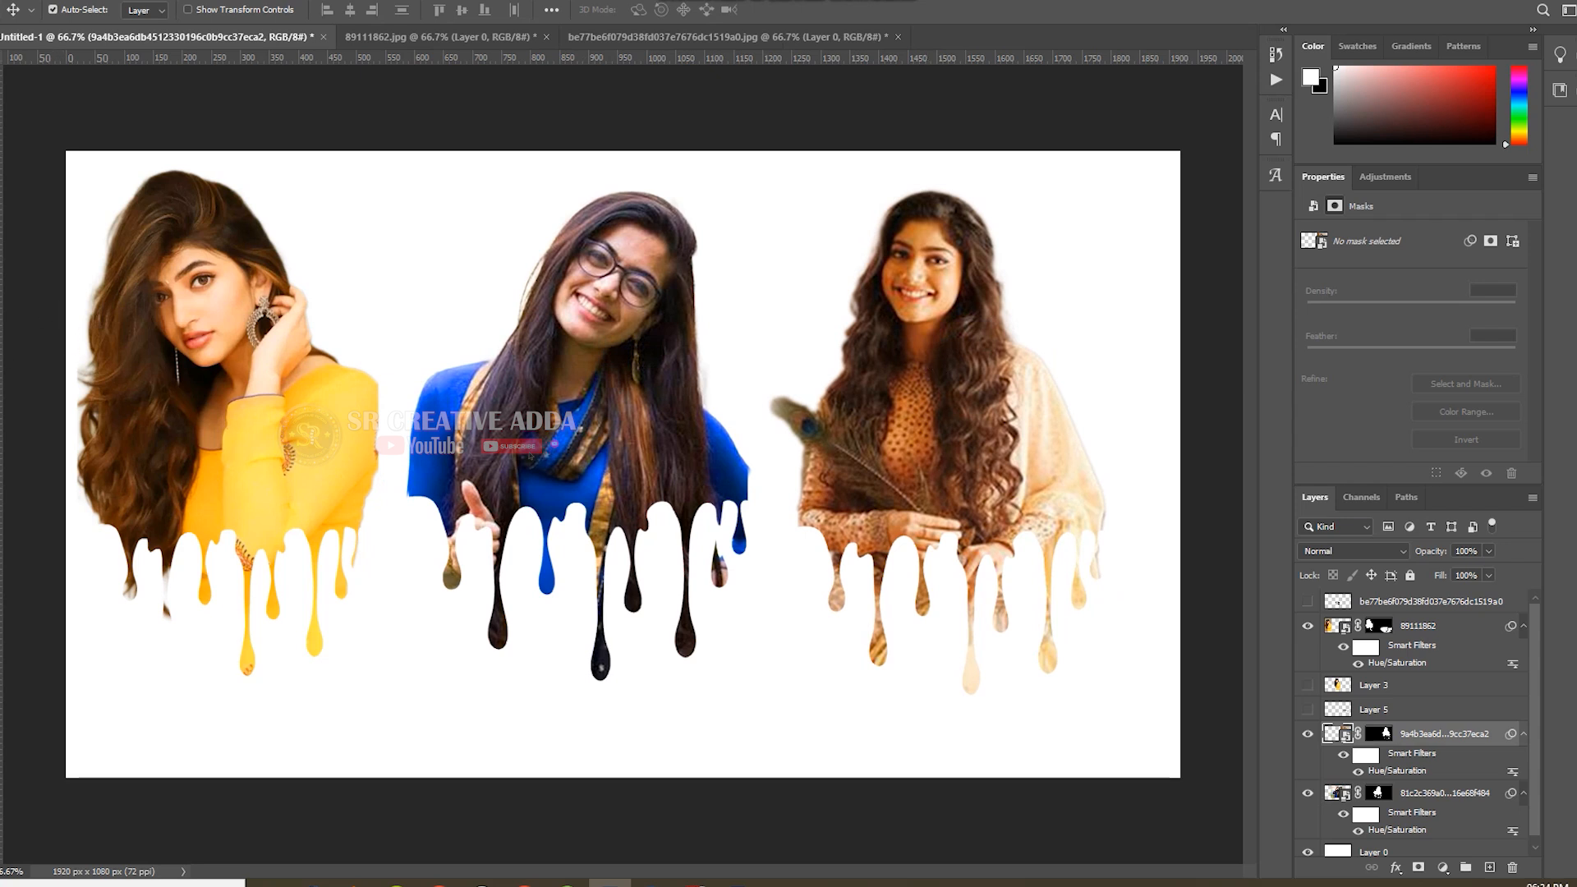
Add the text "Color Dripping" in the empty area below the portraits.
key(t)
click(407, 719)
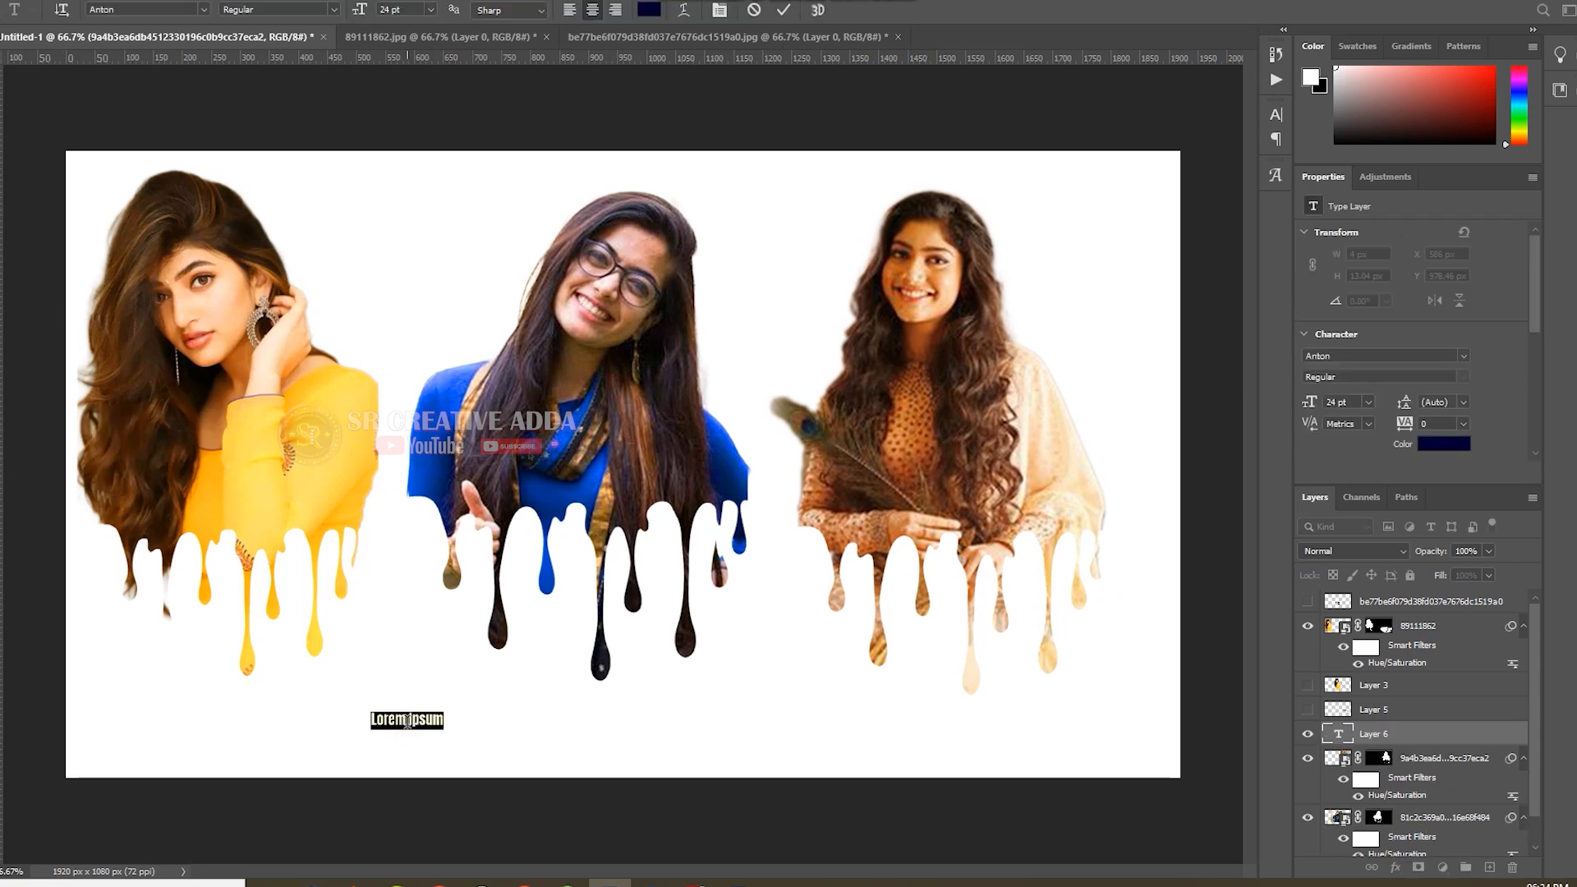
text(CO)
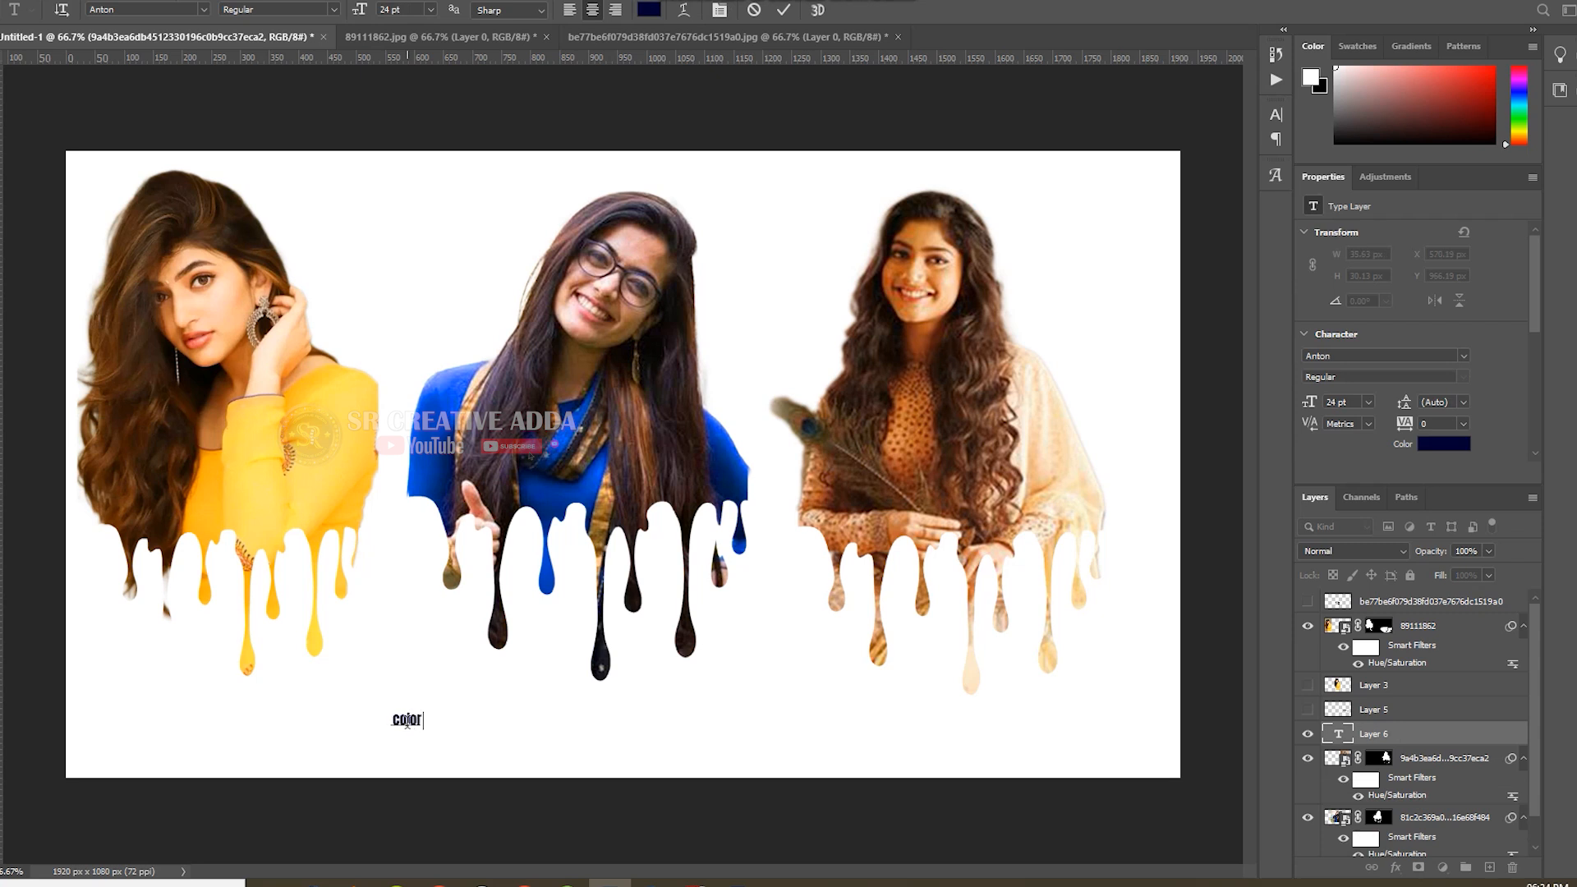
text(lor Dripping)
key(BackSpace)
text(C)
click(785, 9)
Enlarge the "Color Dripping" text to 628.12% and center it below the drips, inside the canvas.
key(ctrl+t)
drag(446, 713, 1095, 568)
drag(874, 671, 766, 747)
drag(989, 640, 879, 665)
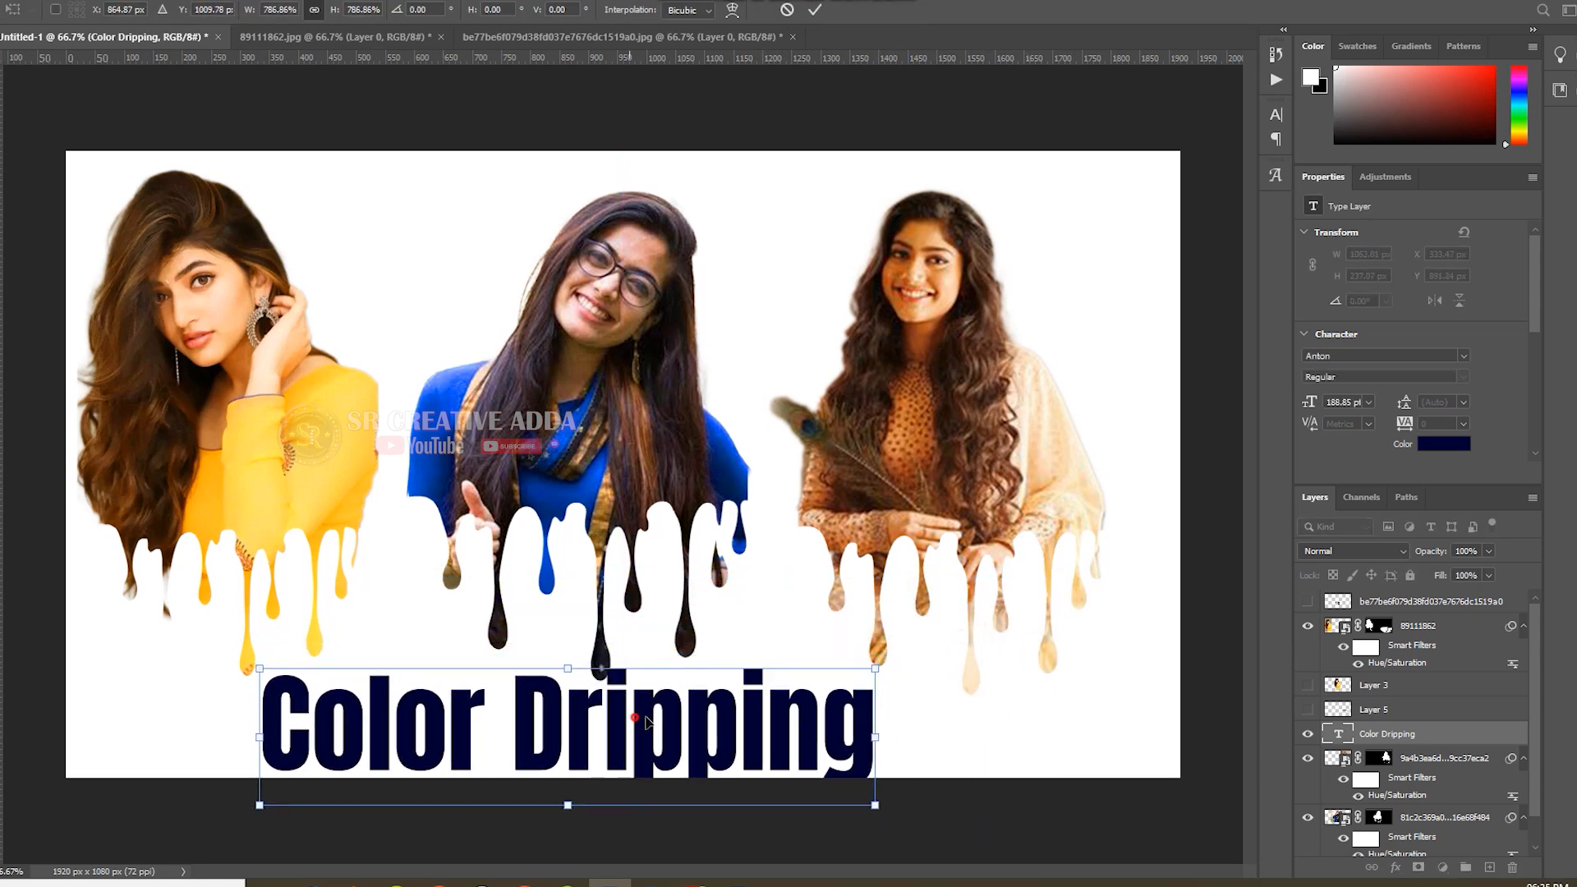
drag(632, 720, 706, 699)
drag(945, 650, 885, 666)
drag(718, 683, 758, 699)
drag(921, 665, 862, 679)
drag(745, 721, 790, 711)
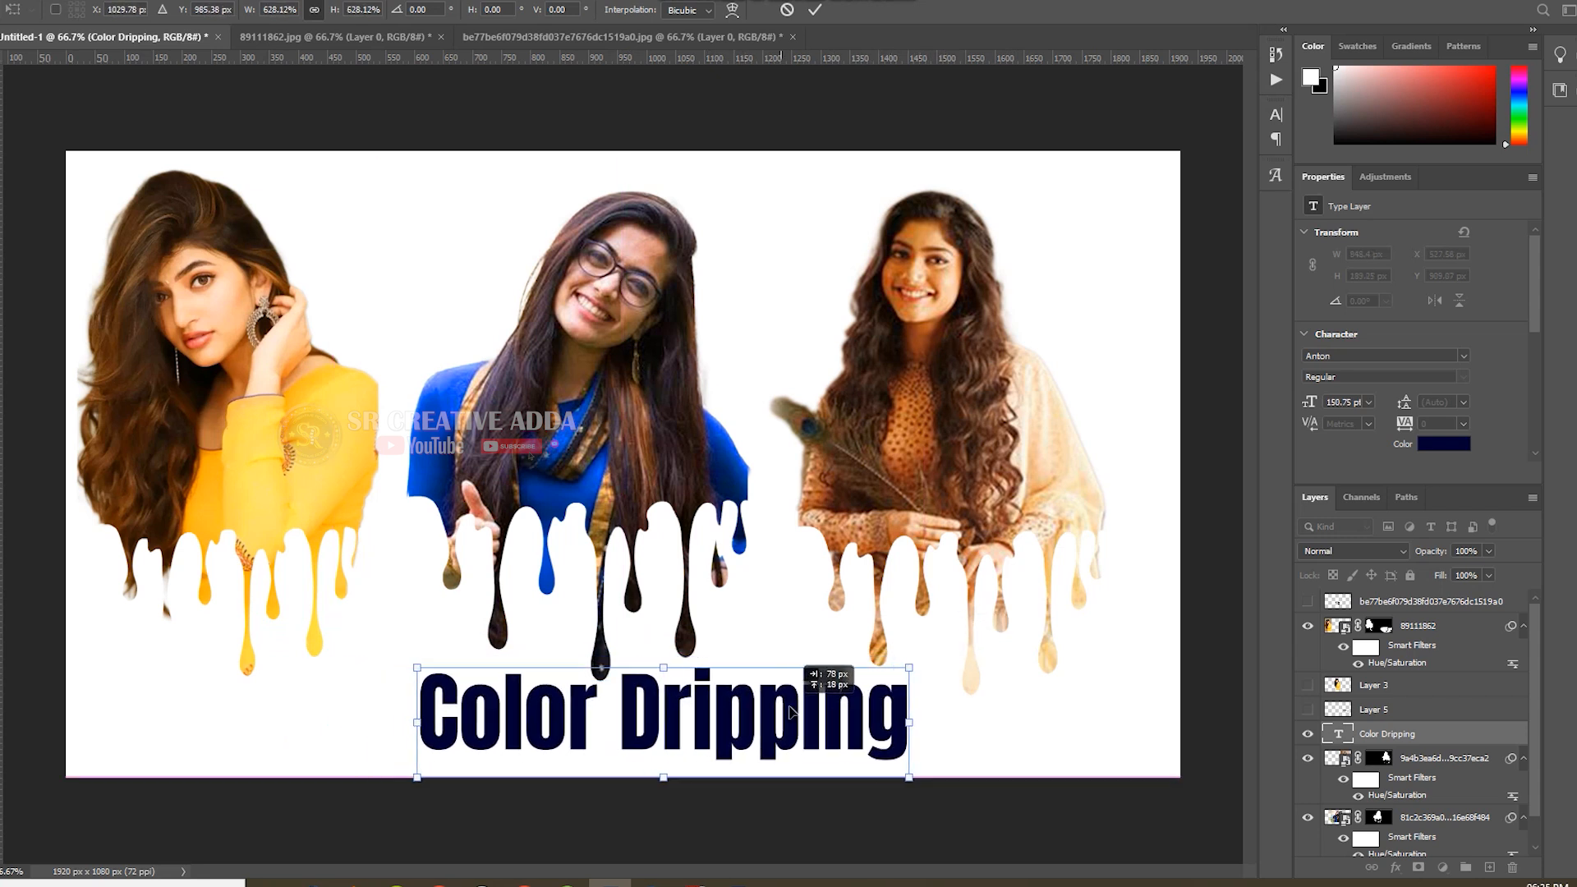
click(814, 10)
Add a Gradient Overlay to the background layer, Layer 0, leaving Color Overlay off.
scroll(1380, 728, down, 1)
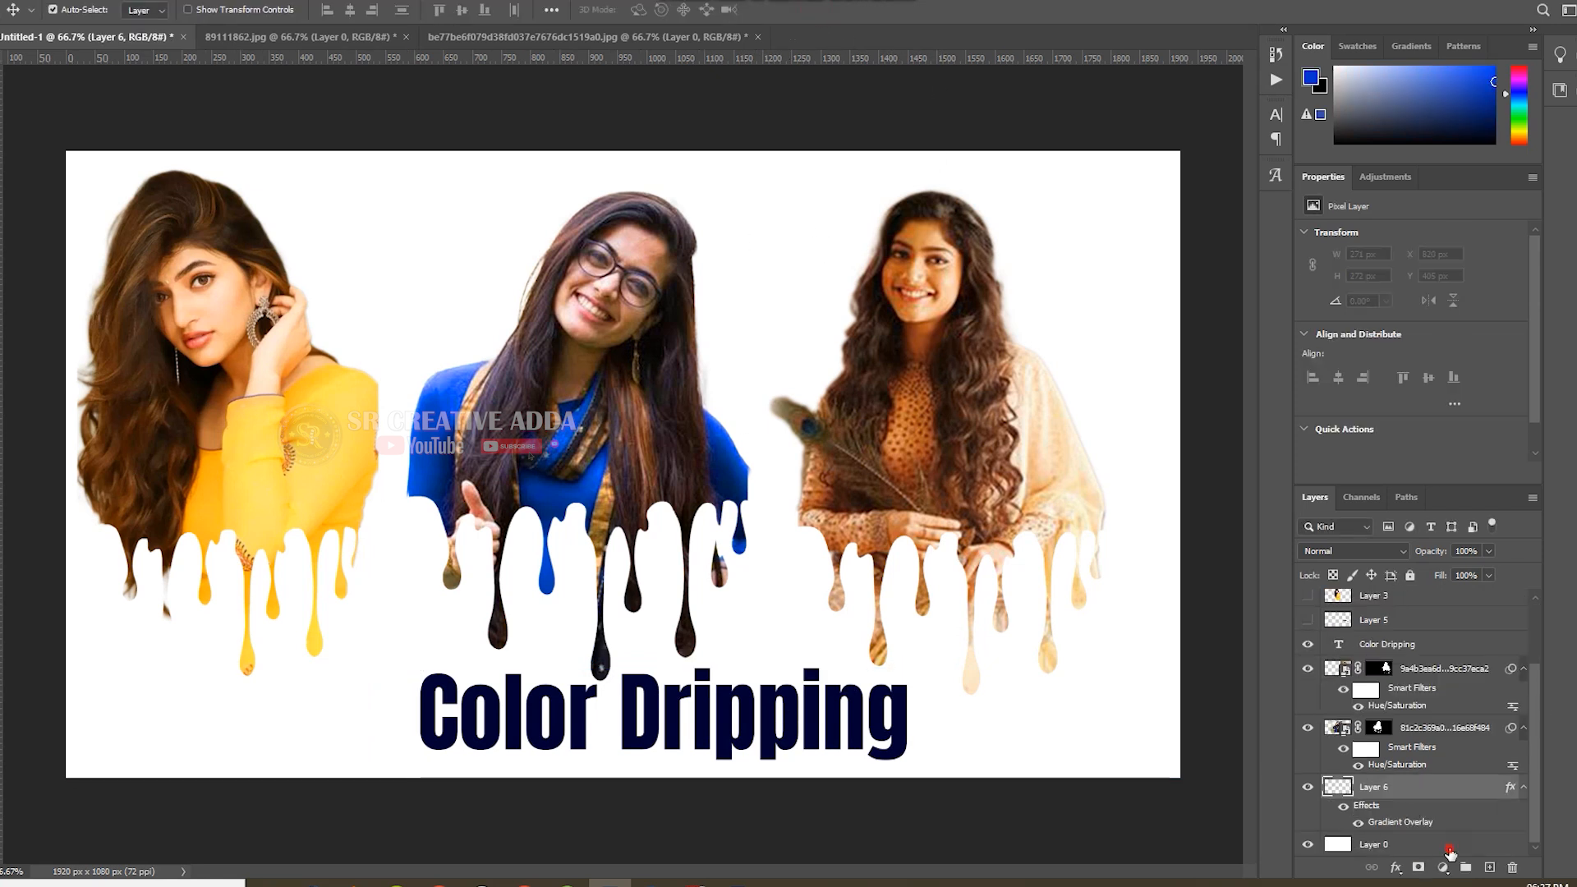
double_click(1449, 851)
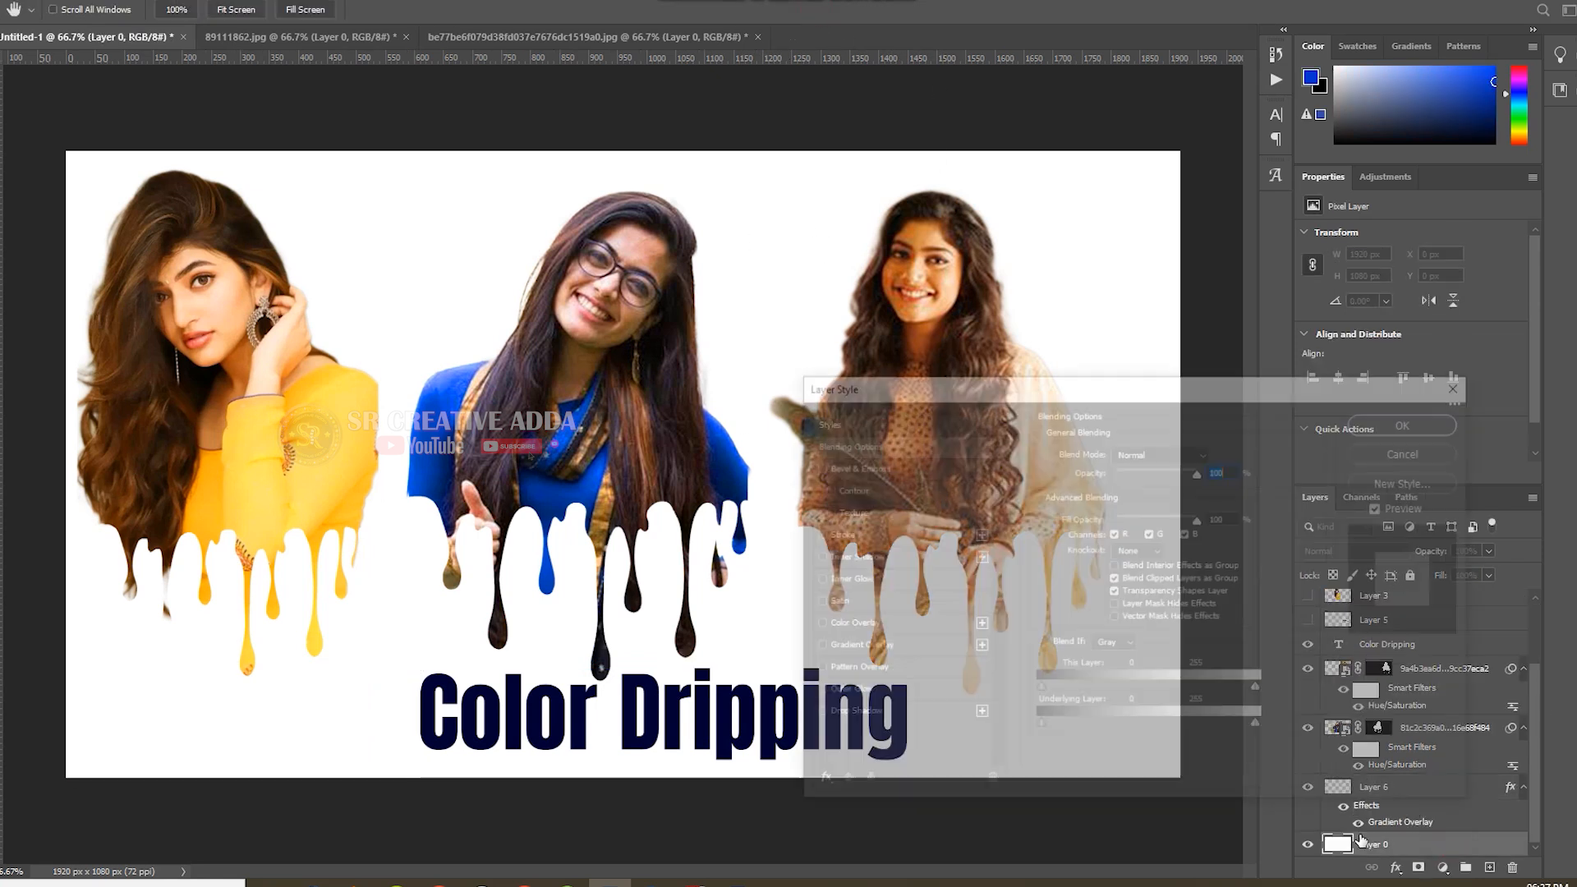
click(879, 631)
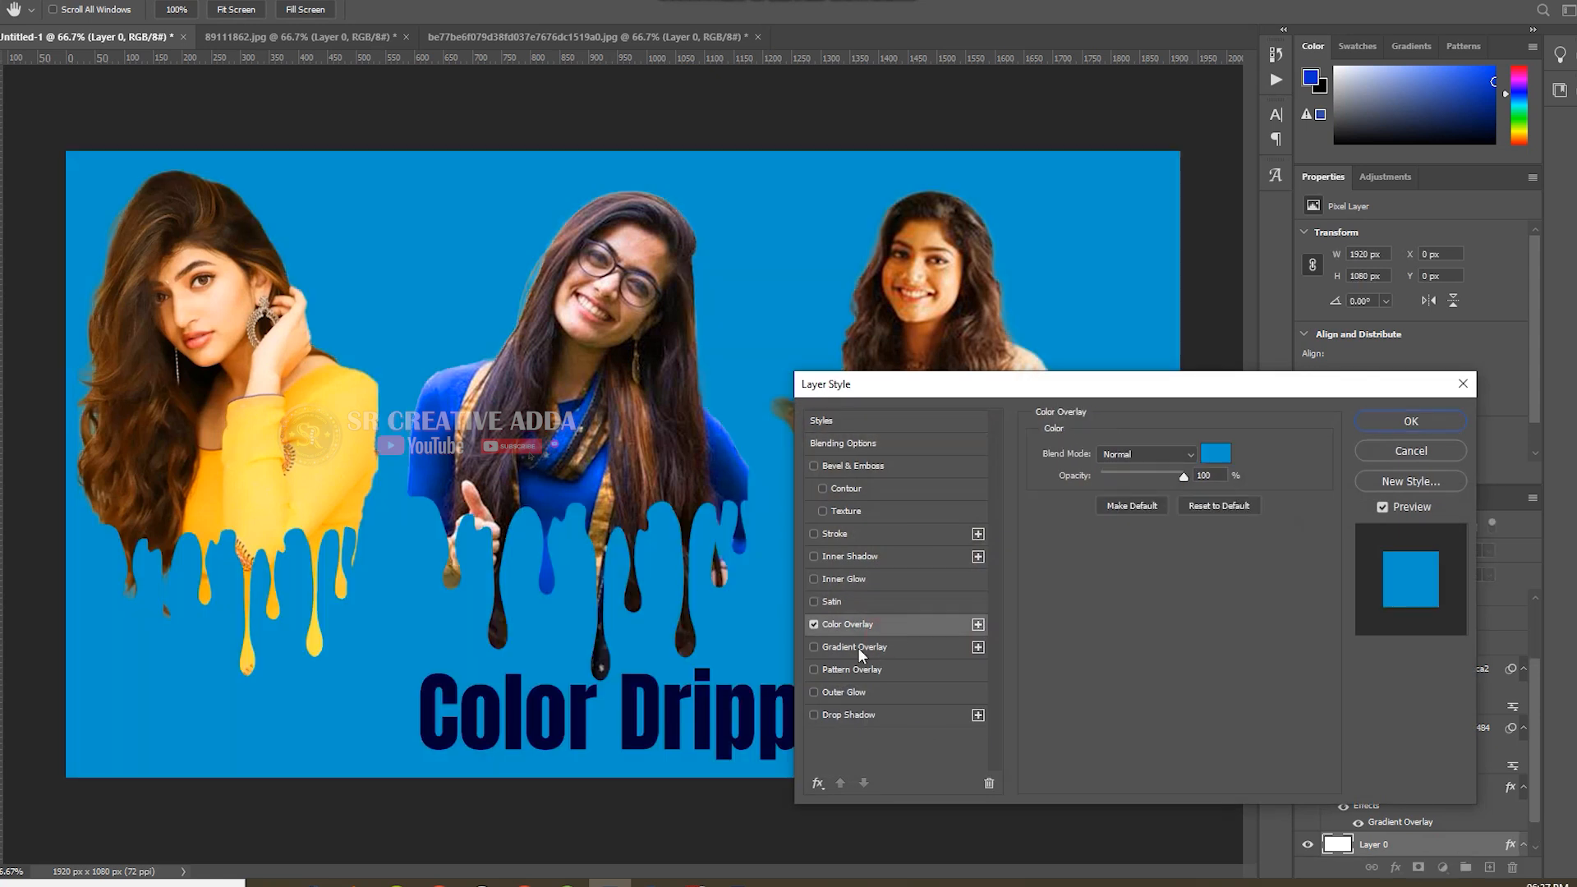
click(857, 647)
click(814, 624)
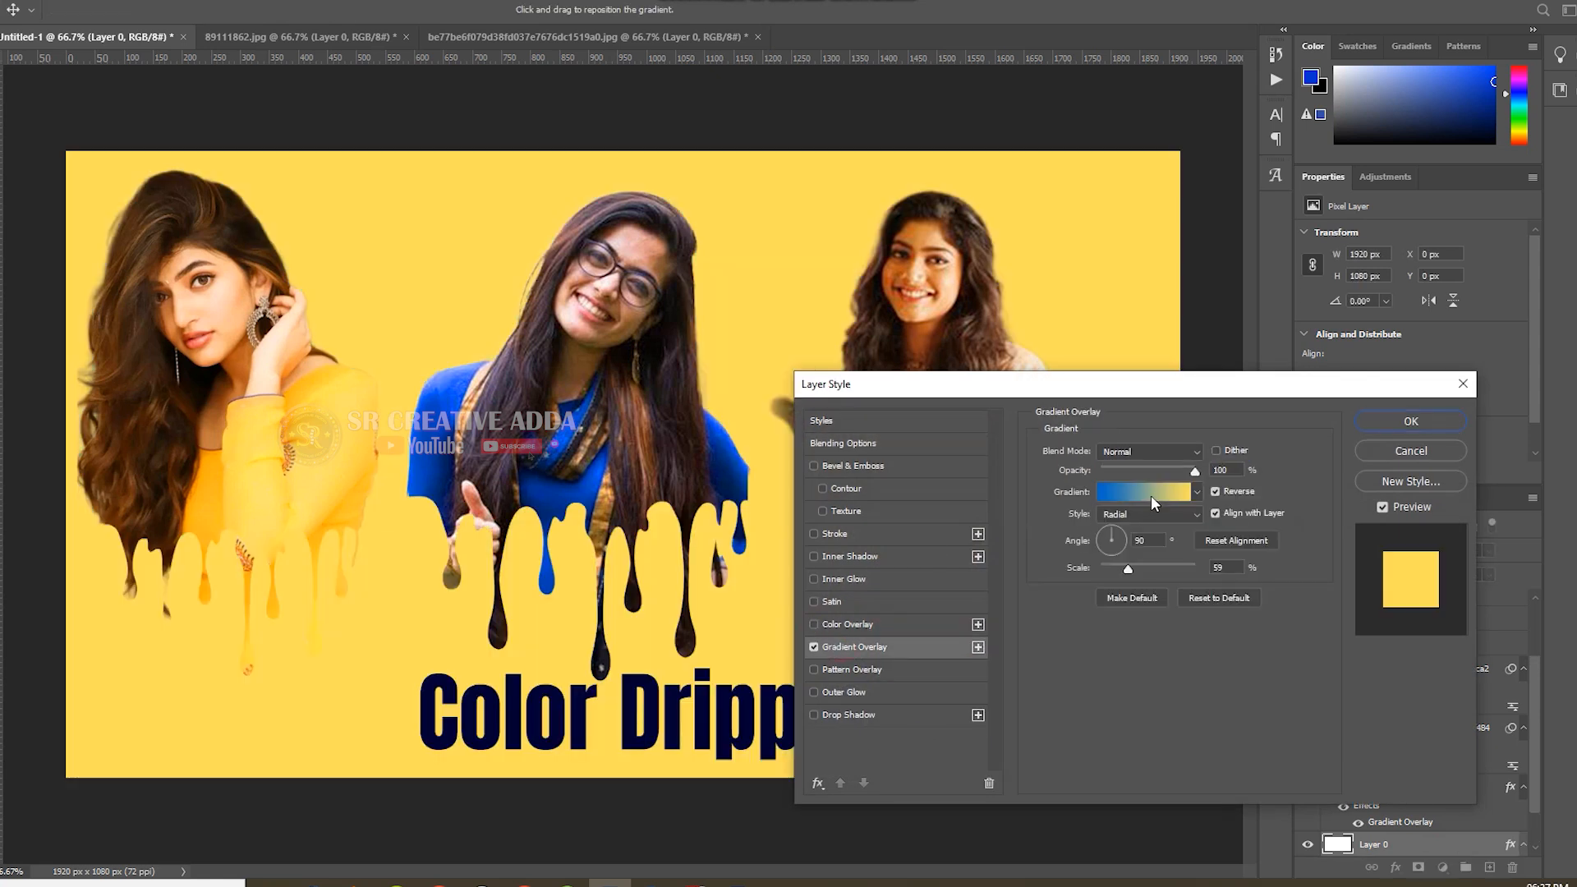
click(1144, 496)
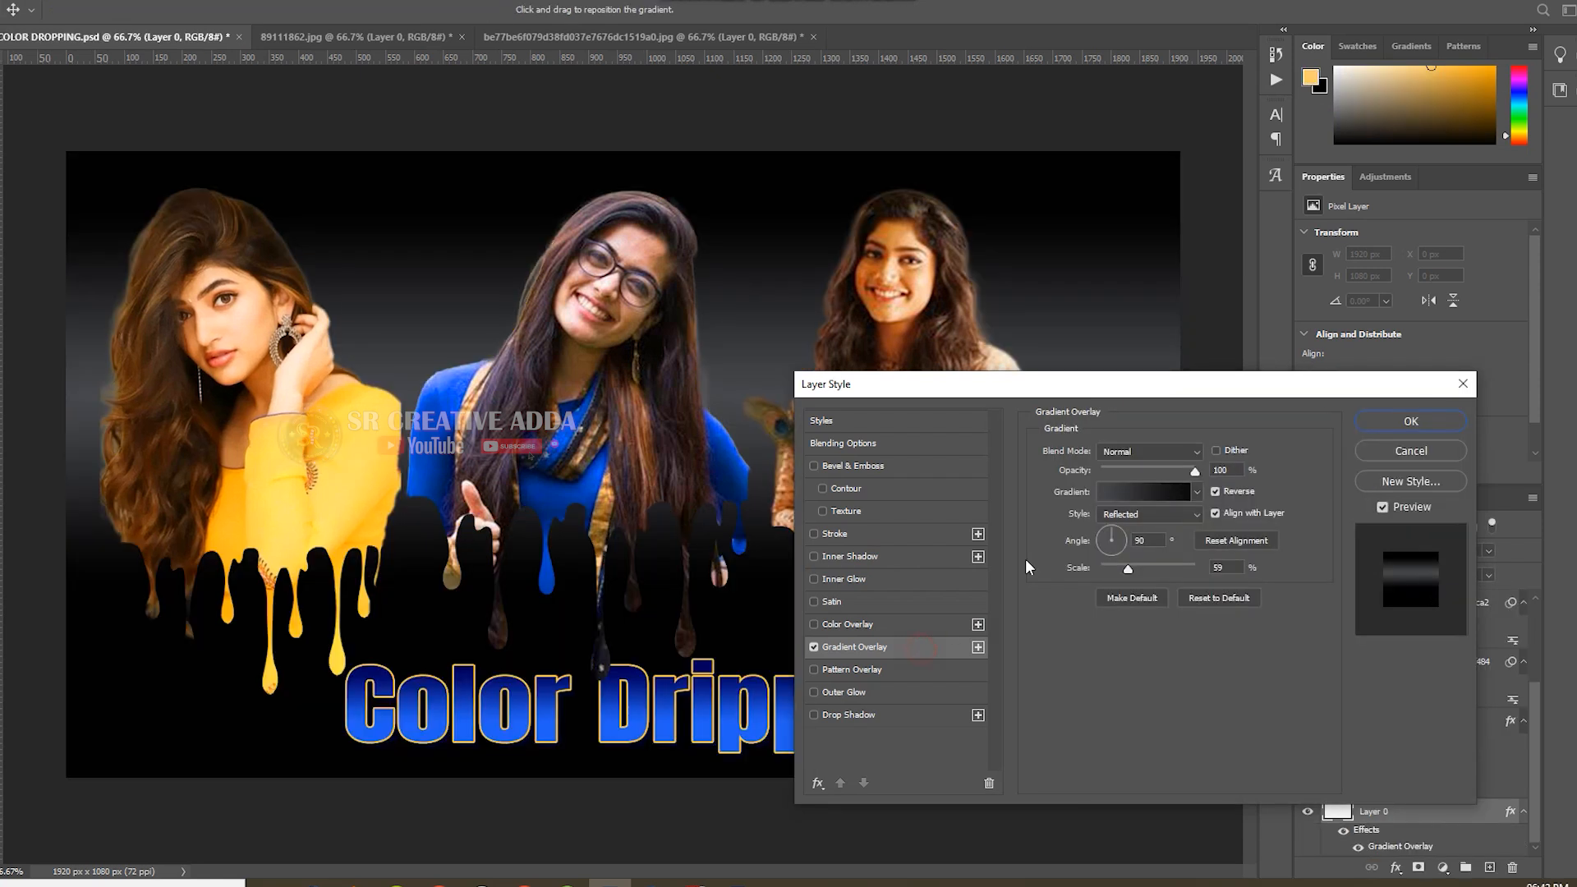
Compare gold, gold-white and orange gradient presets for the background overlay, and apply the gold to pale yellow one.
click(1145, 491)
scroll(1164, 514, down, 4)
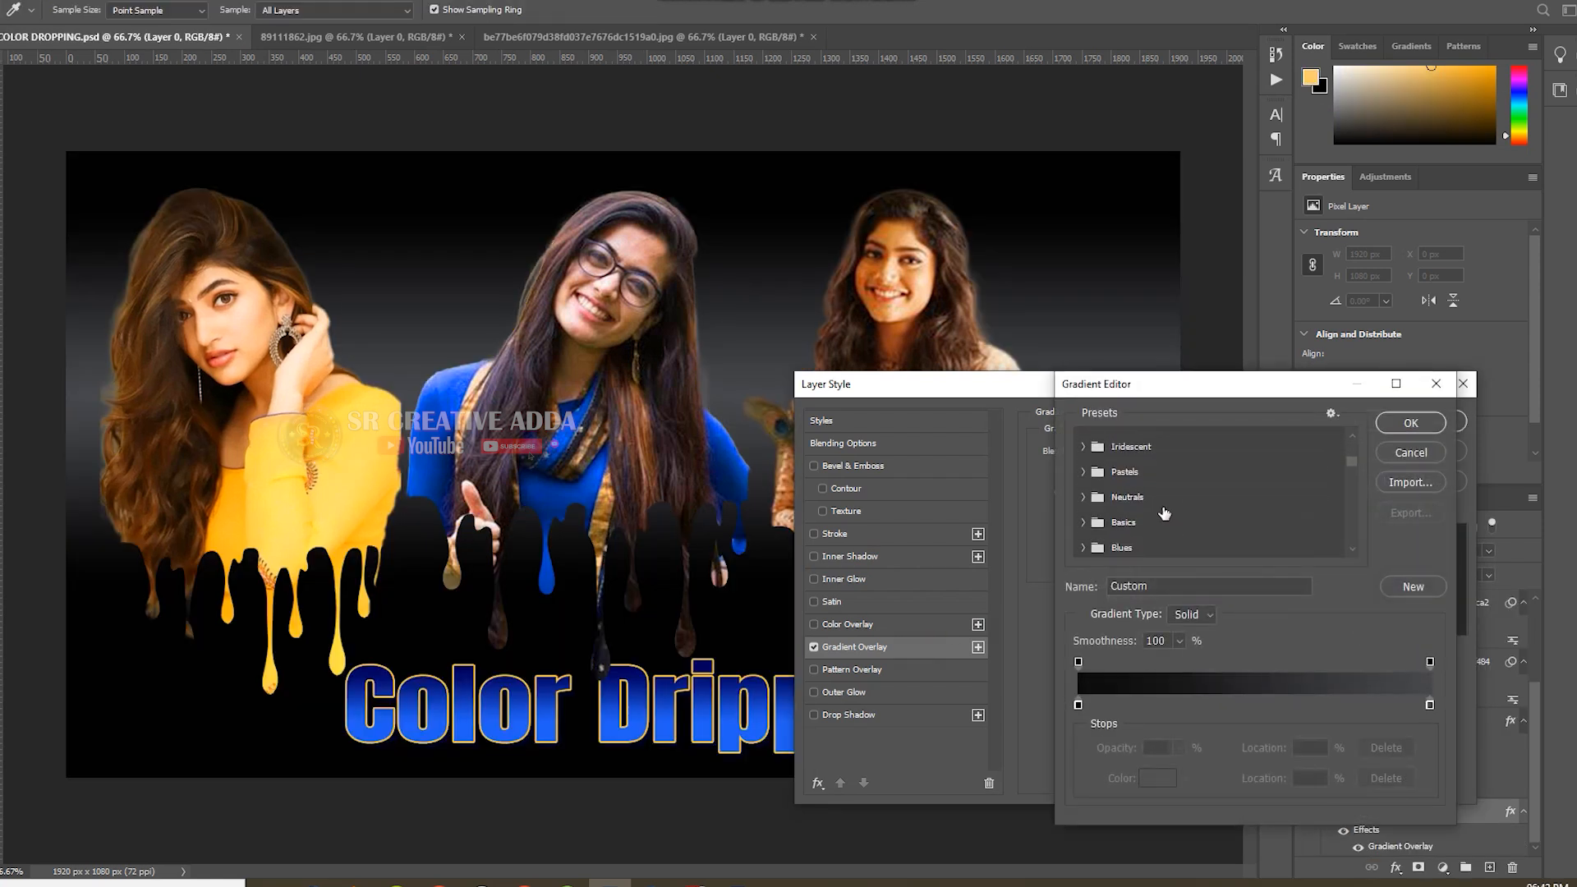
scroll(1164, 513, down, 8)
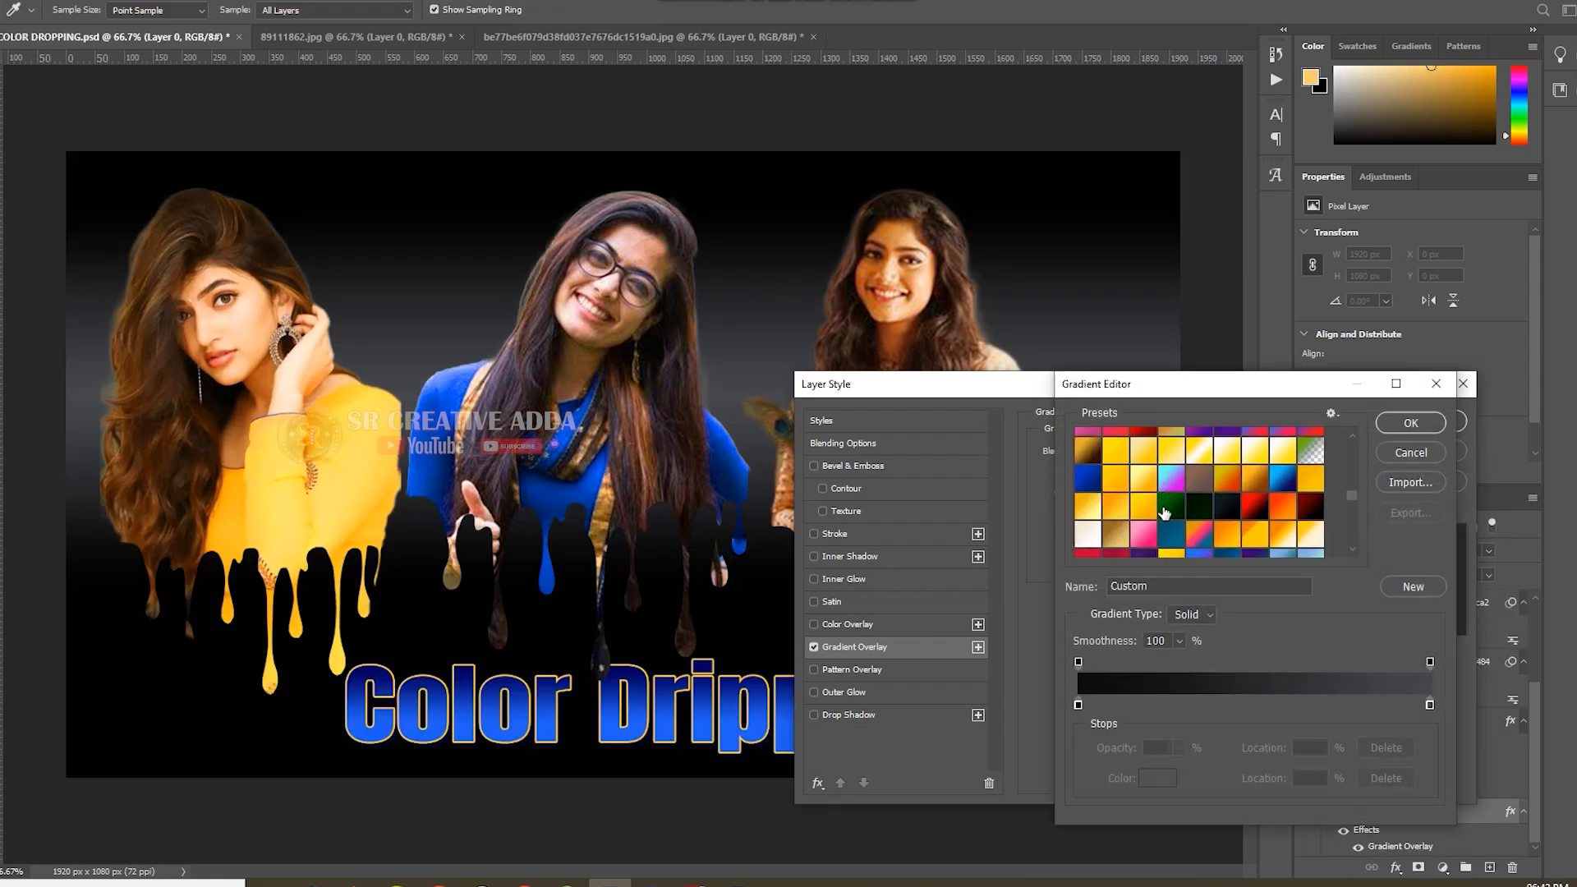
click(1163, 454)
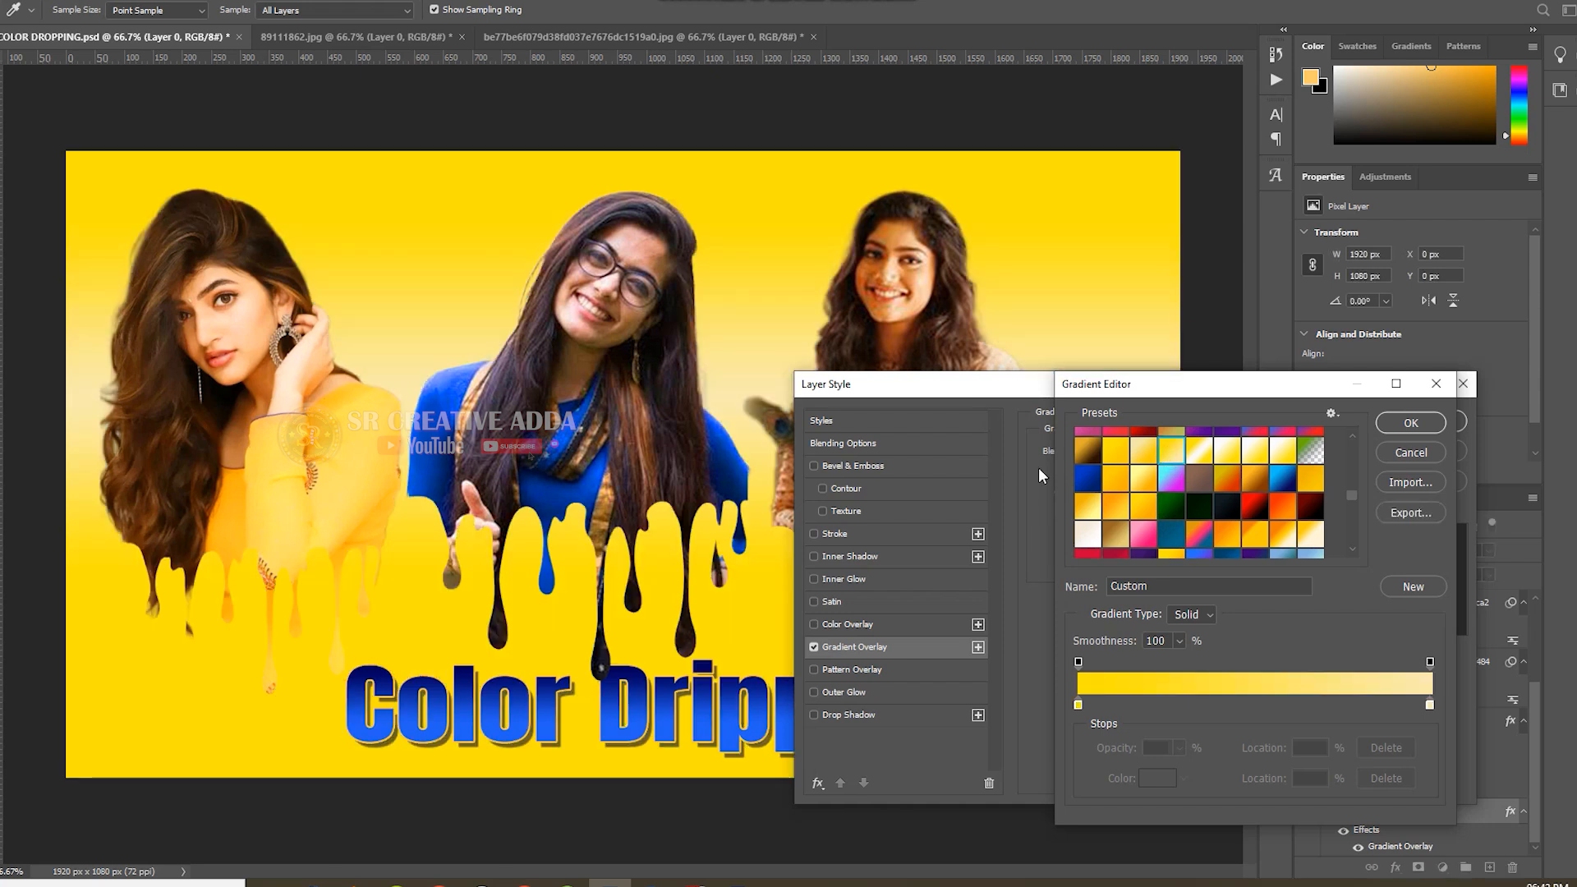
click(1201, 455)
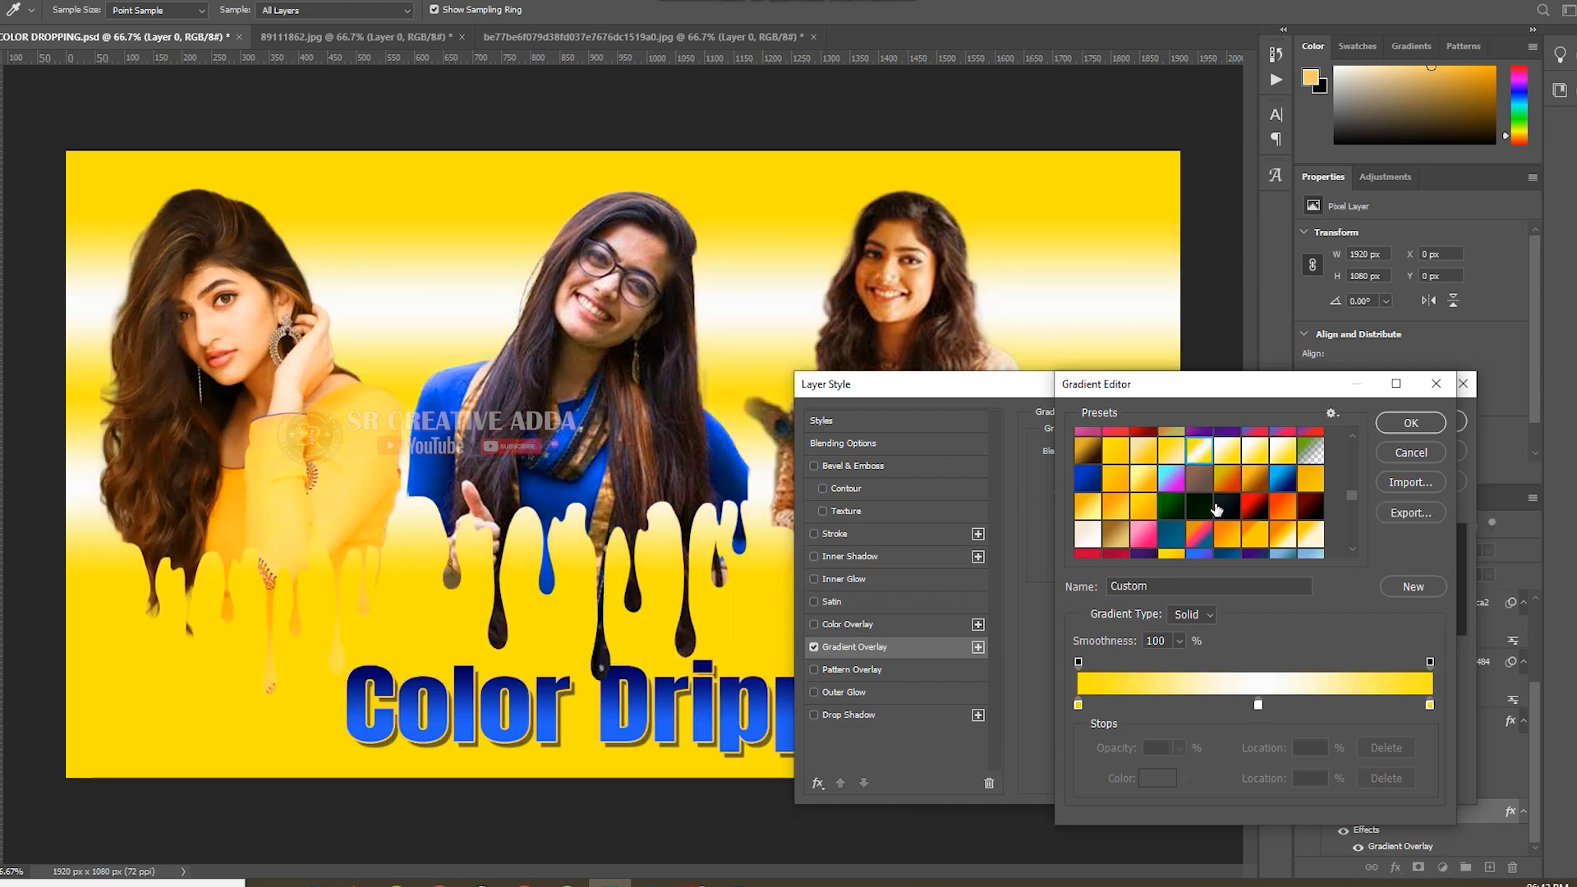
click(1220, 535)
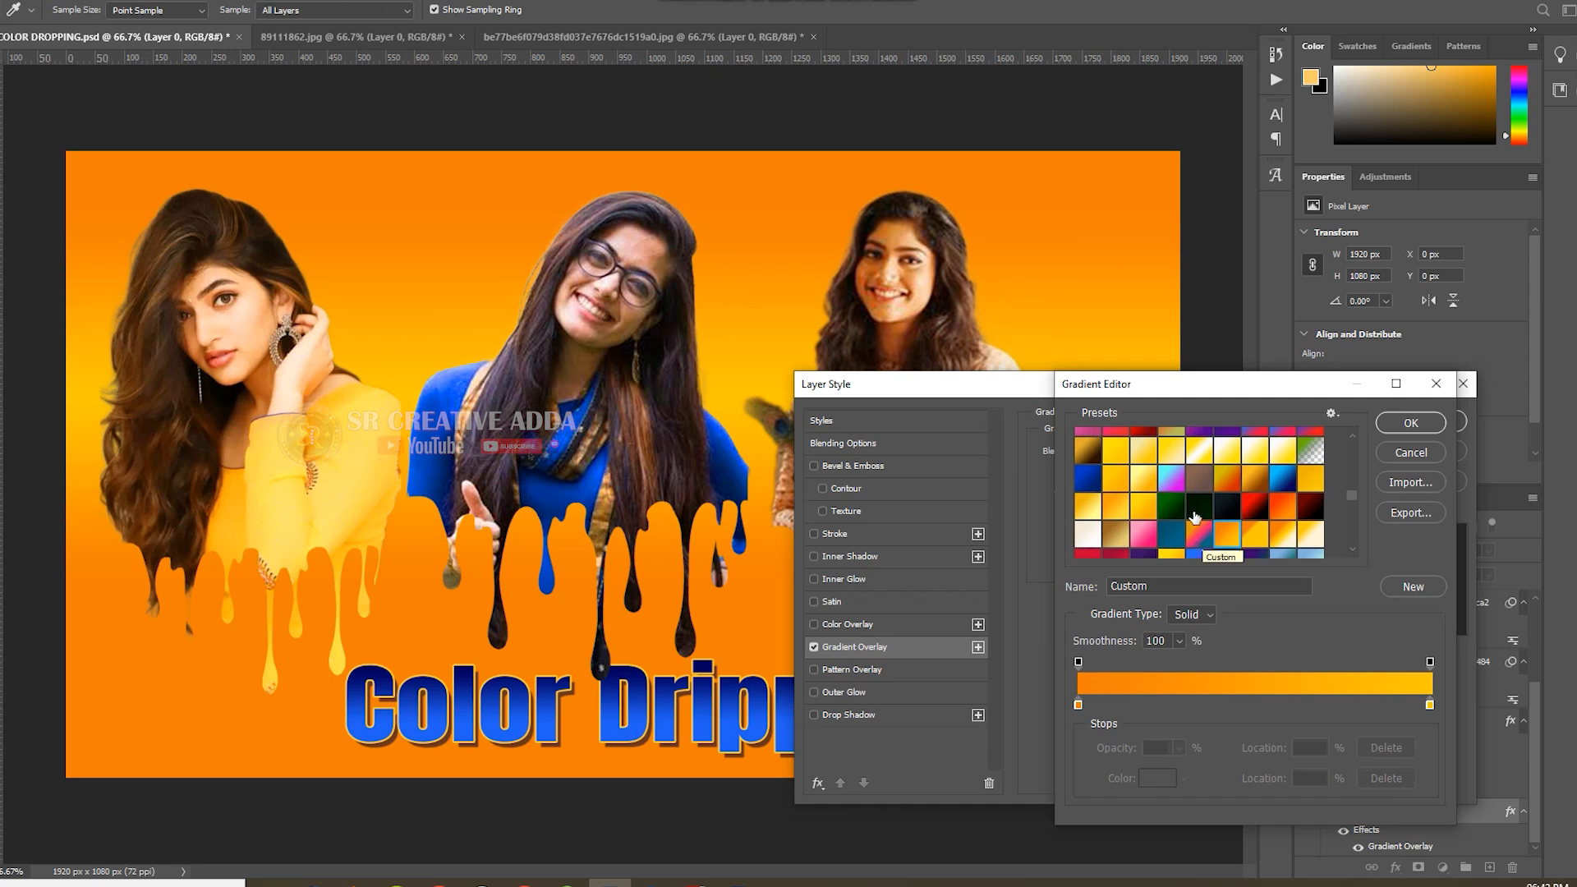
click(1200, 454)
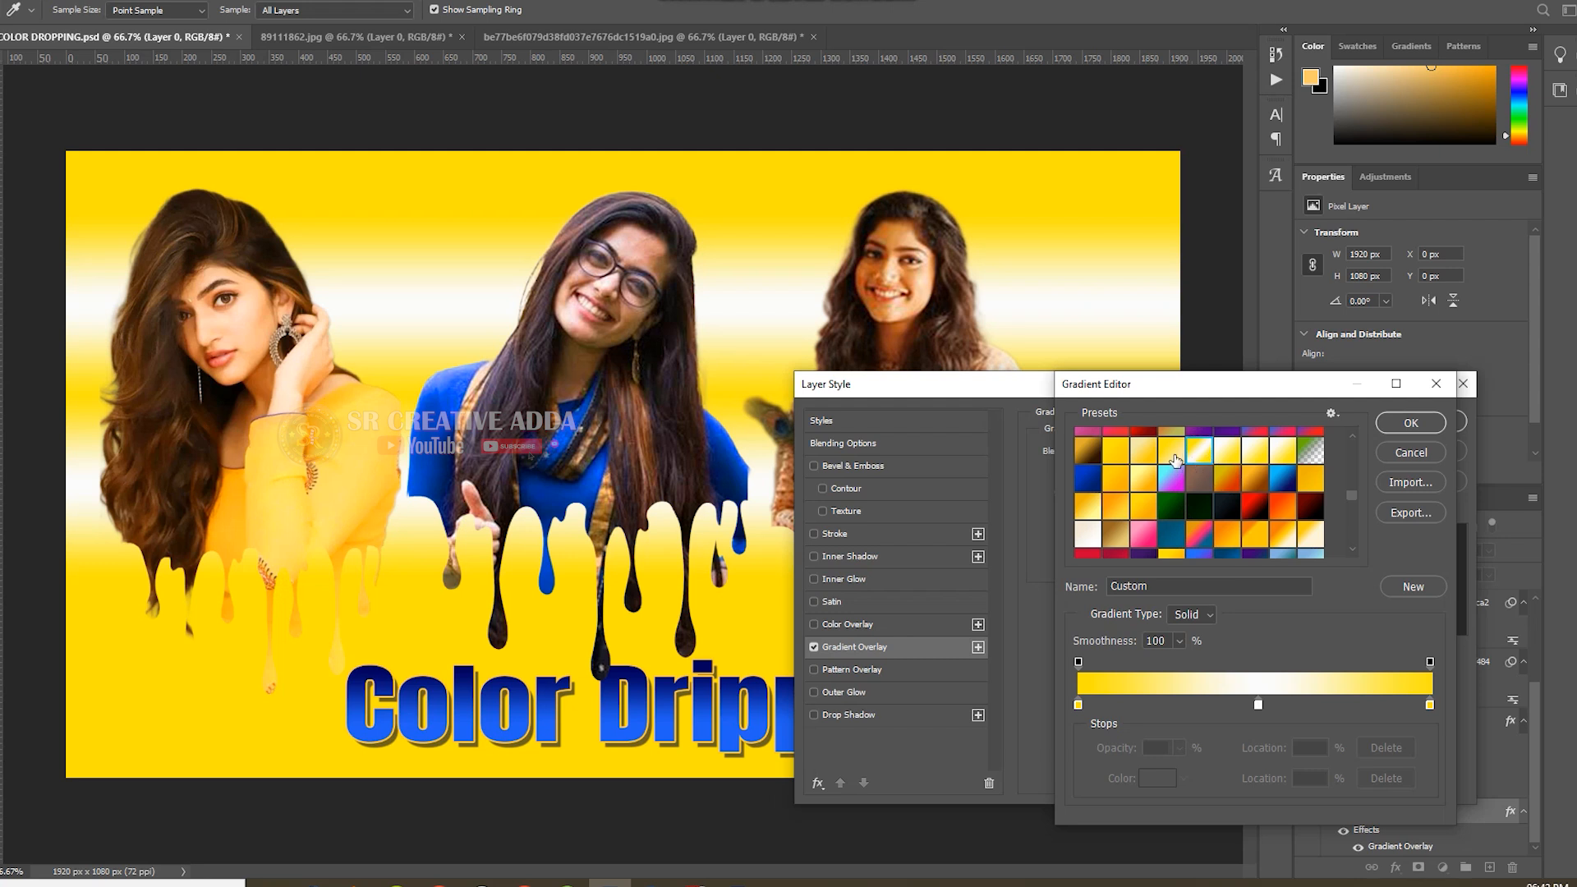
click(1172, 454)
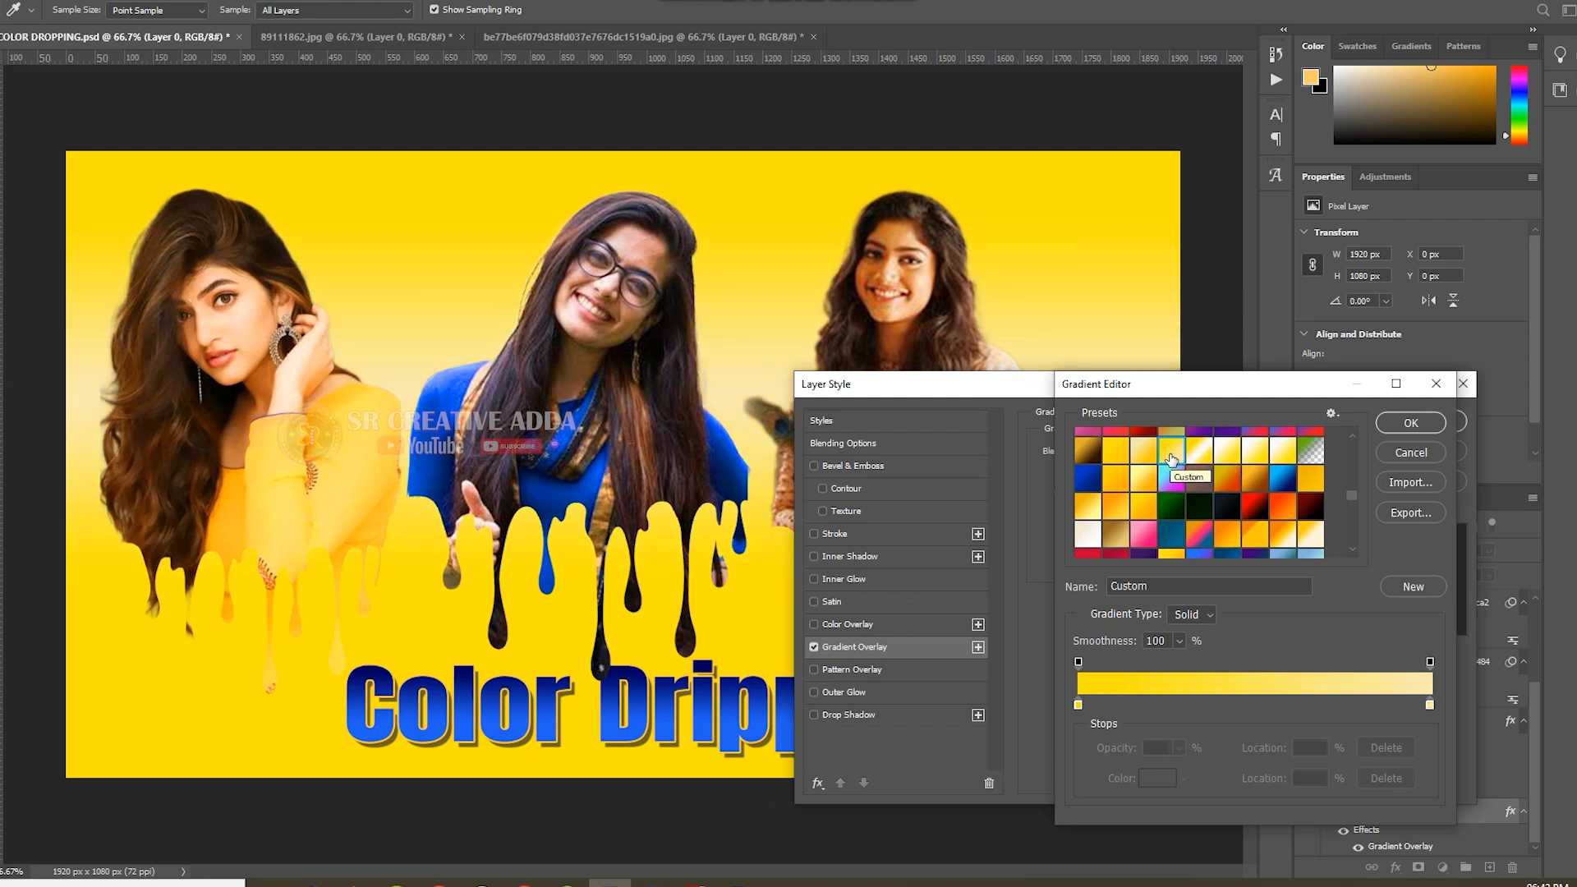
click(1195, 452)
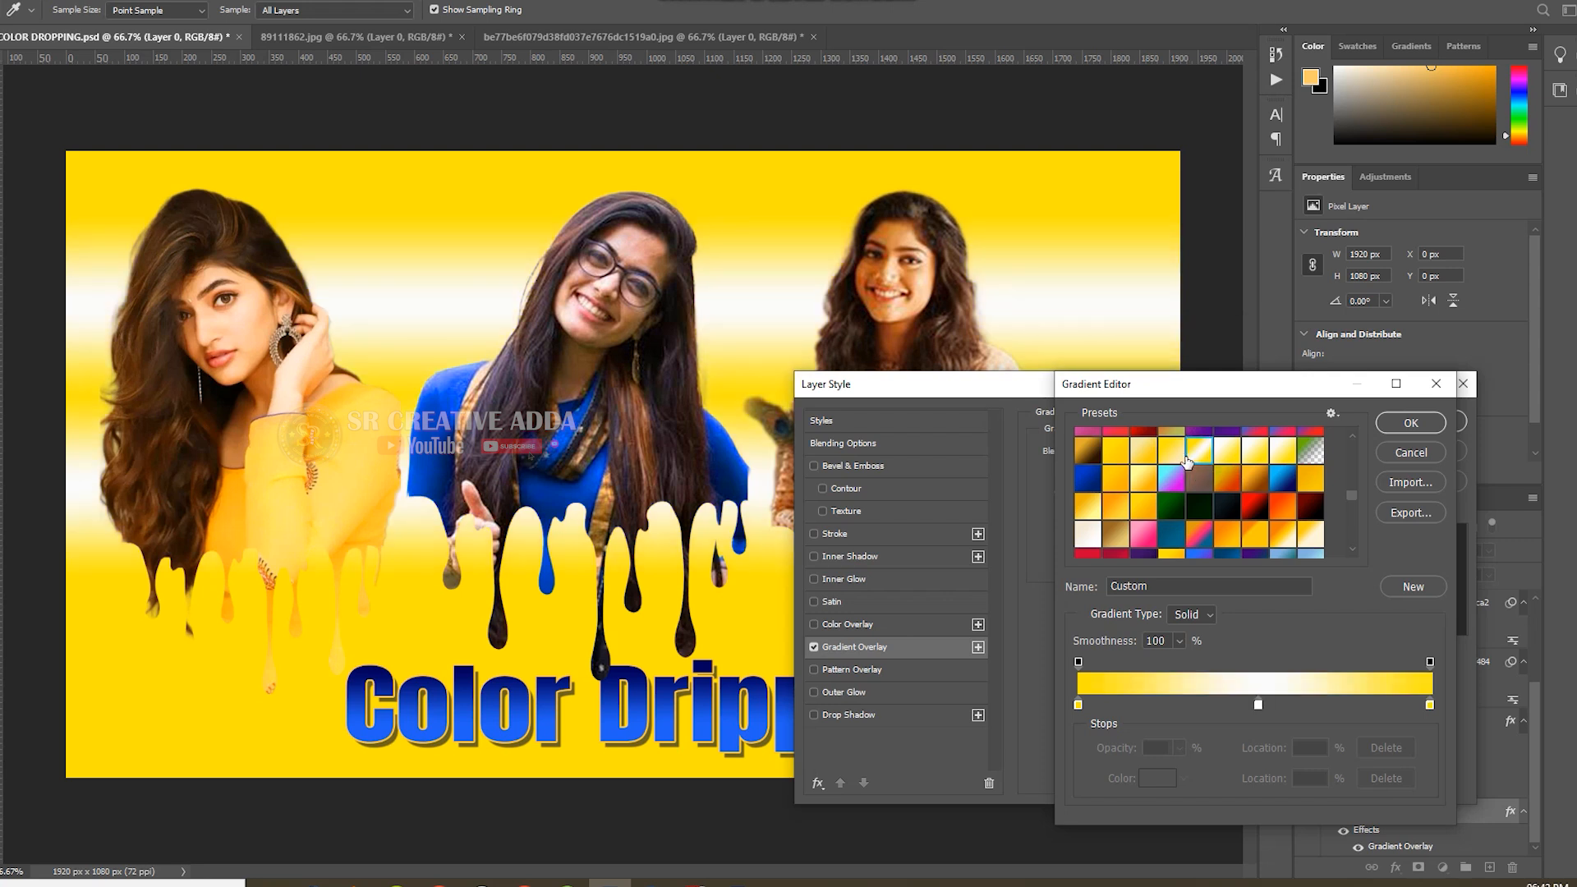
click(1160, 455)
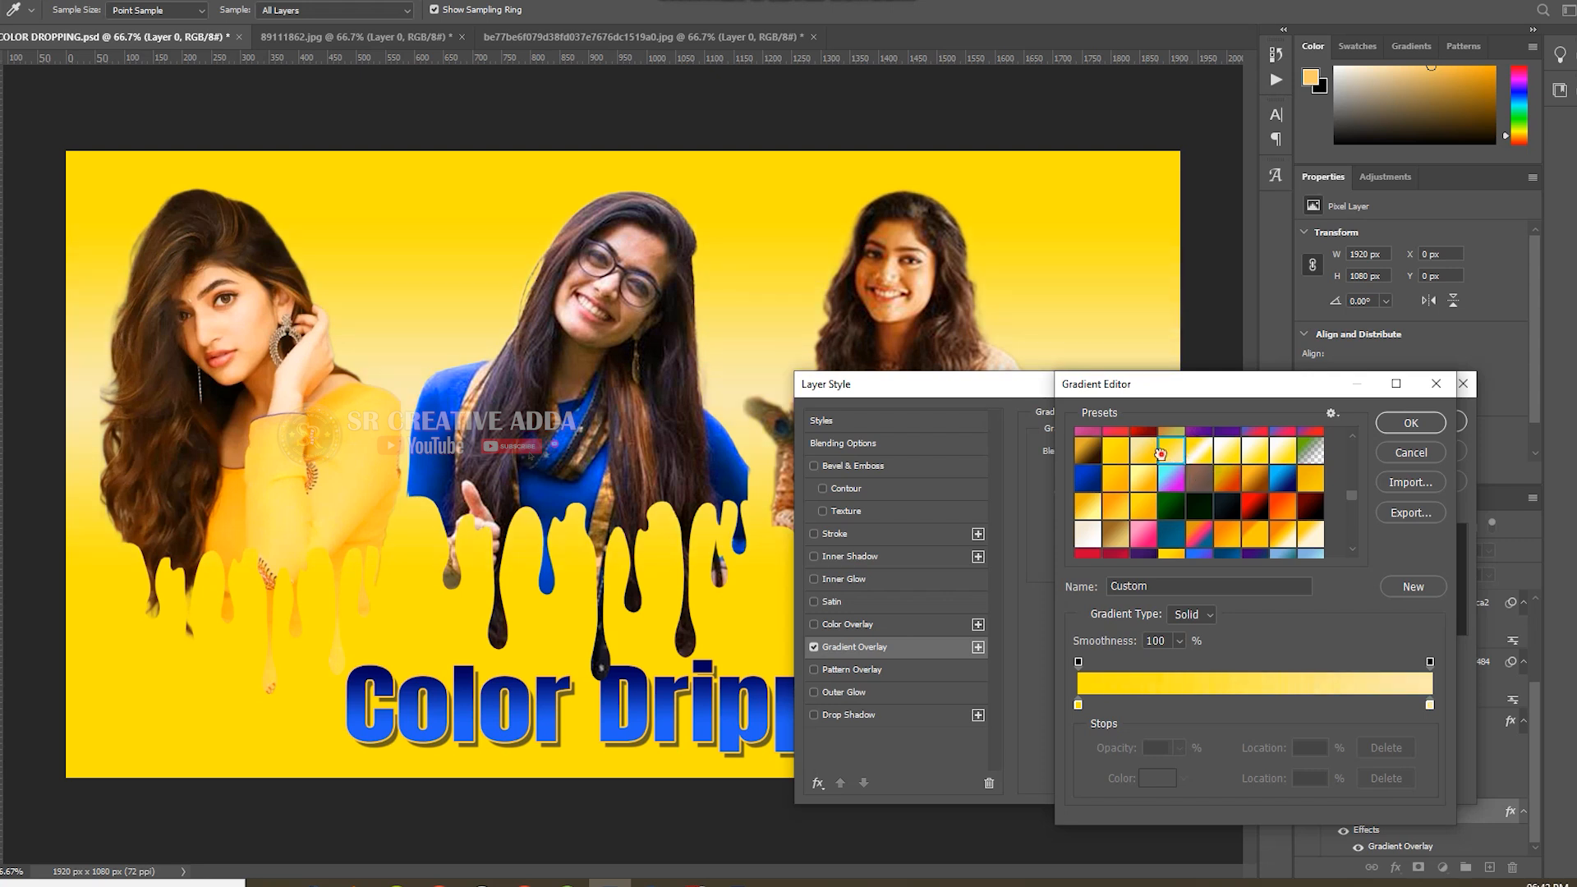
click(1410, 423)
click(1406, 429)
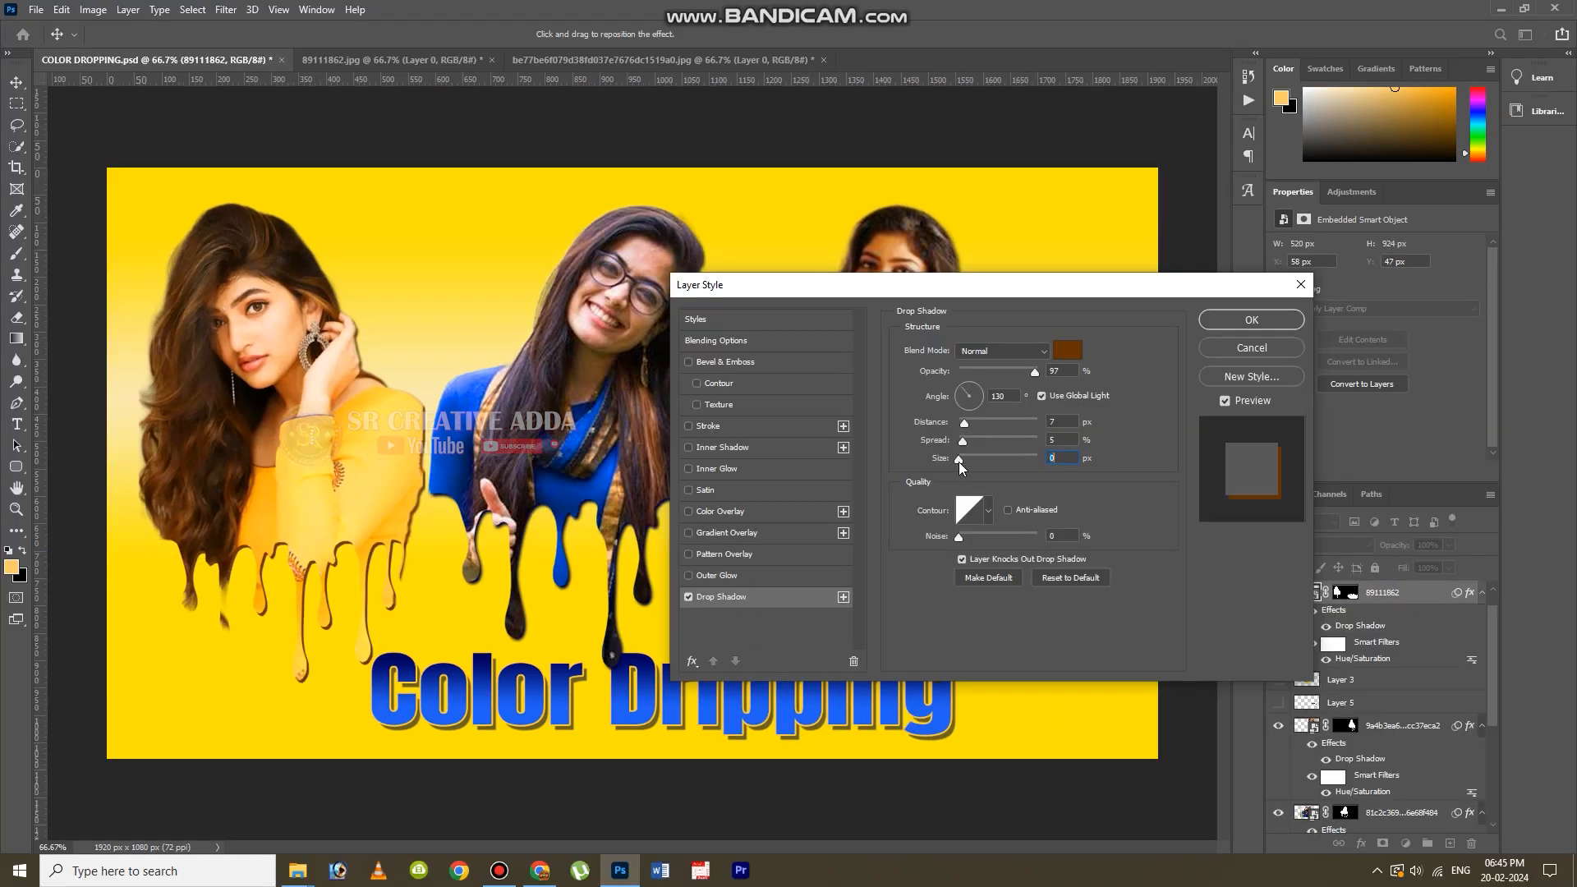
Apply the brown drop shadow to the yellow portrait and save the document.
click(1224, 322)
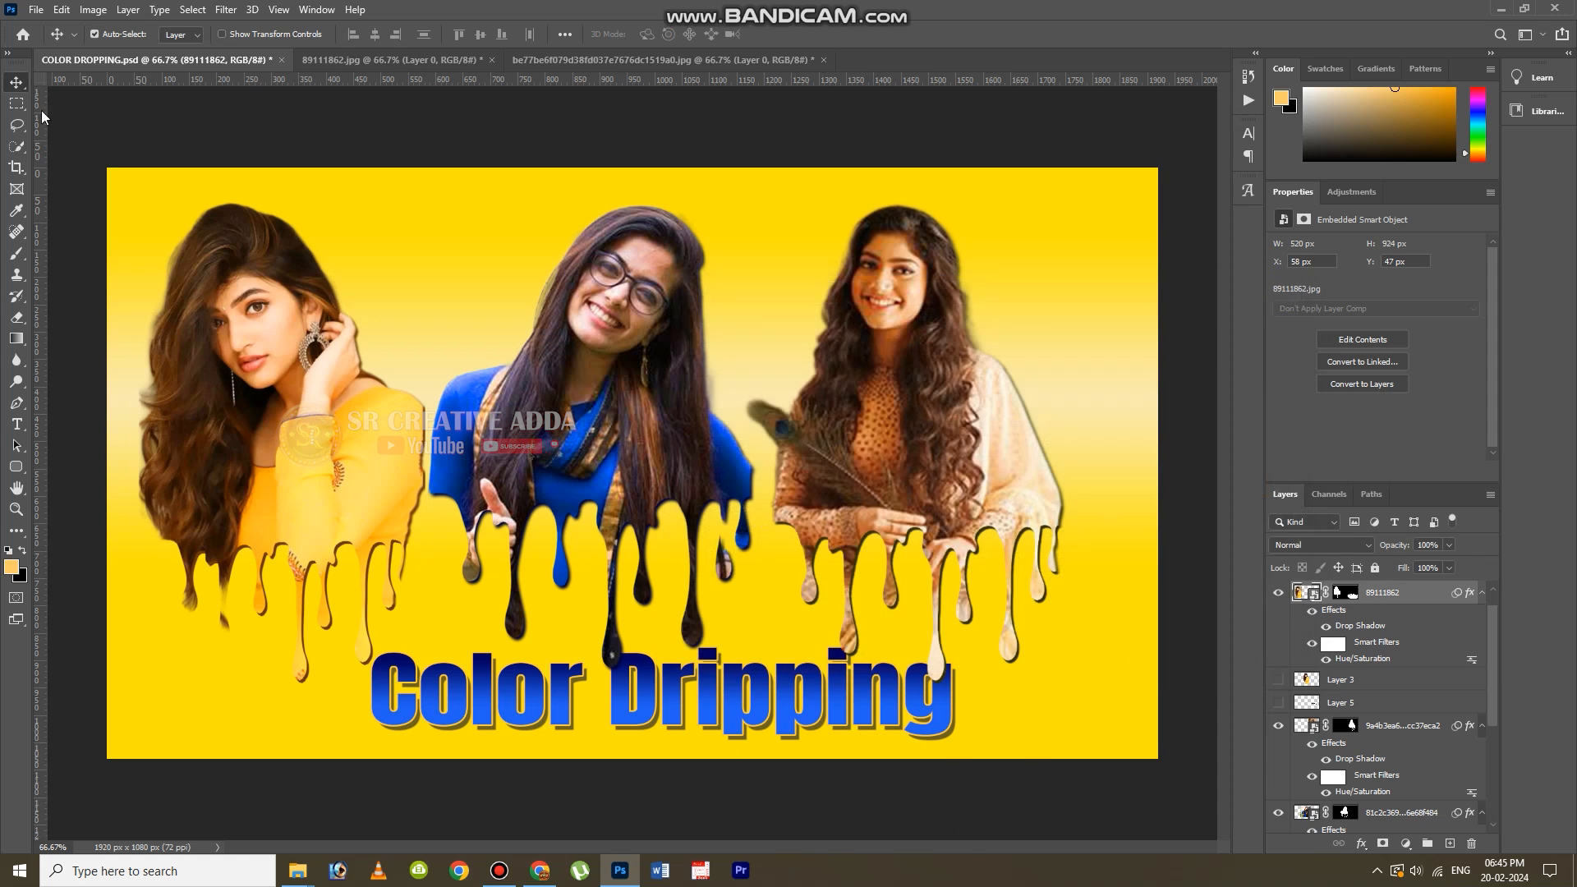
click(36, 10)
click(50, 192)
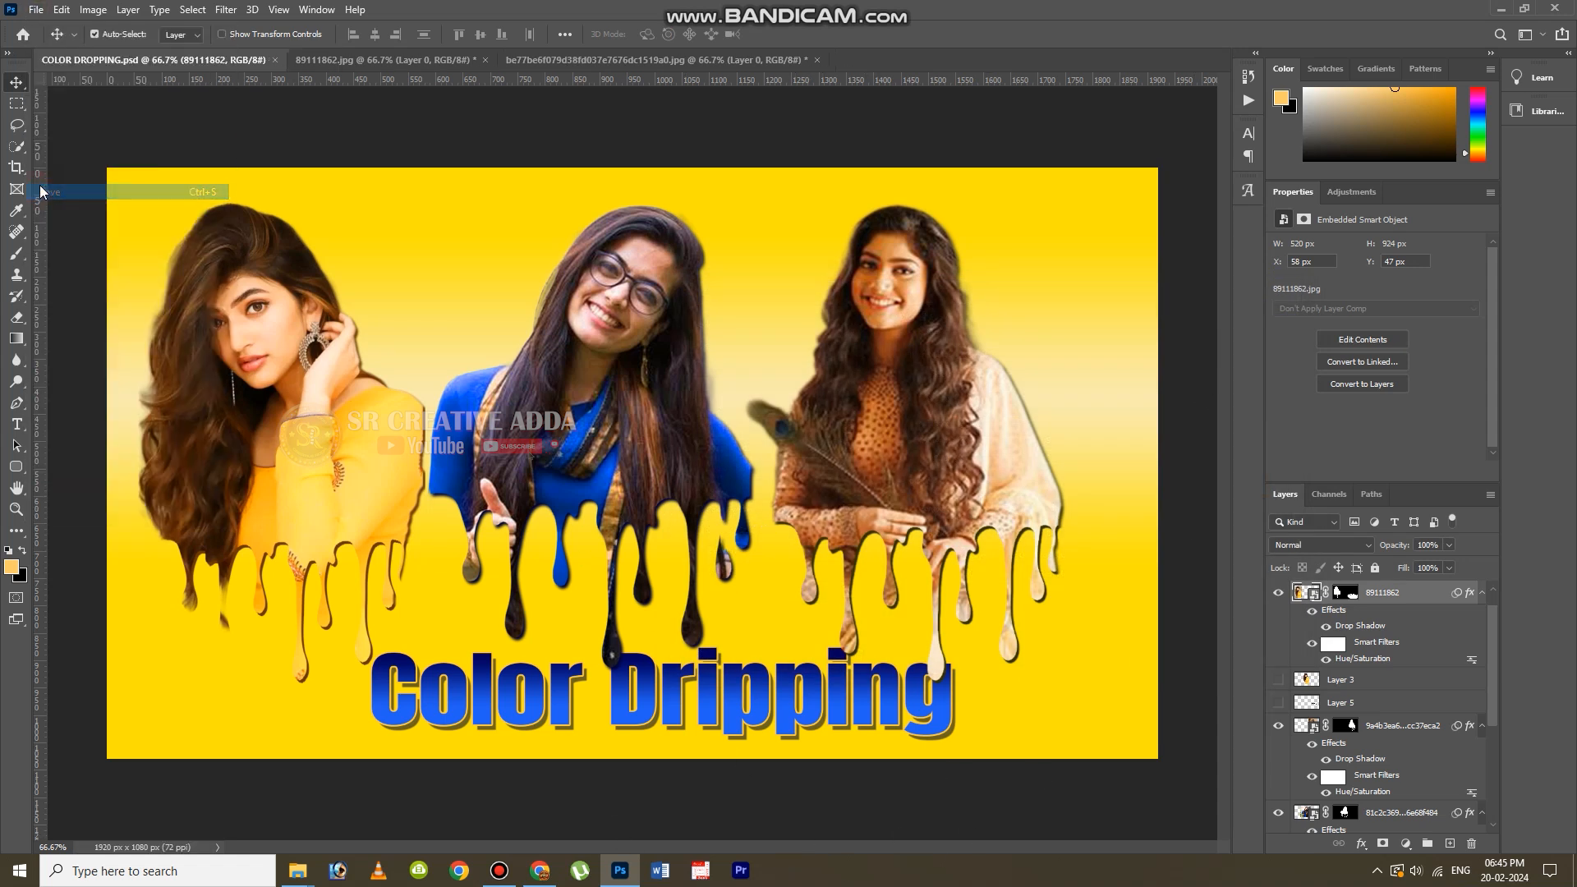